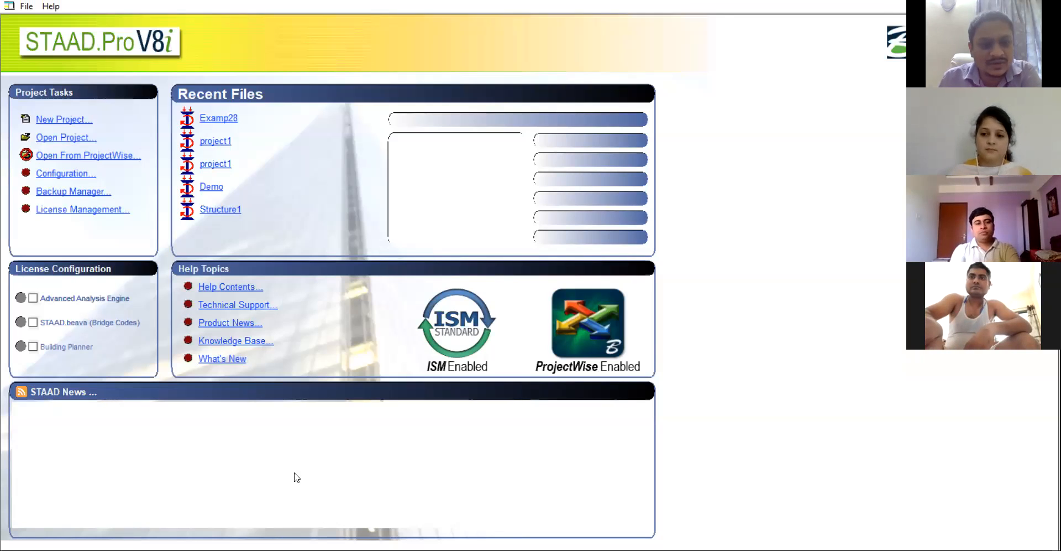
Step: Open the Examp28 tower example in STAAD.Pro V8i, then exit V8i
click(223, 120)
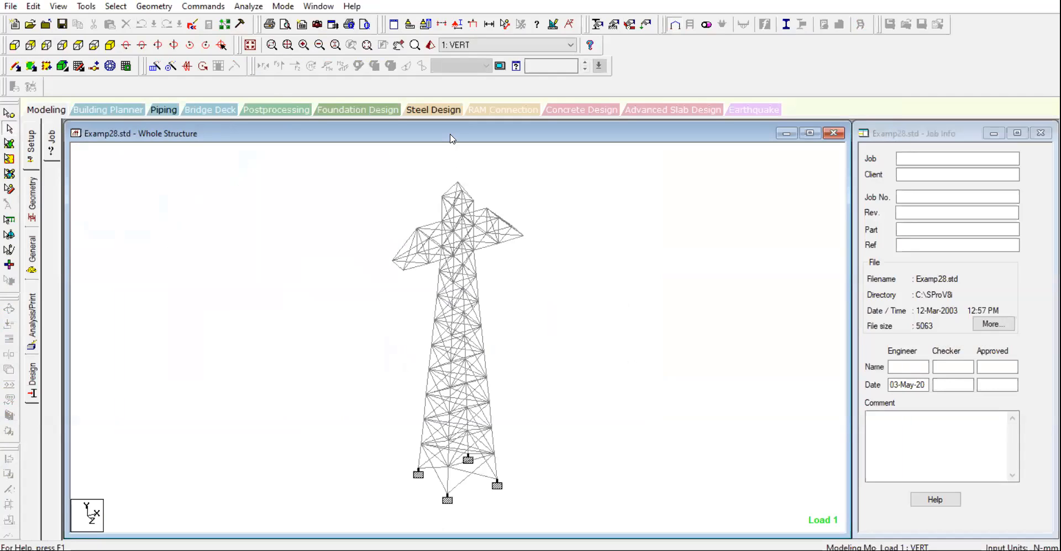
click(11, 6)
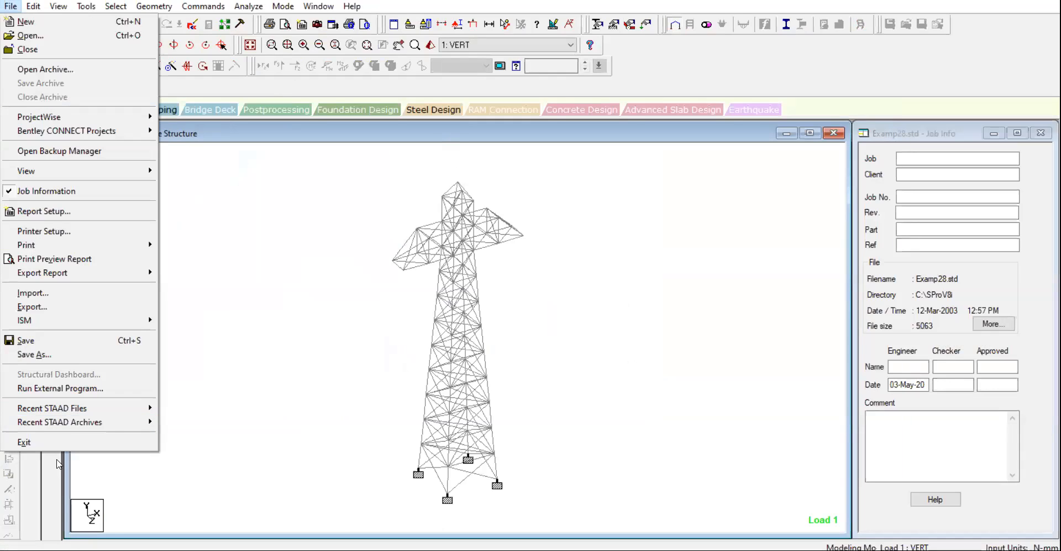
click(230, 315)
click(11, 6)
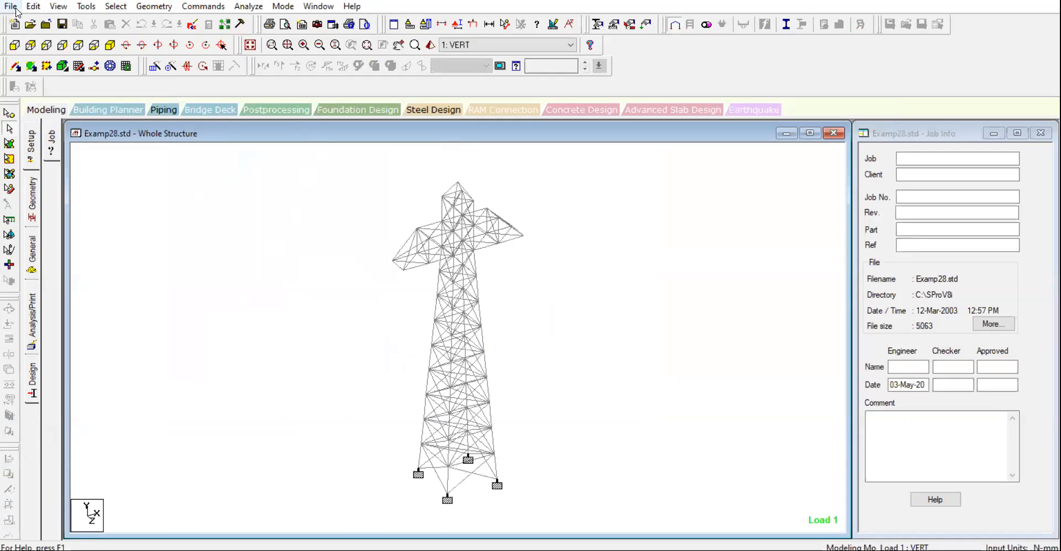
click(108, 445)
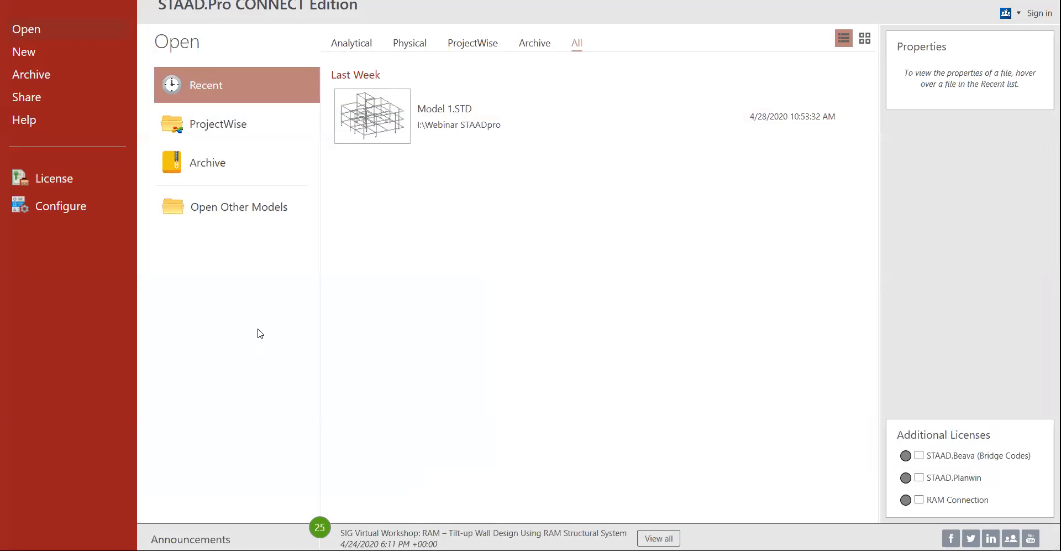
Step: Open Model 1.STD from the recent files and make its whole-structure view active
click(379, 108)
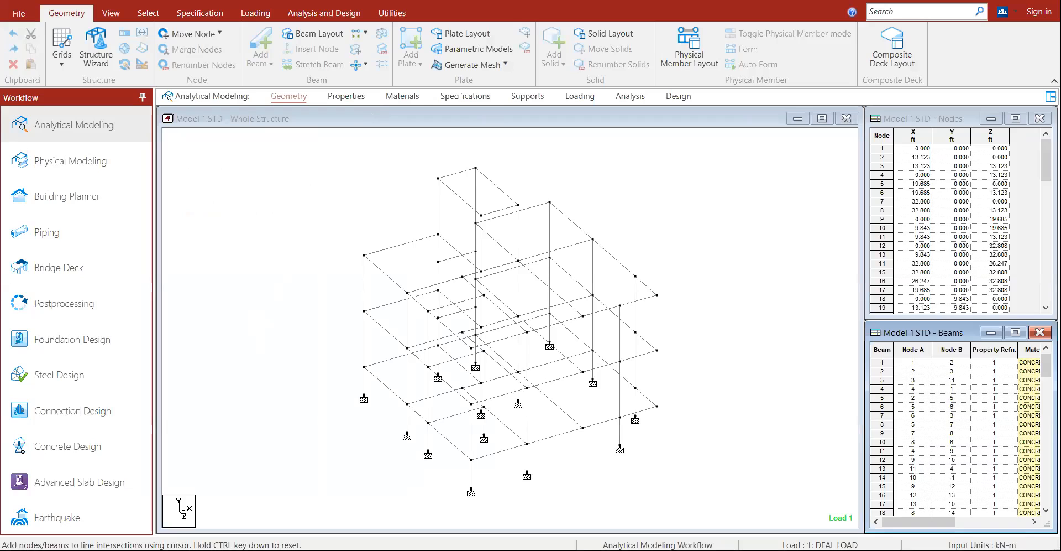
click(256, 120)
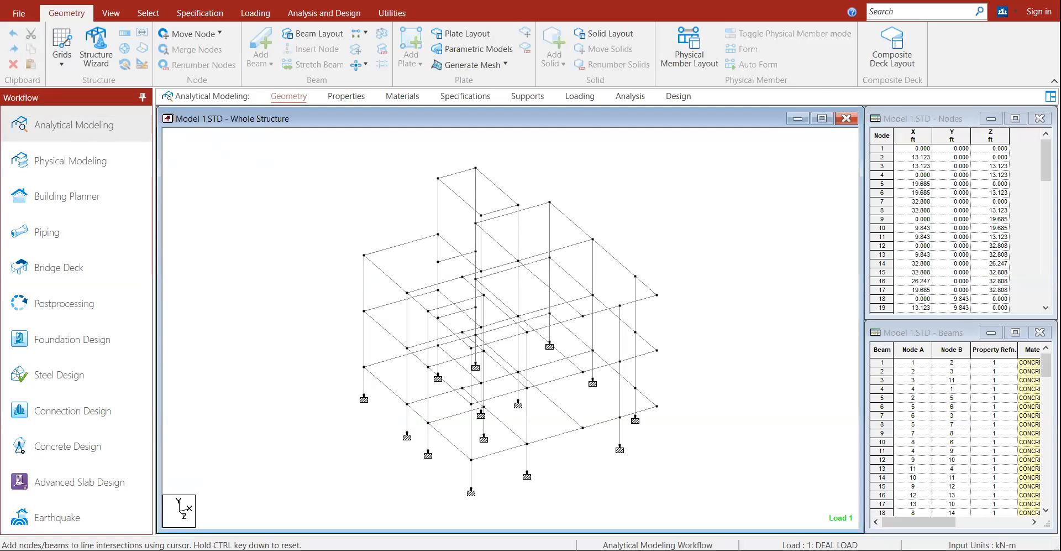
Step: Show the Info page for Model 1.STD, listing 73 nodes, 123 members and 2 load cases
click(55, 10)
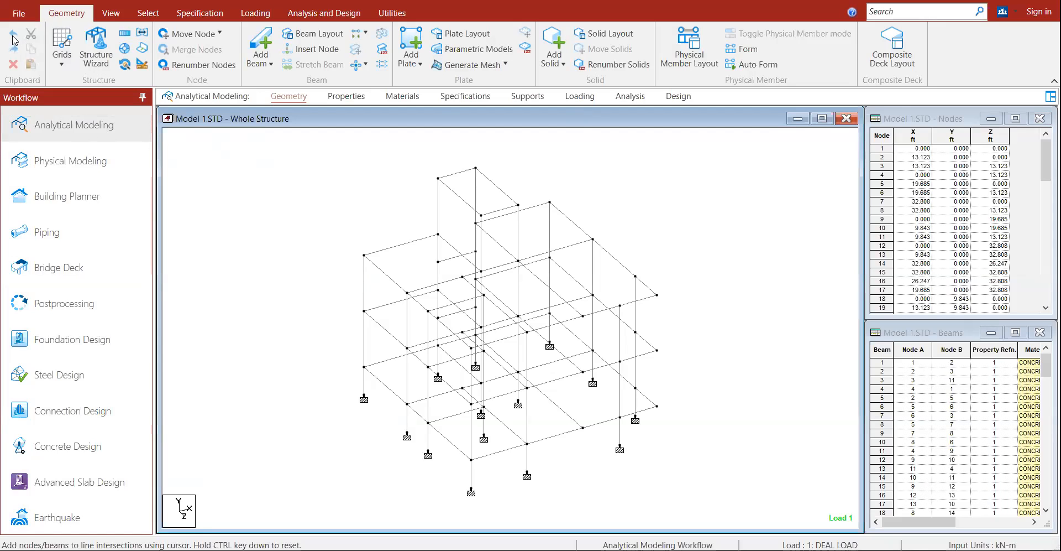
click(21, 13)
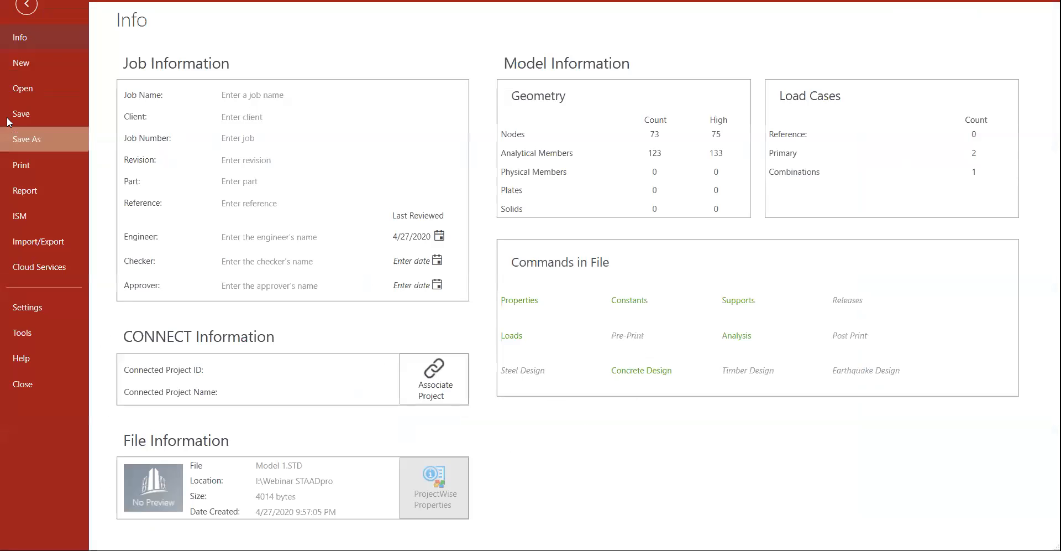
Step: Leave the Info page and return to the Model 1.STD whole-structure view
click(24, 13)
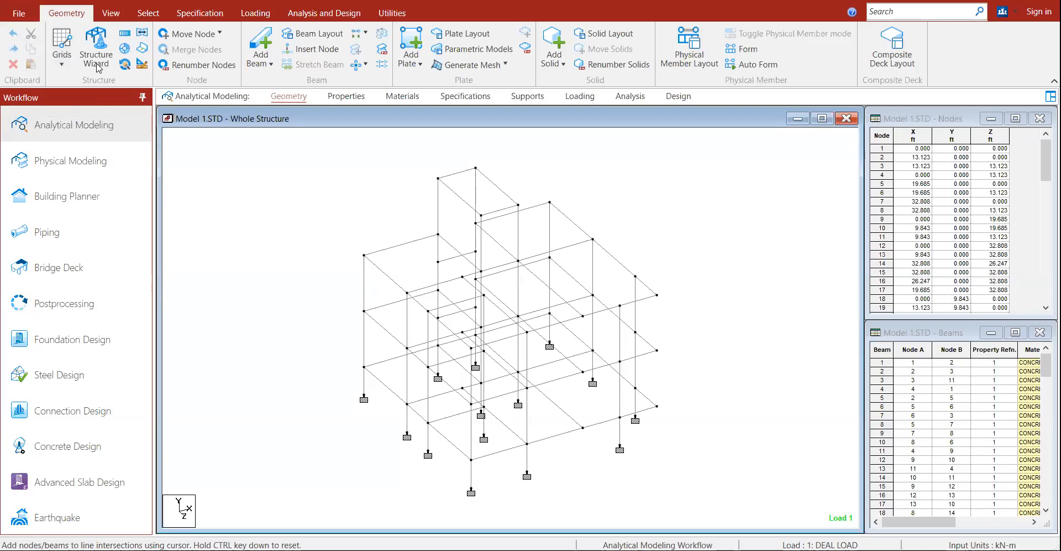
Step: Inspect the R1 Rect 13.78x9.06 concrete section assigned to all members, then the load definitions
click(111, 13)
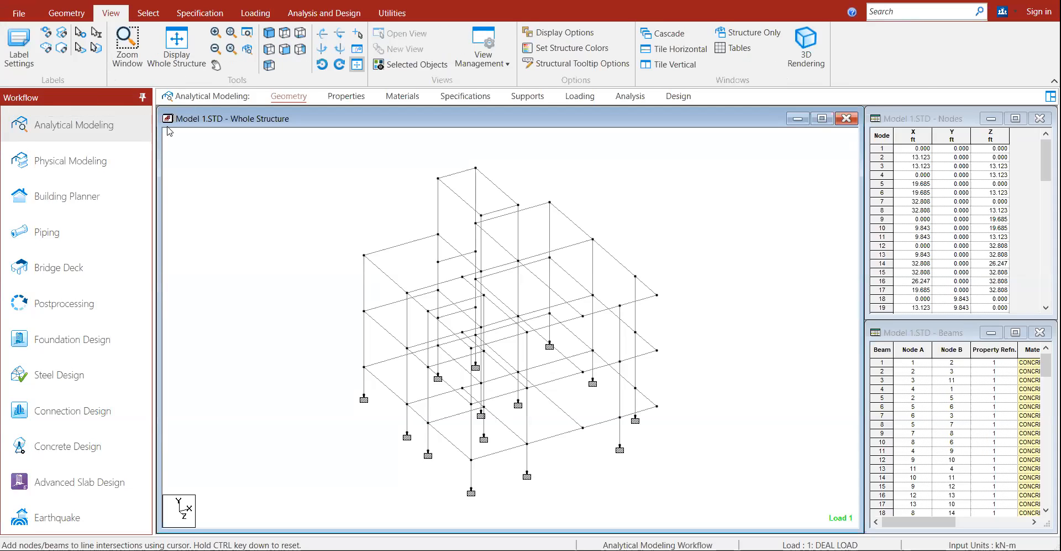
click(148, 13)
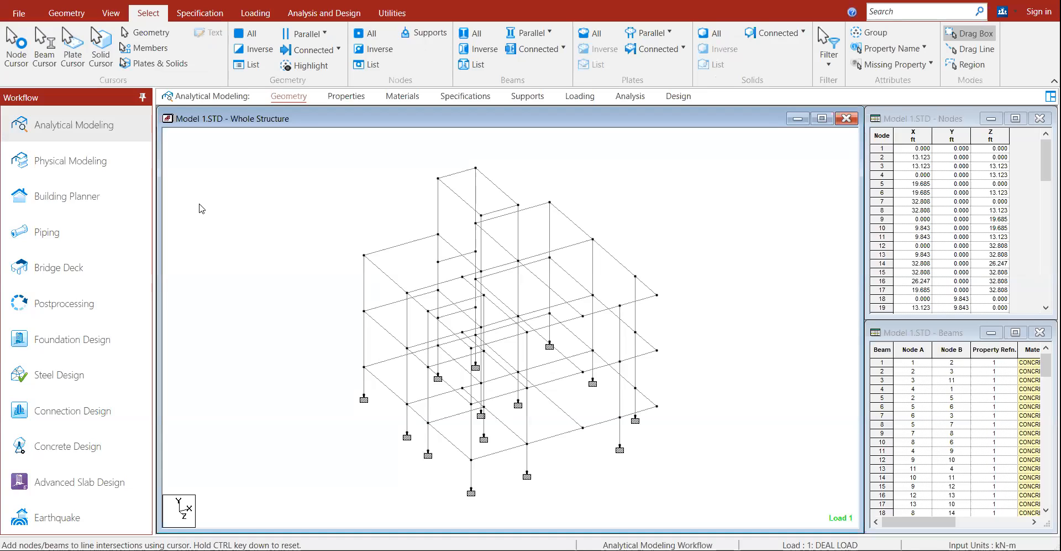
click(190, 21)
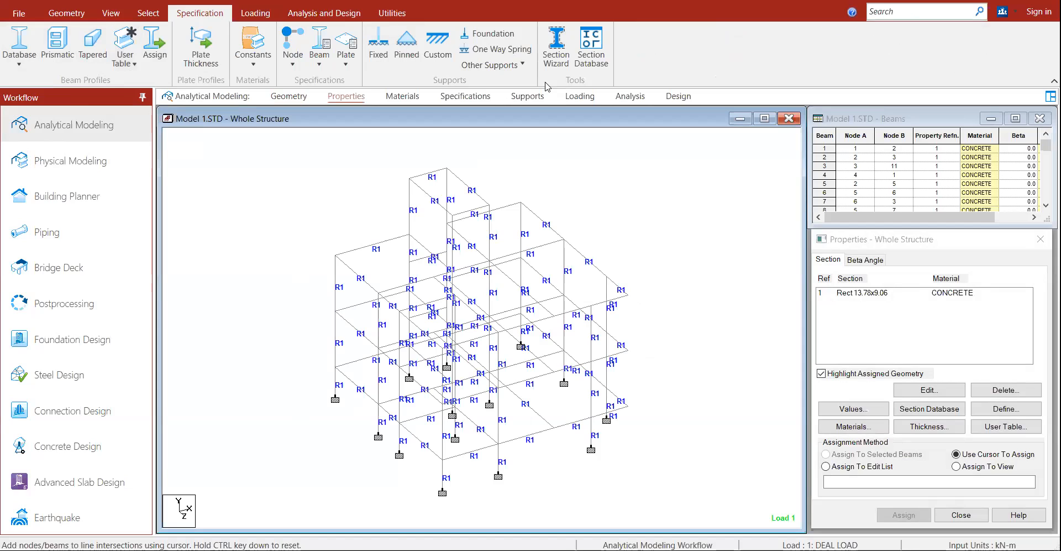
click(262, 14)
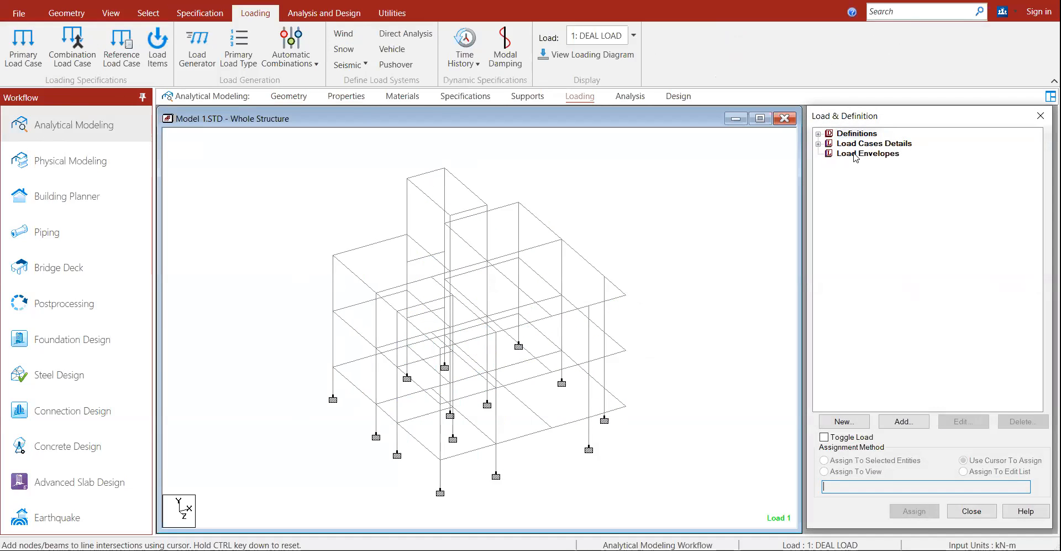
Step: Expand the load Definitions, then review the analysis commands including PERFORM ANALYSIS and START CONCRETE DESIGN
click(820, 137)
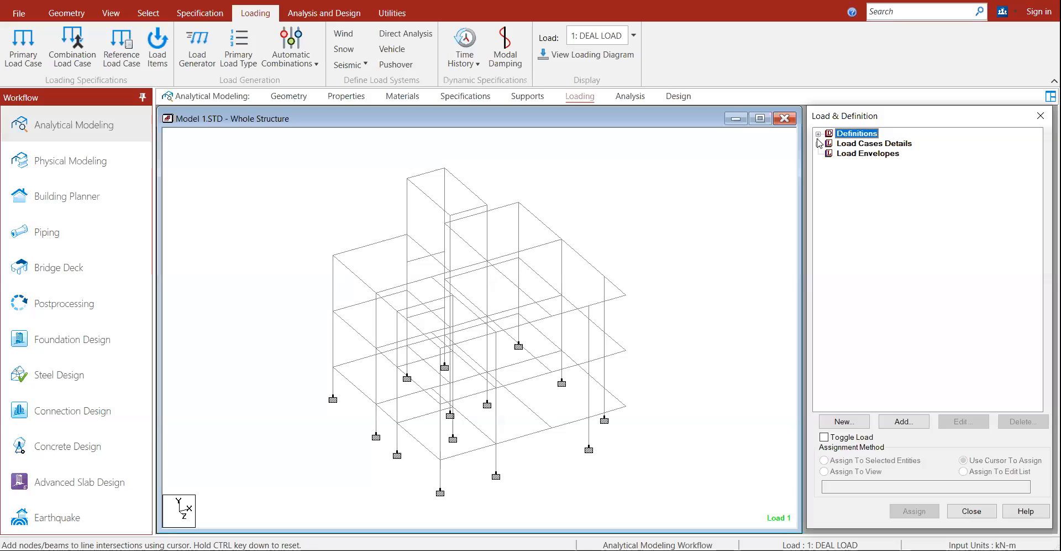
click(819, 135)
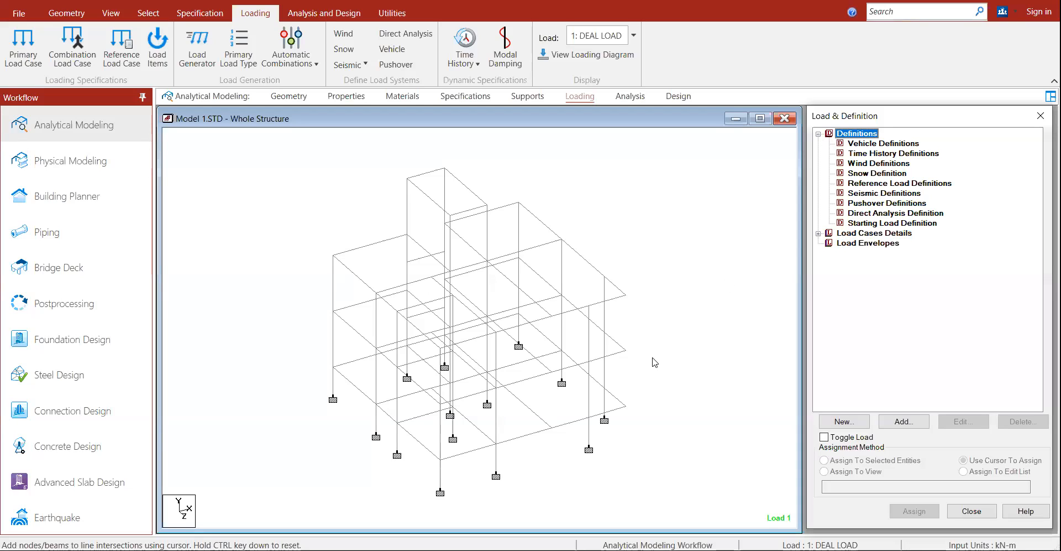
click(292, 193)
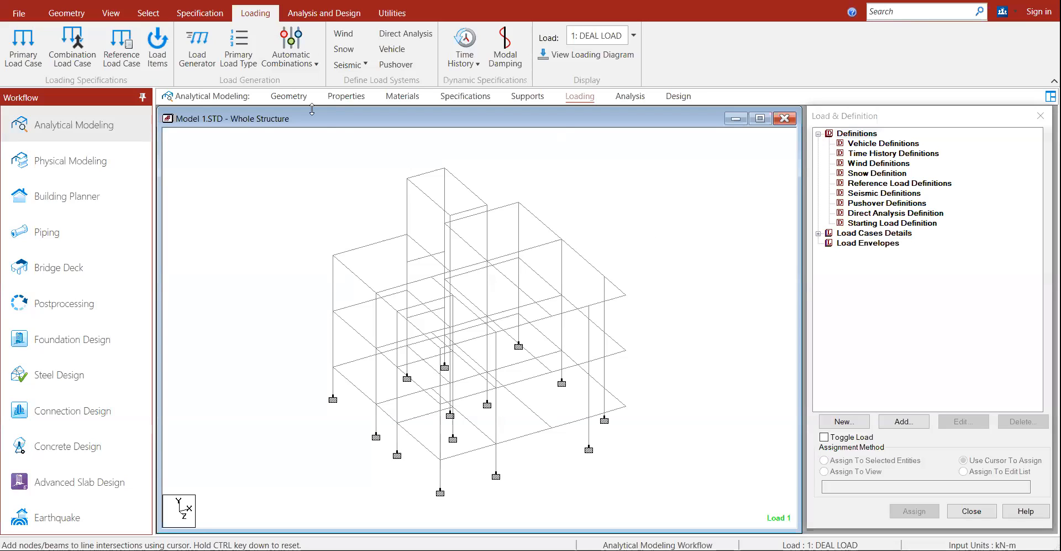
click(324, 12)
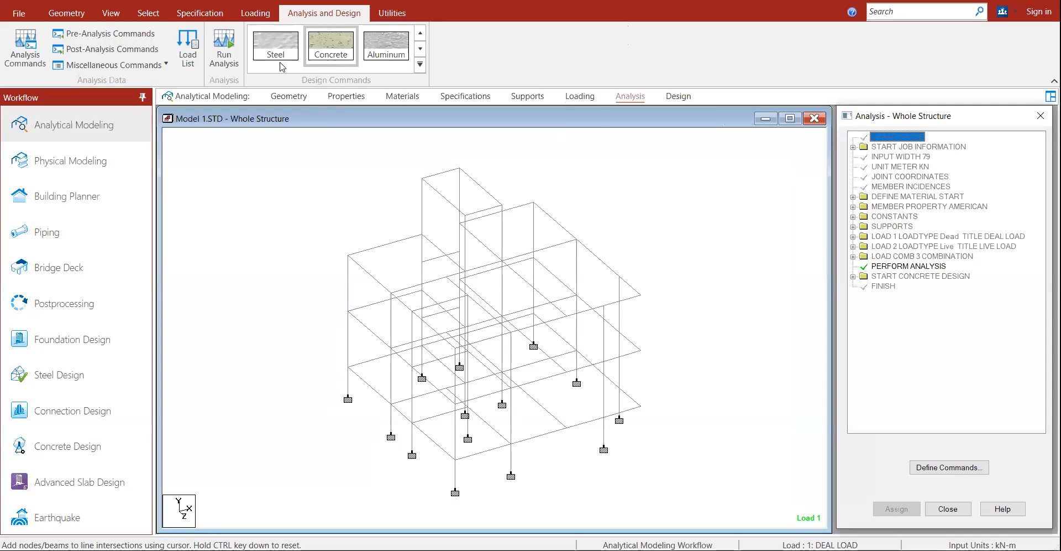
click(420, 65)
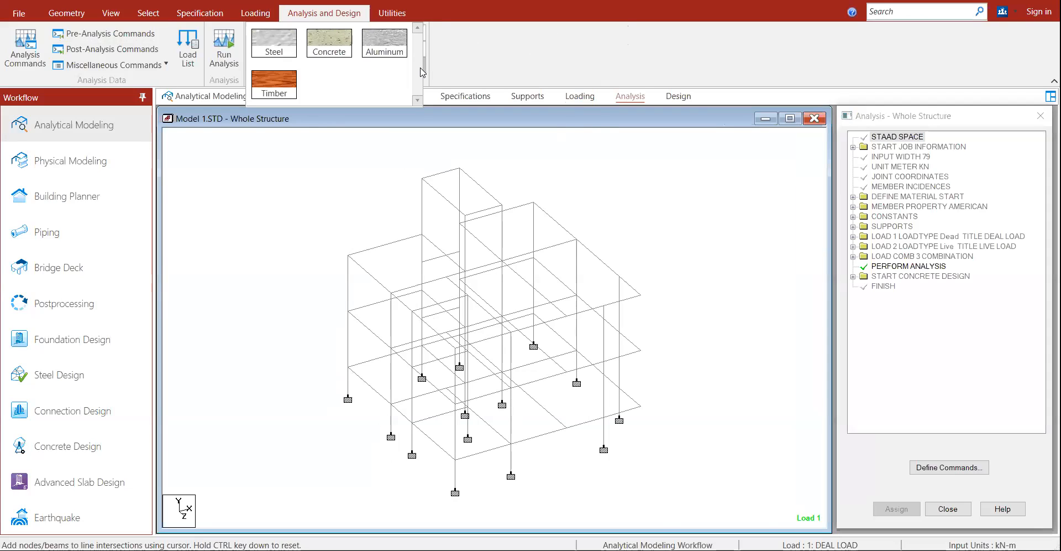
click(328, 158)
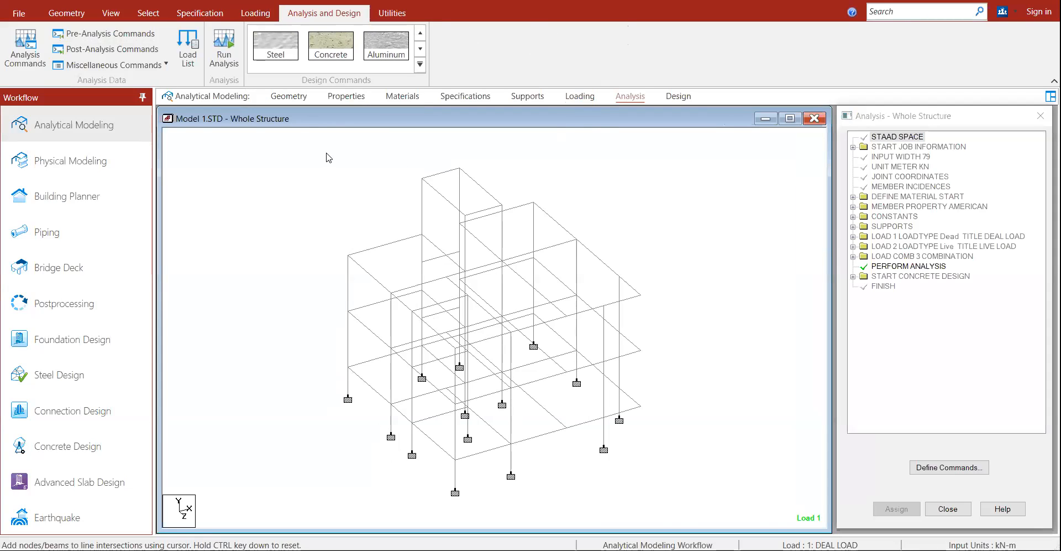
Step: Close Model 1 and start a new model, proposed as Structure2, Analytical, Metric
click(20, 14)
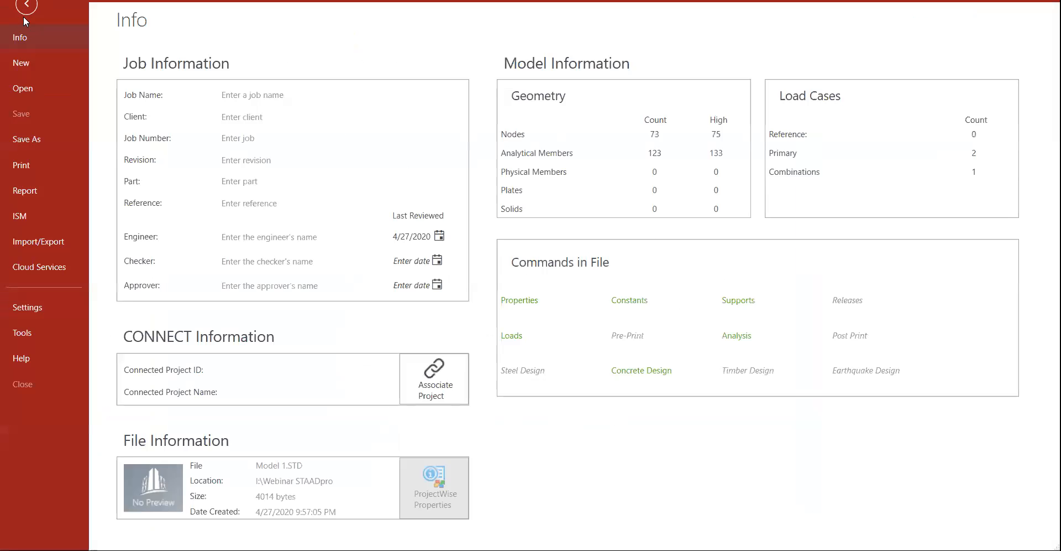
click(39, 383)
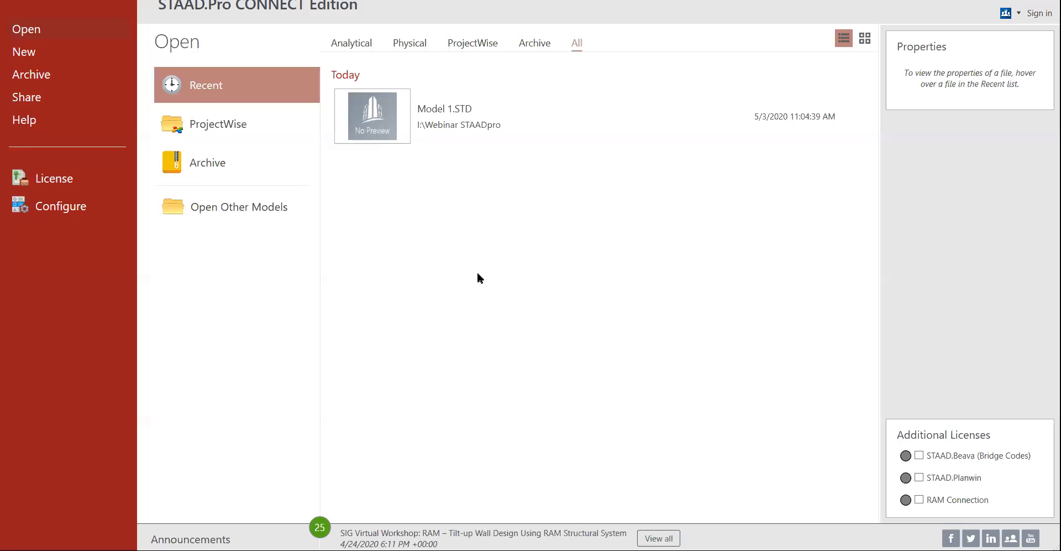
click(46, 53)
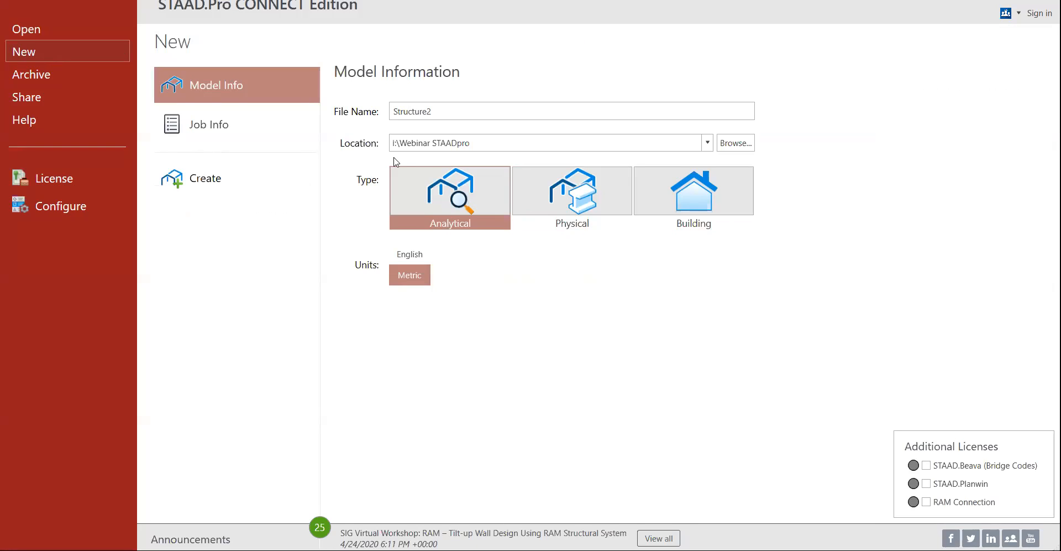
Step: Create an empty analytical model named 'Demonstration' in Metric units and make its view active
click(454, 110)
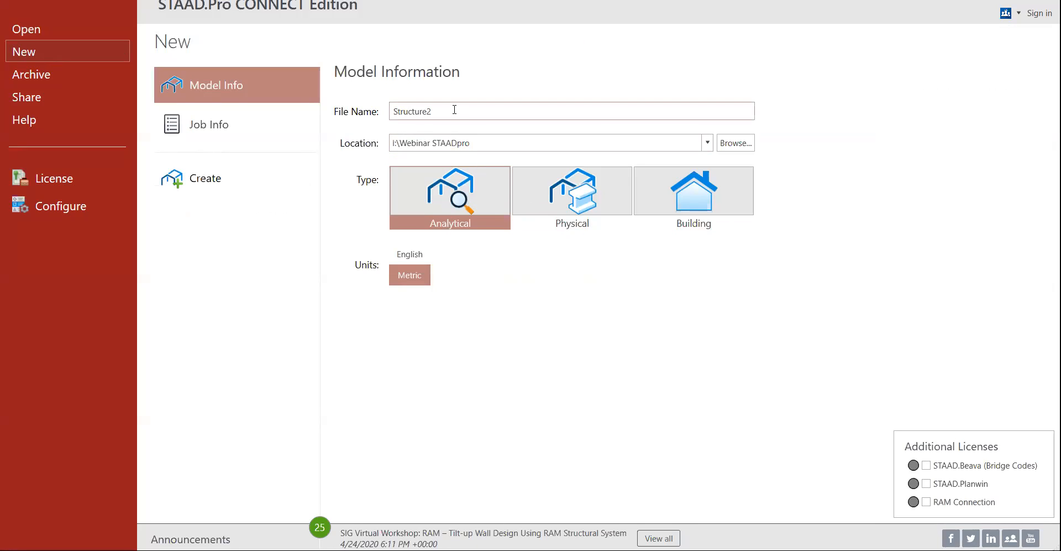
key(BackSpace)
key(ctrl+a)
text(Dem)
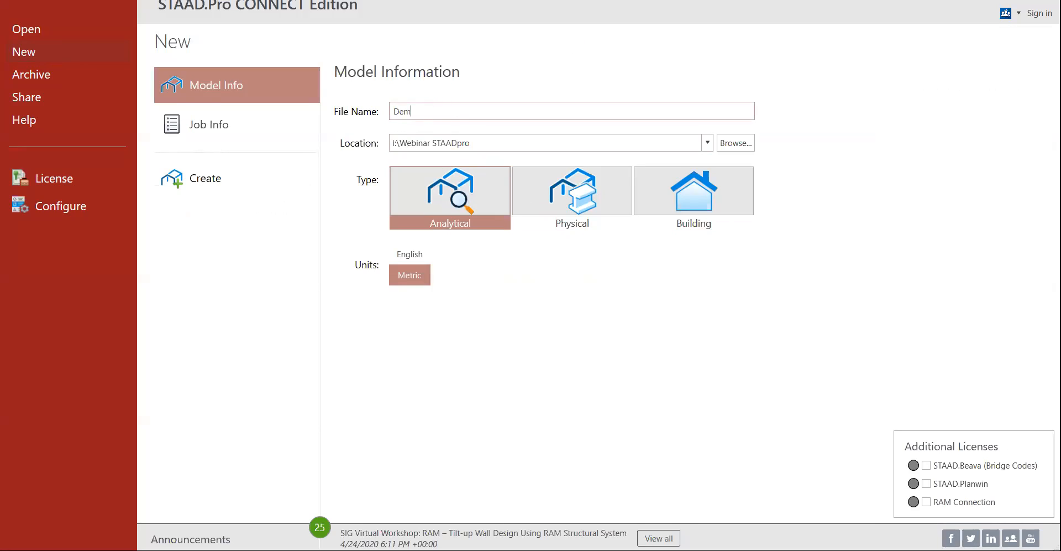
text(onstration)
click(412, 258)
click(407, 269)
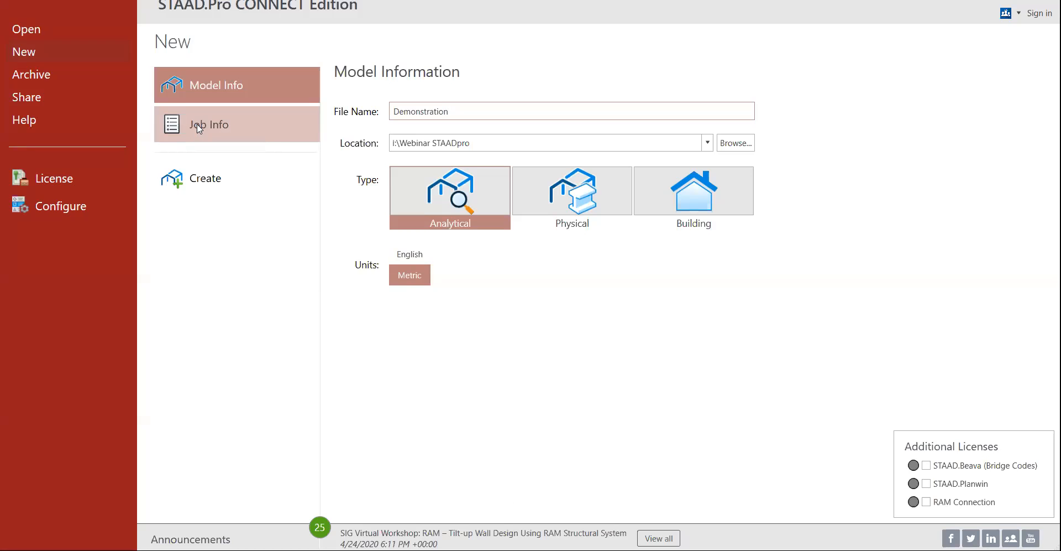
click(194, 180)
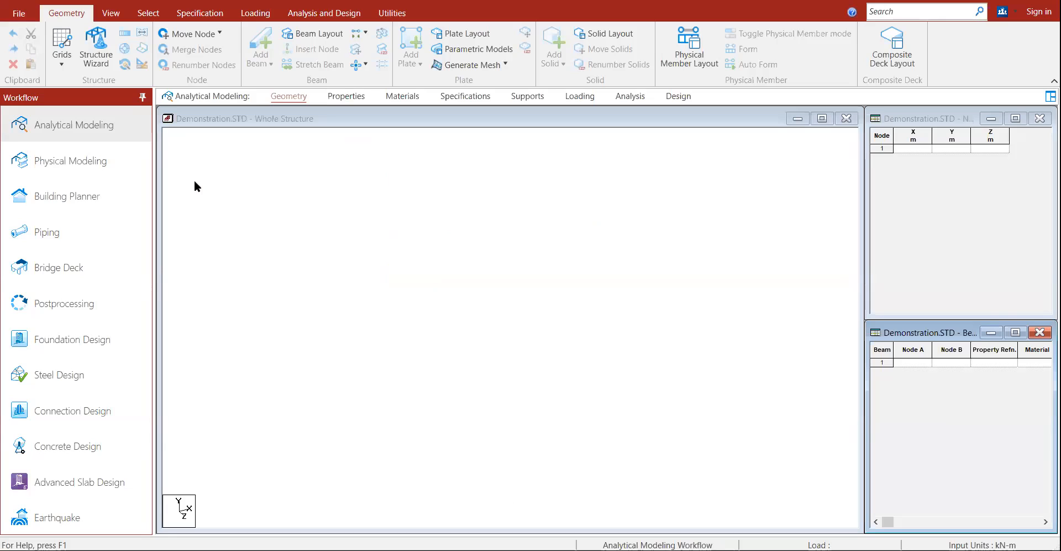
click(254, 123)
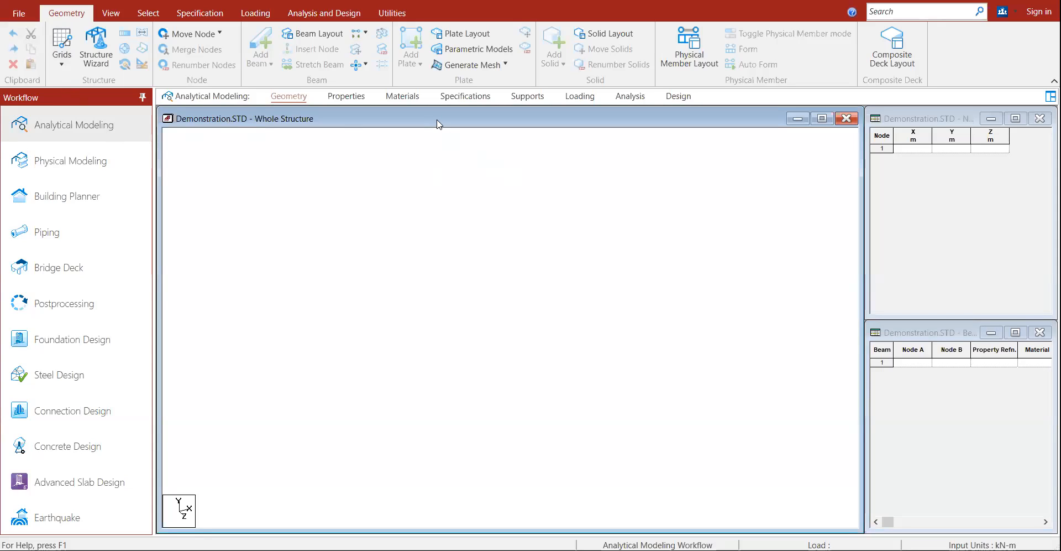
Step: Set the default construction grid to the X-Z plane with 1 m X and Z spacing
click(62, 65)
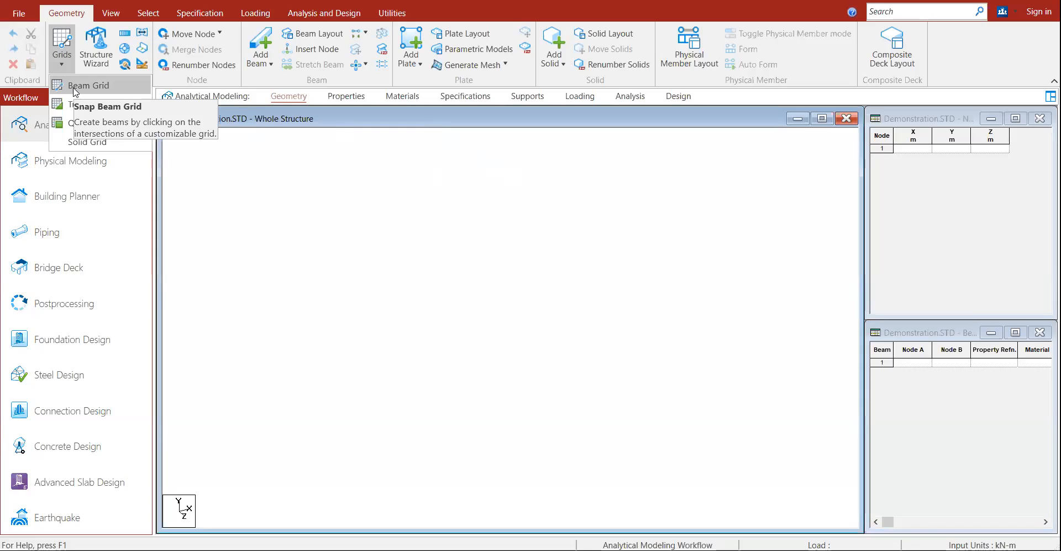
click(76, 88)
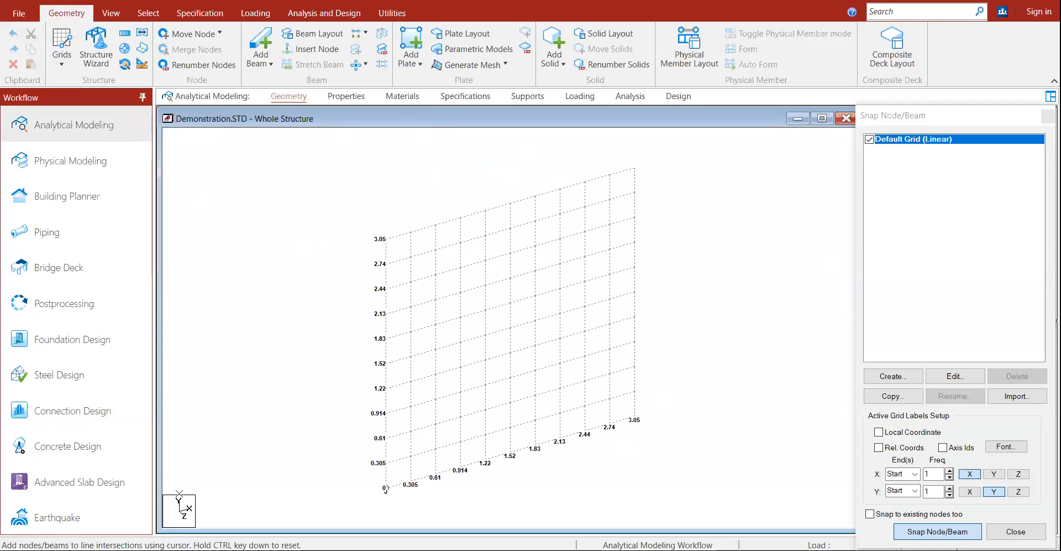
click(943, 377)
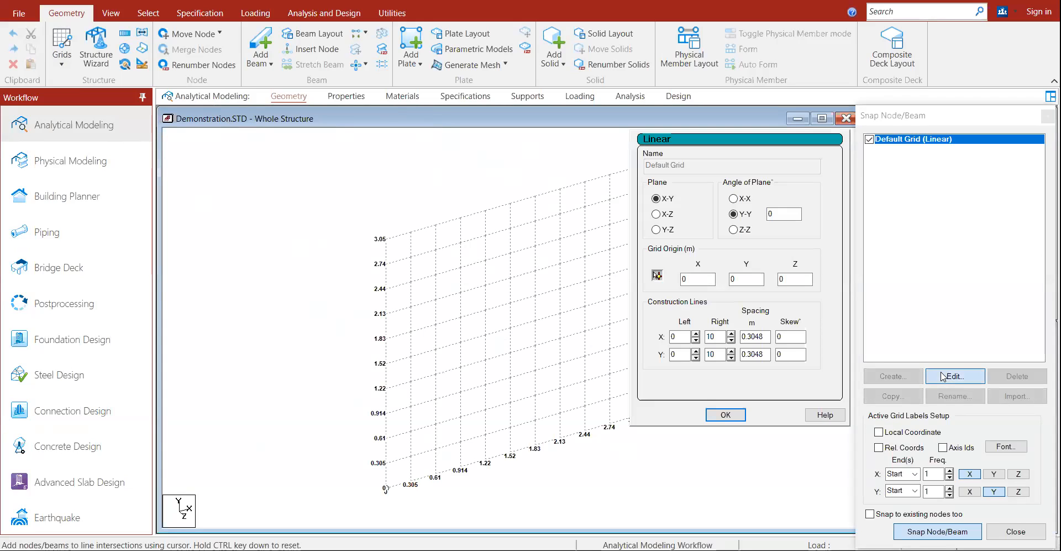
click(667, 220)
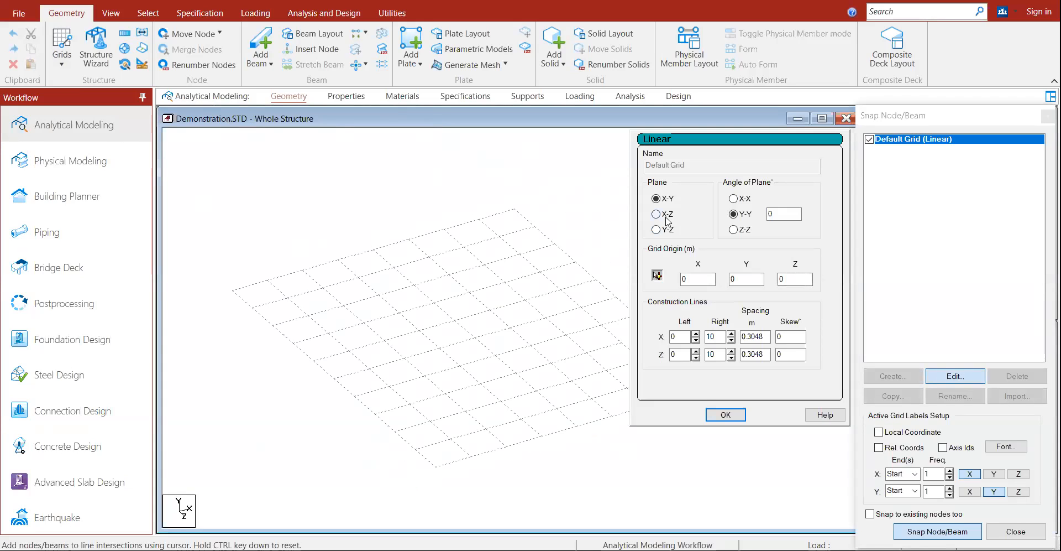
double_click(755, 336)
text(1)
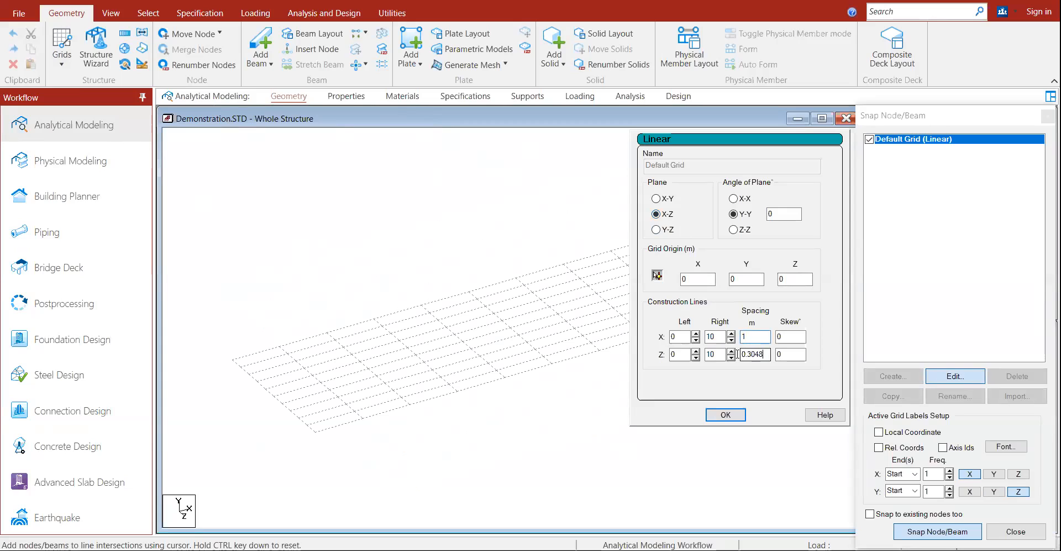
drag(764, 356, 739, 358)
text(1)
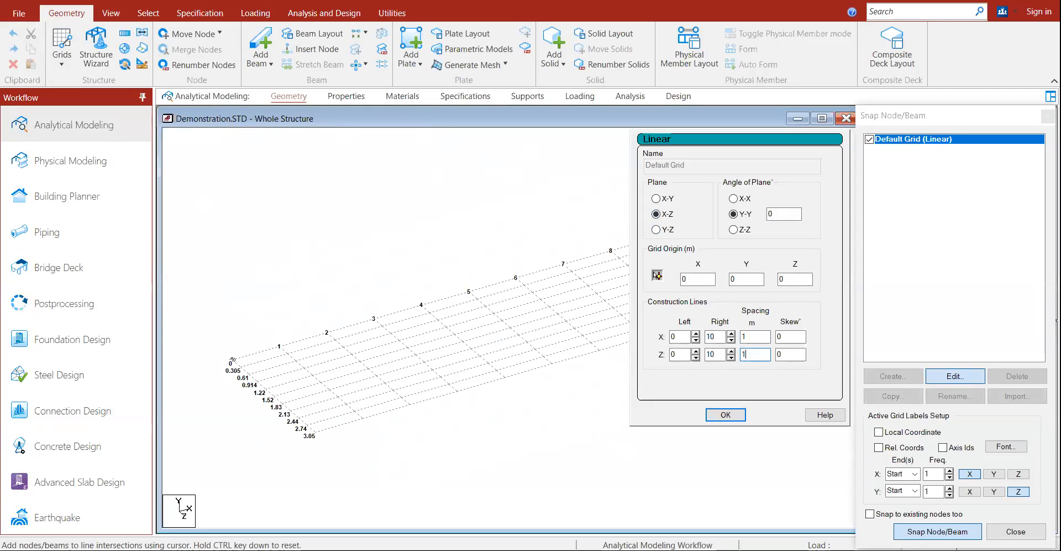
click(734, 414)
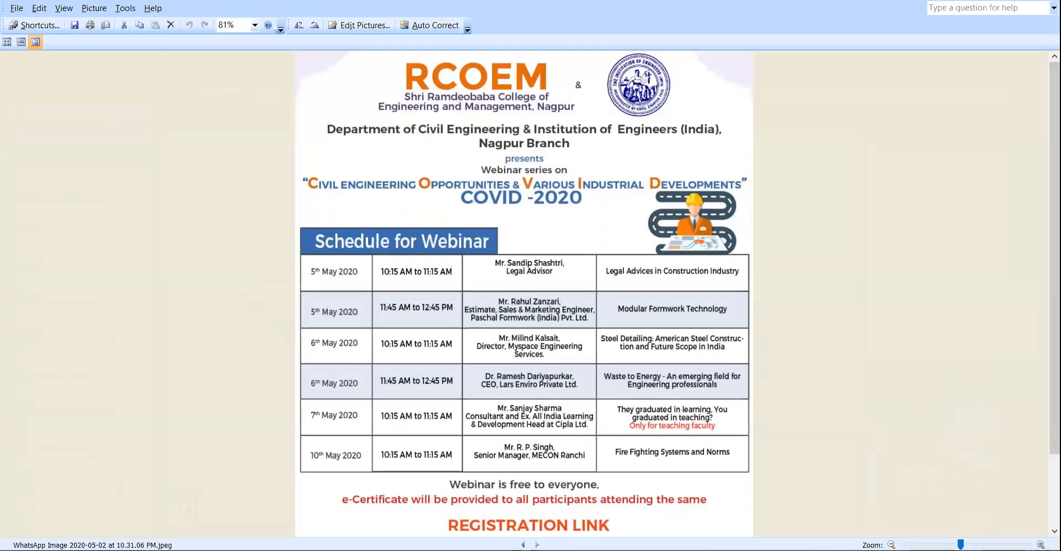
Step: Review the groundcolumnlayout.jpg ground floor plan zoomed in, then return to the STAAD.Pro grid
click(523, 544)
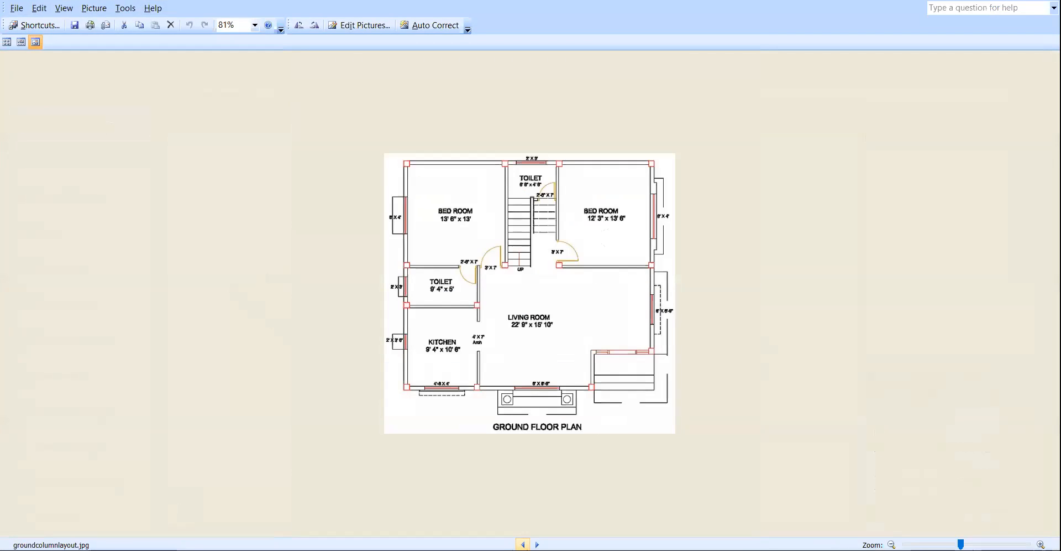
click(523, 544)
click(537, 544)
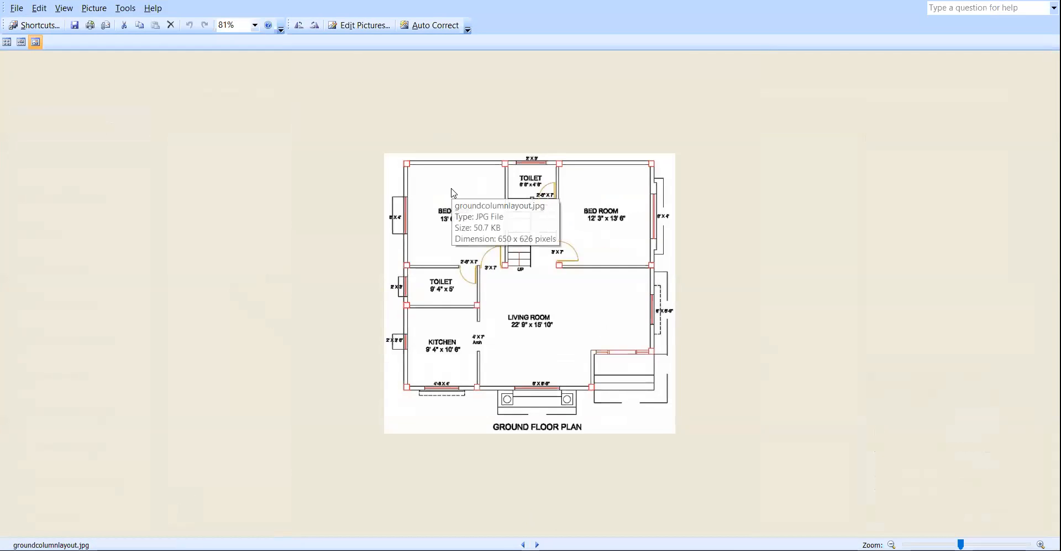
ctrl+scroll(533, 227, up, 3)
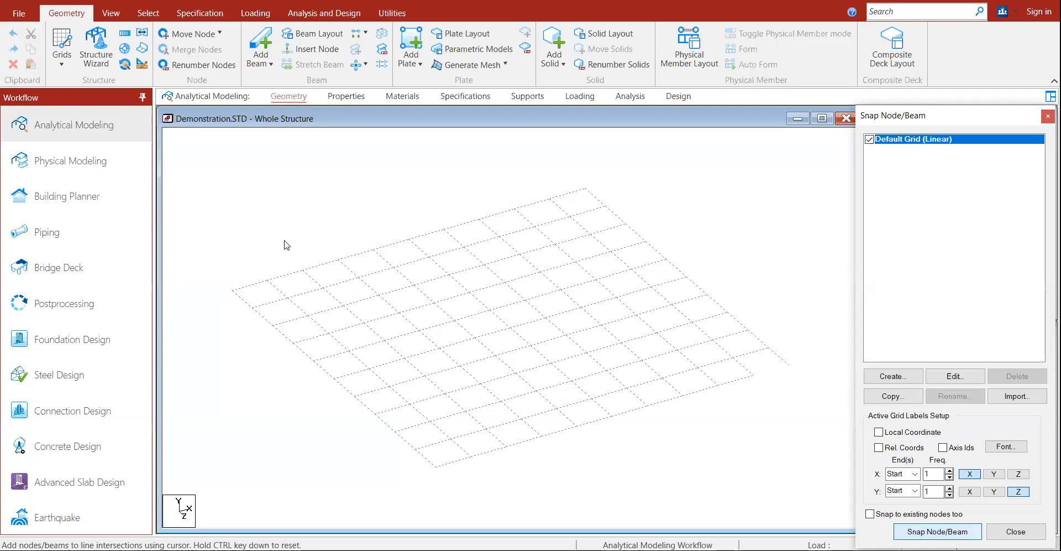
click(900, 529)
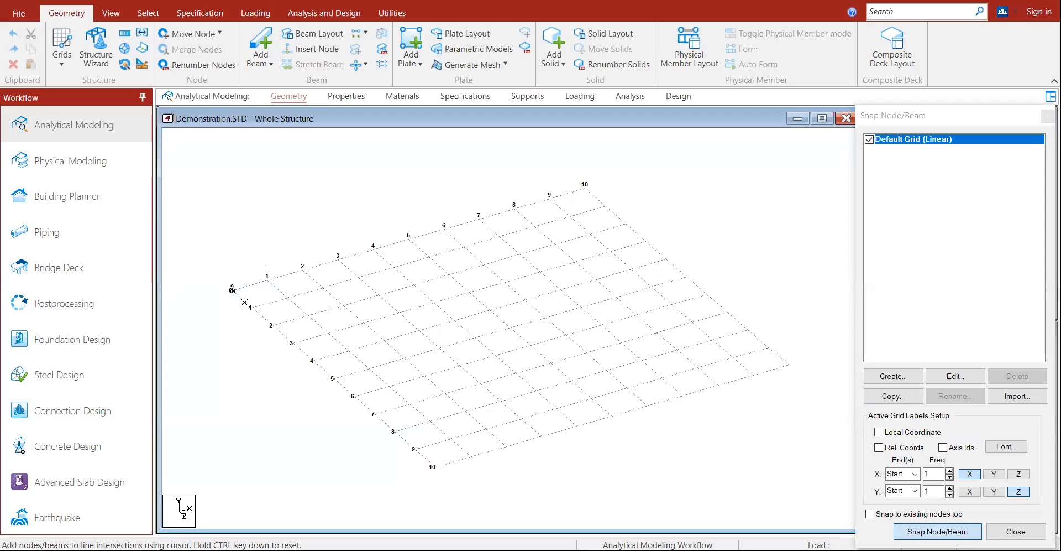
Step: Draw beams from the grid origin to grid point 4 and on to the neighbouring grid points
click(229, 290)
click(374, 249)
click(454, 318)
click(314, 362)
click(232, 290)
click(790, 365)
click(906, 531)
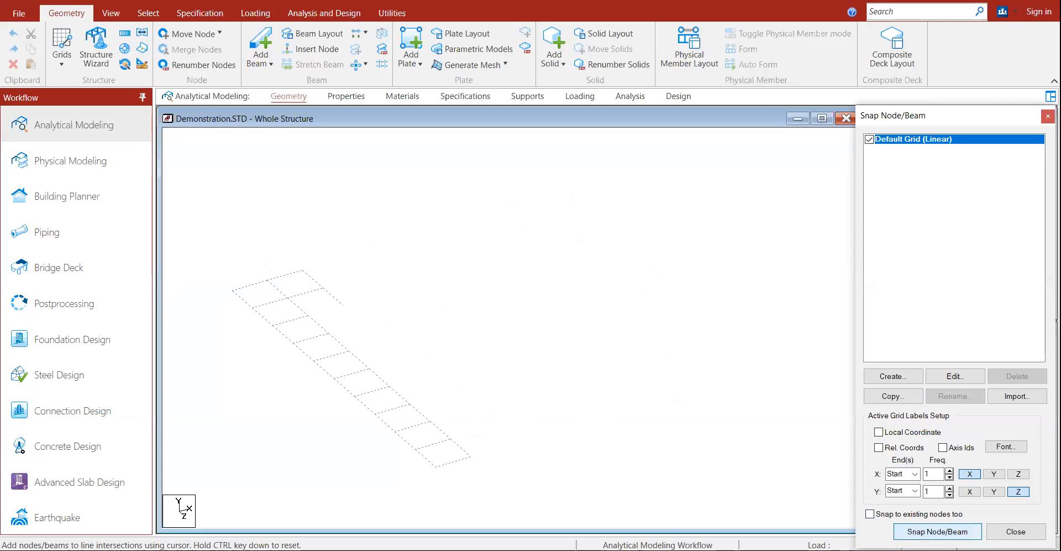
Step: Draw beams from grid point 4 to grid point 6 and into the grid interior
click(921, 532)
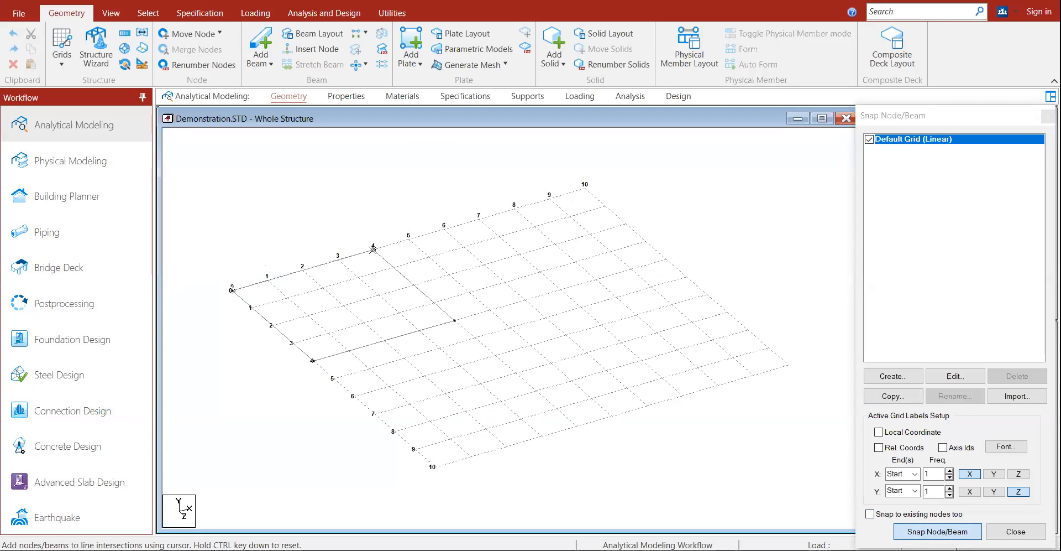
click(375, 250)
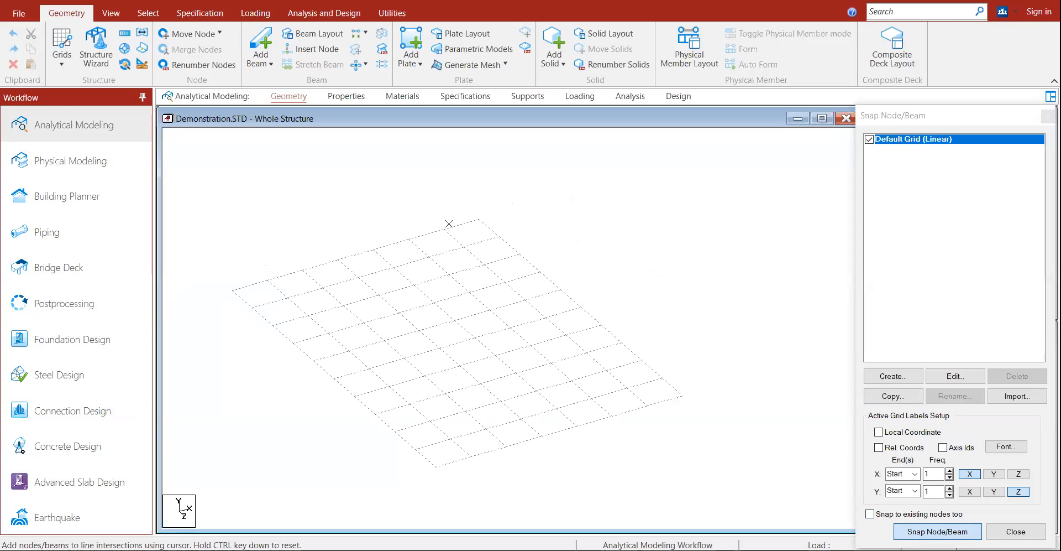
click(444, 228)
click(524, 297)
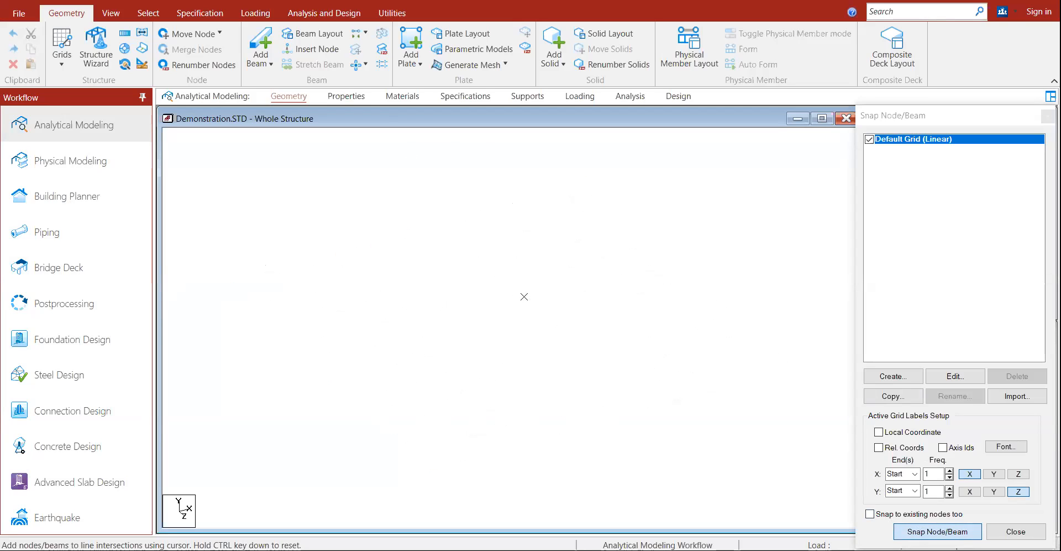
click(453, 316)
Step: Draw beams from grid point 6 through points 9 and 10 and down into the interior, checking the floor plan
click(938, 531)
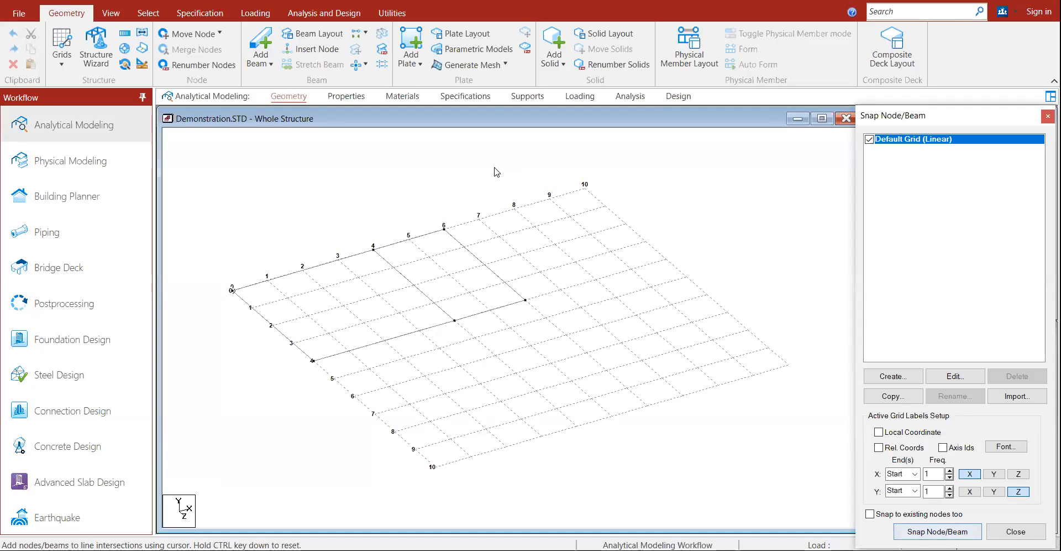
click(951, 526)
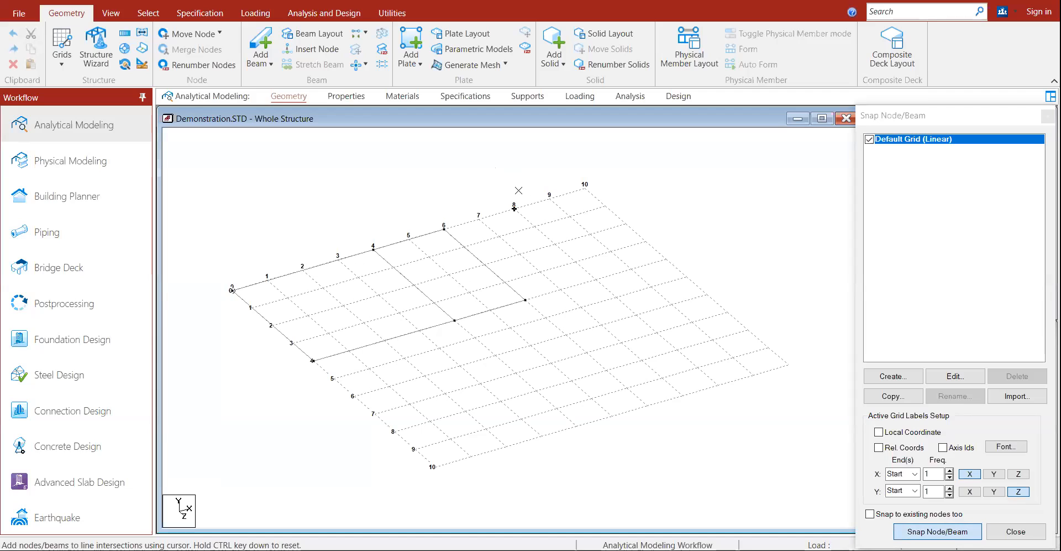
click(443, 226)
click(548, 200)
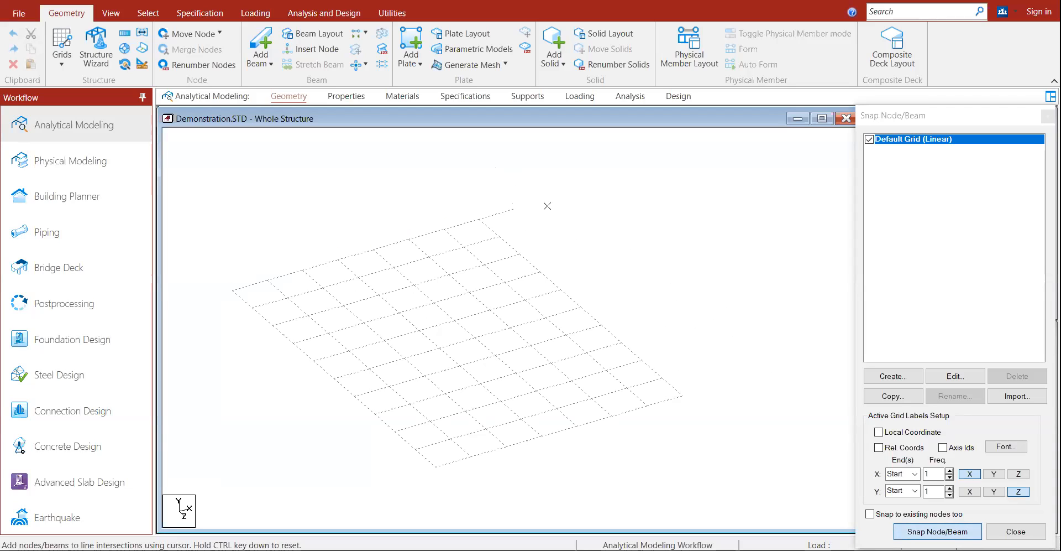
click(584, 188)
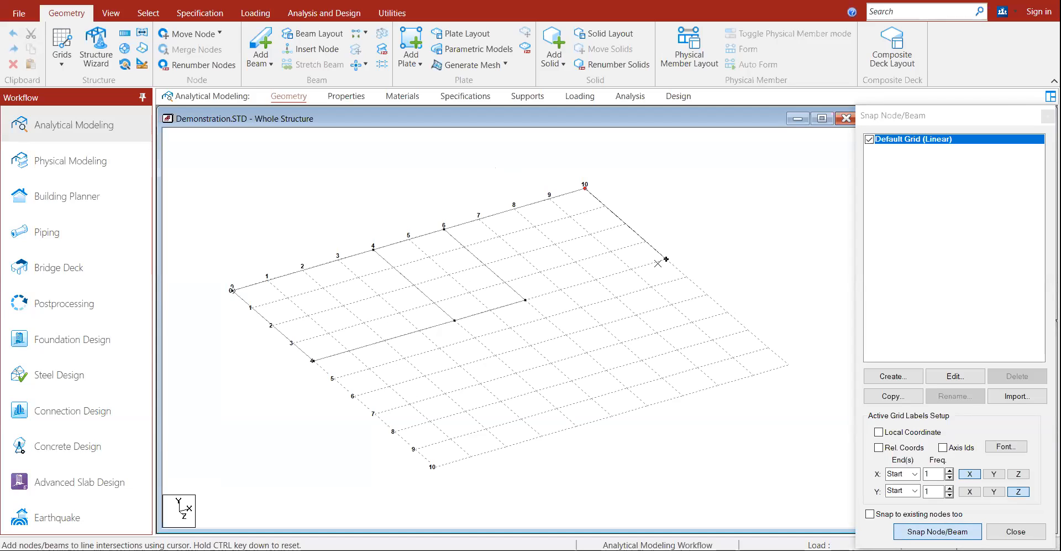
click(669, 258)
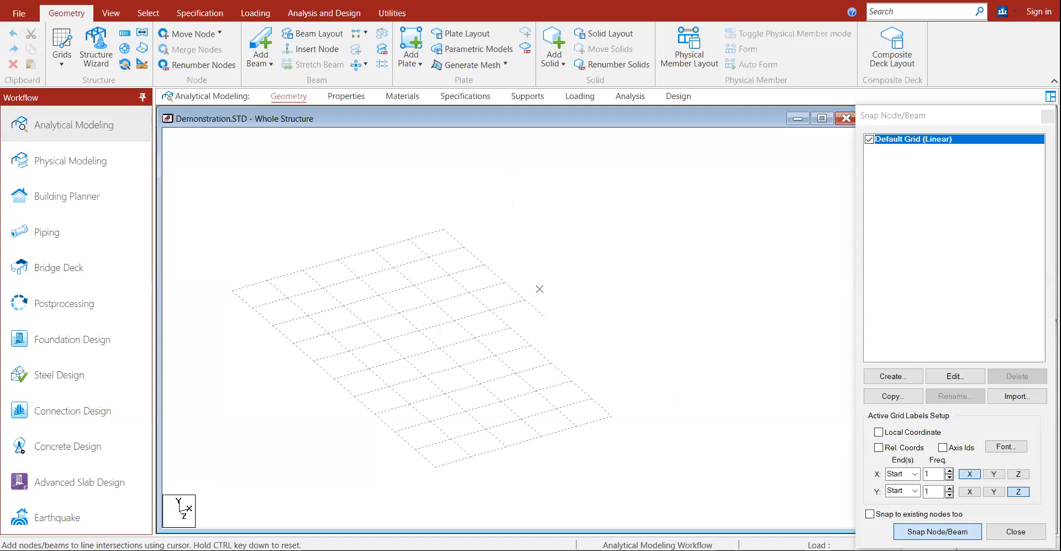
click(528, 299)
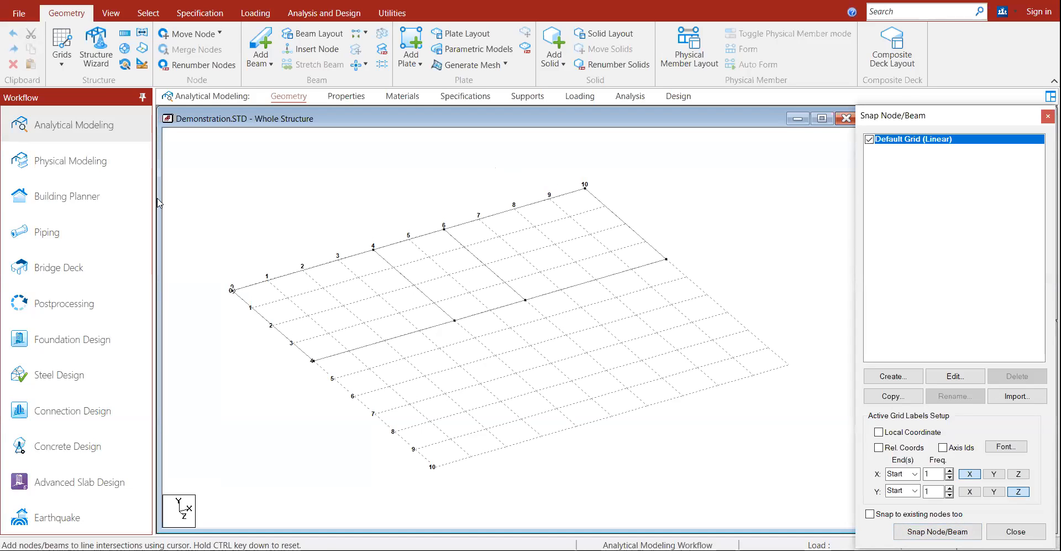
key(alt+Tab)
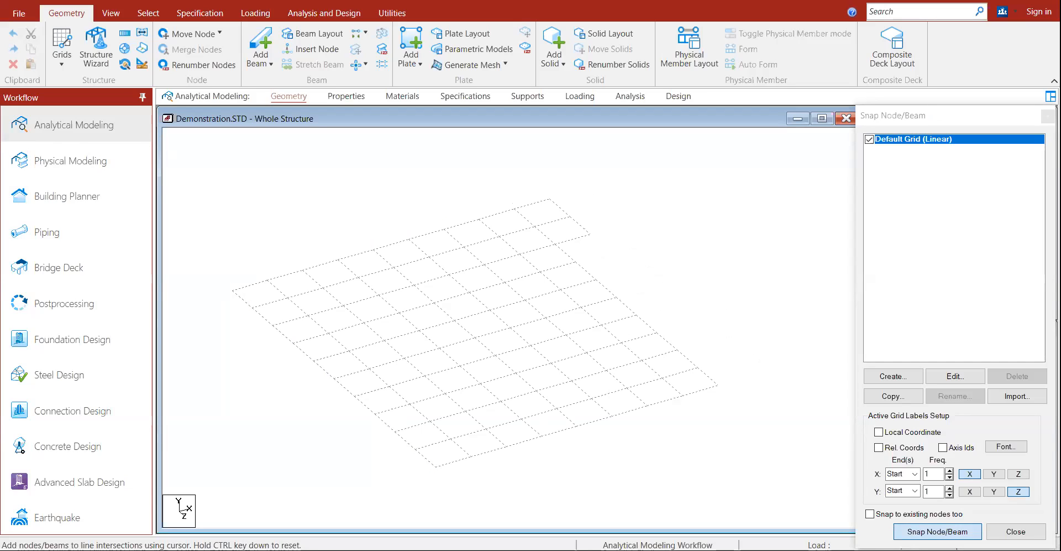
click(938, 531)
Step: Add beams ending at grid point 10 and running toward the lower grid edge
click(432, 466)
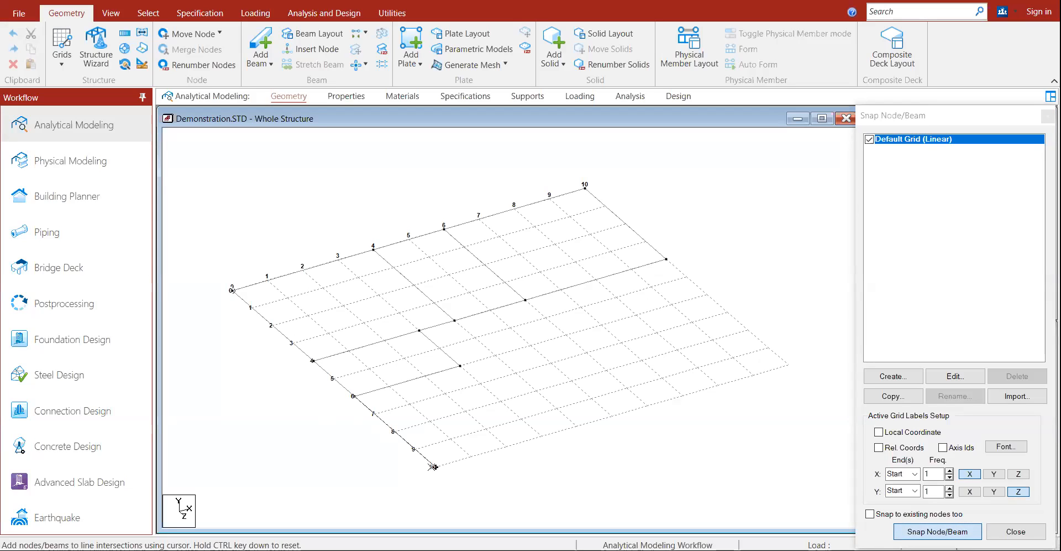
click(432, 466)
click(542, 437)
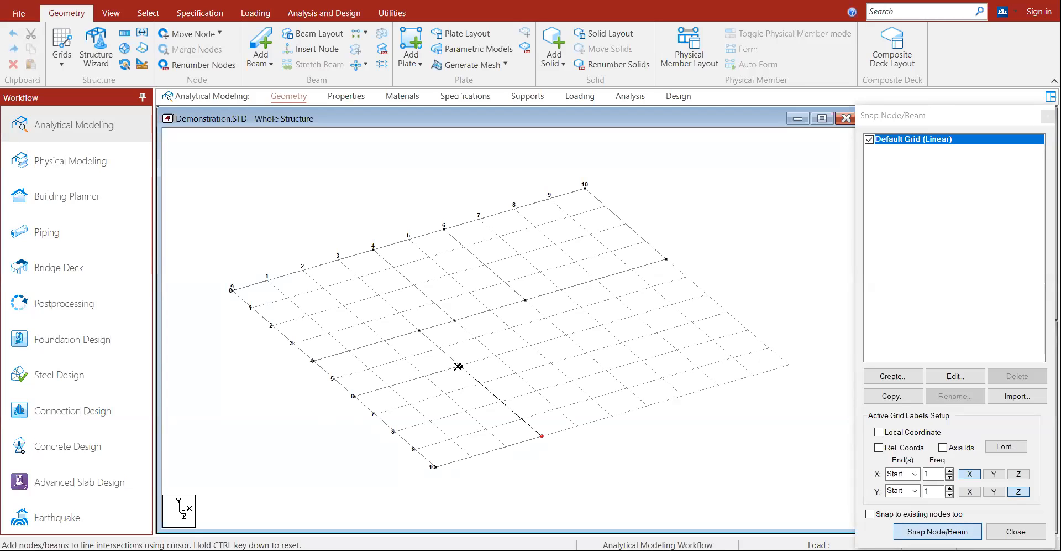
click(923, 531)
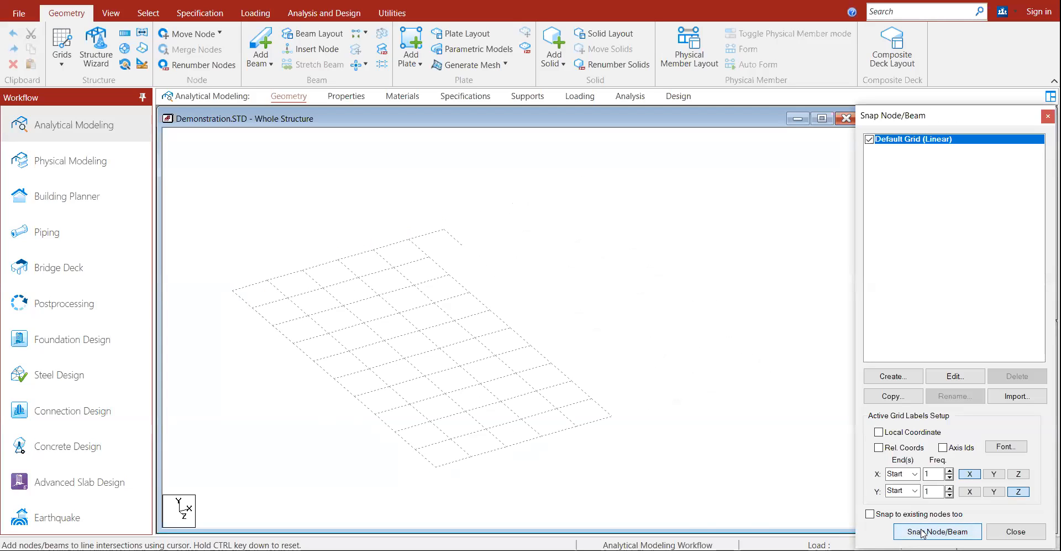
click(922, 531)
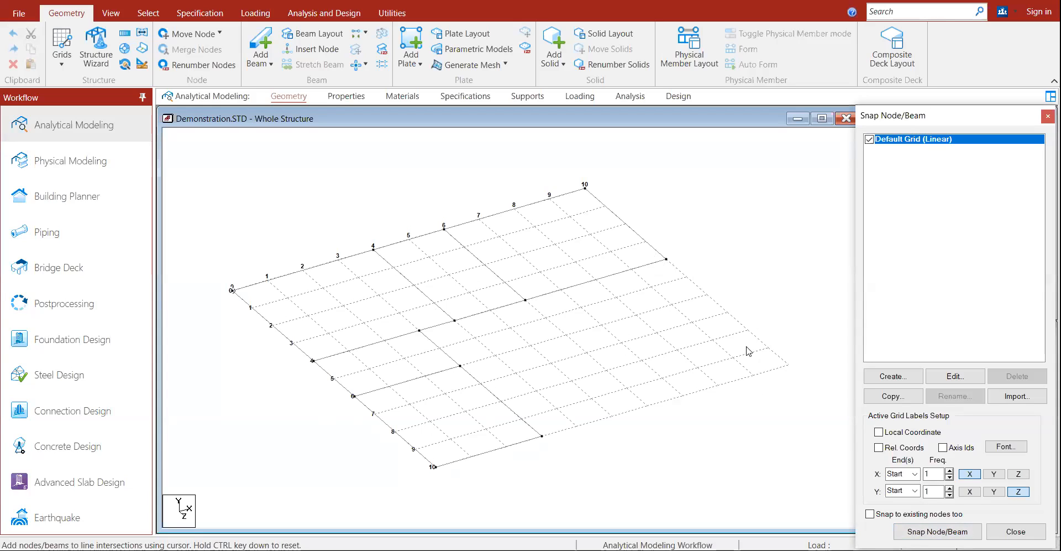
Step: Extend a beam run from the lower-edge node to the far grid corner and back into the interior
click(959, 532)
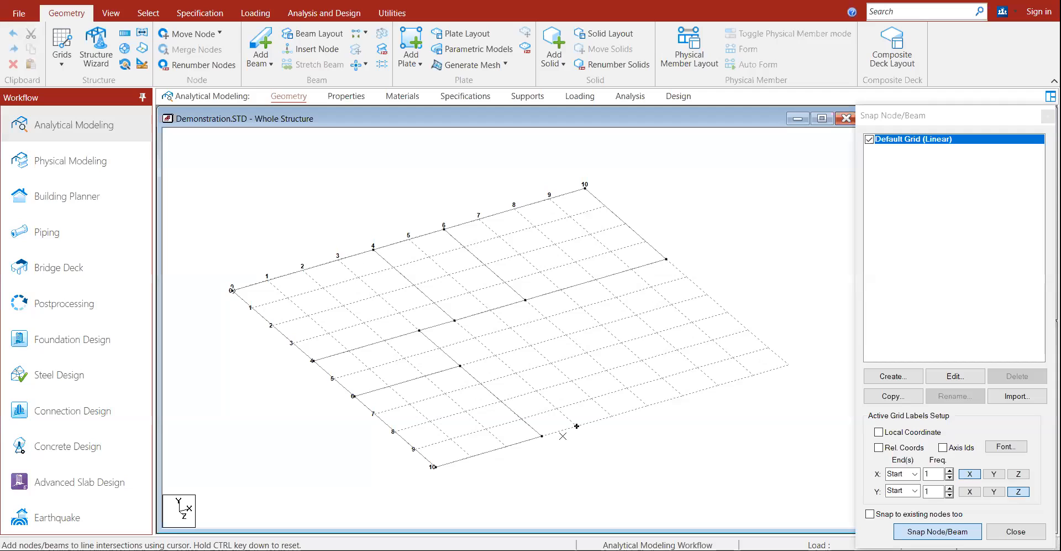
click(545, 435)
click(649, 409)
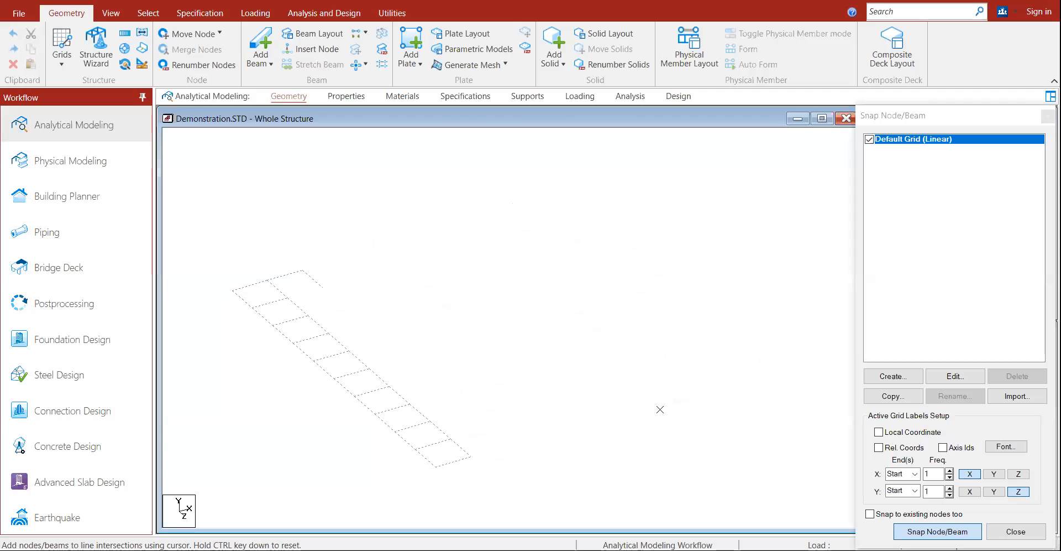
click(805, 382)
click(669, 260)
click(938, 531)
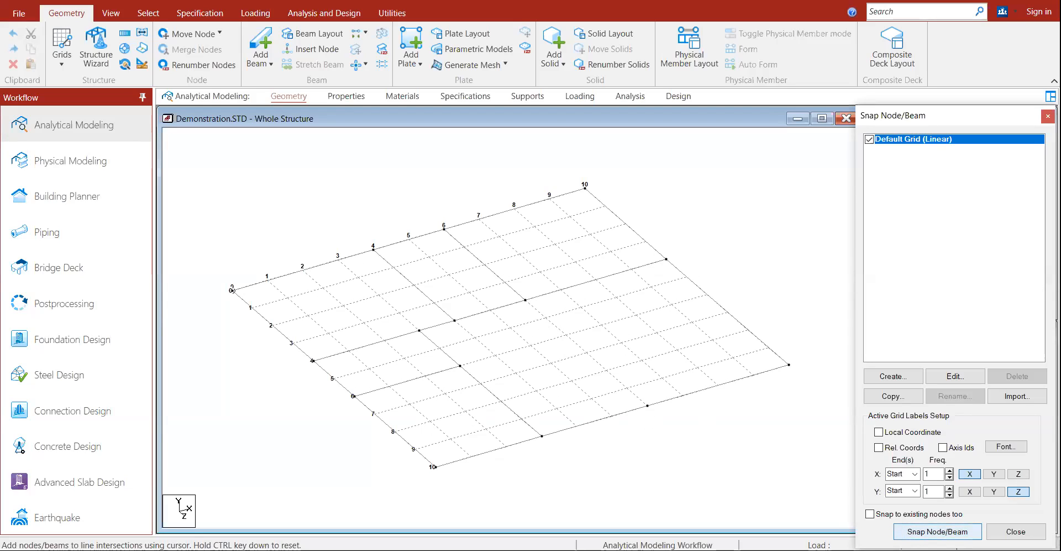
click(938, 531)
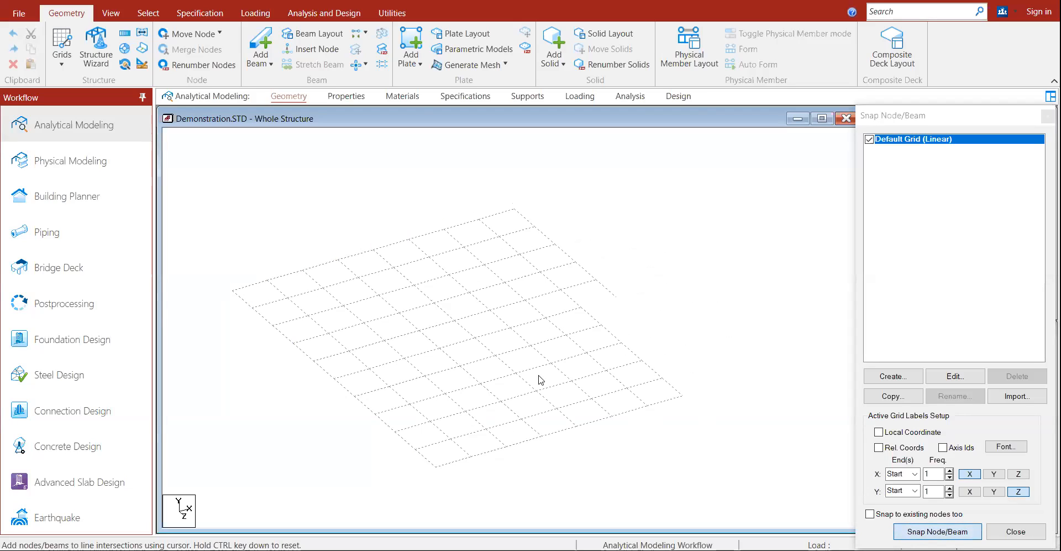
Step: Add the final beam to complete the 15-node, 21-beam floor grid at Y = 0 and select it all
click(529, 303)
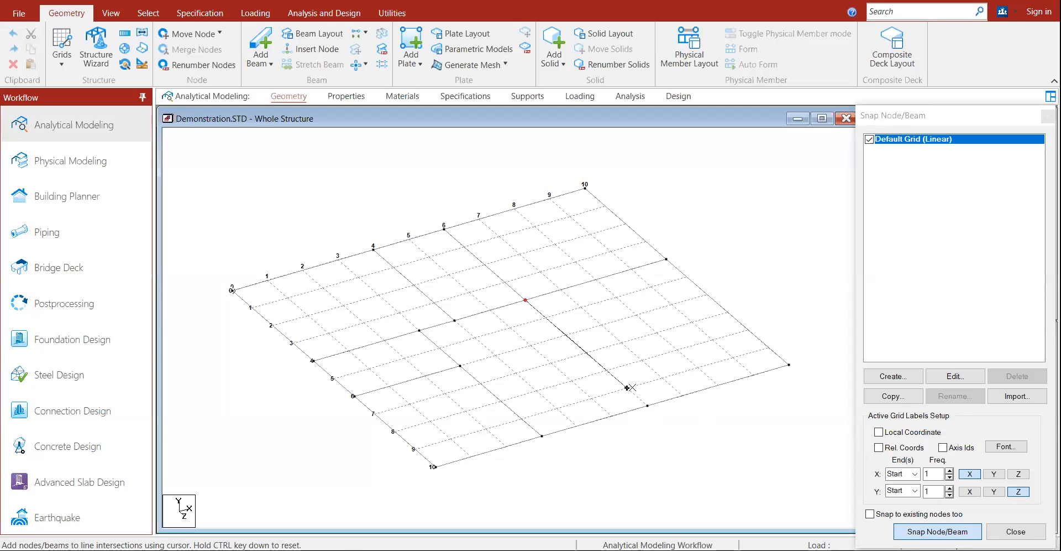
click(649, 406)
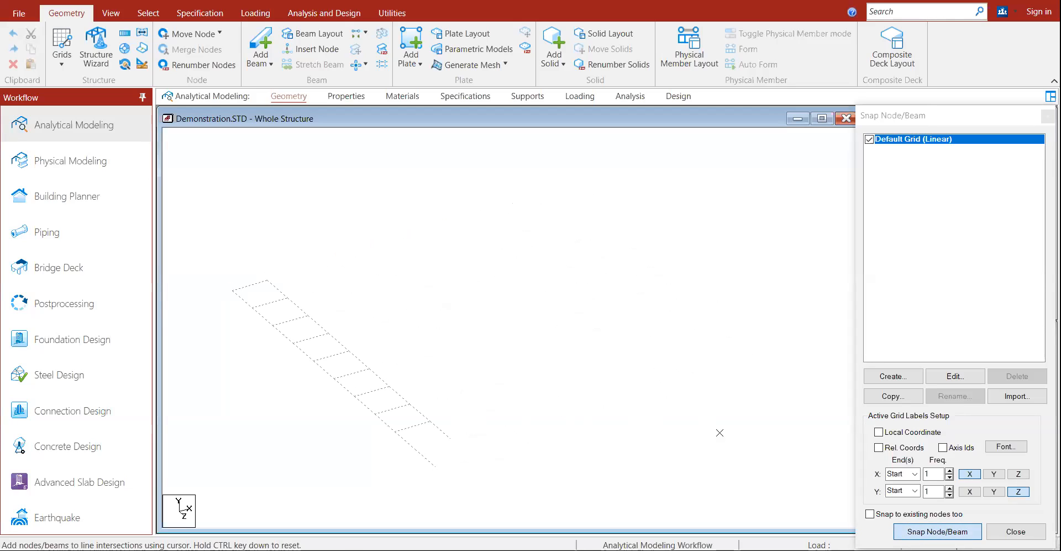
click(917, 531)
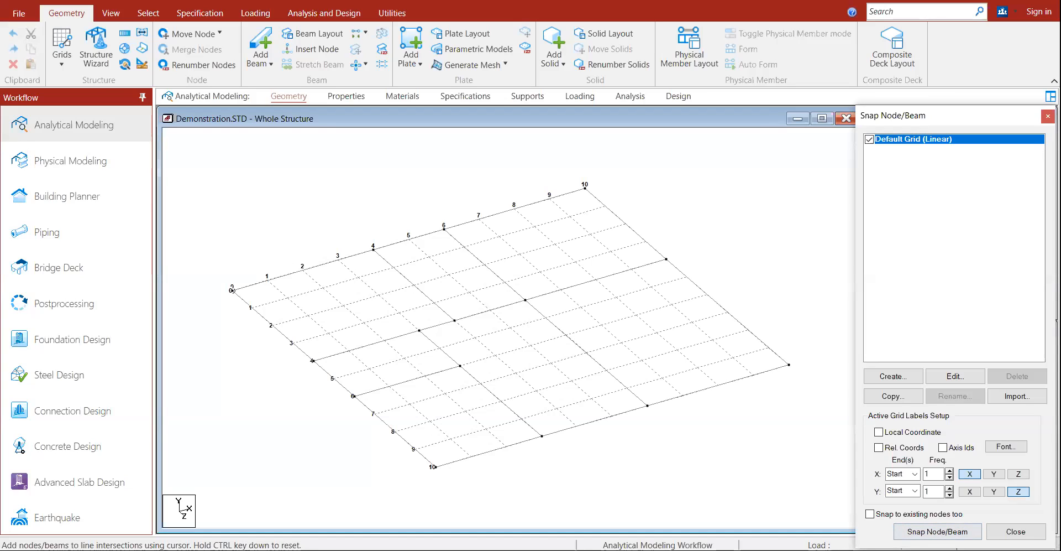
click(1024, 527)
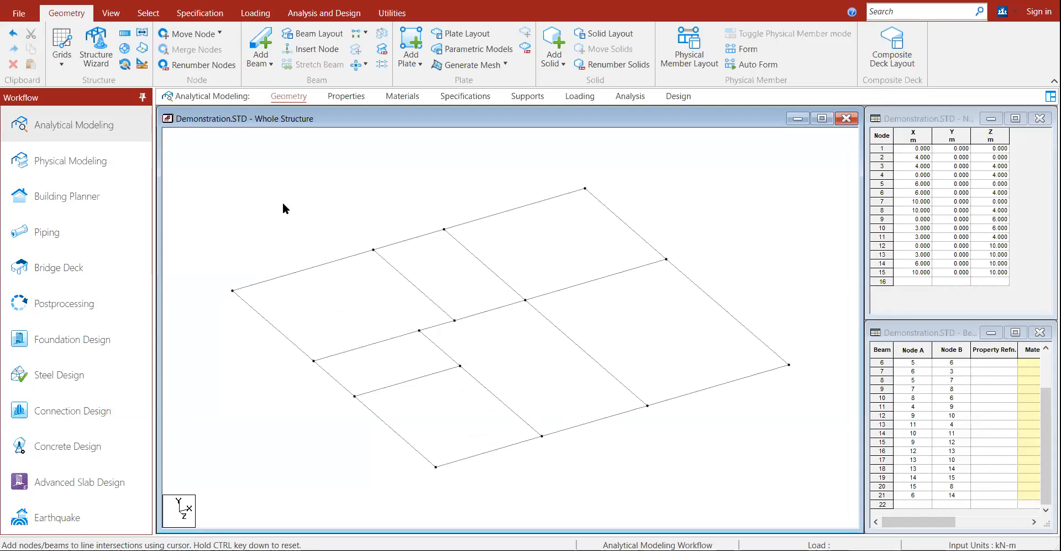
key(ctrl+a)
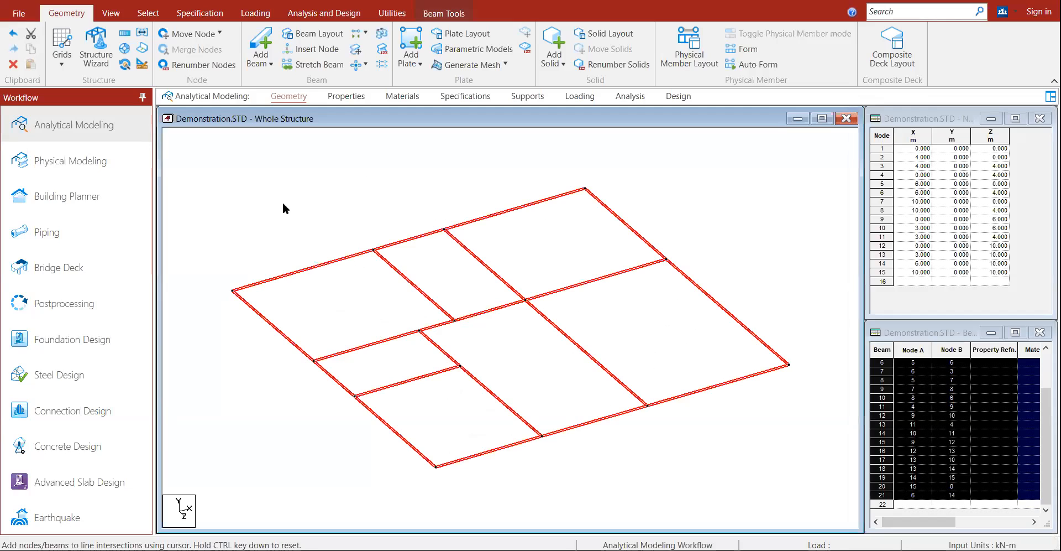
Step: Translationally repeat the floor along Global Y in 2 steps of 3 m with Link Steps on
click(125, 35)
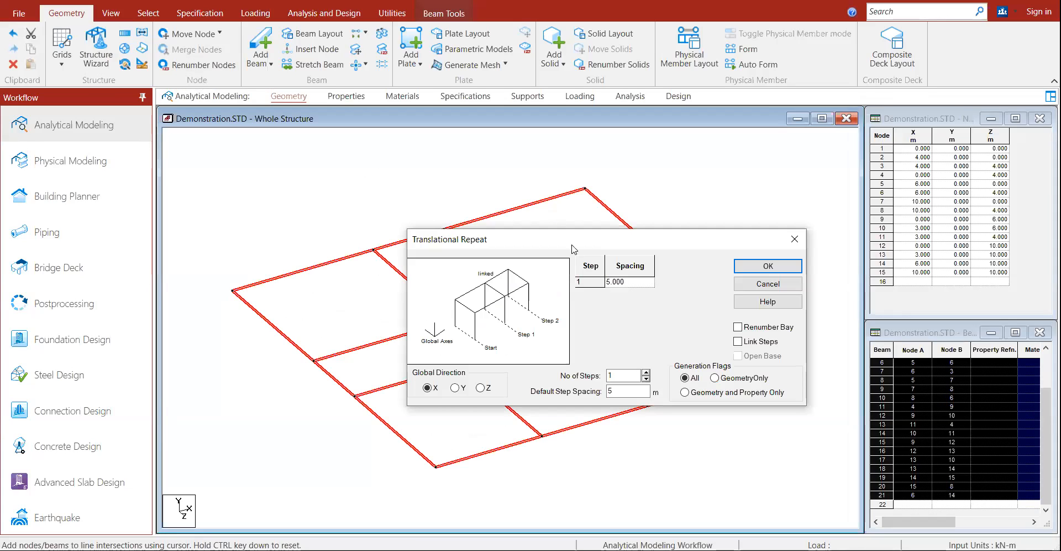
drag(523, 219, 736, 138)
click(611, 286)
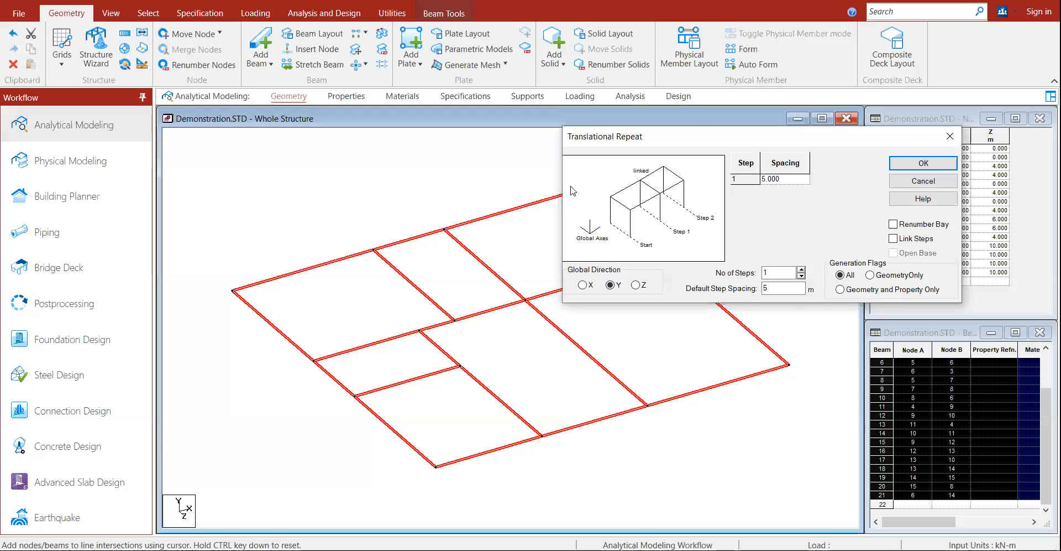
double_click(777, 273)
text(2)
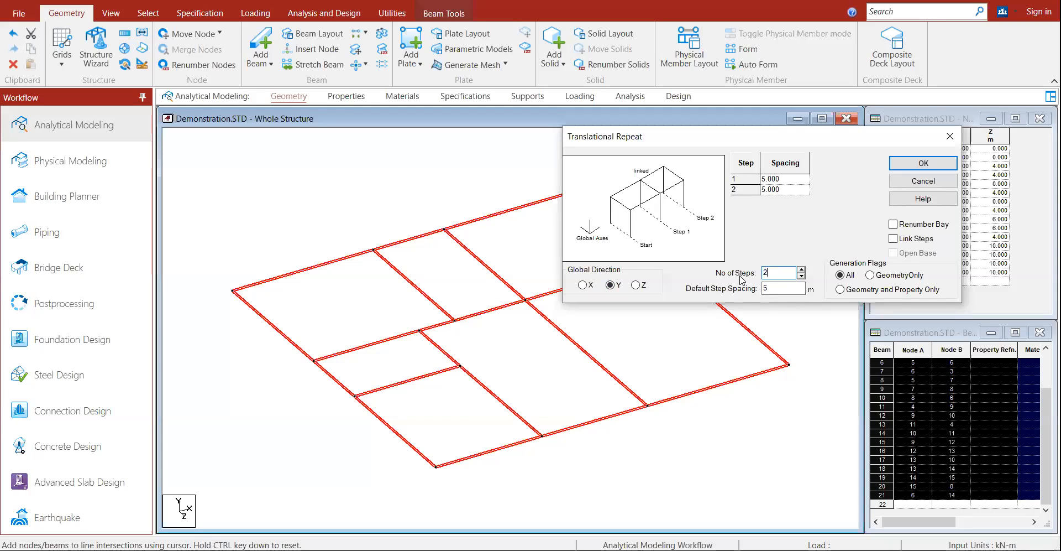
double_click(764, 287)
text(3)
click(894, 239)
click(911, 167)
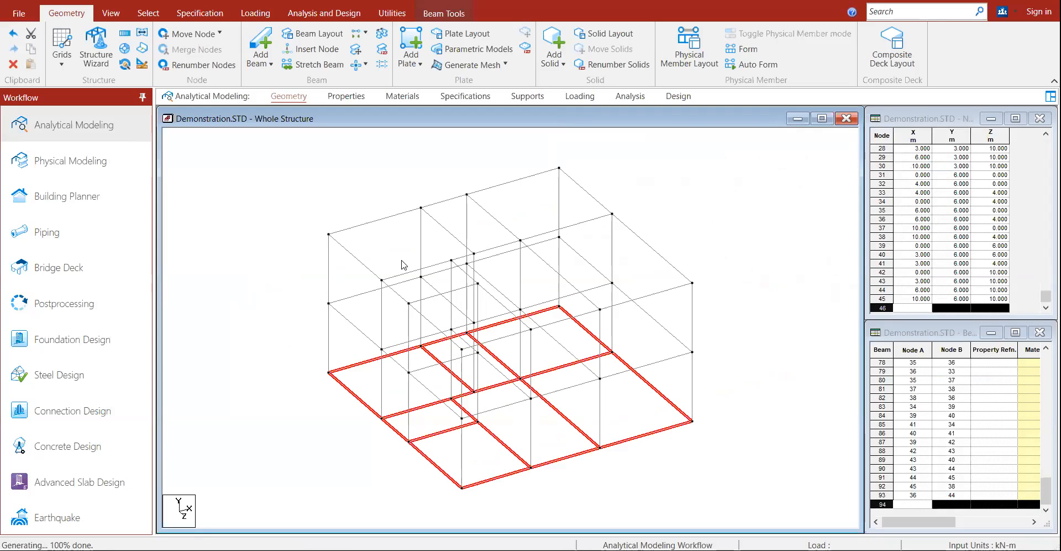
Step: Repeat the ground grid along Y at -1.8 m spacing with Link Steps on, then deselect
click(125, 33)
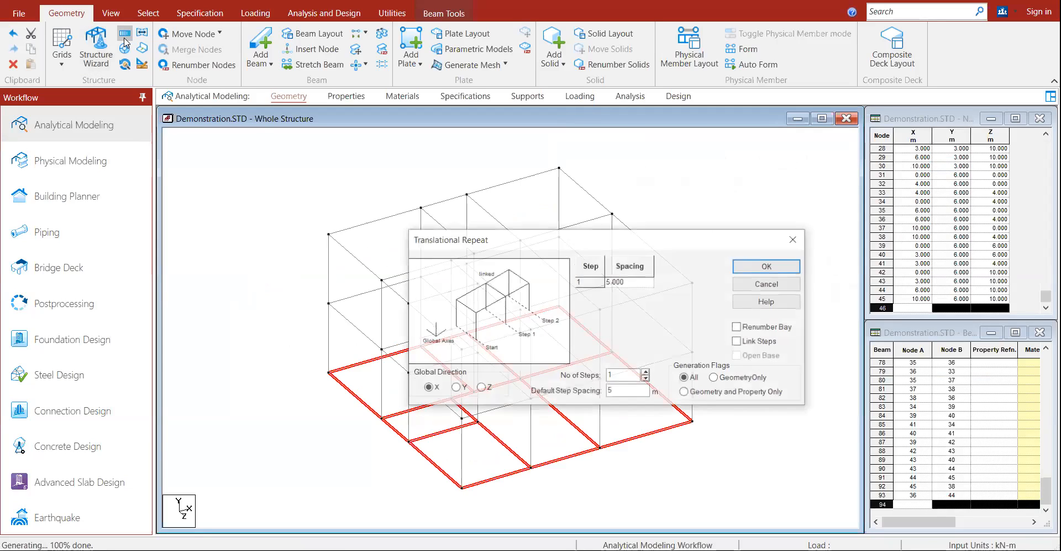
click(455, 387)
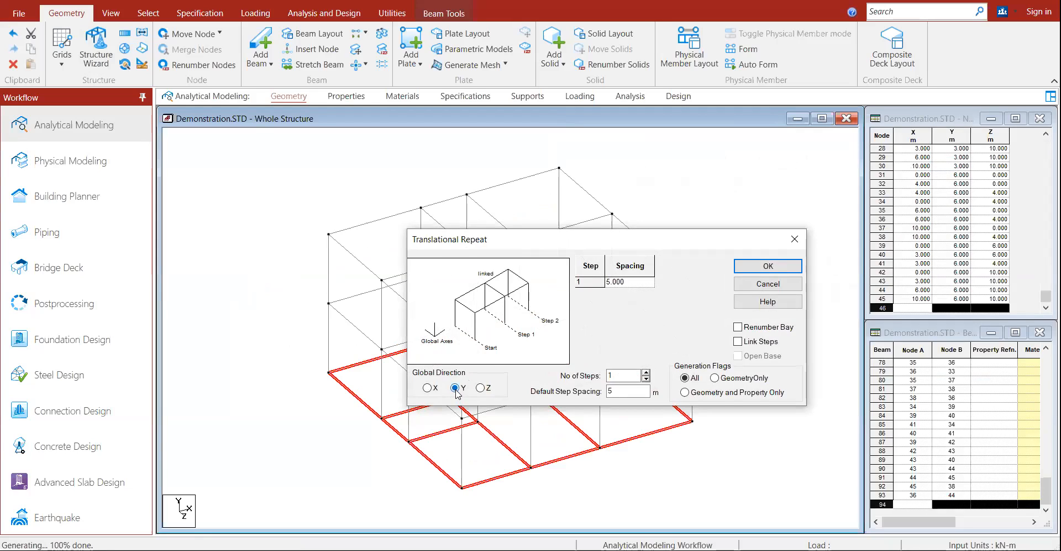
drag(621, 392, 577, 388)
text(-1.8)
click(738, 341)
click(767, 266)
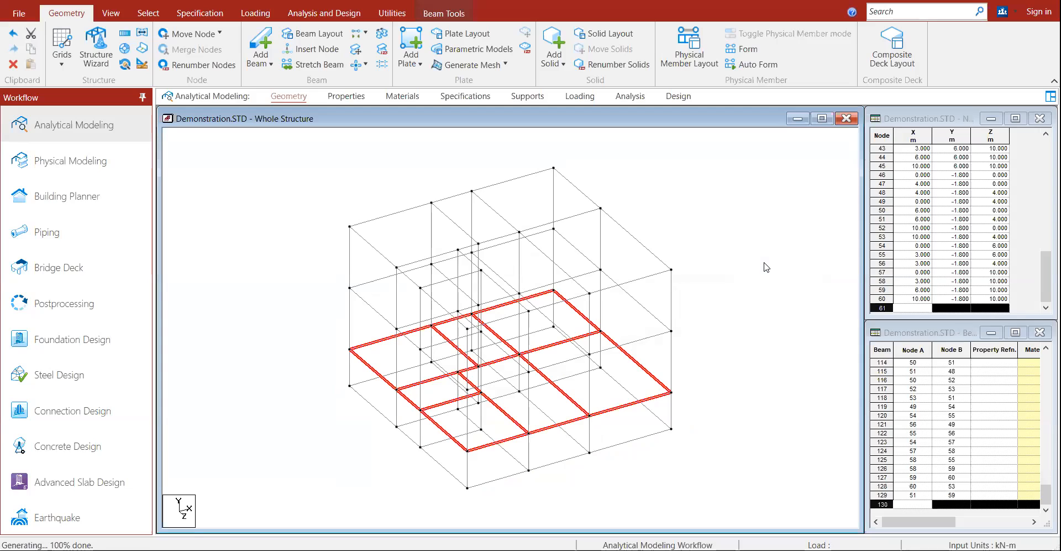
click(770, 270)
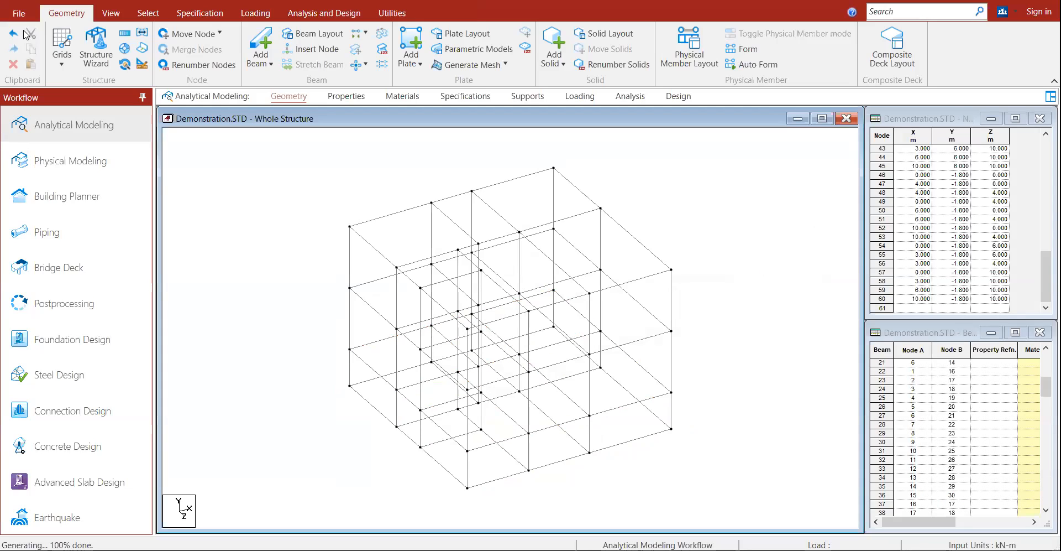
Step: In Front view, delete the 21 beams at the -1.8 m level, then return to Isometric view
click(113, 14)
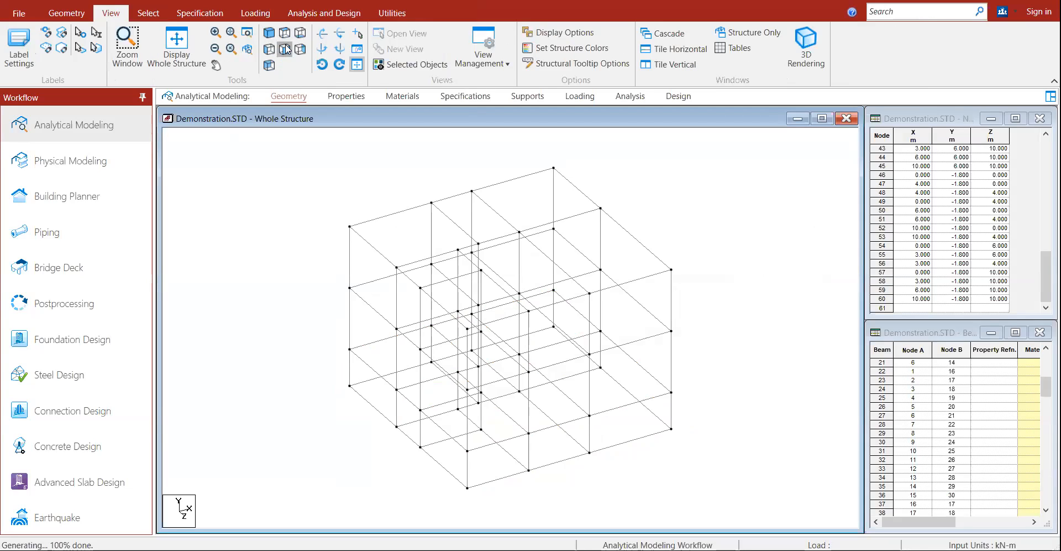
click(285, 49)
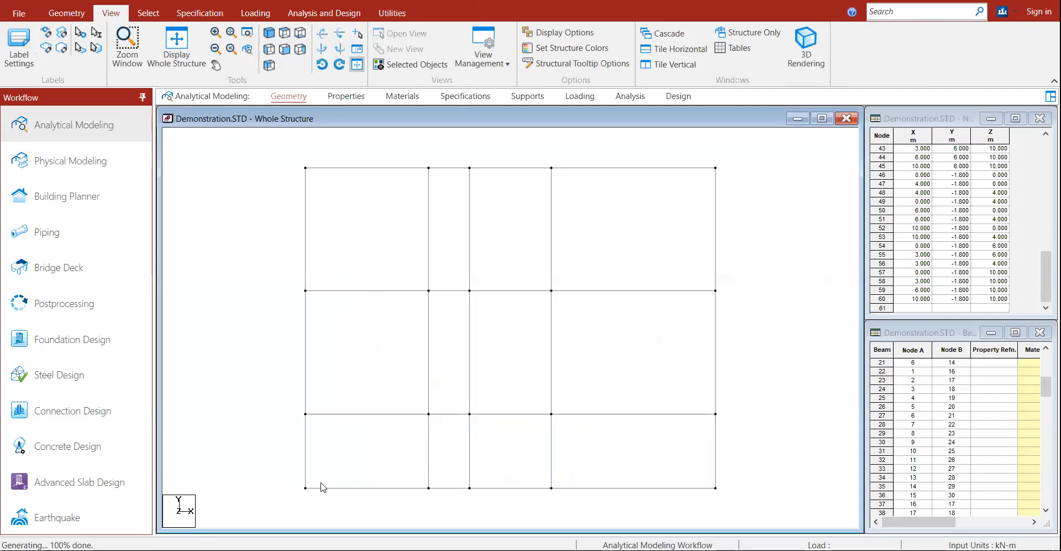
drag(321, 486, 751, 503)
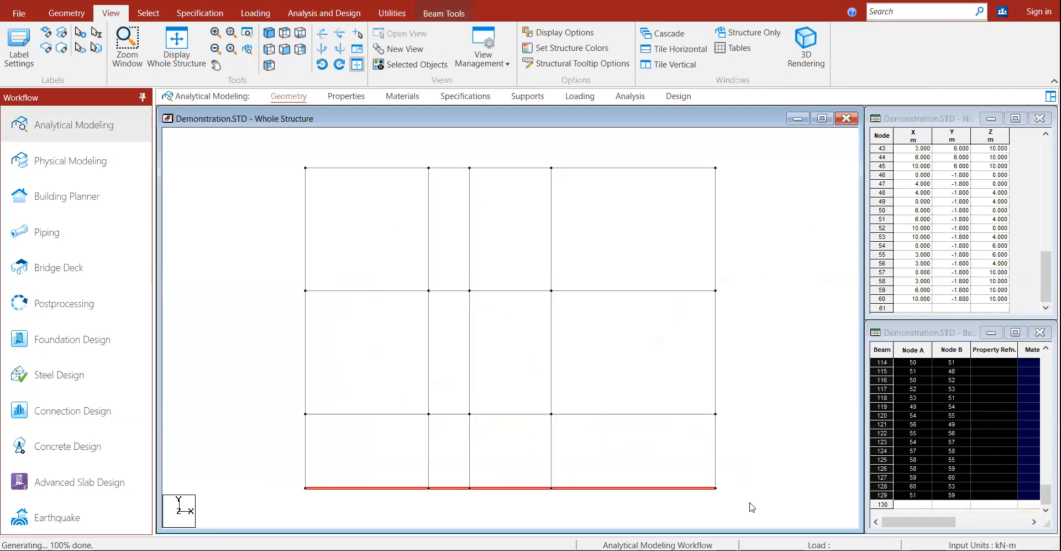
key(Delete)
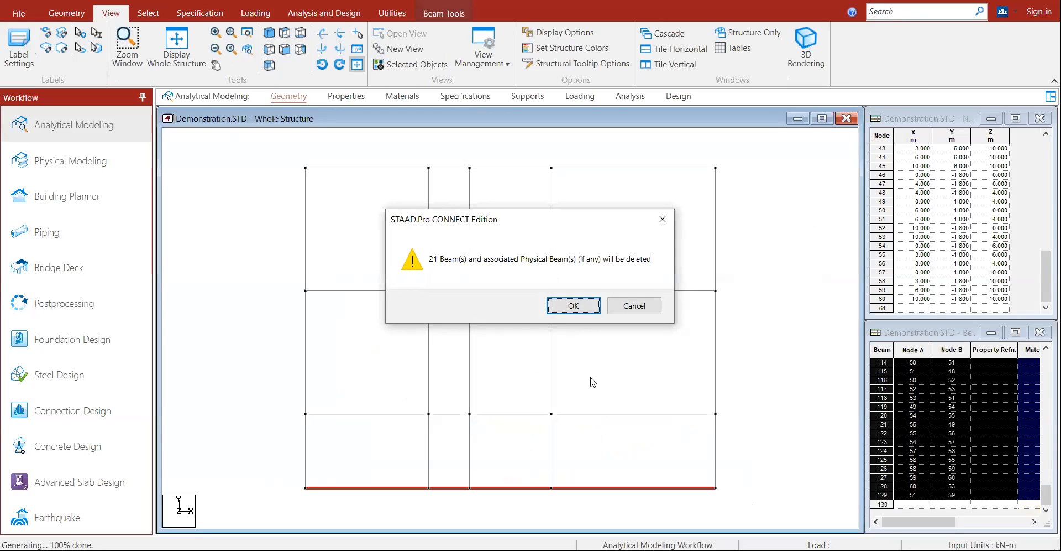
key(Return)
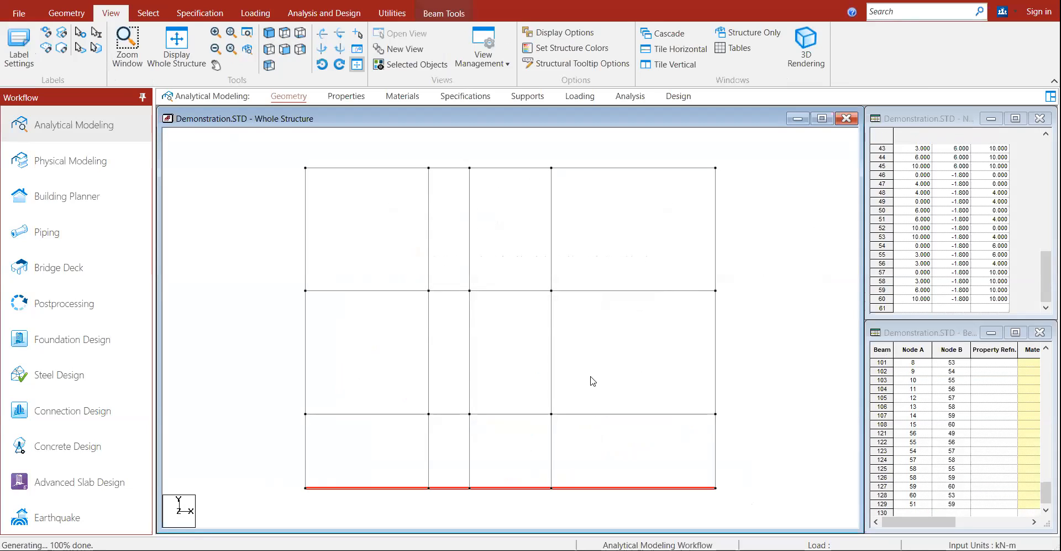
click(268, 34)
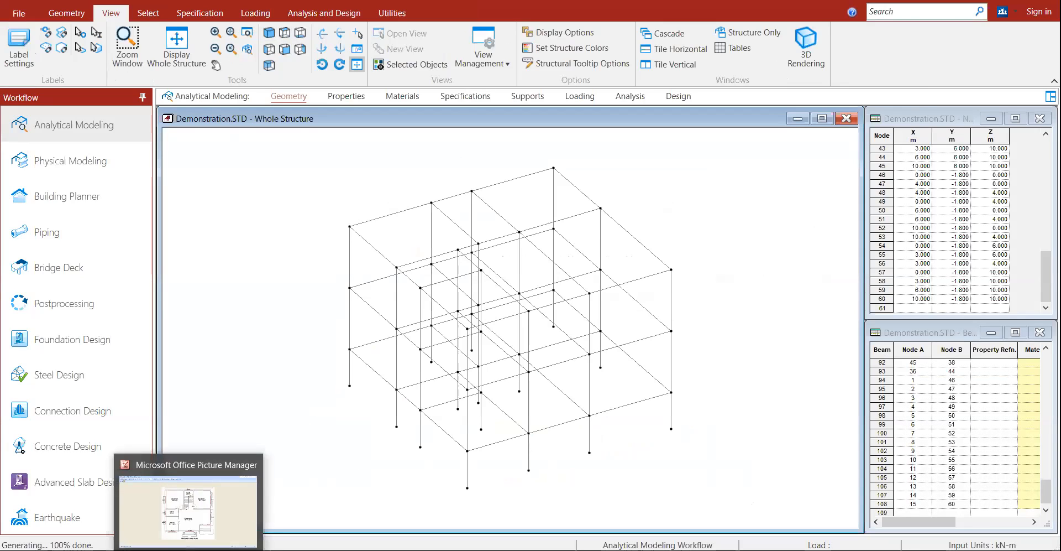
click(190, 501)
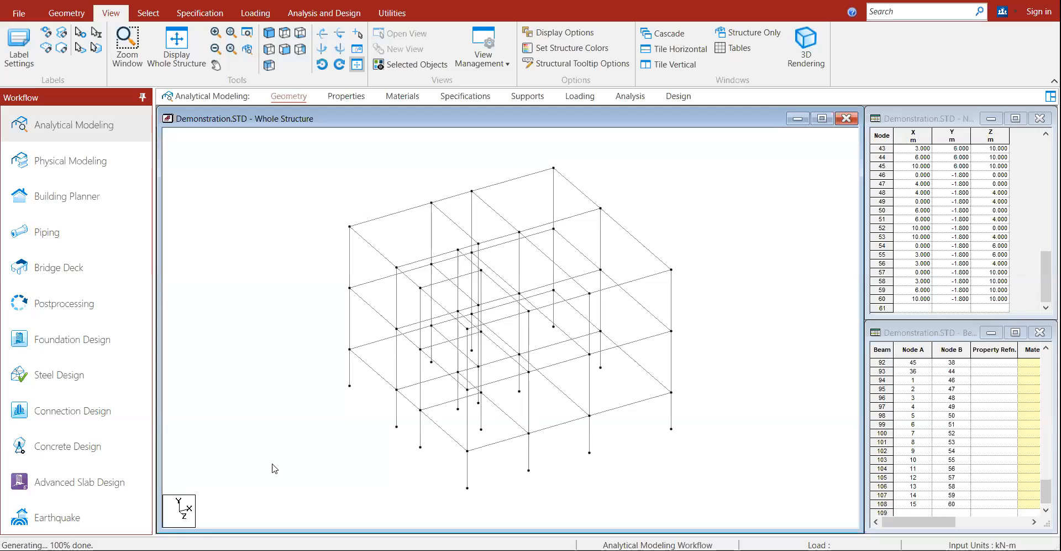
Step: Delete column beam 104 so the columns match the ground column layout
click(458, 265)
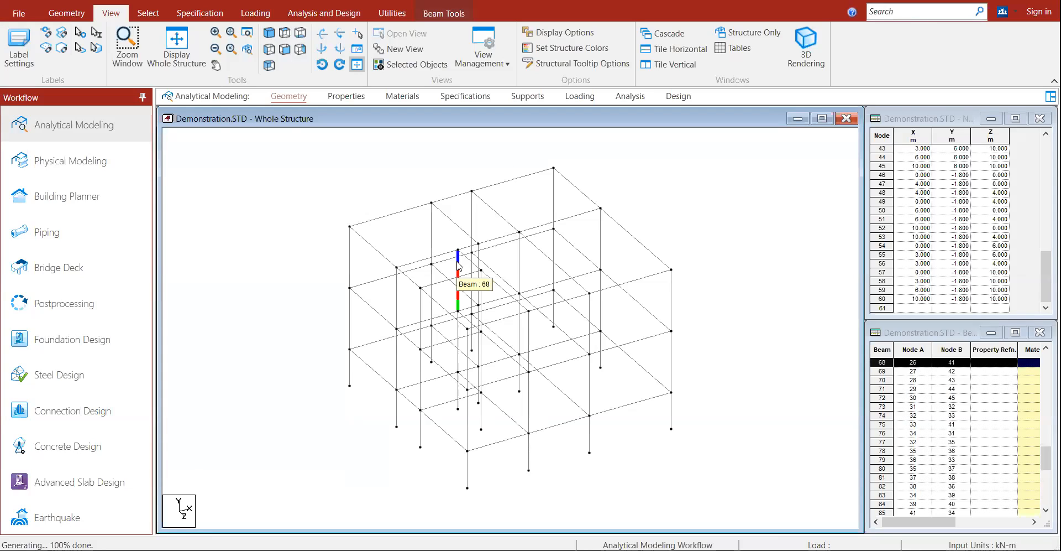
click(458, 392)
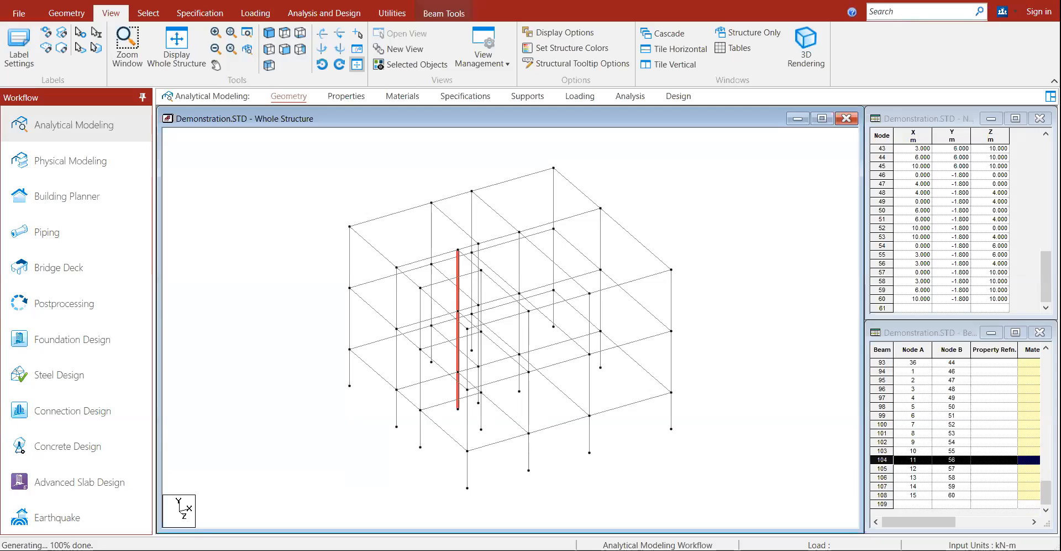
key(Delete)
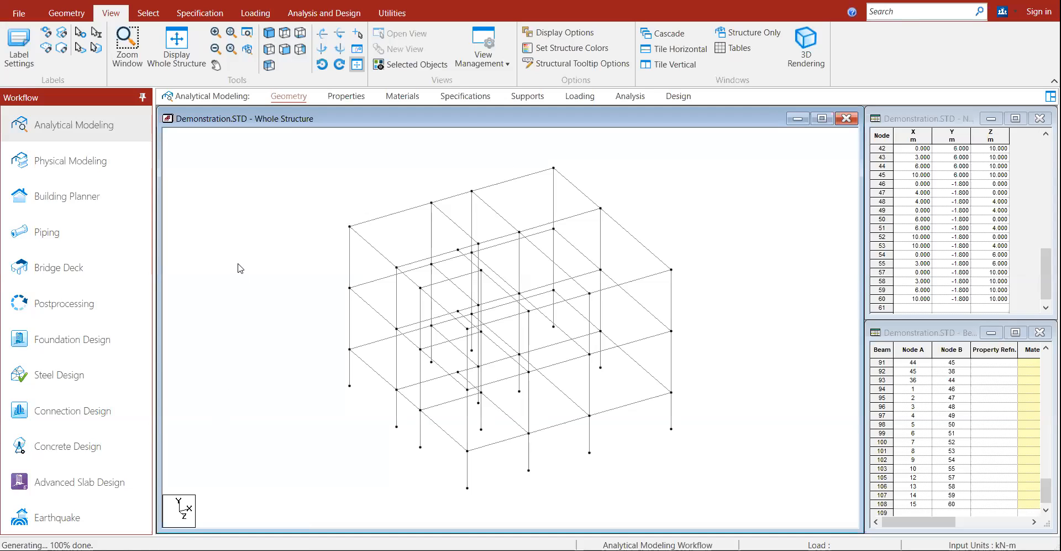
key(Left)
key(Left)
key(Left)
key(Left)
Step: Inspect the frame, including beam 93 in front view, then open the whole-structure Properties page
key(Right)
key(Right)
key(Right)
key(Right)
key(Right)
key(Right)
key(Right)
key(Right)
key(Right)
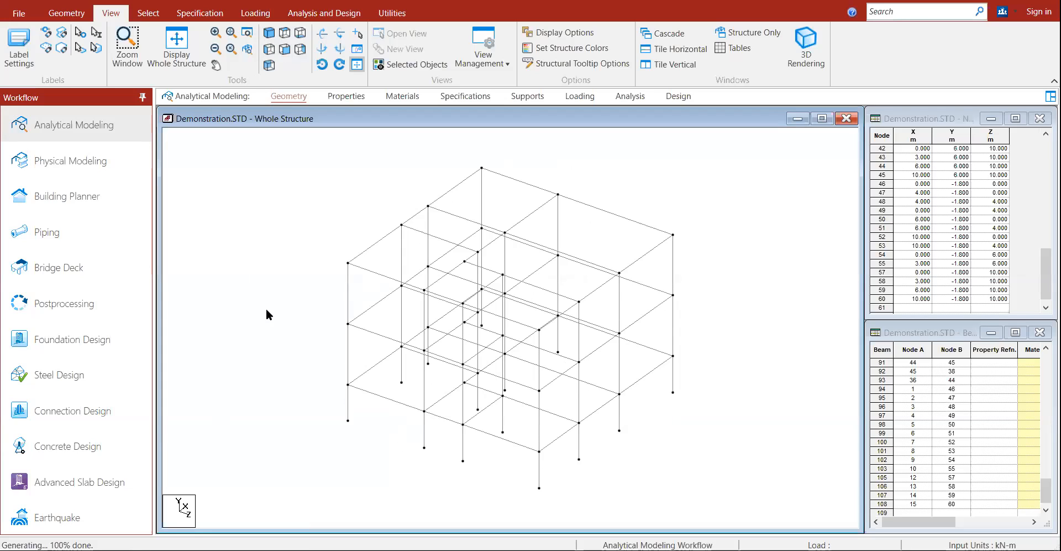
key(Left)
key(Left)
key(Left)
key(Left)
key(Left)
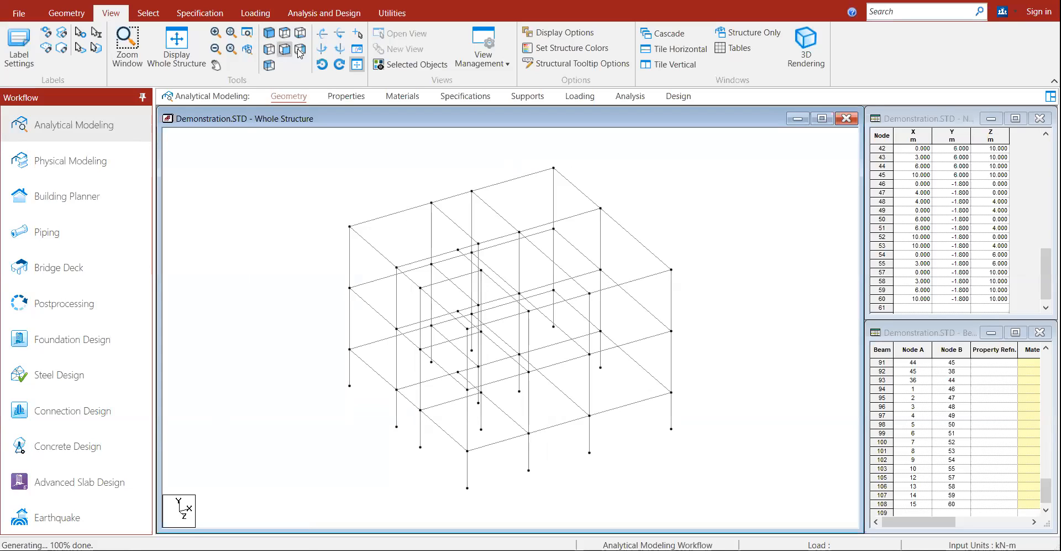
click(285, 32)
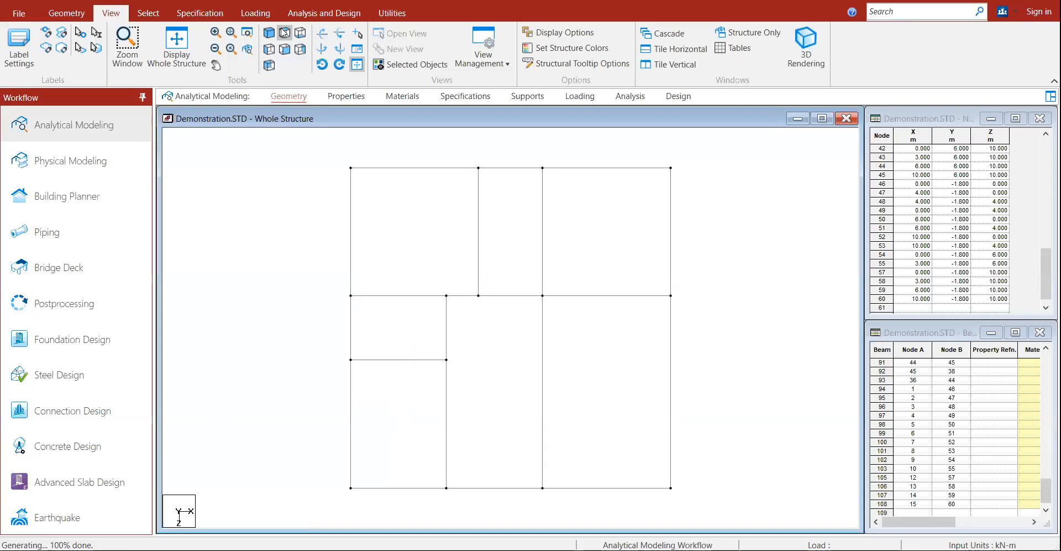
click(541, 331)
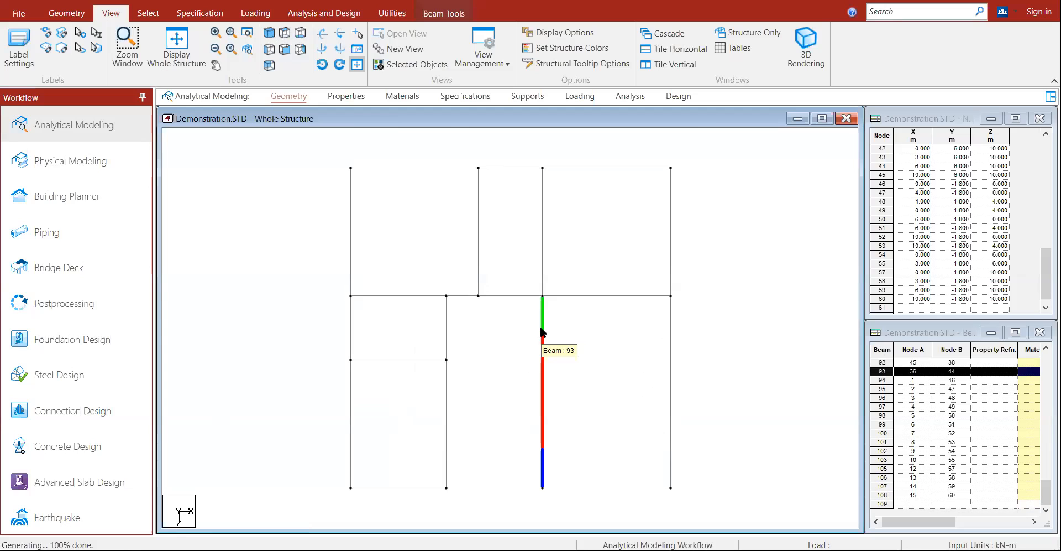
double_click(542, 332)
click(684, 430)
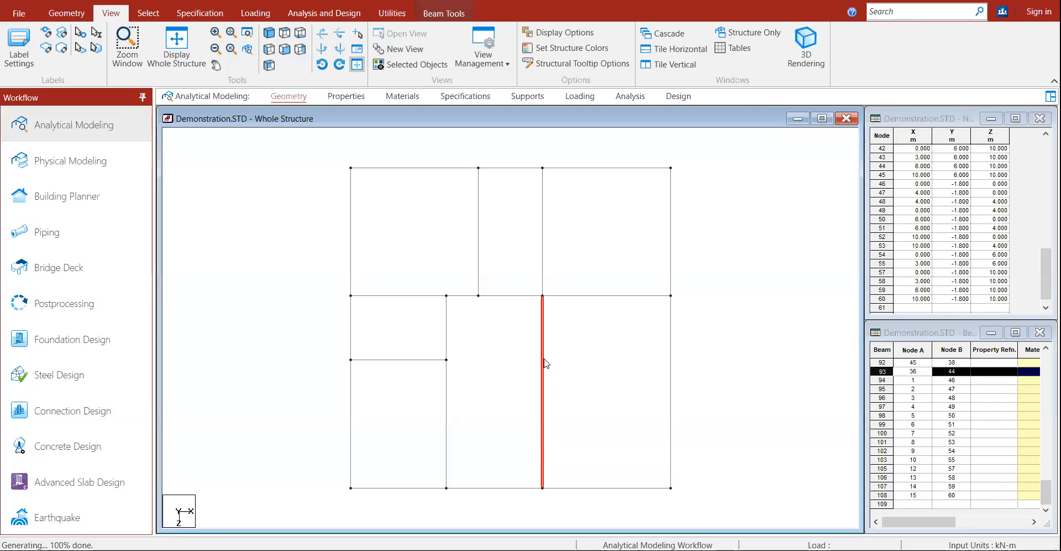
click(447, 395)
click(431, 296)
click(469, 224)
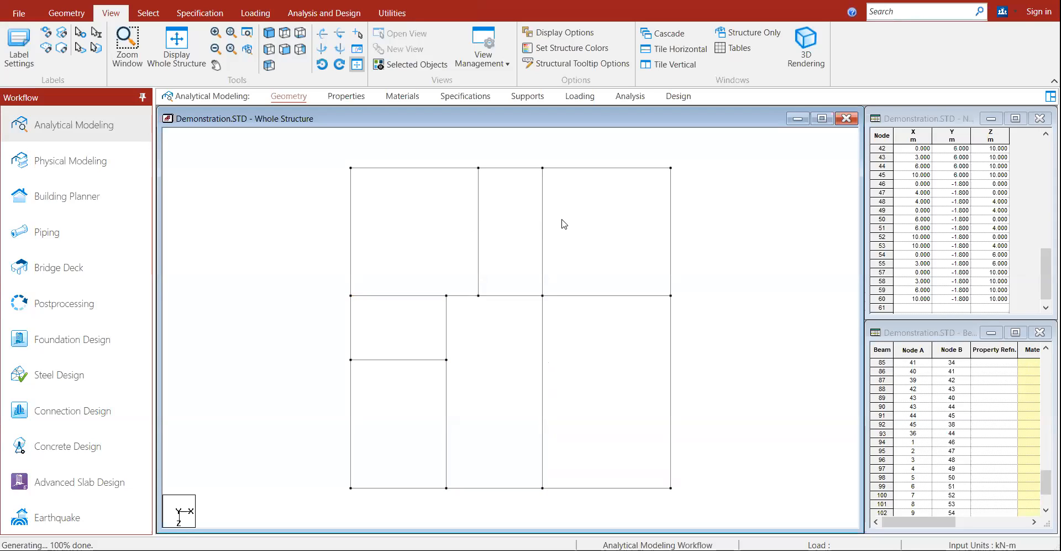
click(270, 34)
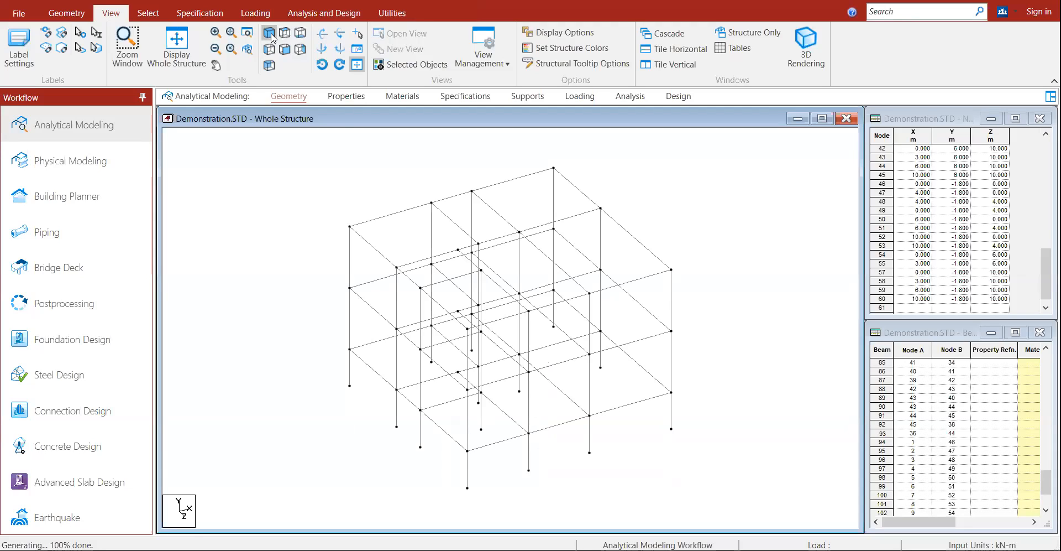
click(192, 15)
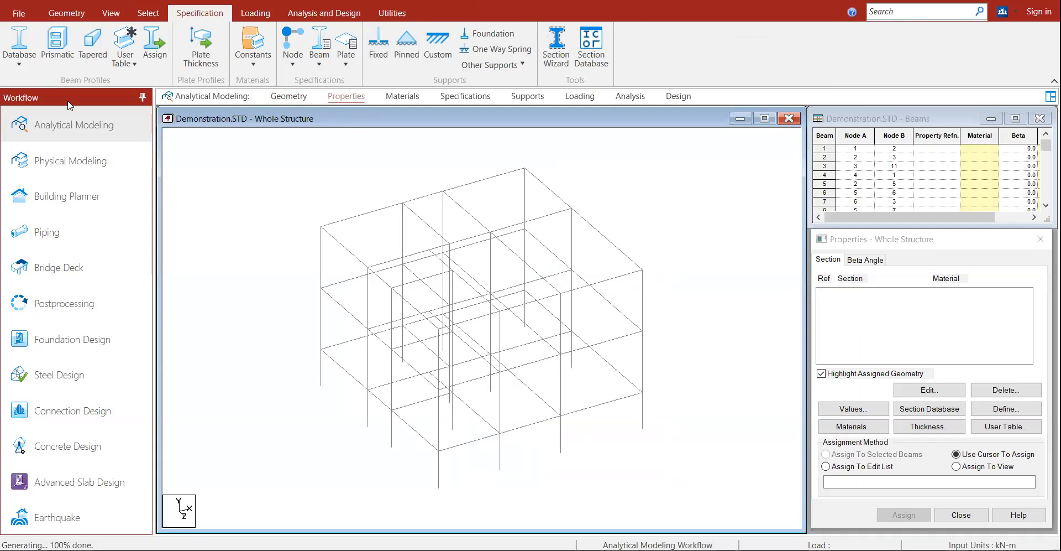
Step: Add a Concrete rectangular section with ZD 0.3 m and YD 0.4 m, then switch to Top view
click(56, 52)
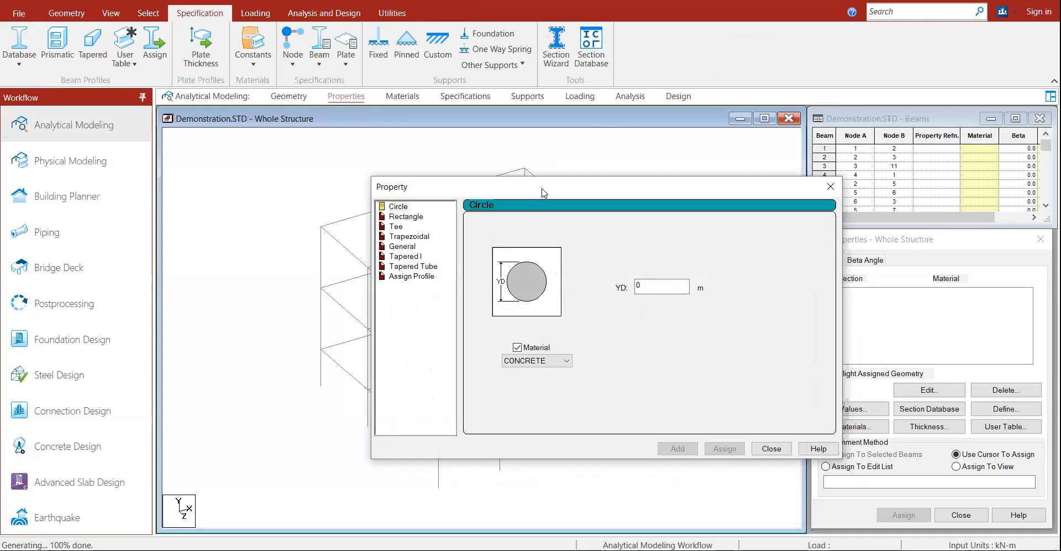
drag(543, 191, 764, 116)
click(624, 133)
click(624, 141)
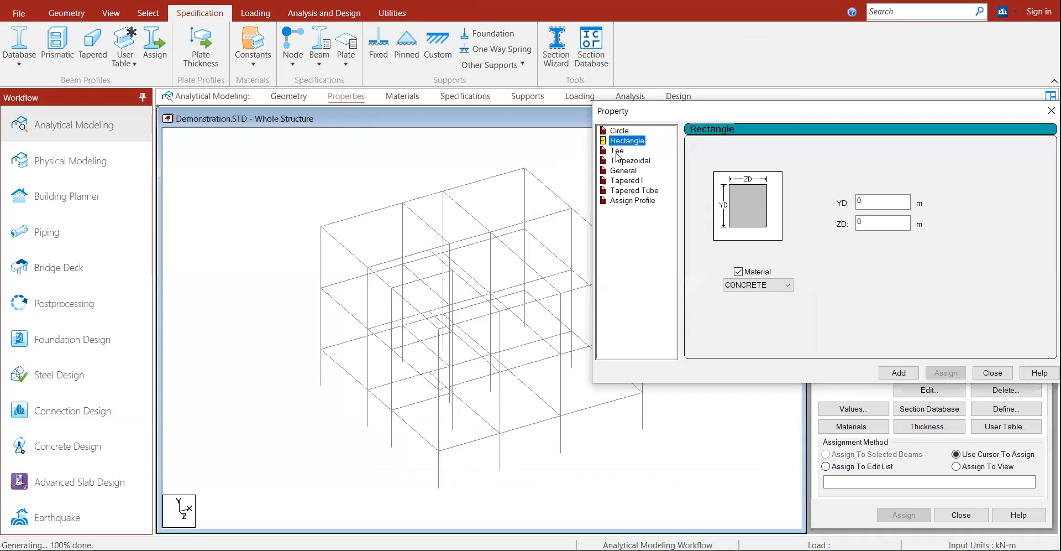
click(616, 152)
click(614, 142)
key(Tab)
text(0.3)
key(shift+Tab)
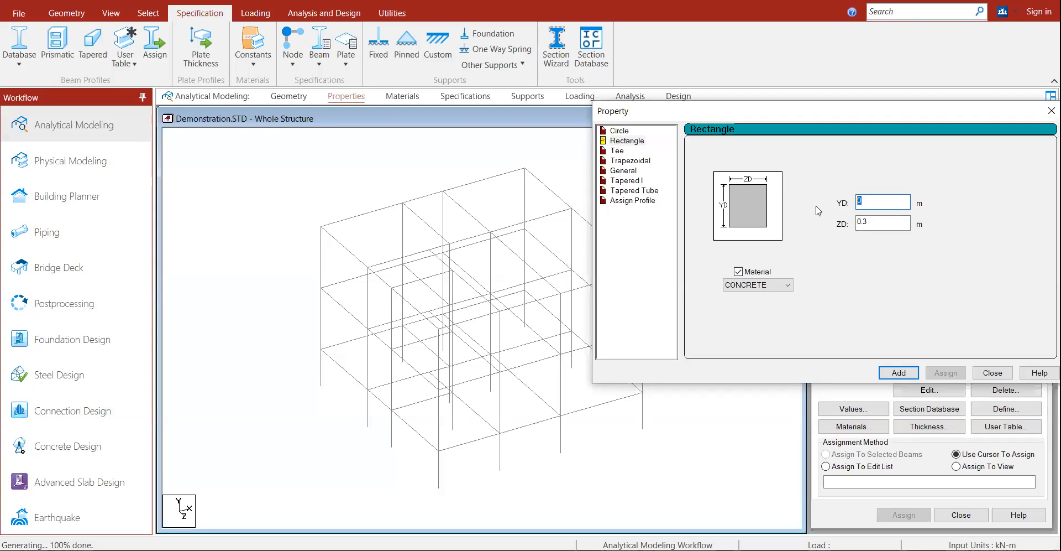
text(.4)
click(899, 372)
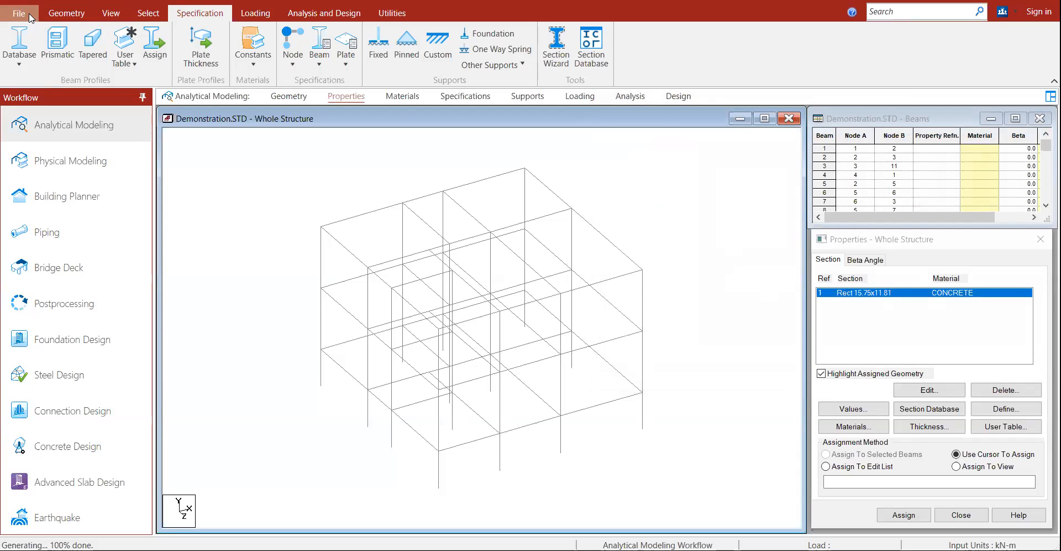
click(109, 14)
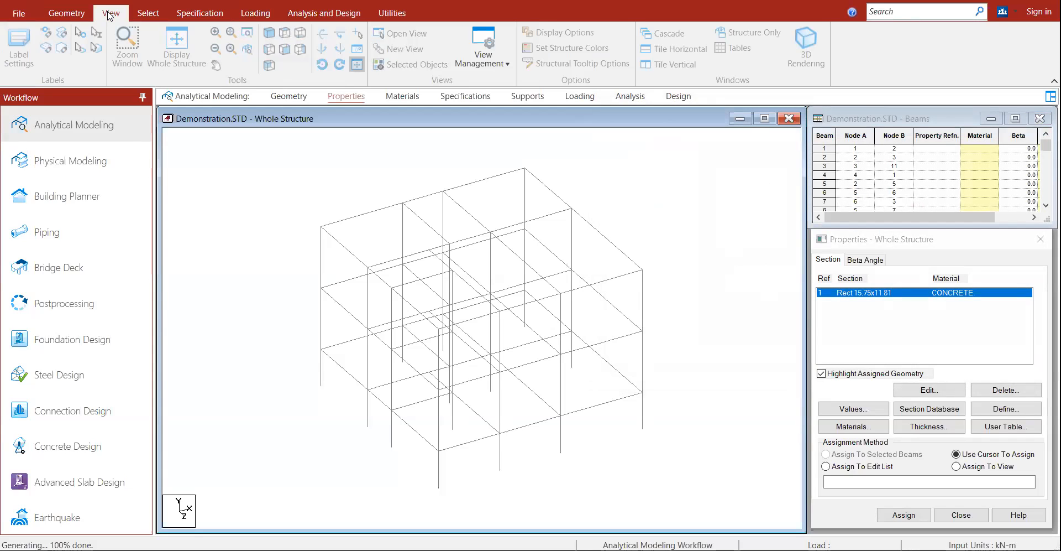
click(301, 33)
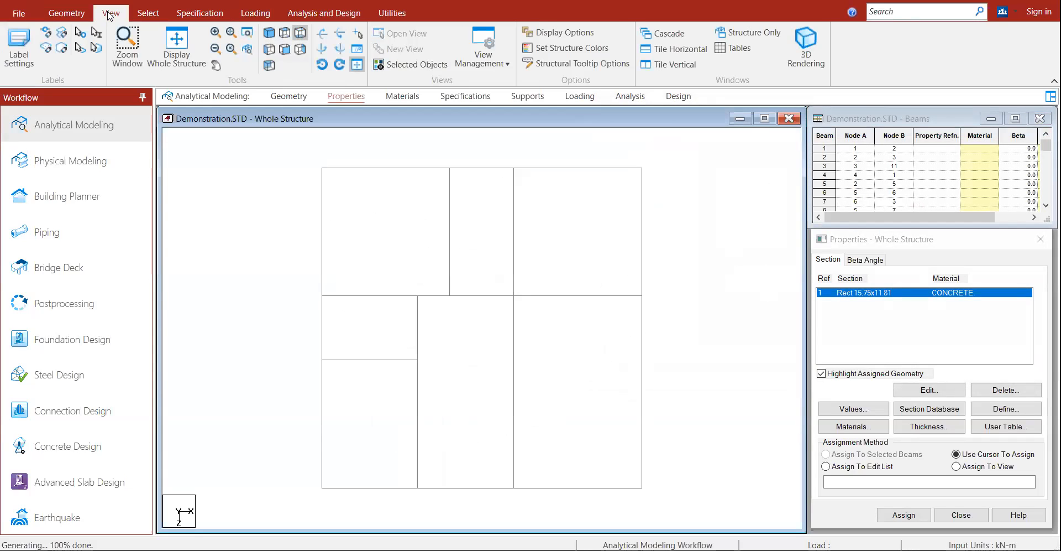
Step: In Top view, select the perimeter and bay floor beams, ending with bottom-right beam 91
click(356, 296)
click(380, 168)
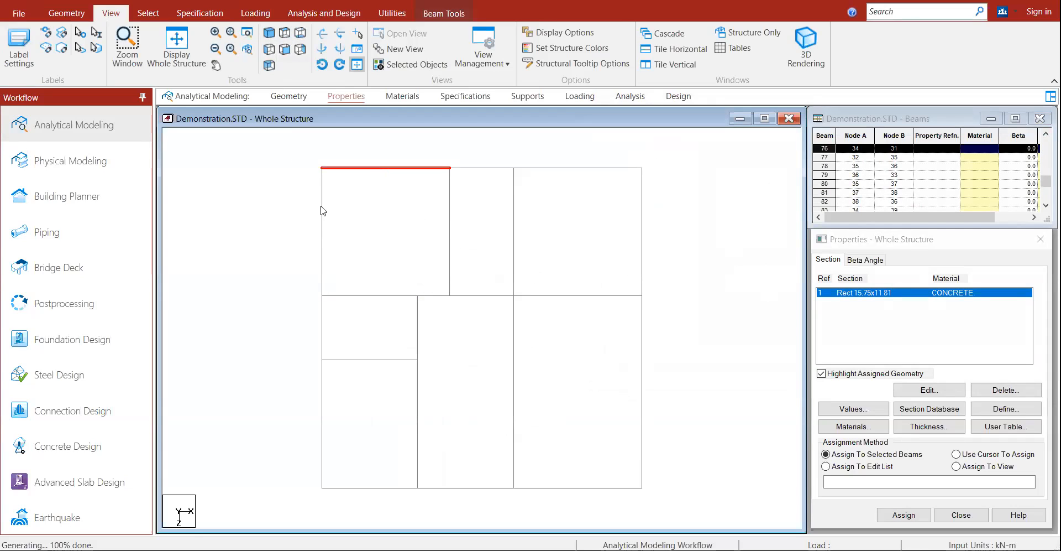
click(322, 210)
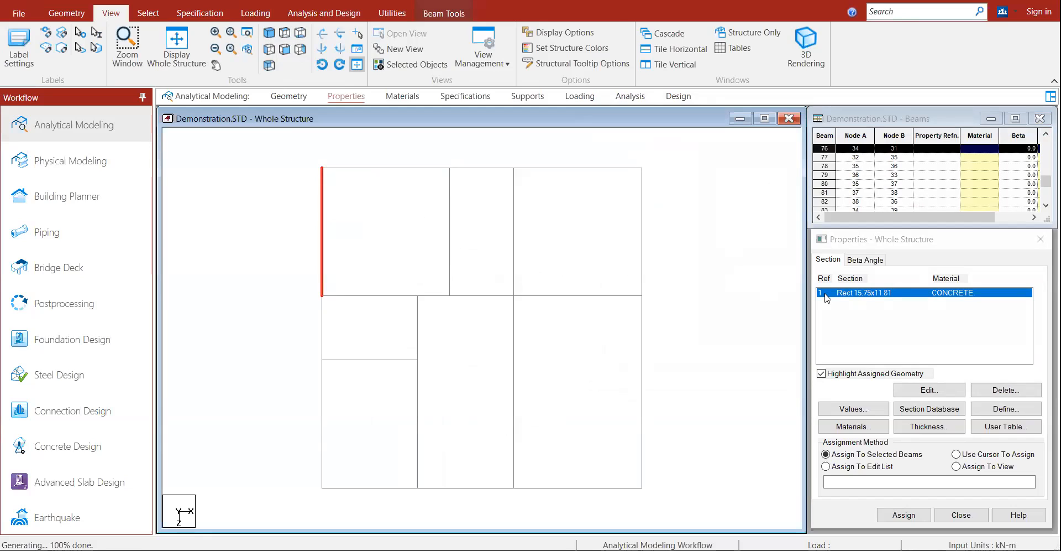
click(321, 426)
ctrl+click(323, 223)
ctrl+click(358, 168)
ctrl+click(451, 209)
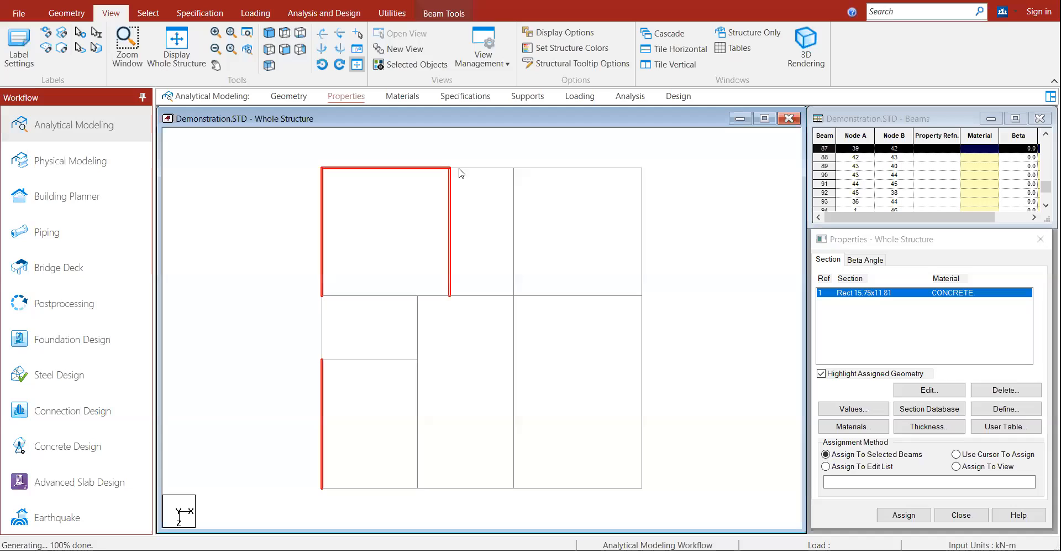
ctrl+click(514, 219)
ctrl+click(559, 168)
ctrl+click(642, 219)
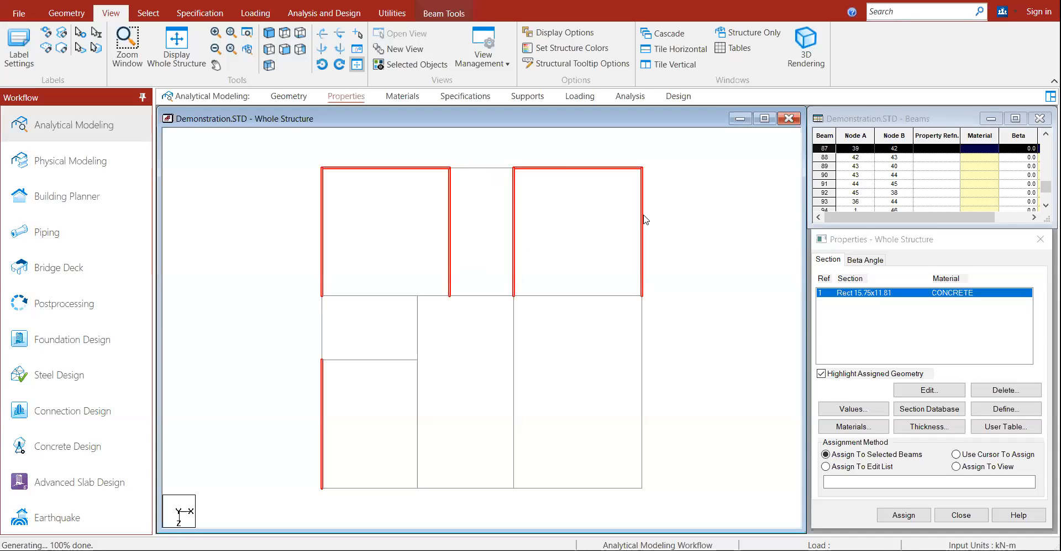
ctrl+click(575, 296)
ctrl+click(486, 296)
ctrl+click(492, 168)
ctrl+click(377, 296)
ctrl+click(323, 326)
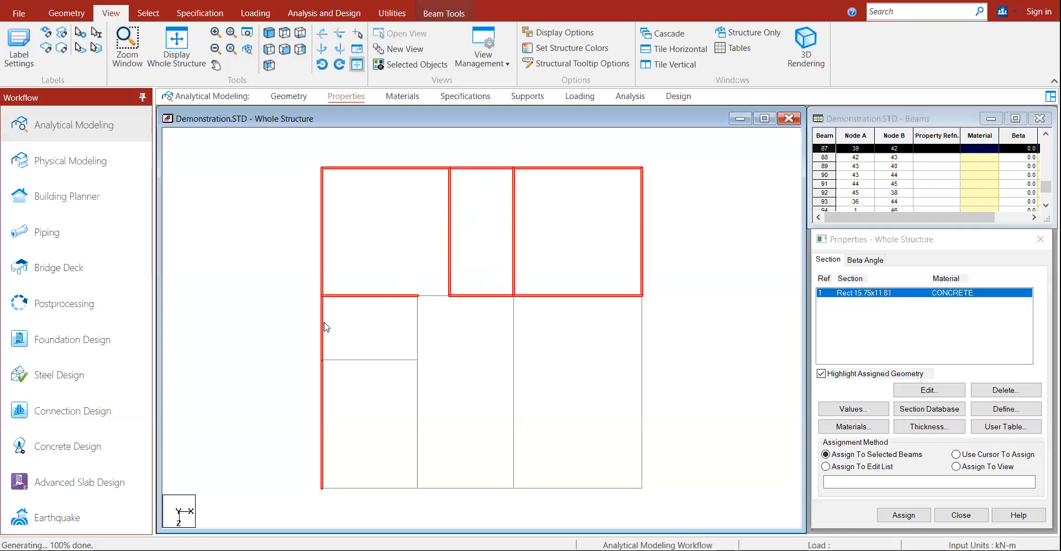
ctrl+click(362, 359)
ctrl+click(418, 330)
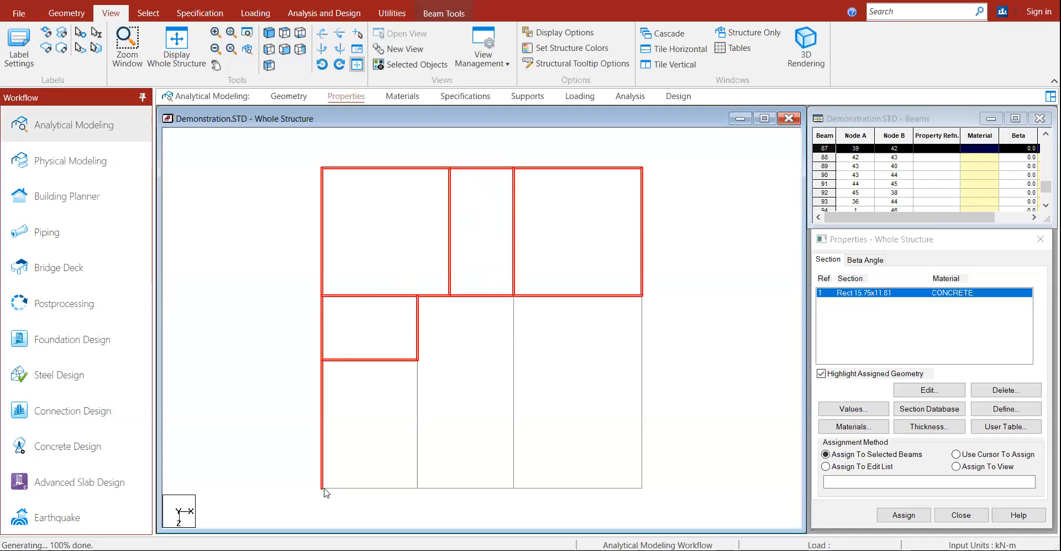
ctrl+click(370, 488)
ctrl+click(454, 487)
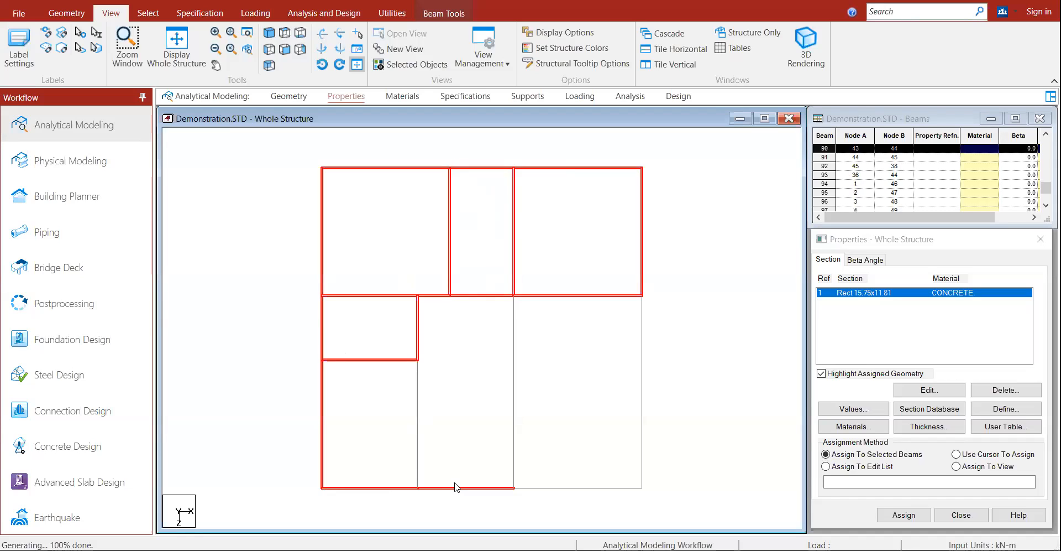
ctrl+click(535, 488)
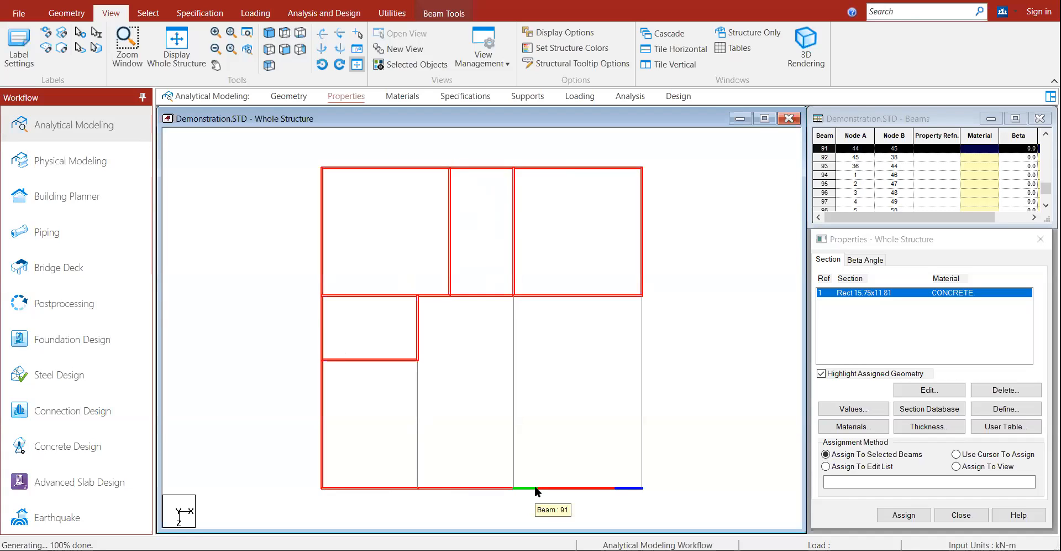
Step: Assign section R1 to the selected beams and confirm, checking the result in 3D
click(906, 514)
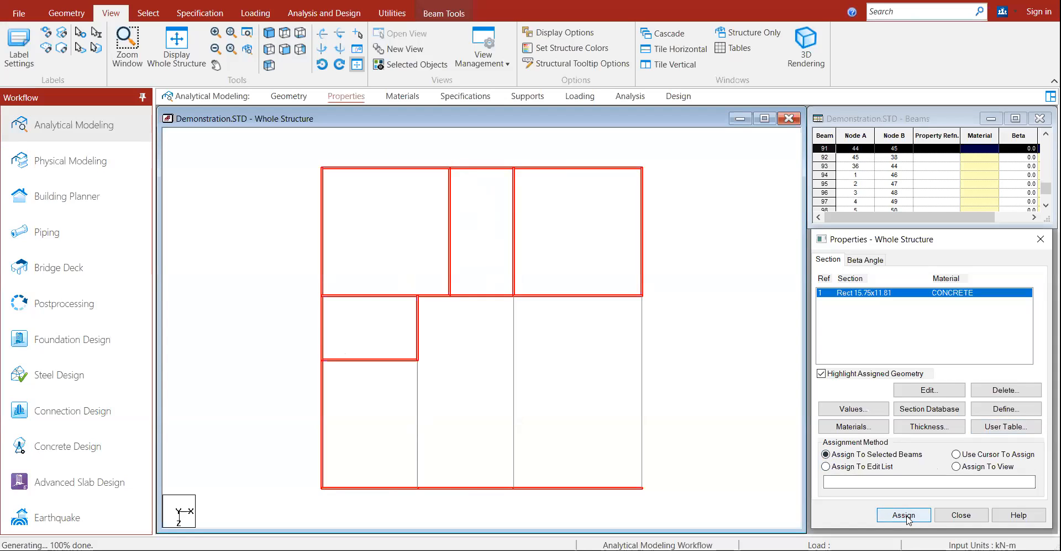
click(904, 515)
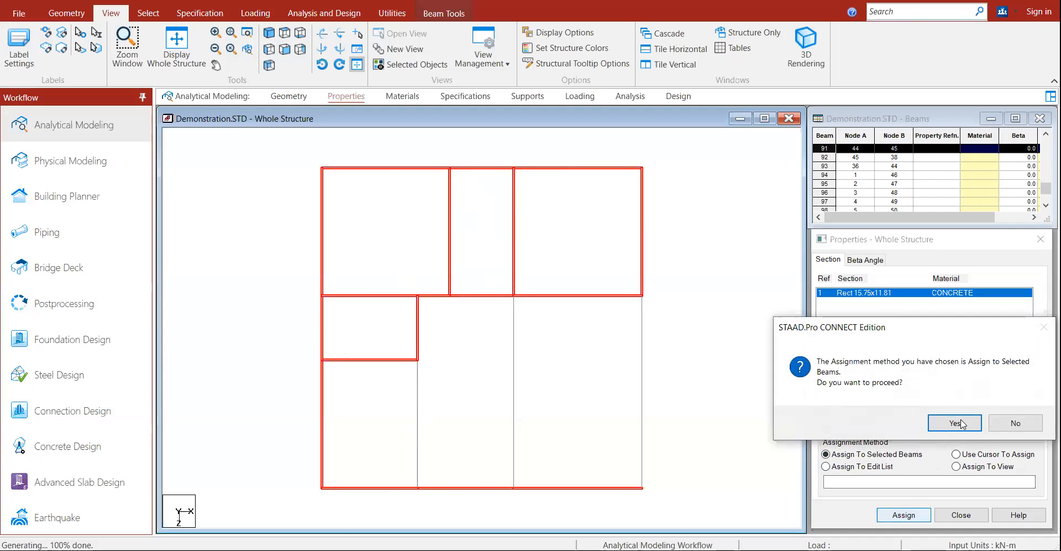
click(934, 421)
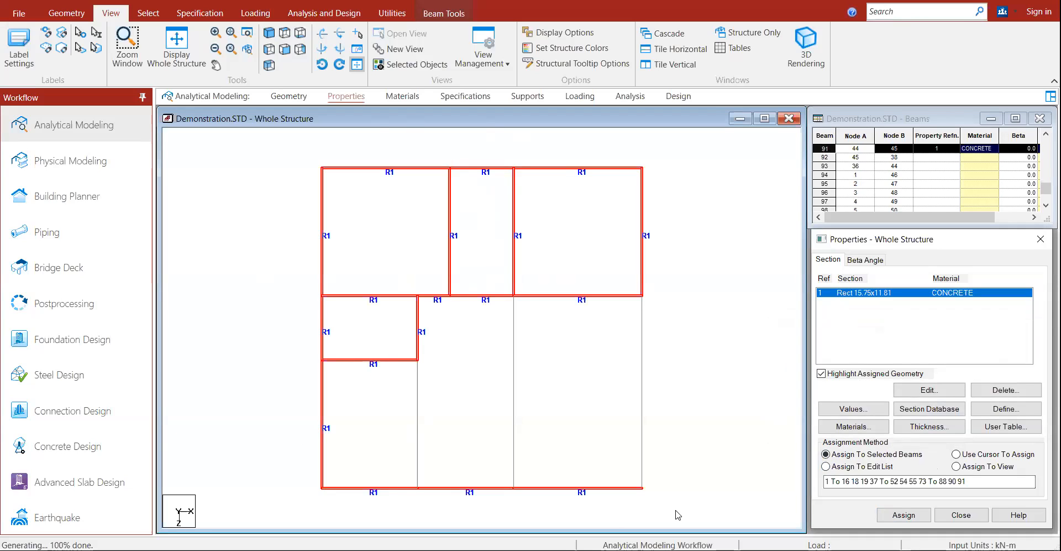
click(269, 34)
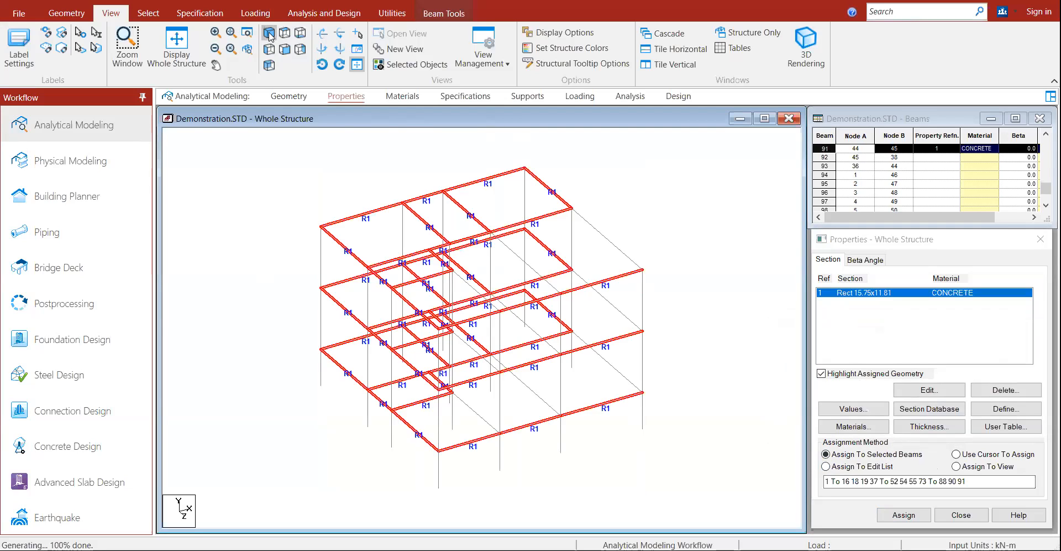
click(285, 33)
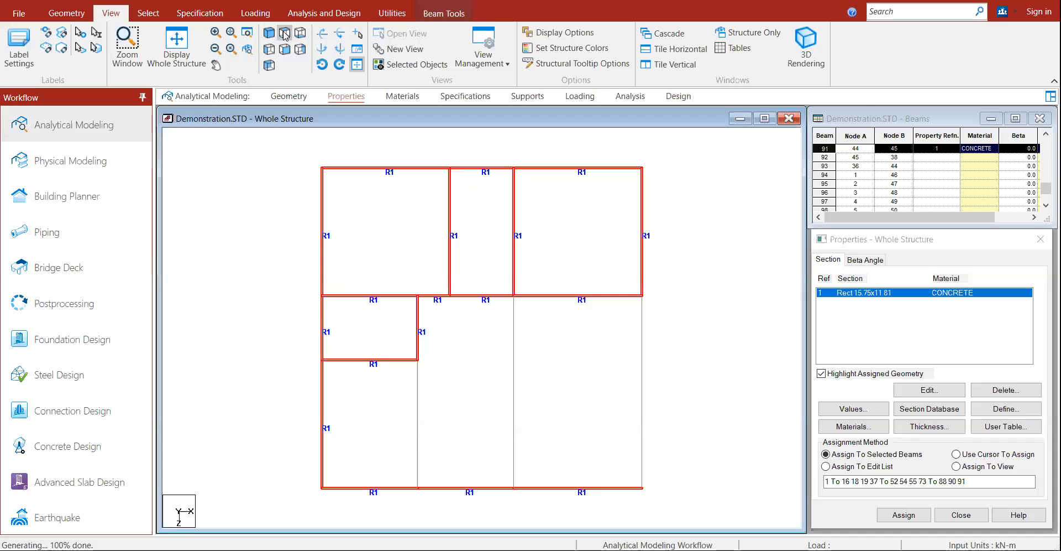
Step: Assign section R1 to beam 89 as well
click(898, 328)
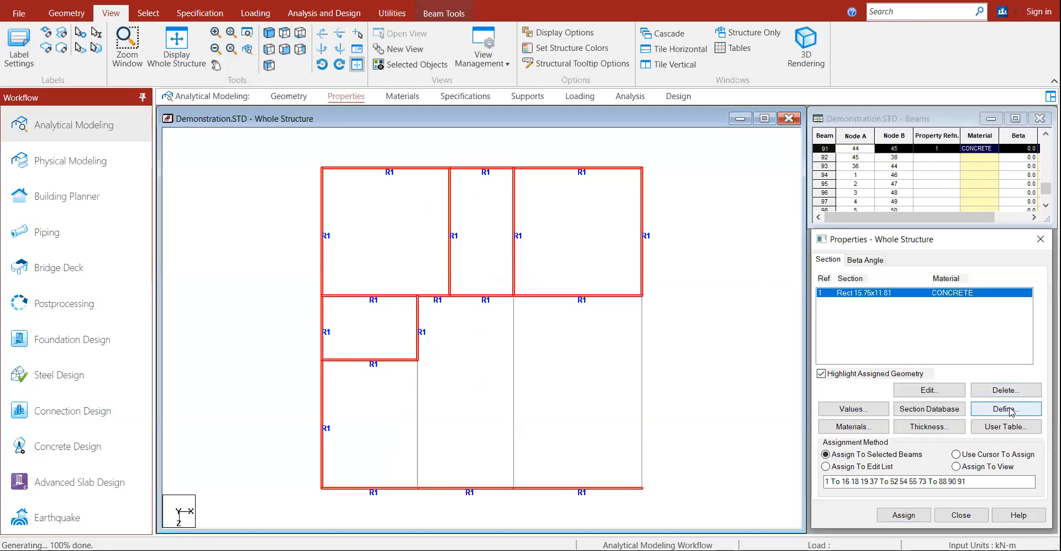
click(421, 407)
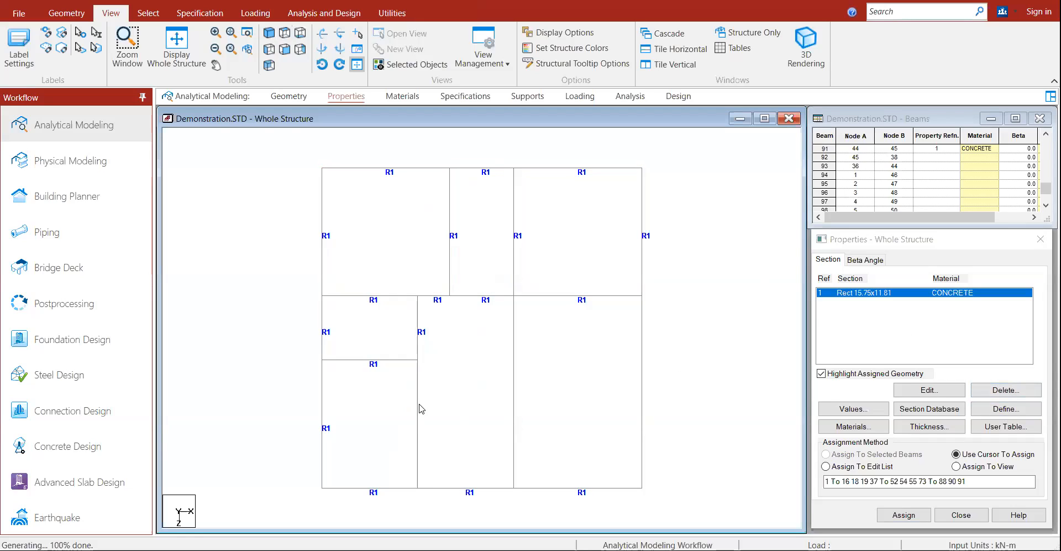
click(419, 408)
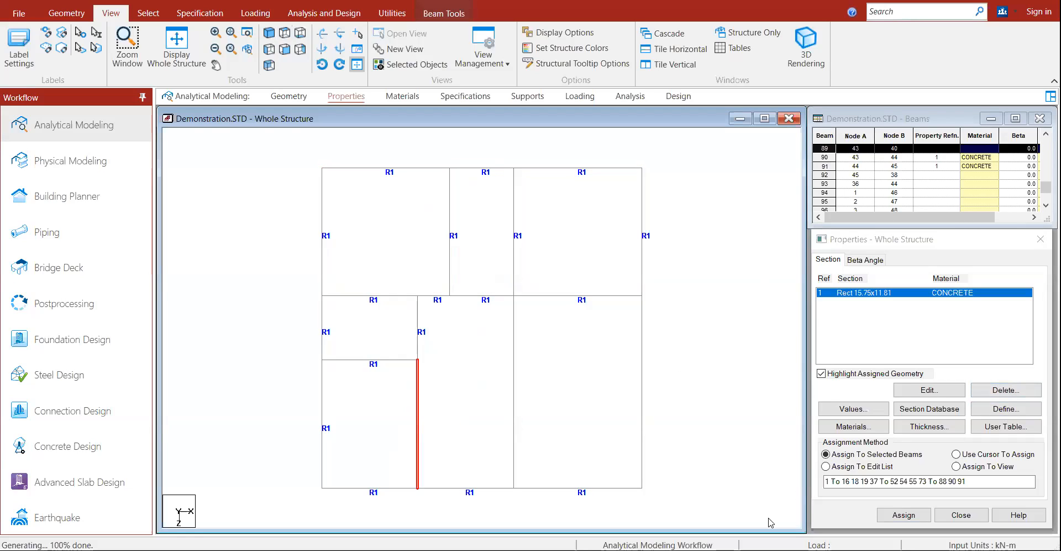
click(846, 457)
click(902, 515)
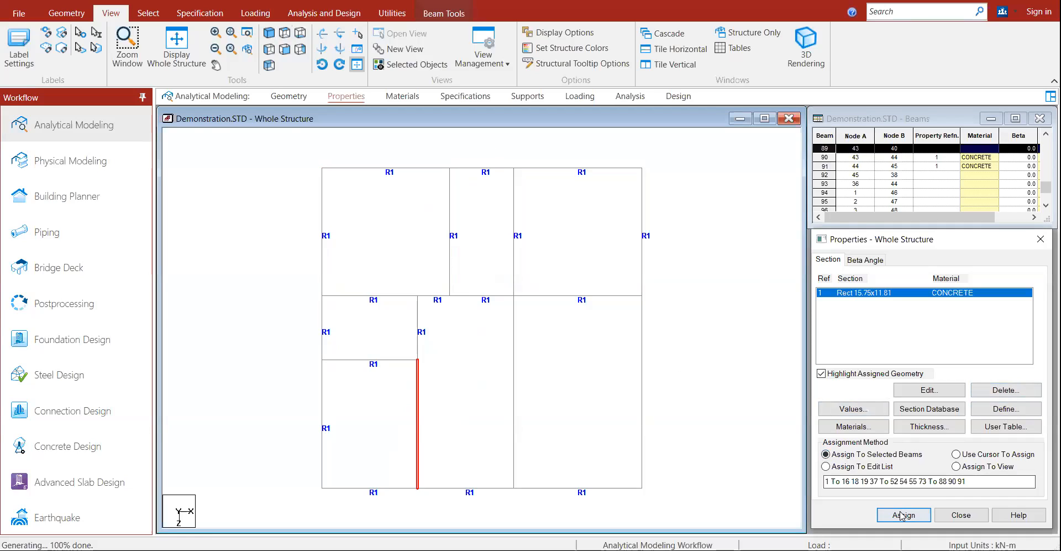
Step: Clear the beam selection and begin defining a new section
click(514, 387)
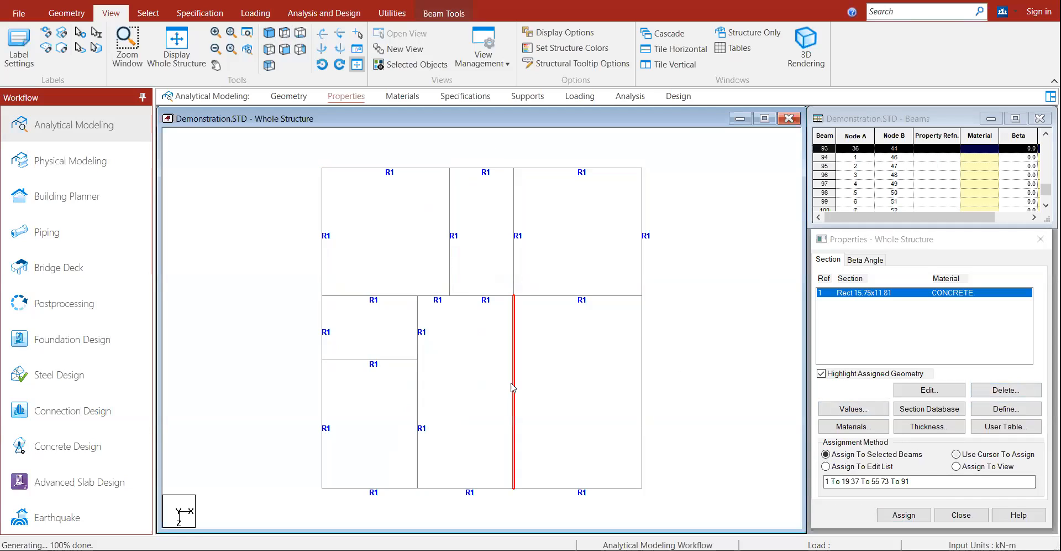
ctrl+click(642, 389)
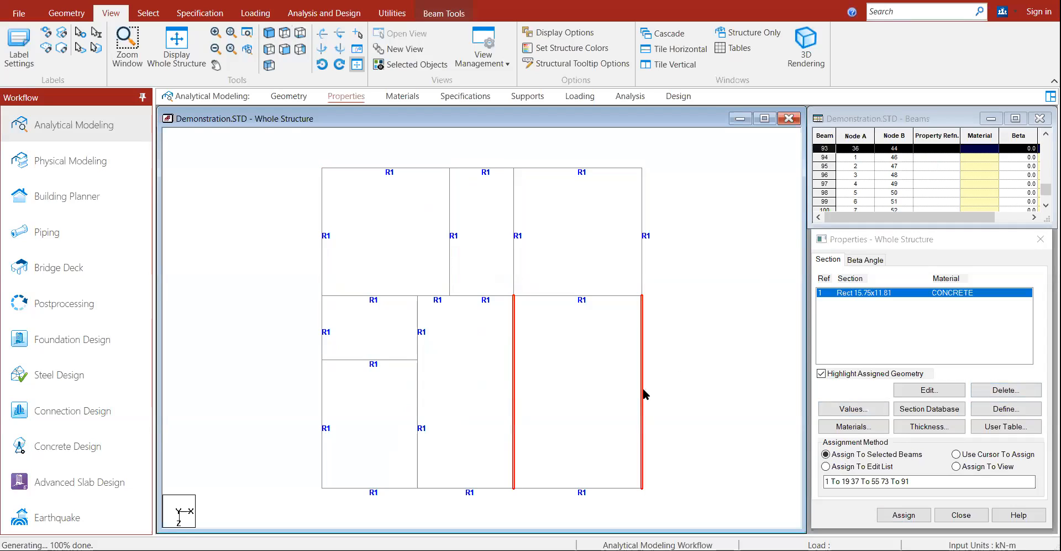
click(616, 393)
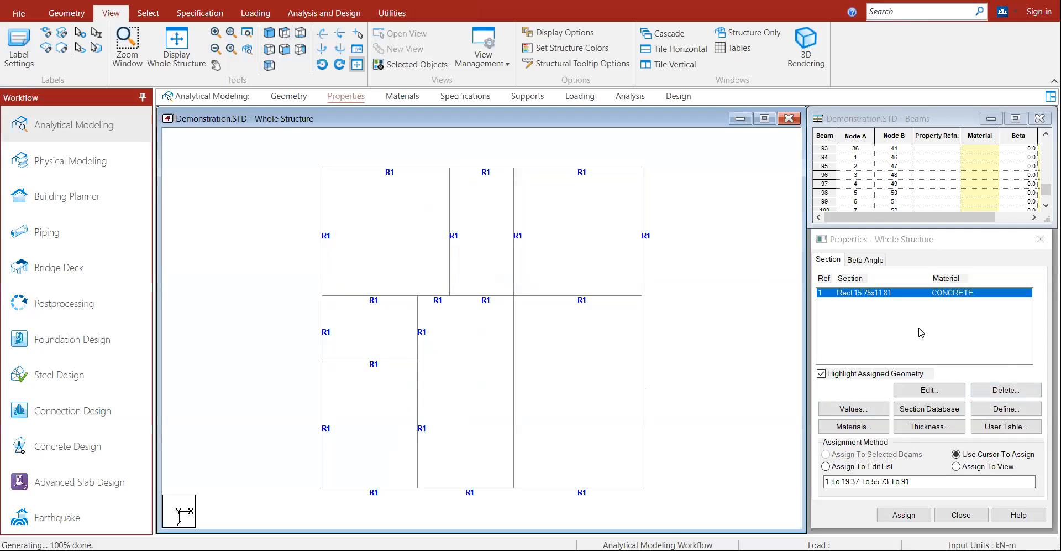
click(999, 411)
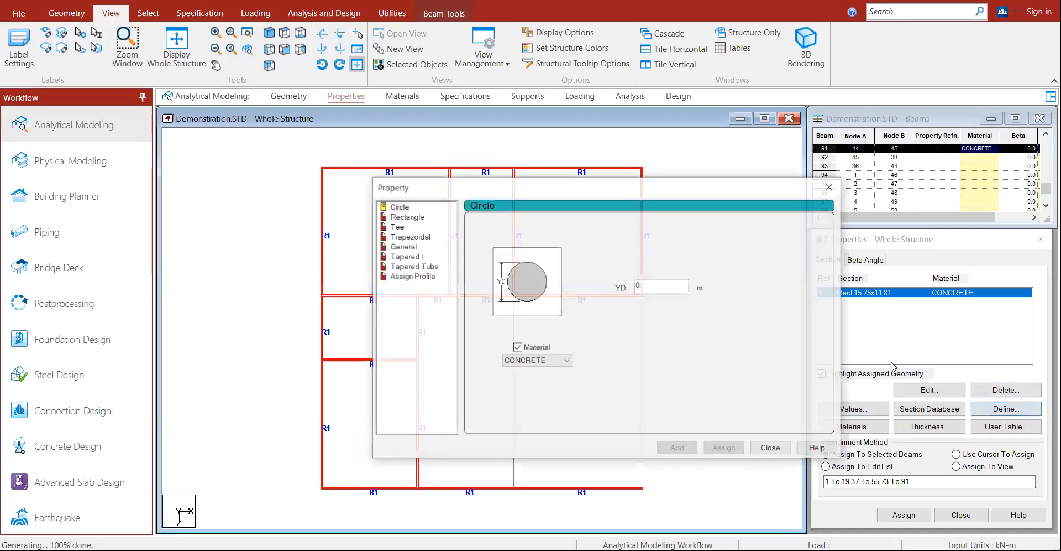
Step: Define a rectangular concrete section with ZD 0.3 m and YD 0.6 m
click(414, 220)
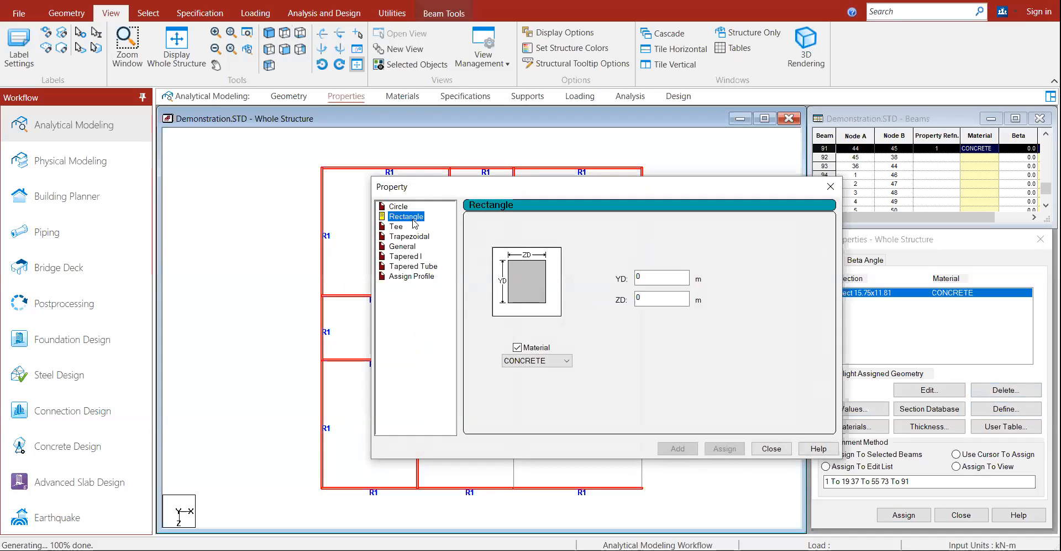
click(651, 300)
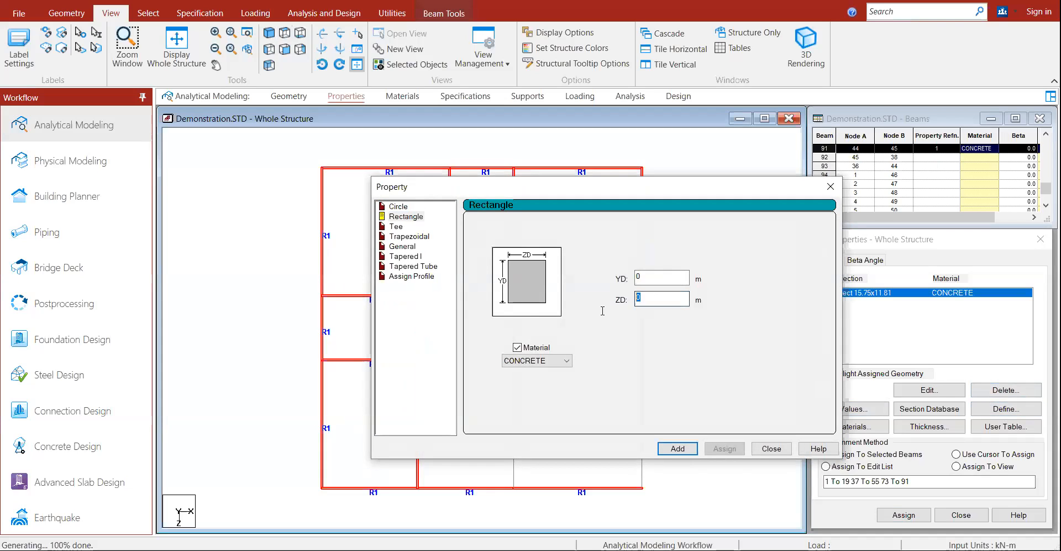
text(0.3)
key(shift+Tab)
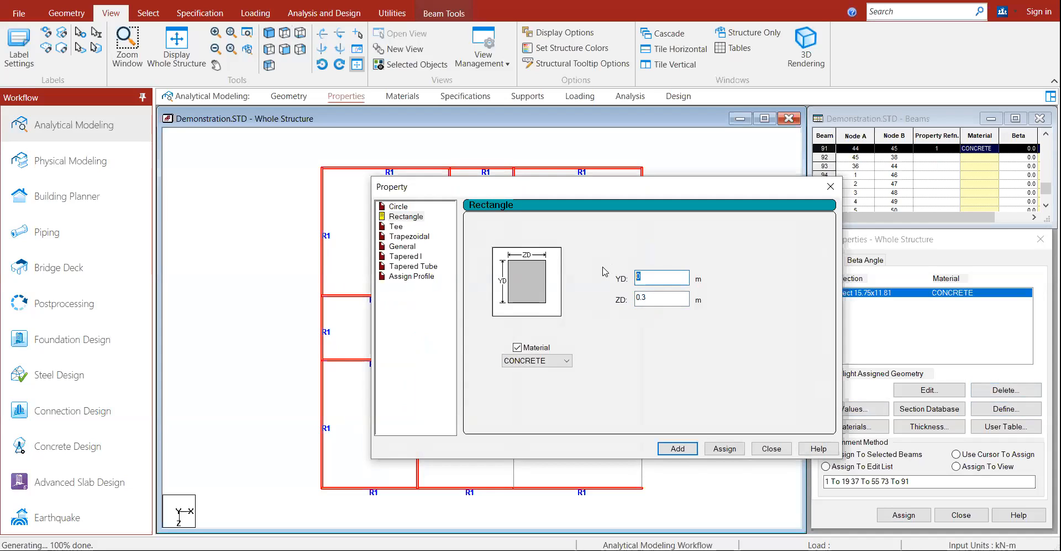
text(0.6)
click(678, 447)
key(Escape)
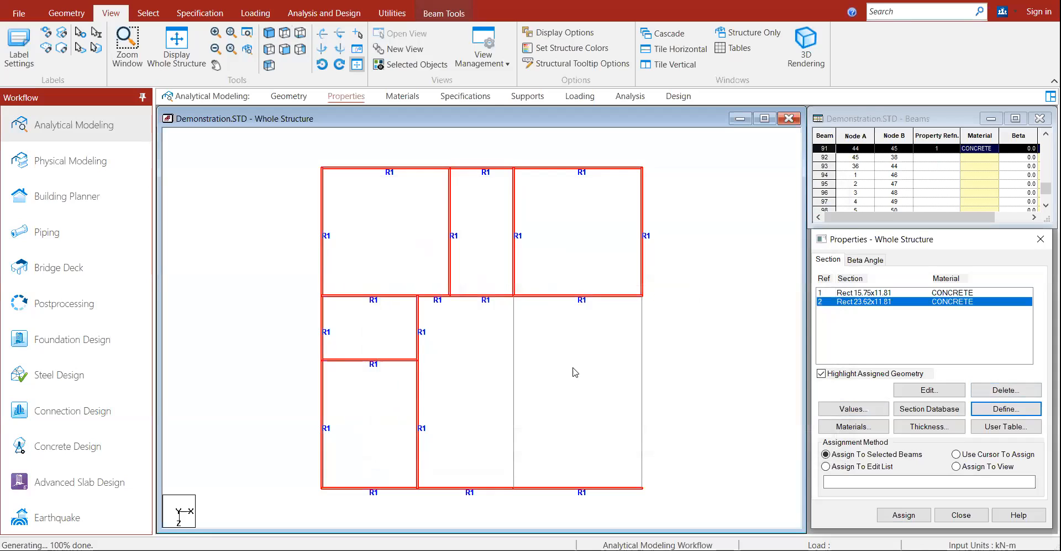
Step: Assign section R2 to the two parallel beams, then return to isometric view and deselect
click(514, 369)
ctrl+click(641, 375)
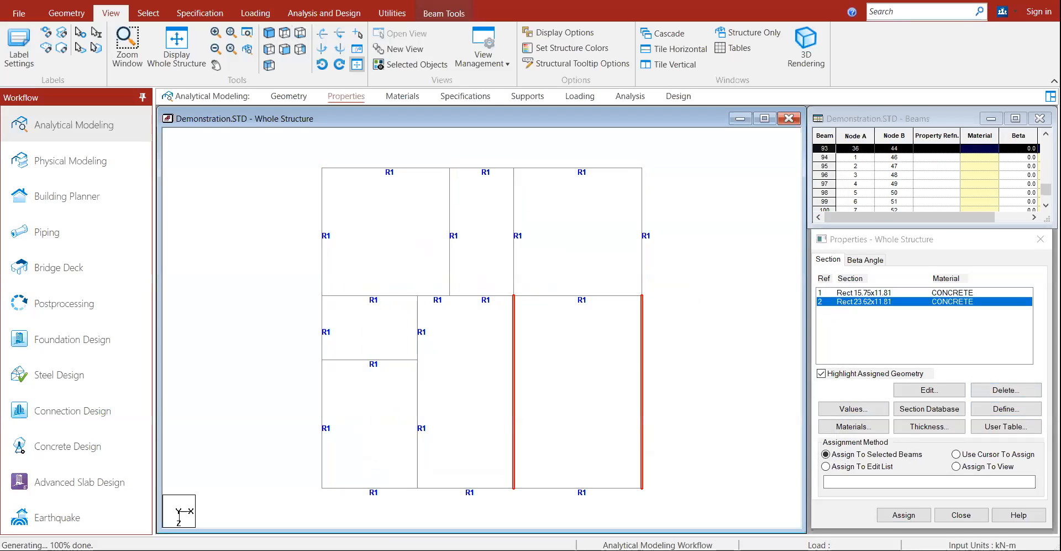
click(904, 515)
click(947, 428)
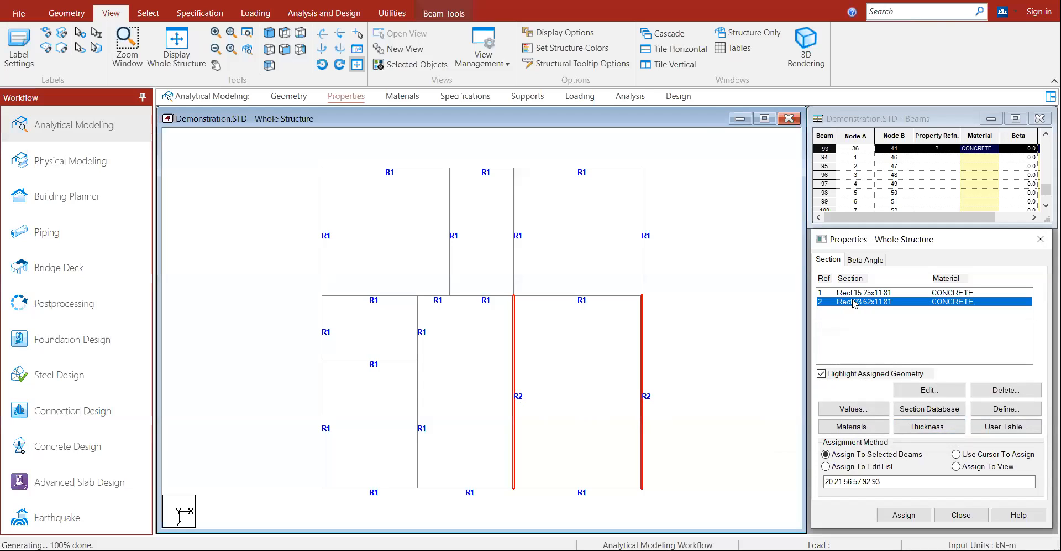
click(269, 33)
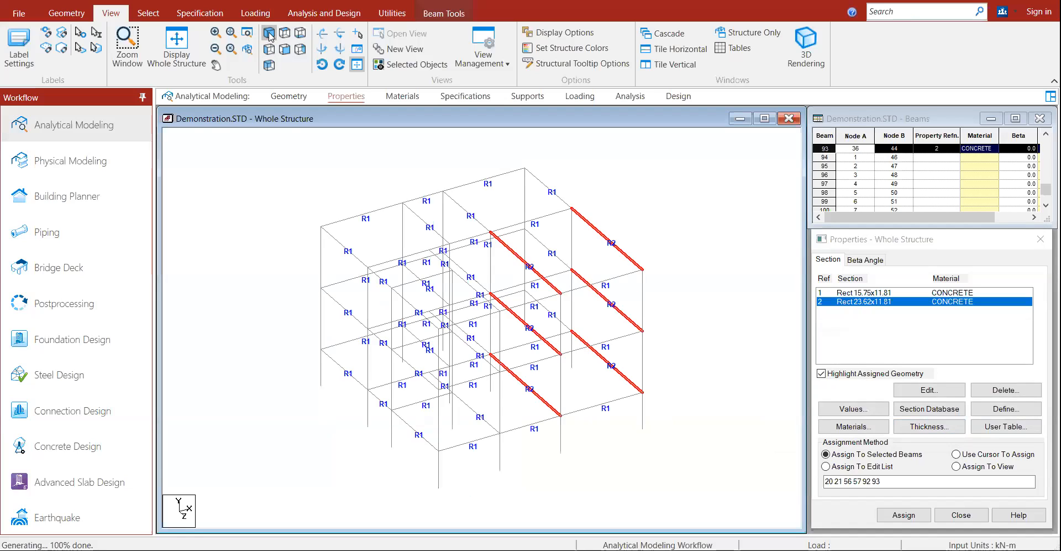
click(690, 320)
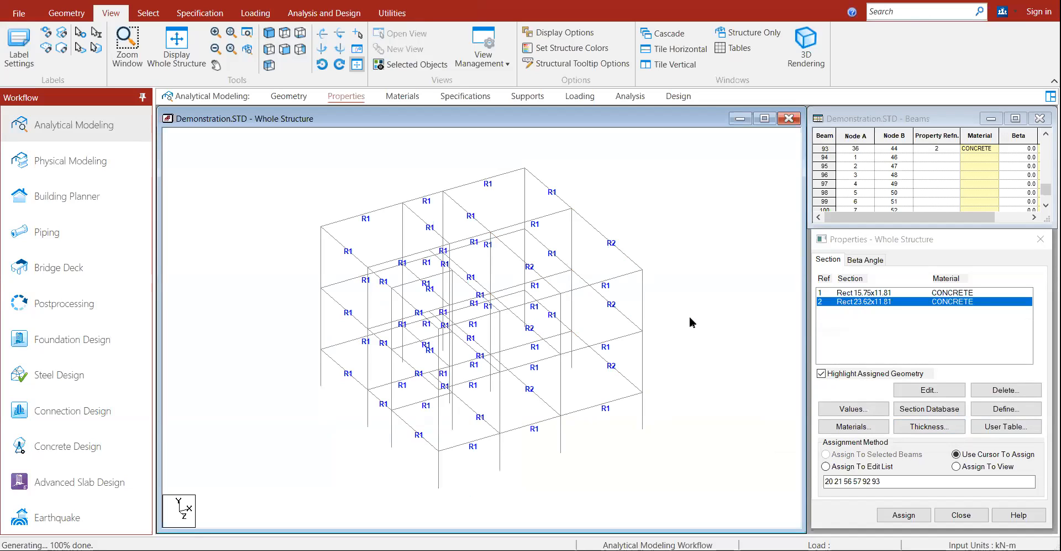
Step: Add a rectangular concrete section with YD 0.3 m and ZD 0.4 m (Rect 11.81x15.75)
click(993, 408)
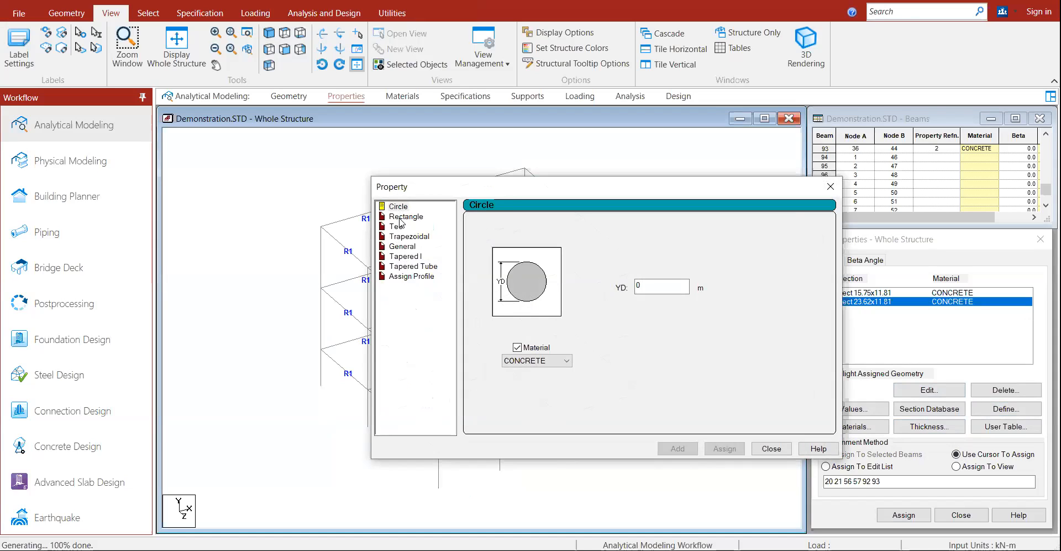
click(401, 217)
drag(627, 196, 827, 222)
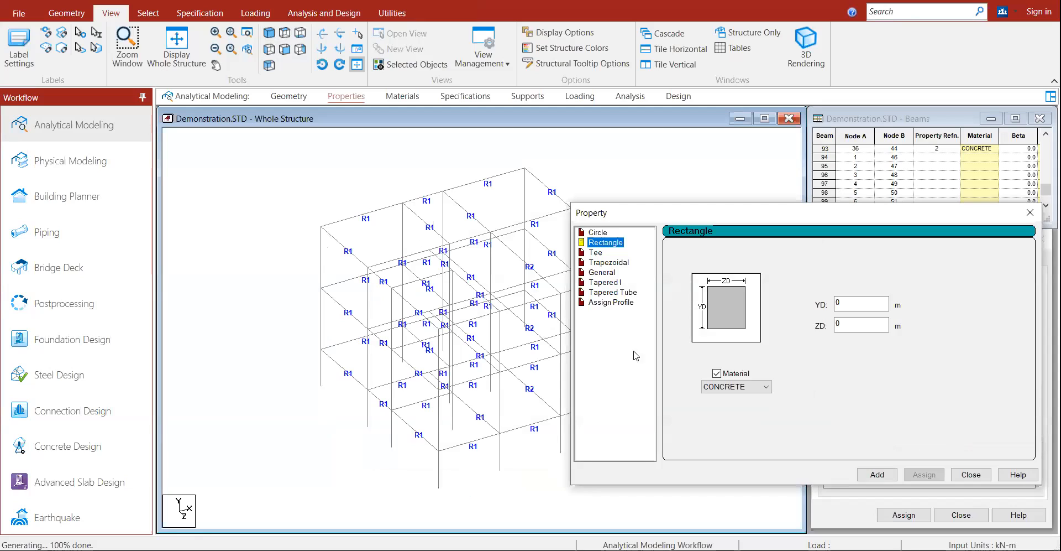
click(873, 302)
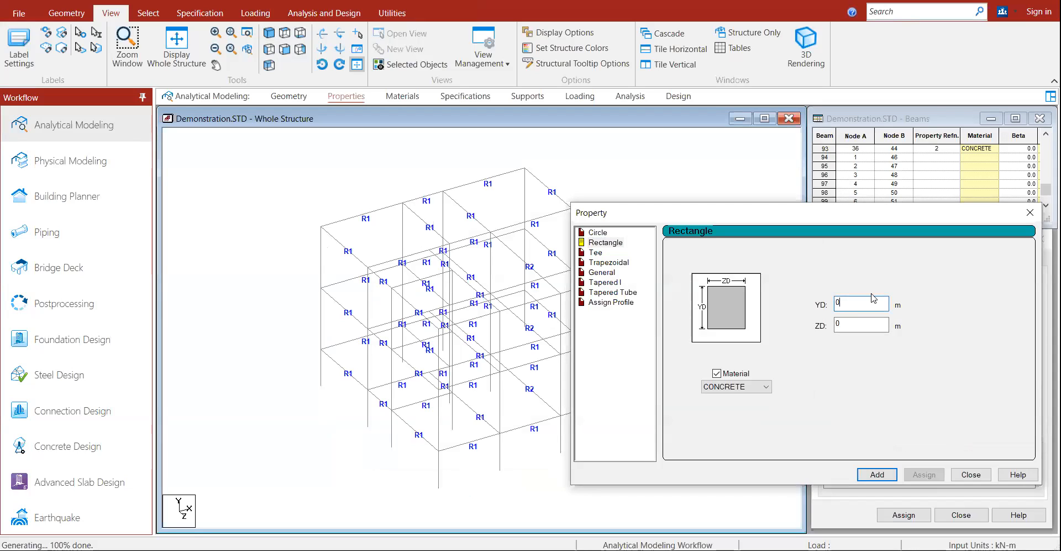
text(.3)
click(883, 323)
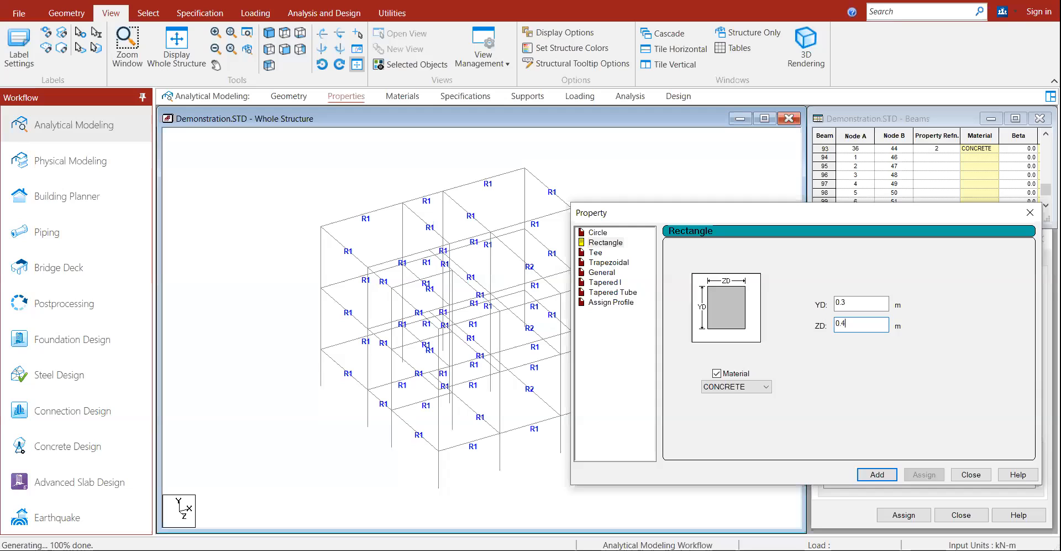
click(878, 474)
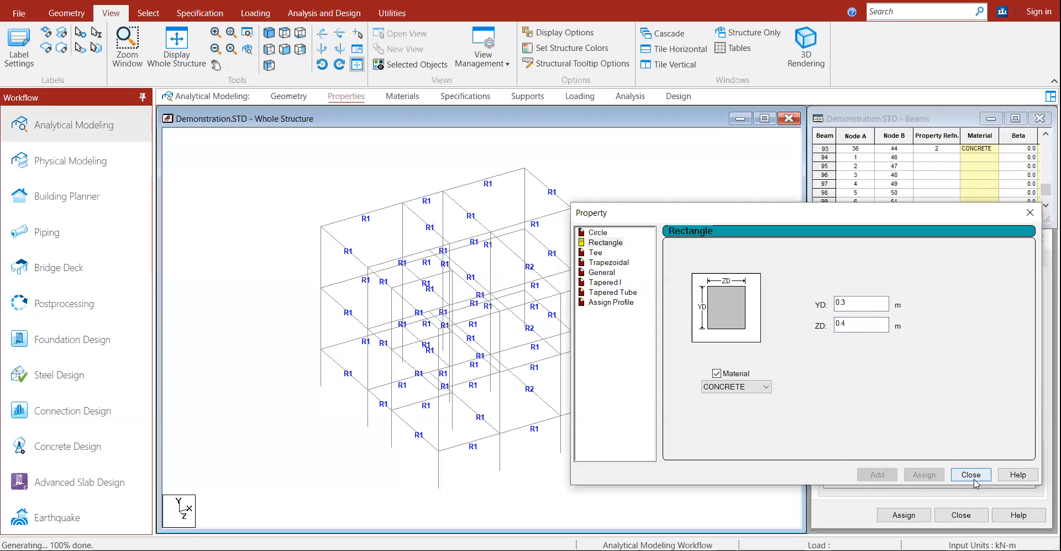
click(972, 474)
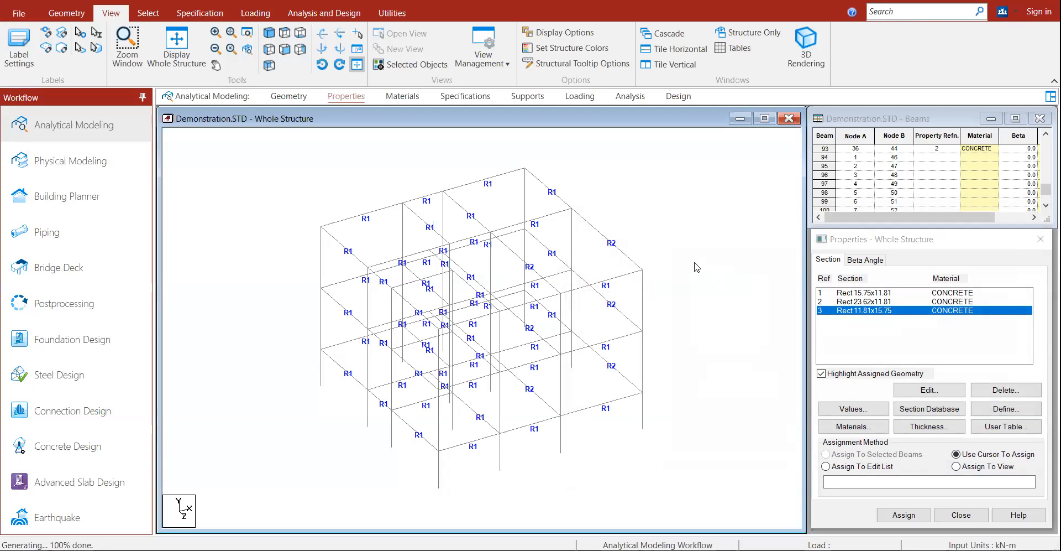
click(148, 13)
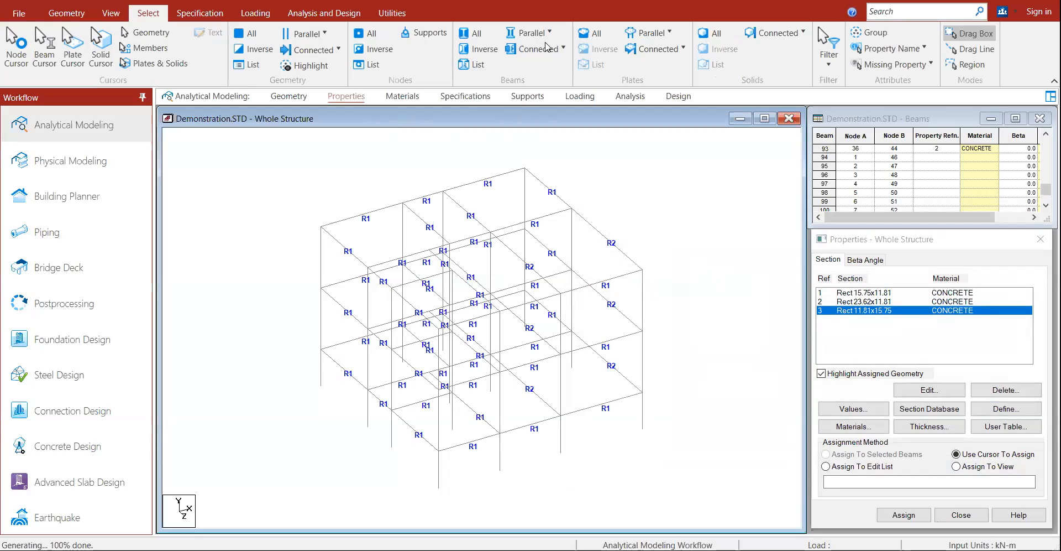
Step: Select all beams parallel to Y and assign them section R3, then close Properties
click(549, 33)
click(535, 76)
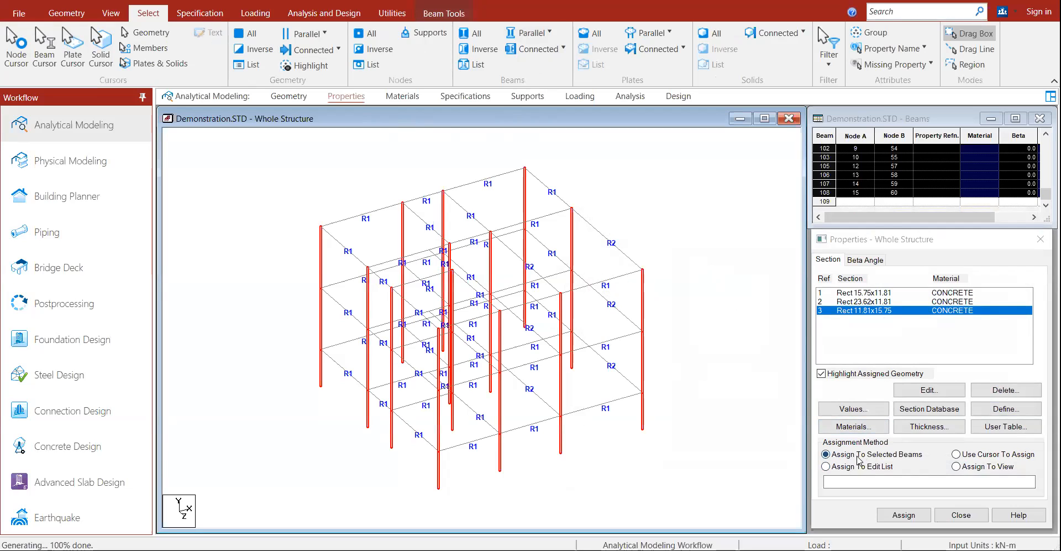
click(903, 515)
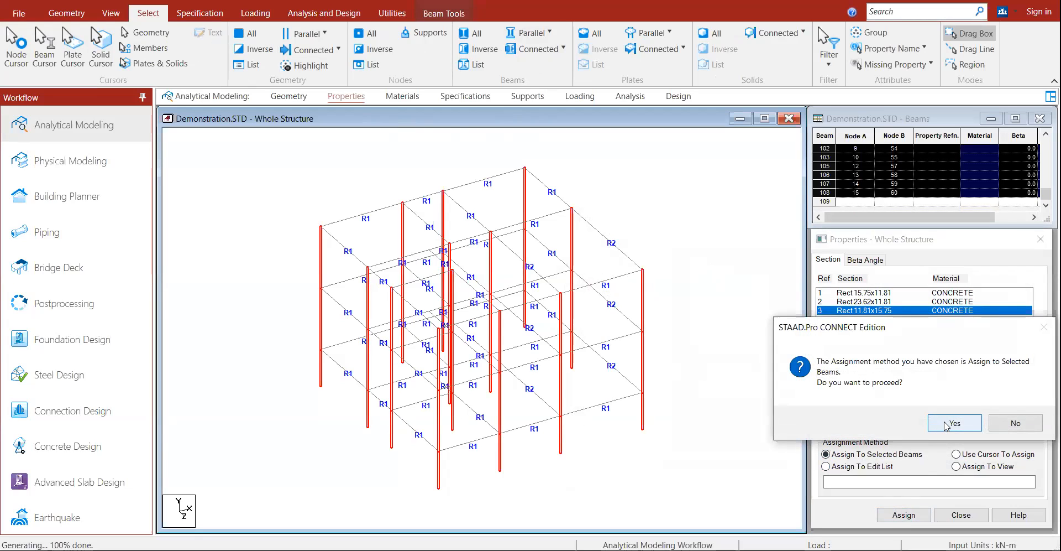
click(946, 423)
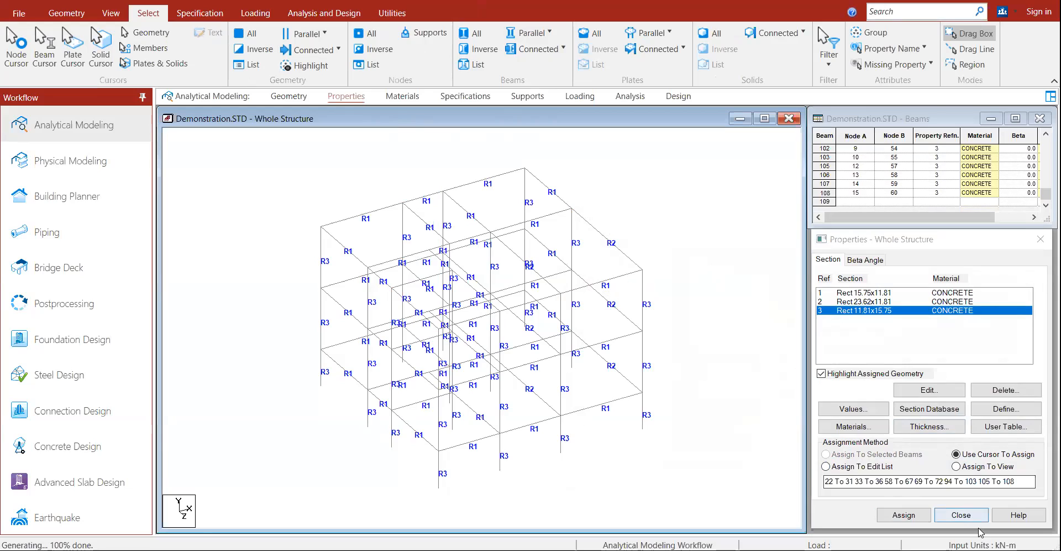
click(974, 516)
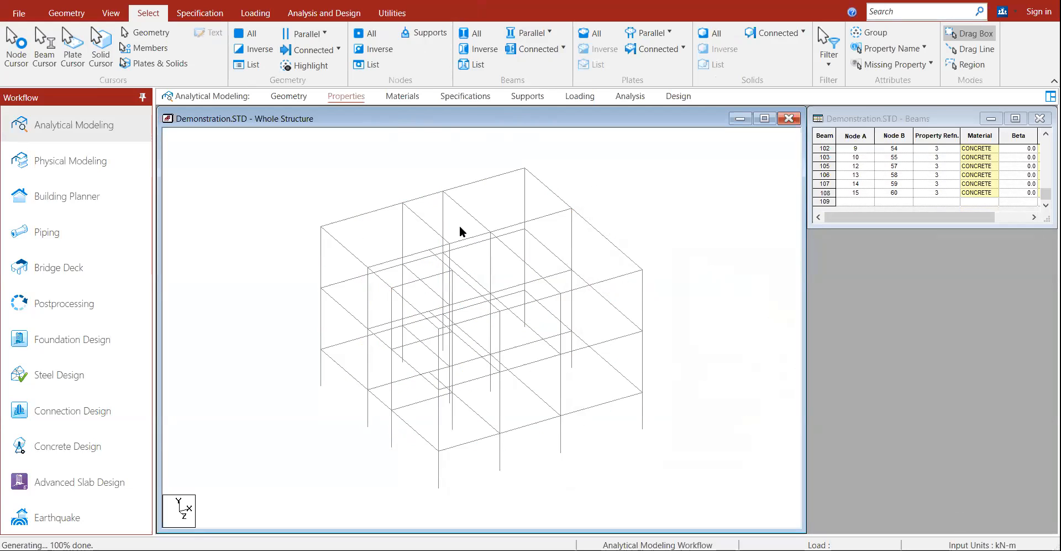
Step: Insert midpoint nodes on the selected left-side column segments
click(403, 233)
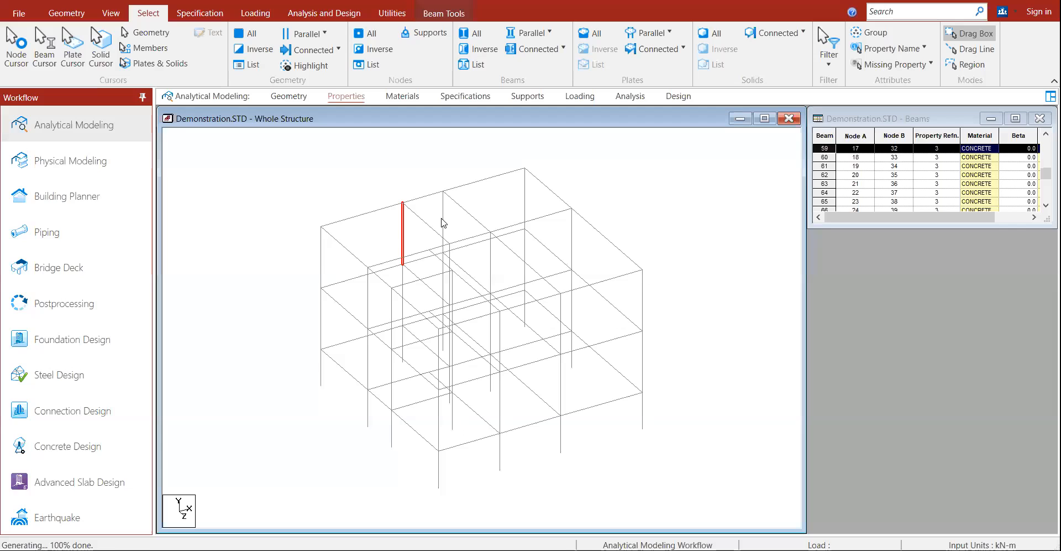
click(404, 276)
ctrl+click(405, 243)
ctrl+click(443, 235)
ctrl+click(443, 283)
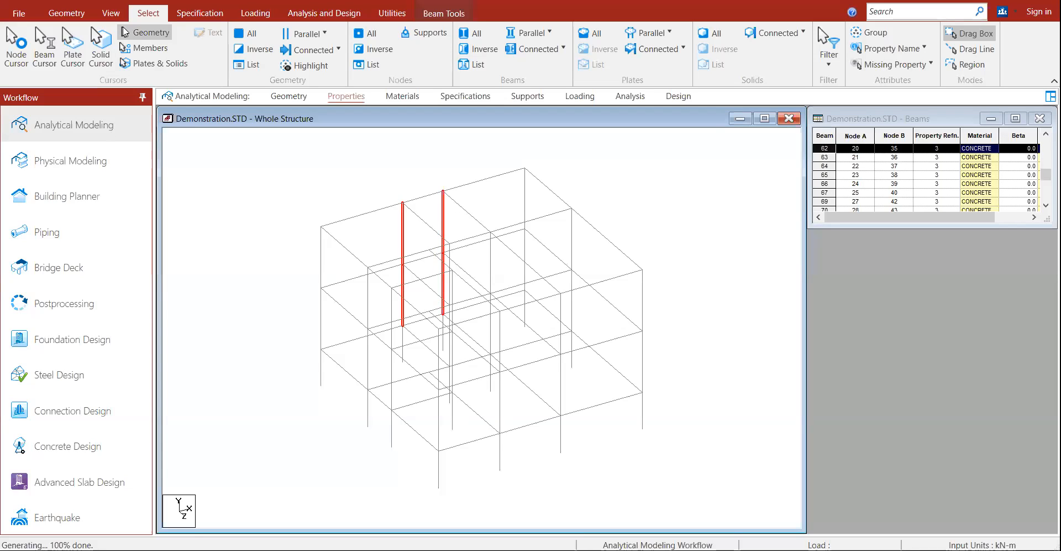
click(64, 19)
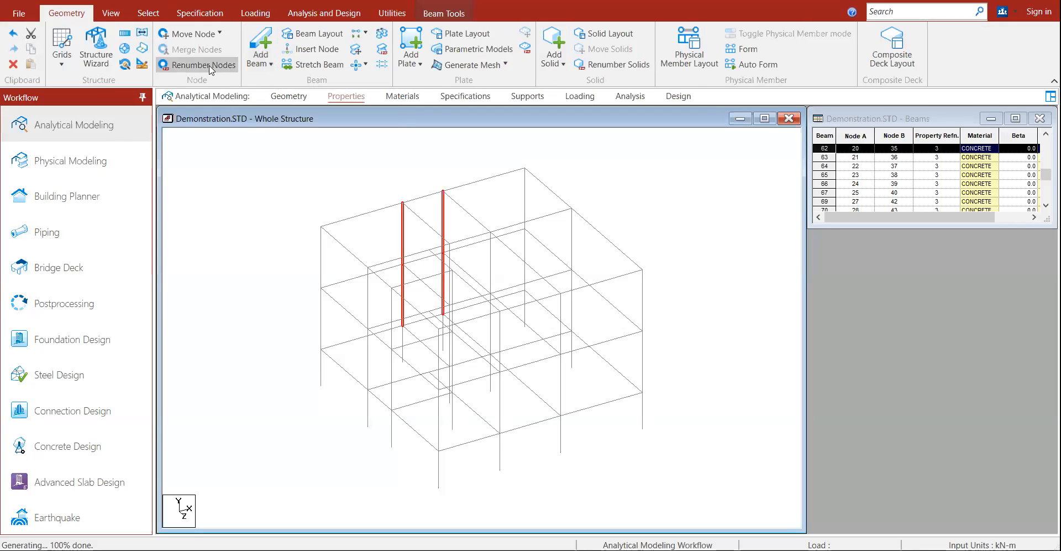
click(118, 14)
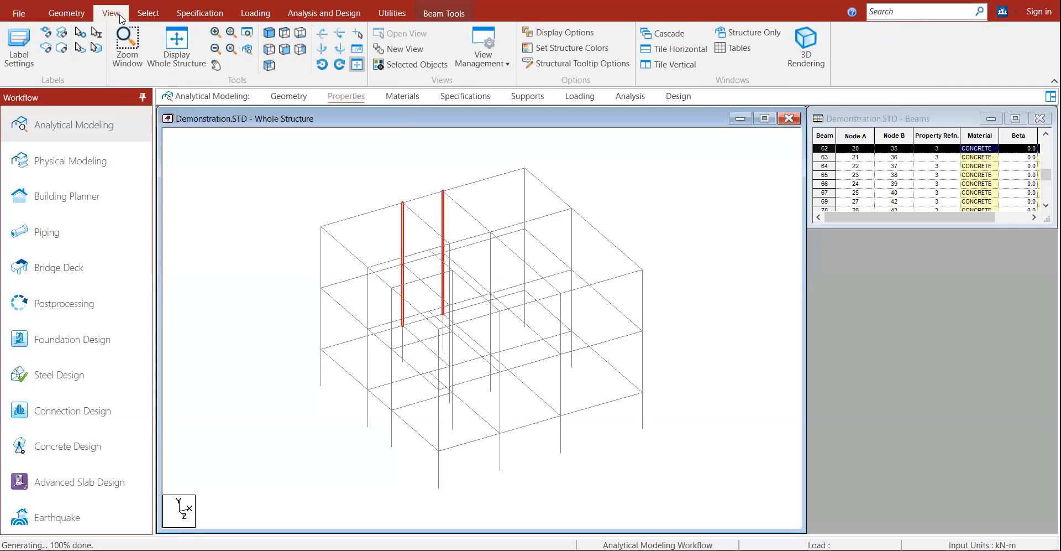
click(74, 16)
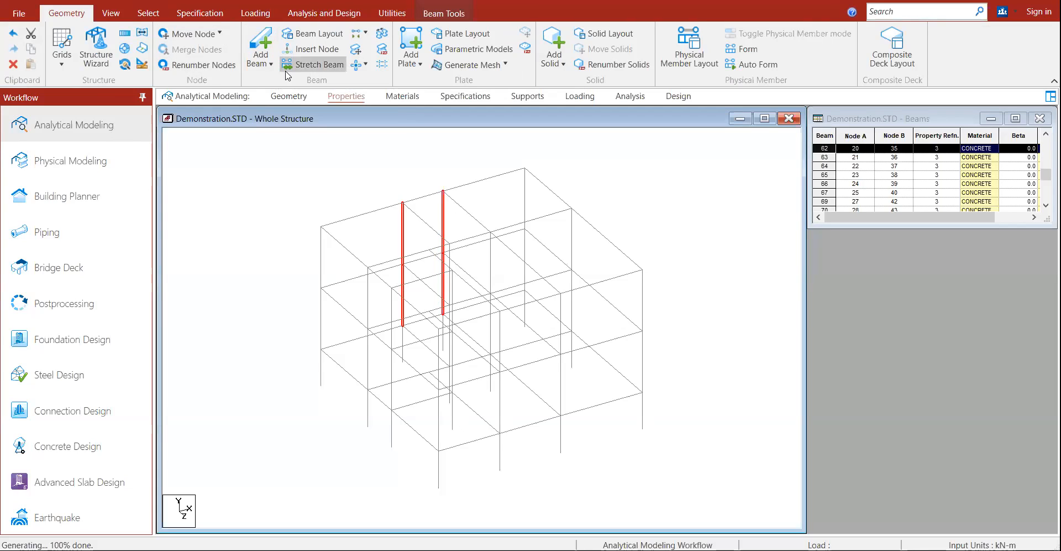
click(310, 52)
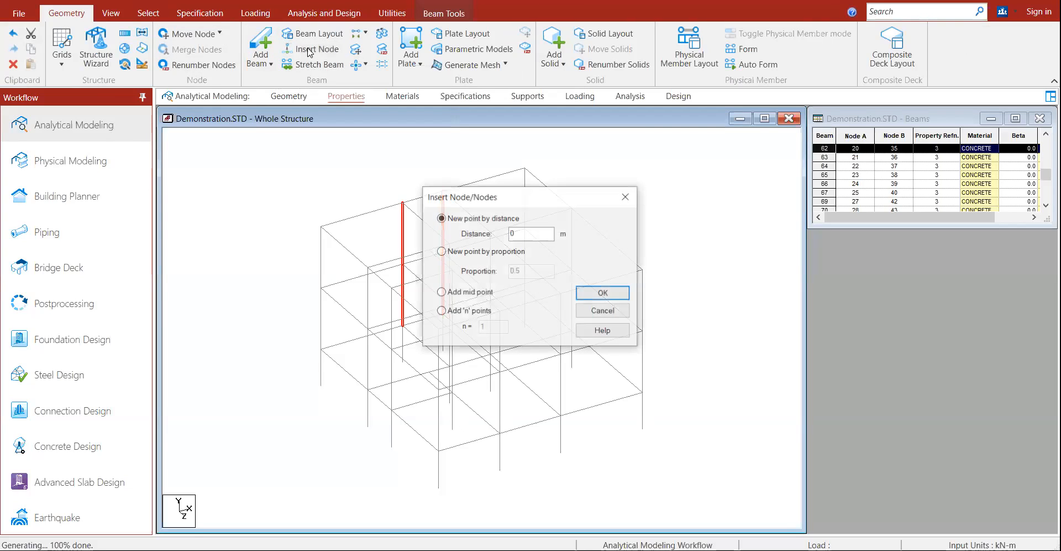
click(470, 292)
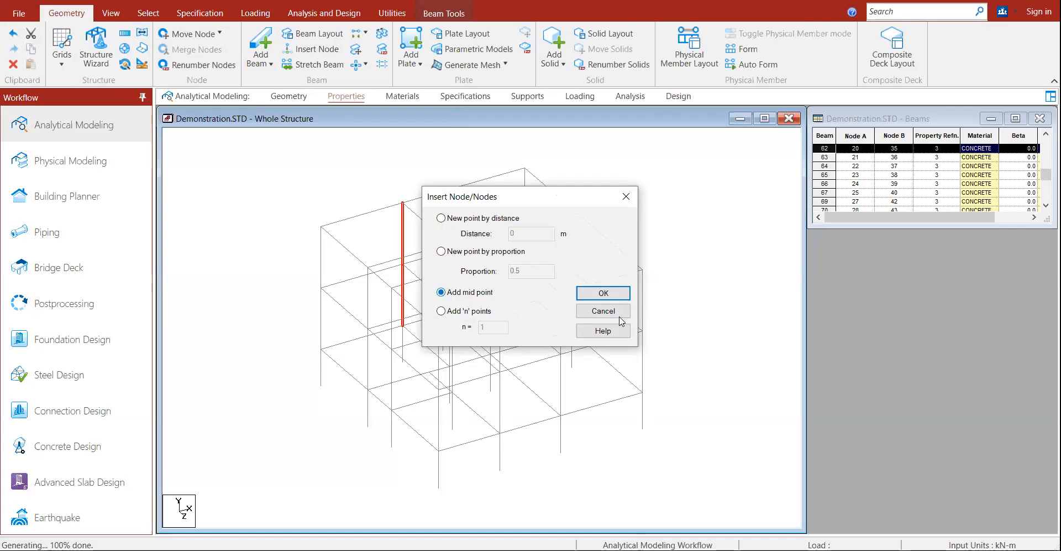
click(608, 293)
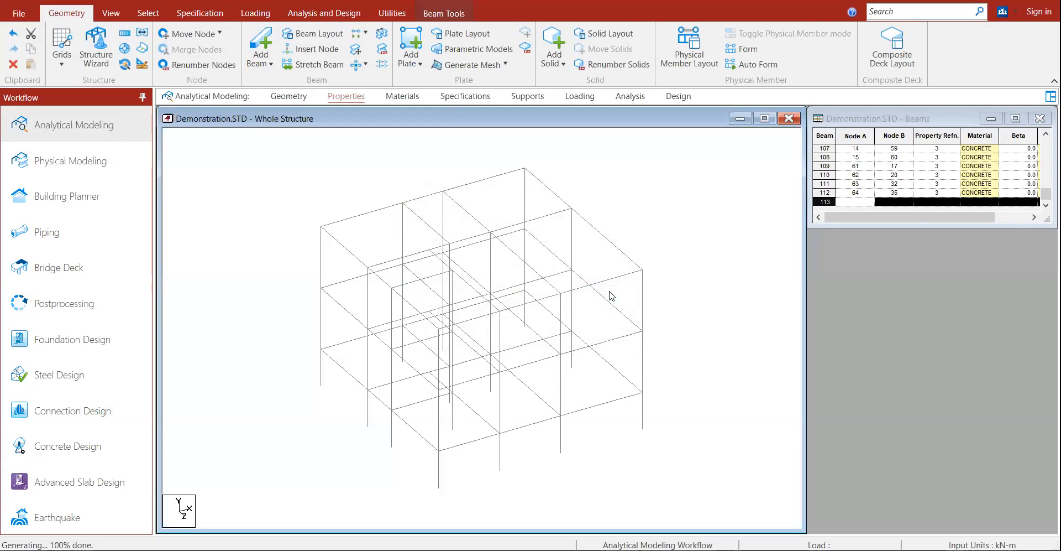
Step: Start drawing a new beam from the upper-left column node
click(404, 235)
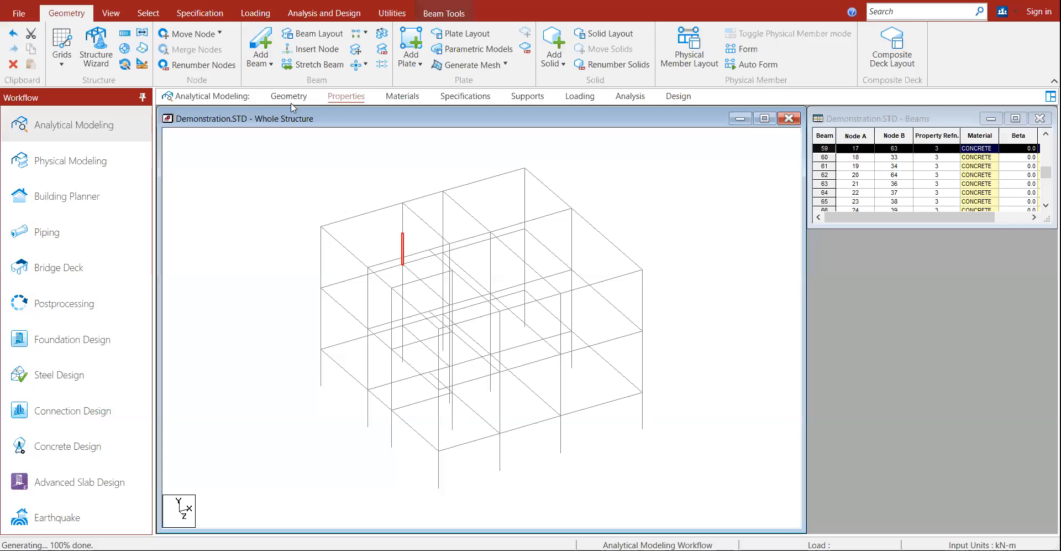
click(261, 45)
drag(402, 233, 445, 227)
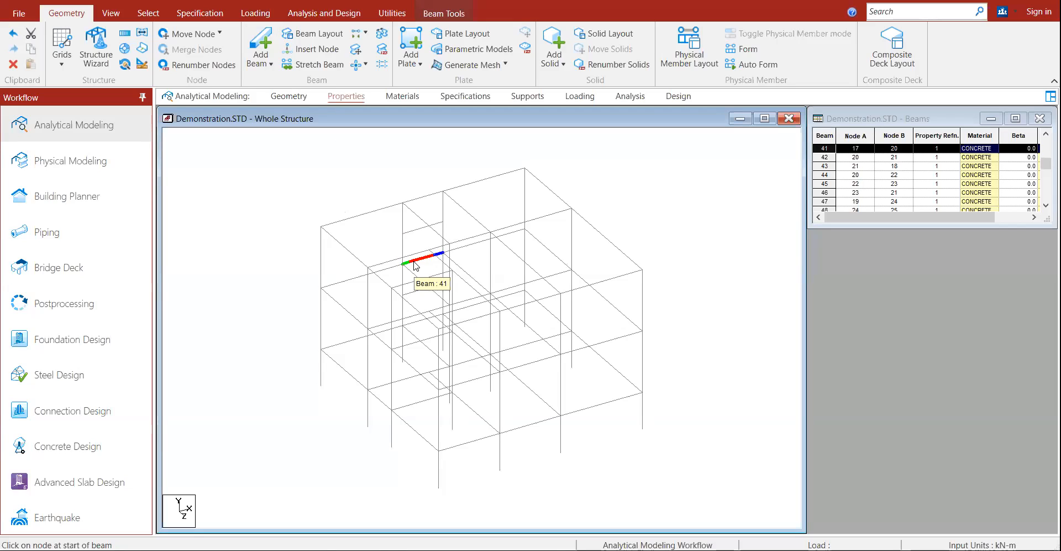
Step: Delete the short left floor beams 41 and 5 from the frame
key(Delete)
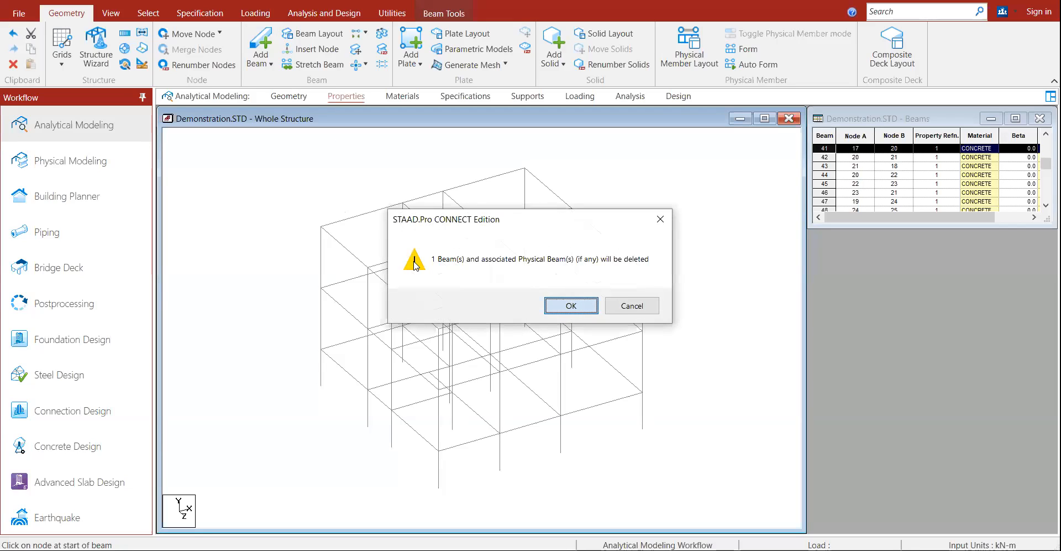
key(Return)
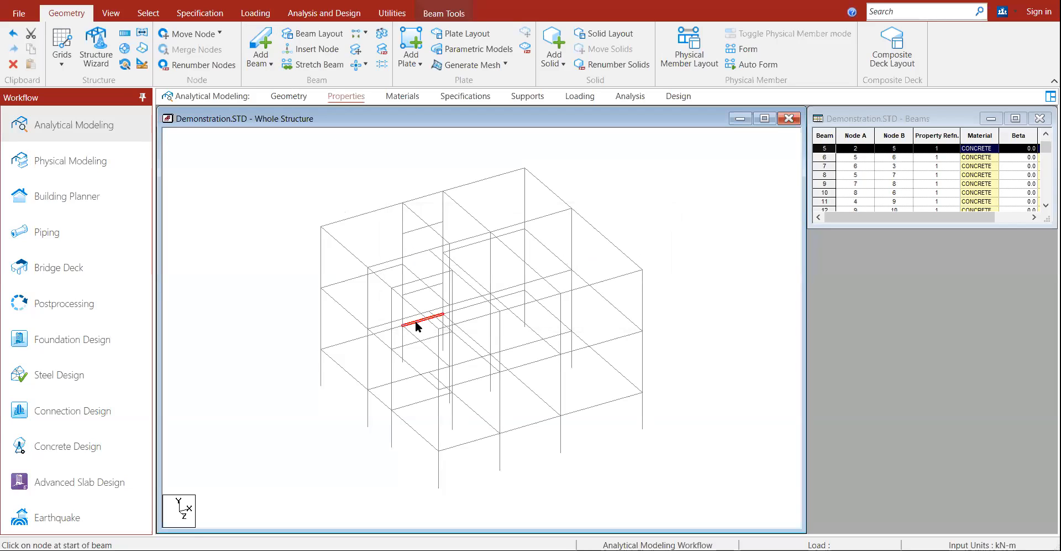
key(Delete)
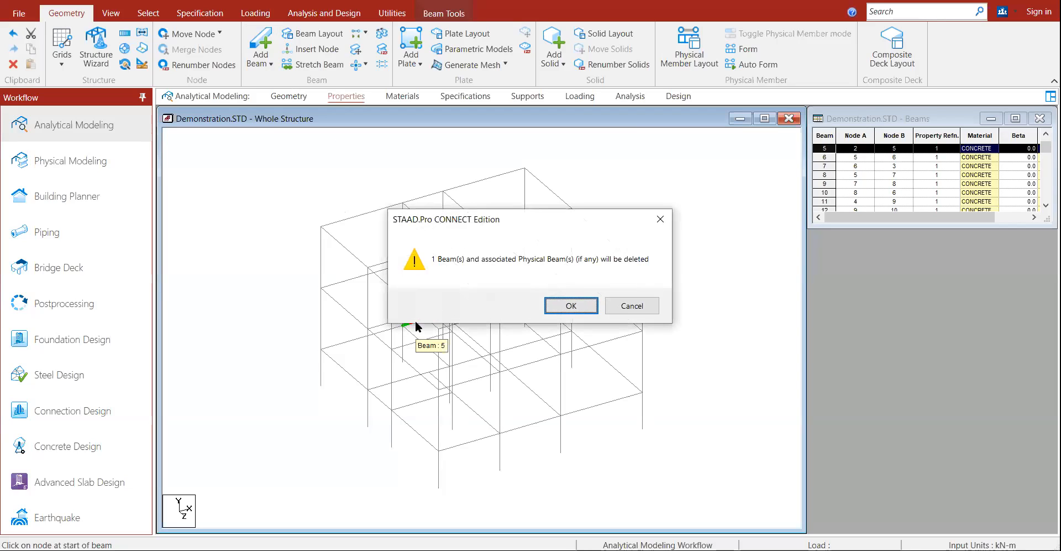
click(565, 306)
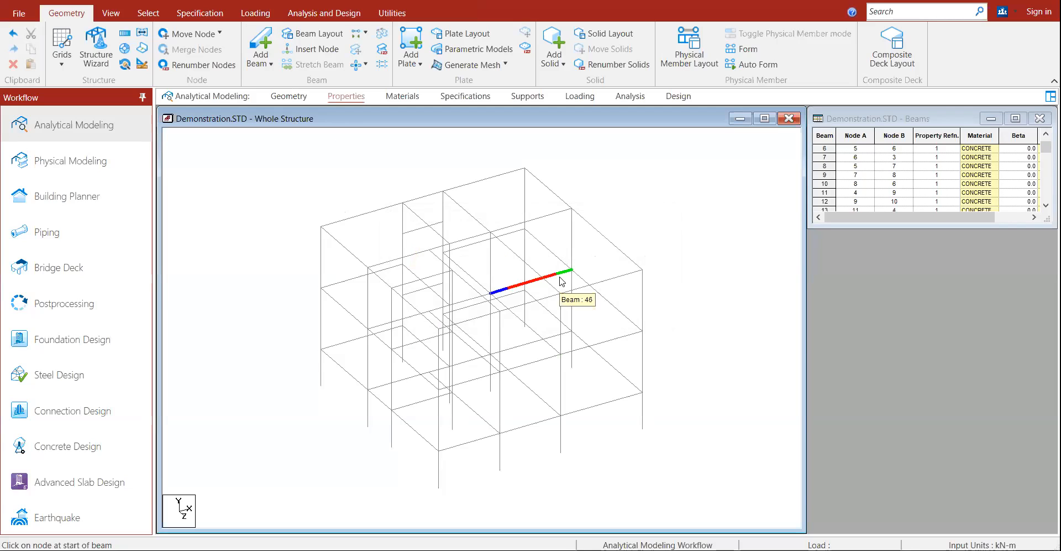
click(188, 16)
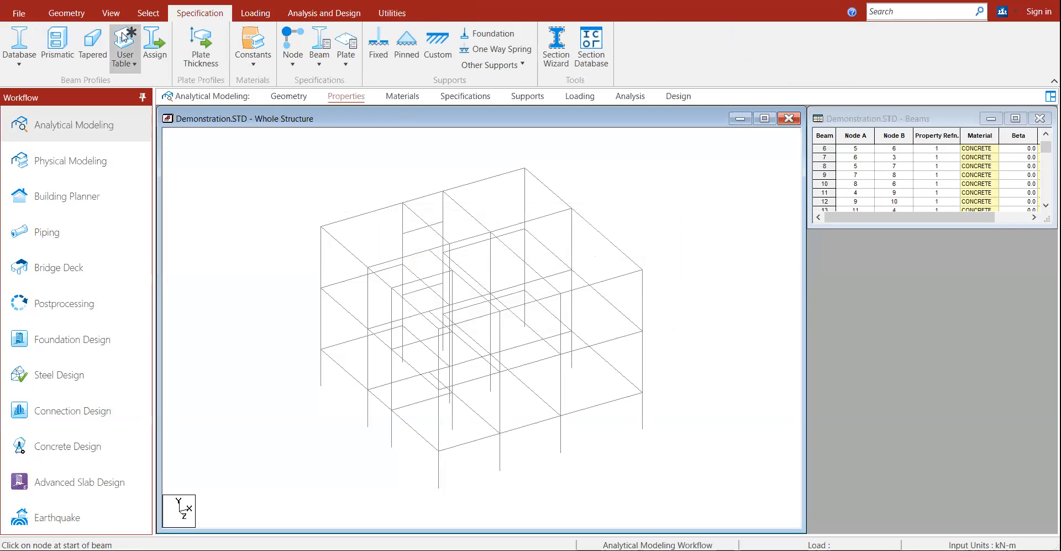
Step: Assign the Rect 15.75x11.81 section (R1) to short beams 113 and 114, then close Properties
click(58, 44)
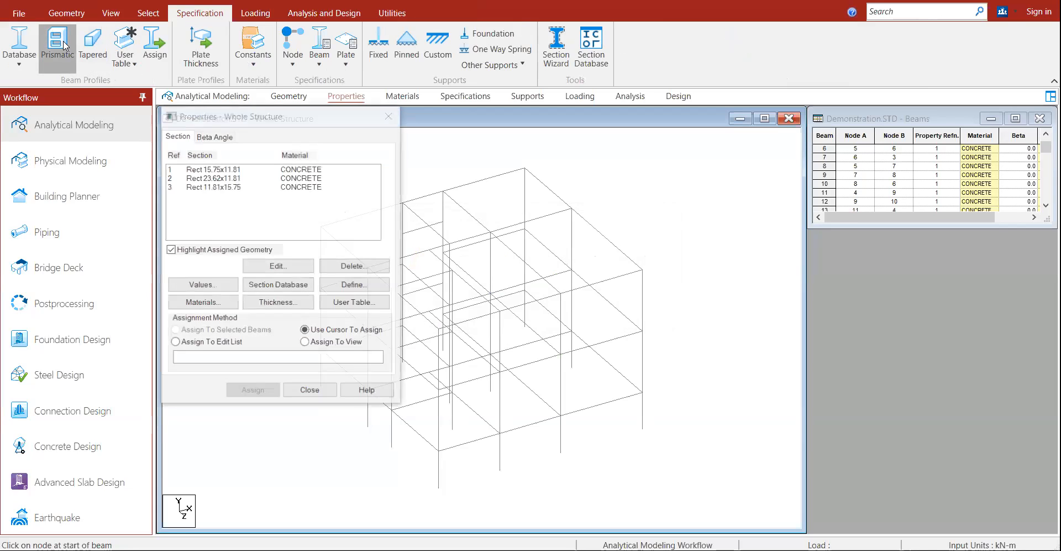
click(784, 453)
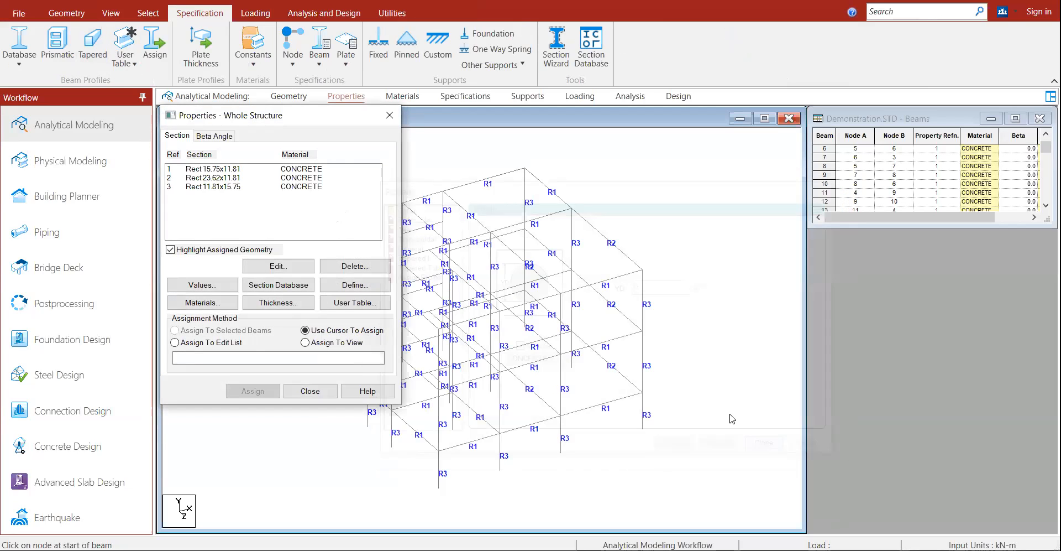
drag(317, 117, 949, 169)
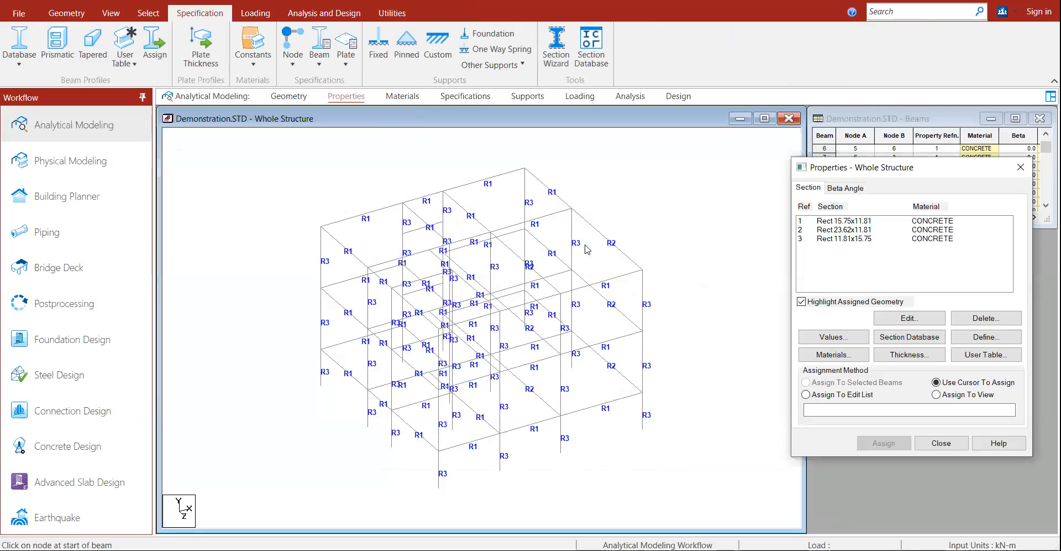
click(421, 233)
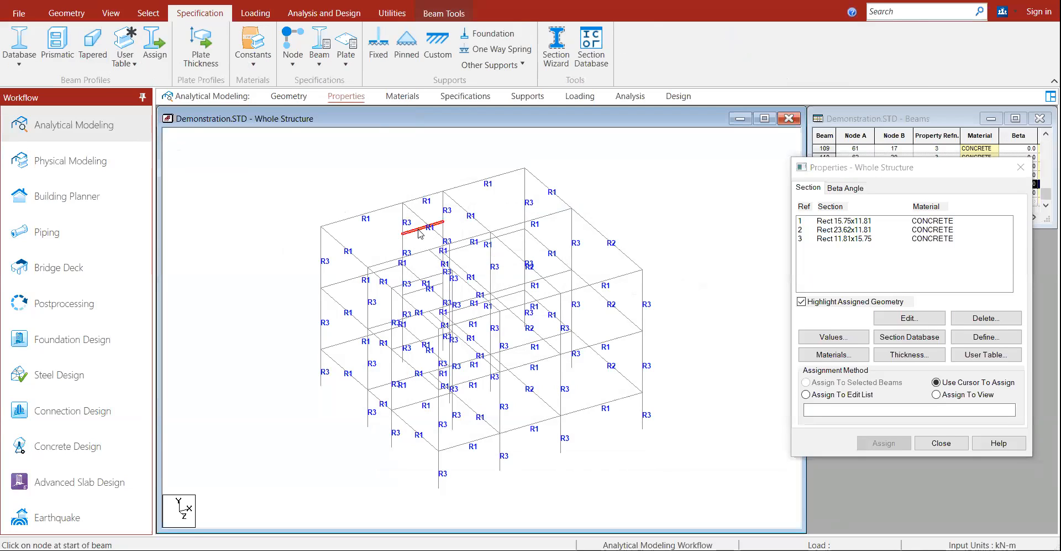
ctrl+click(416, 291)
click(858, 221)
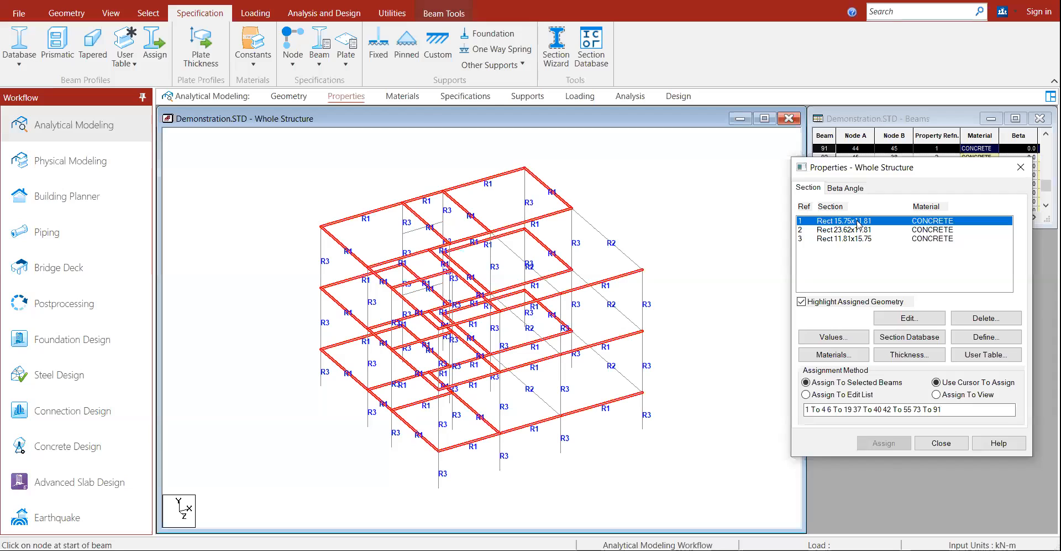
click(416, 226)
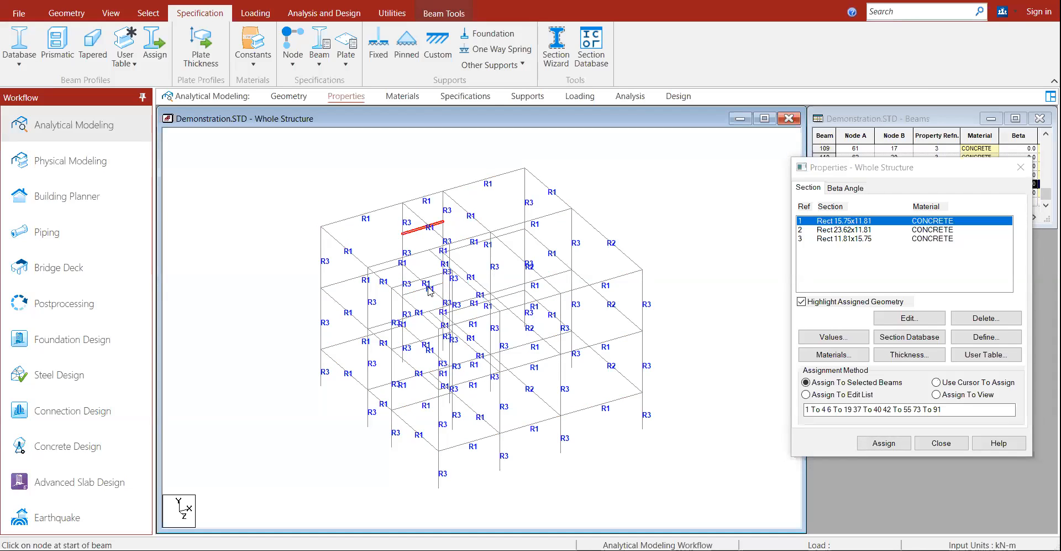
ctrl+click(411, 296)
click(884, 443)
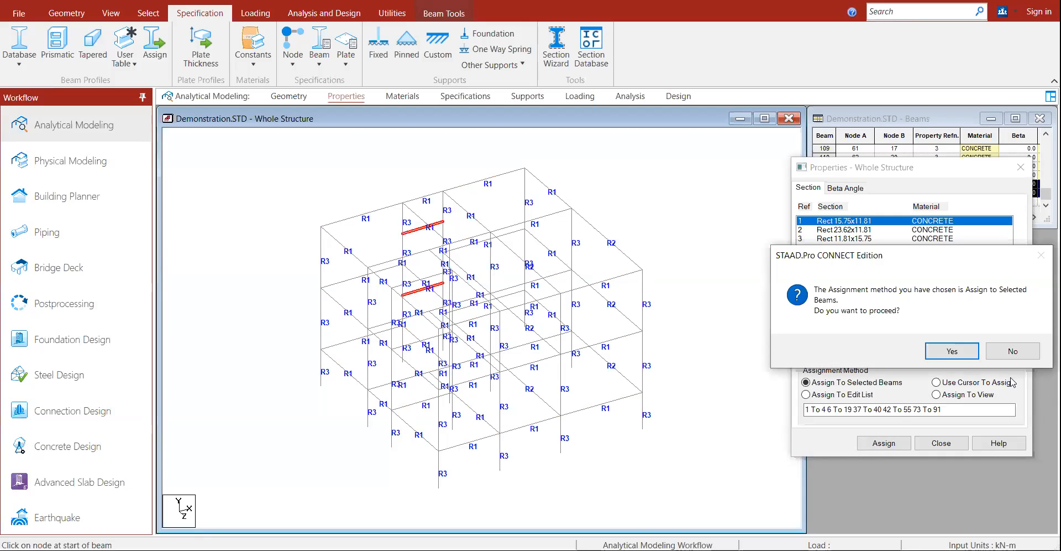
click(945, 354)
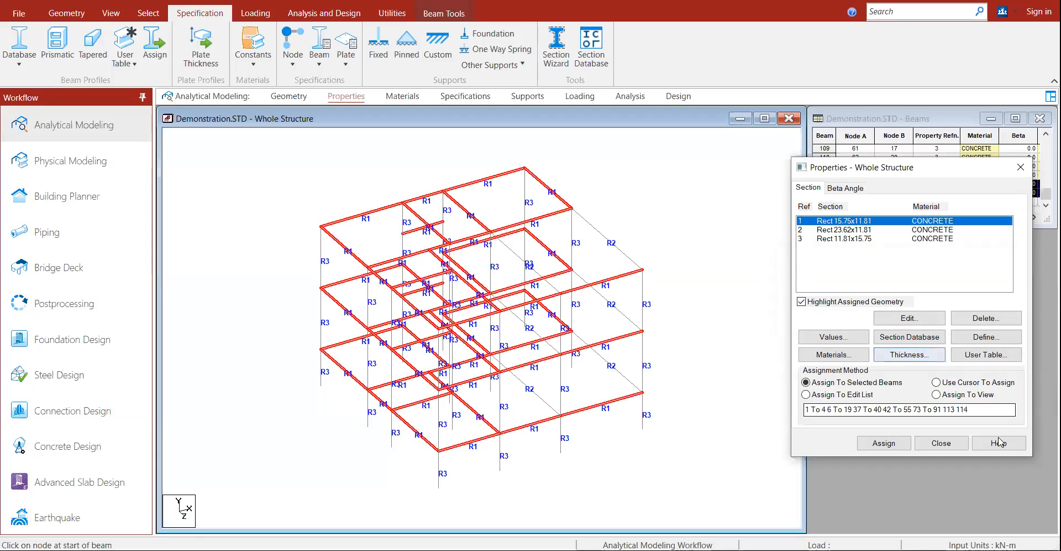
click(942, 443)
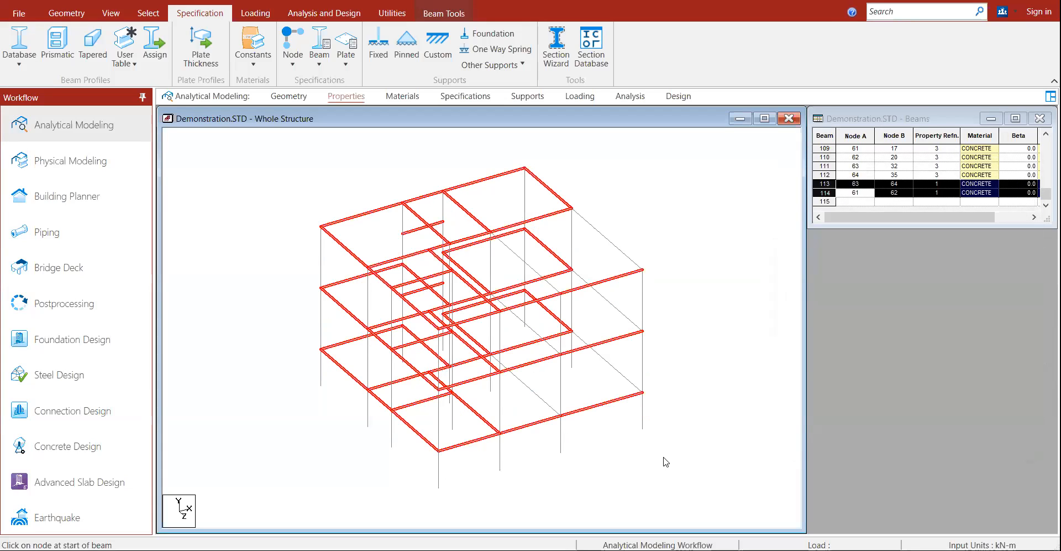
click(747, 350)
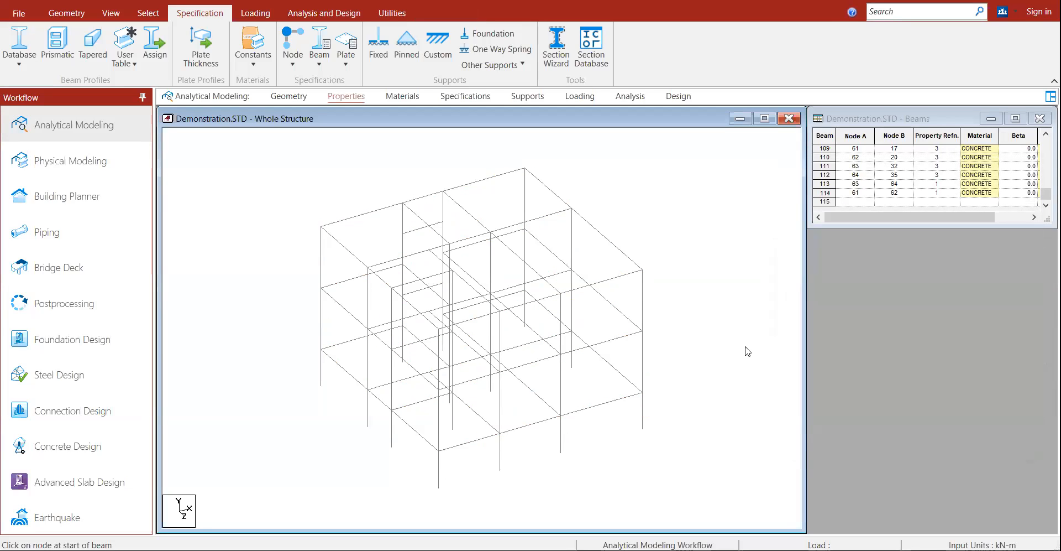
click(118, 12)
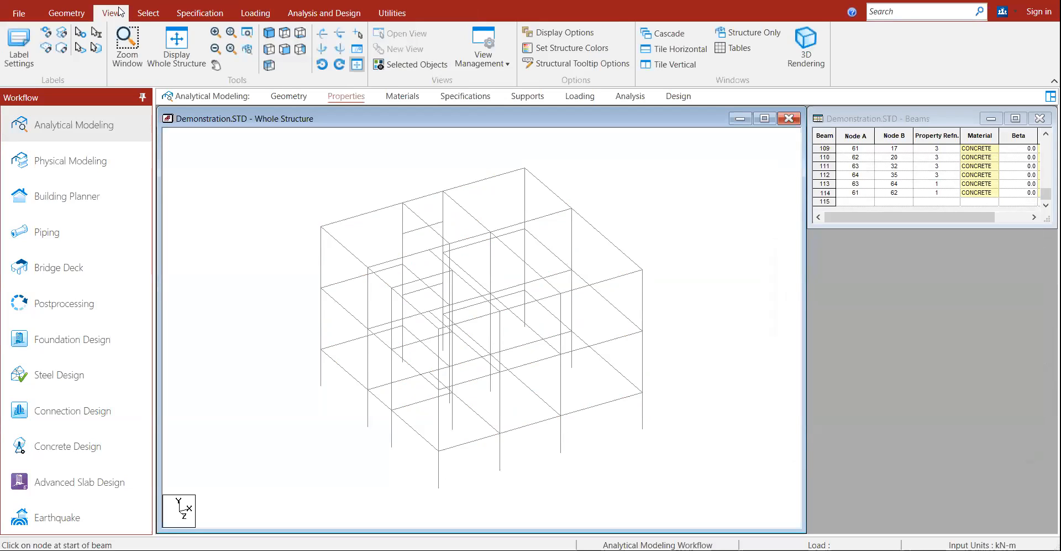
Step: With the frame in front view, create a fixed support definition
click(285, 50)
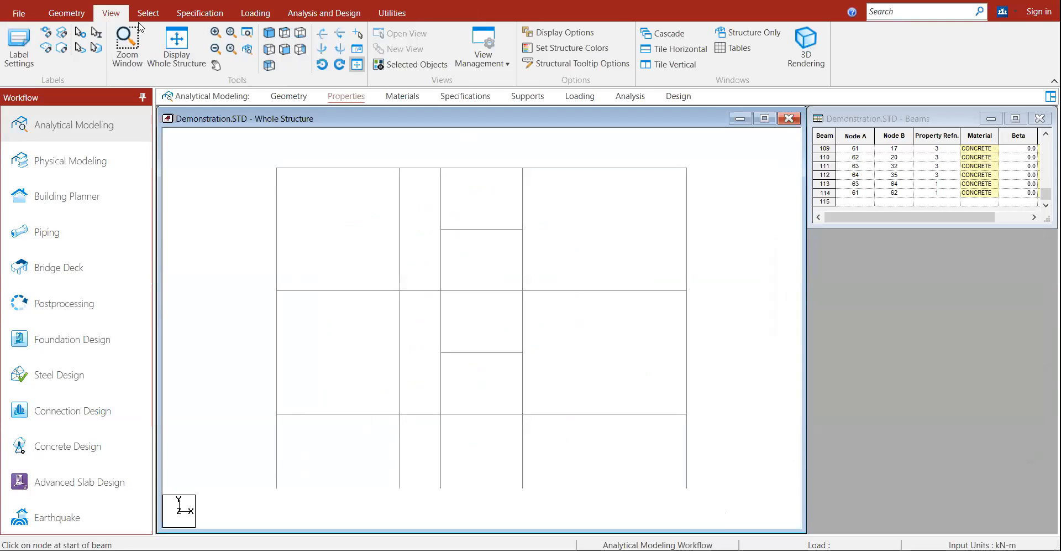
click(205, 13)
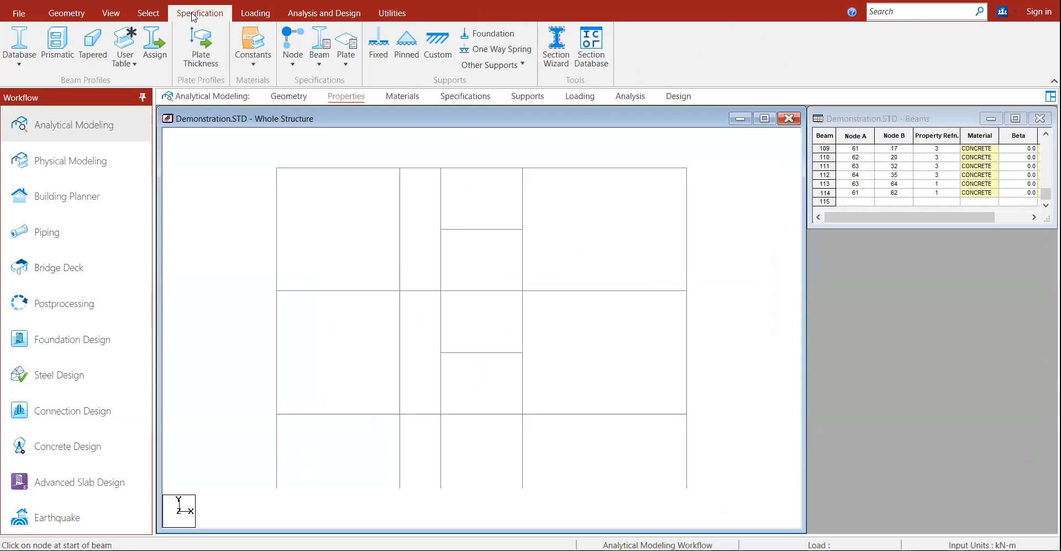
click(371, 61)
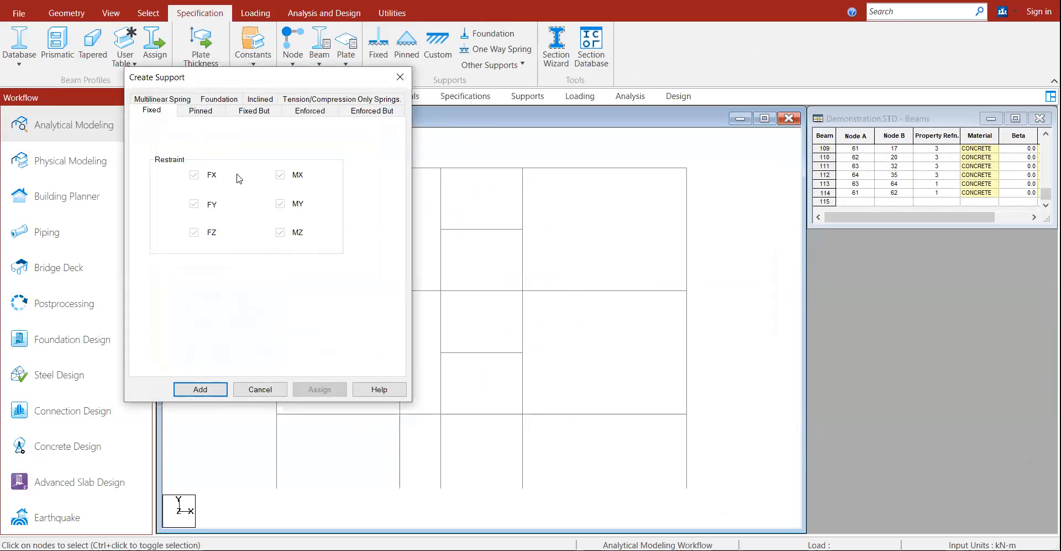
key(Return)
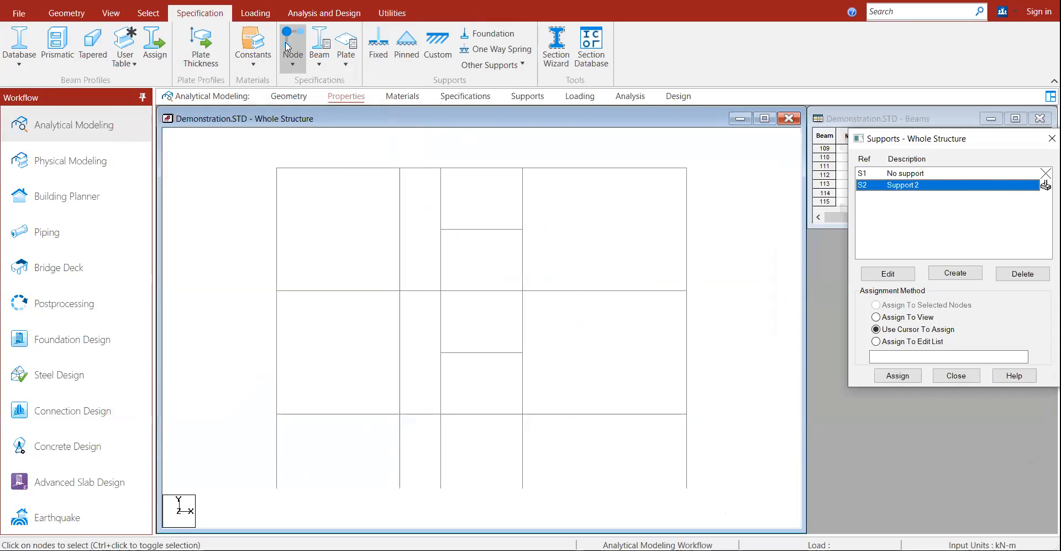
Step: Box-select the base nodes 46 To 55 and 57 To 60 and assign them the fixed support
click(148, 12)
click(22, 60)
drag(249, 474, 726, 508)
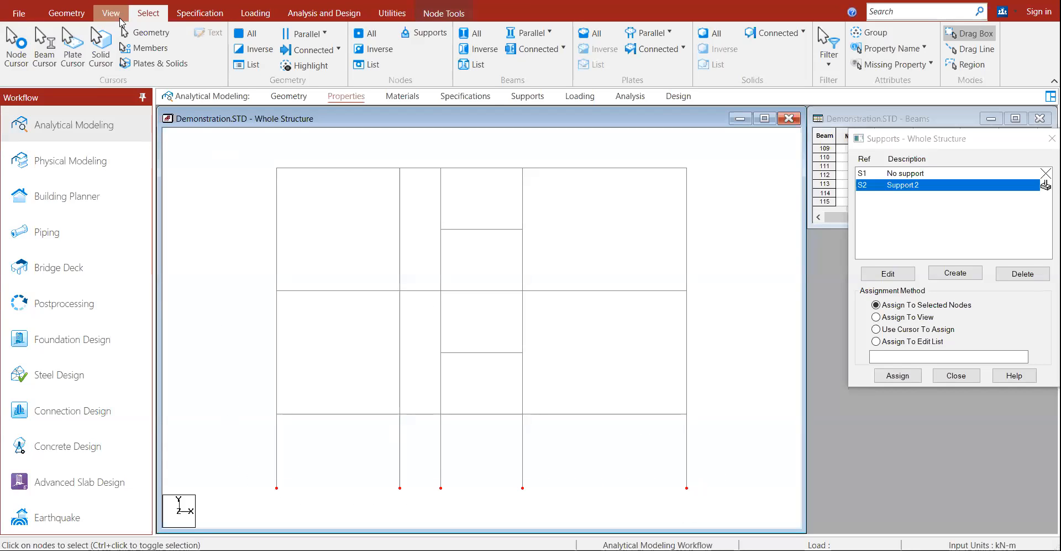
click(67, 13)
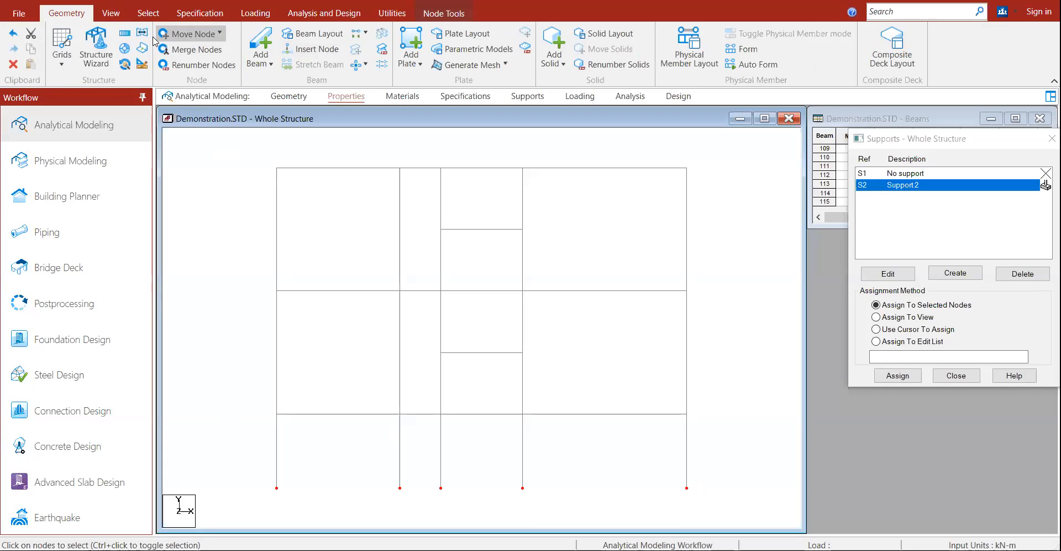
click(111, 13)
click(271, 34)
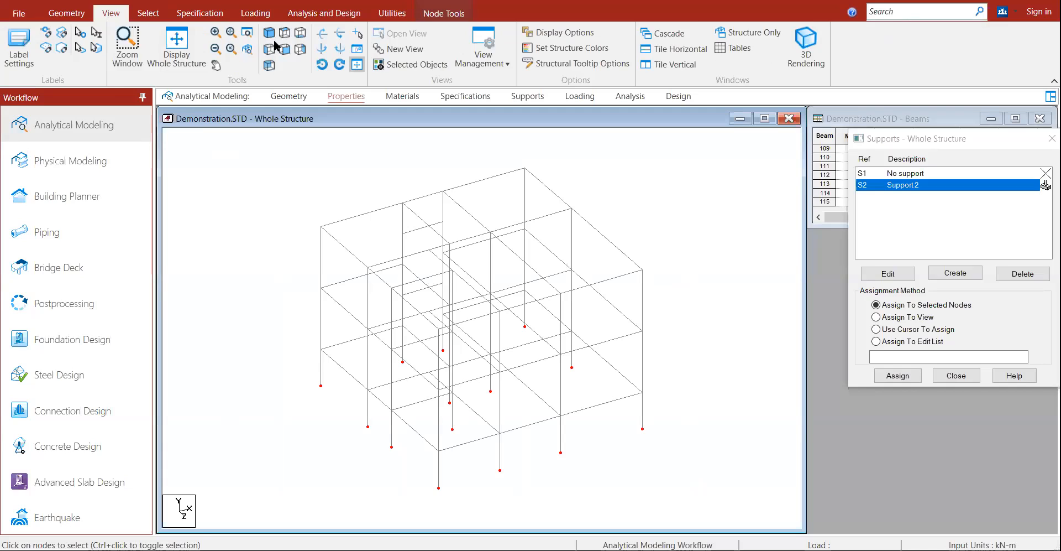
click(884, 377)
click(936, 305)
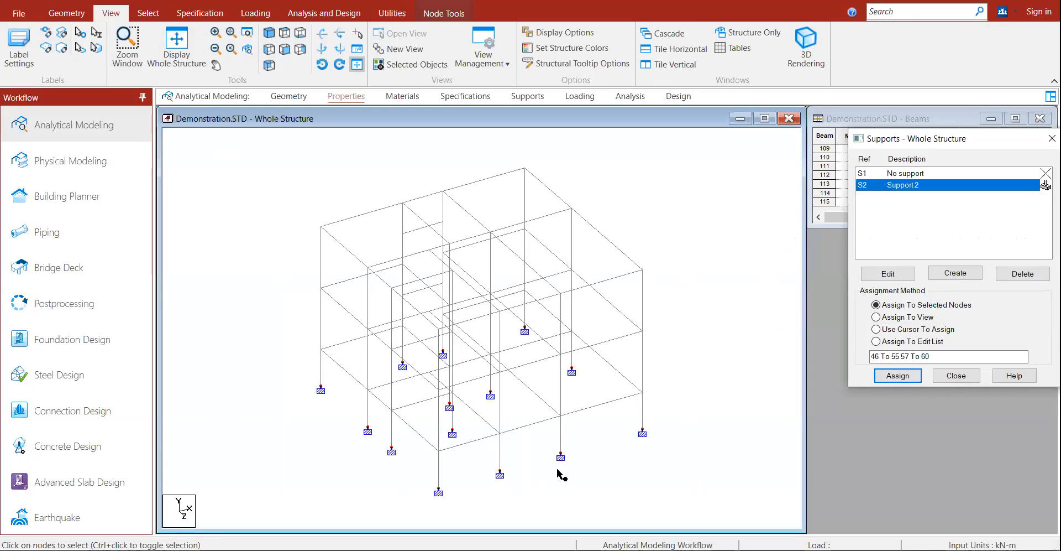
click(951, 380)
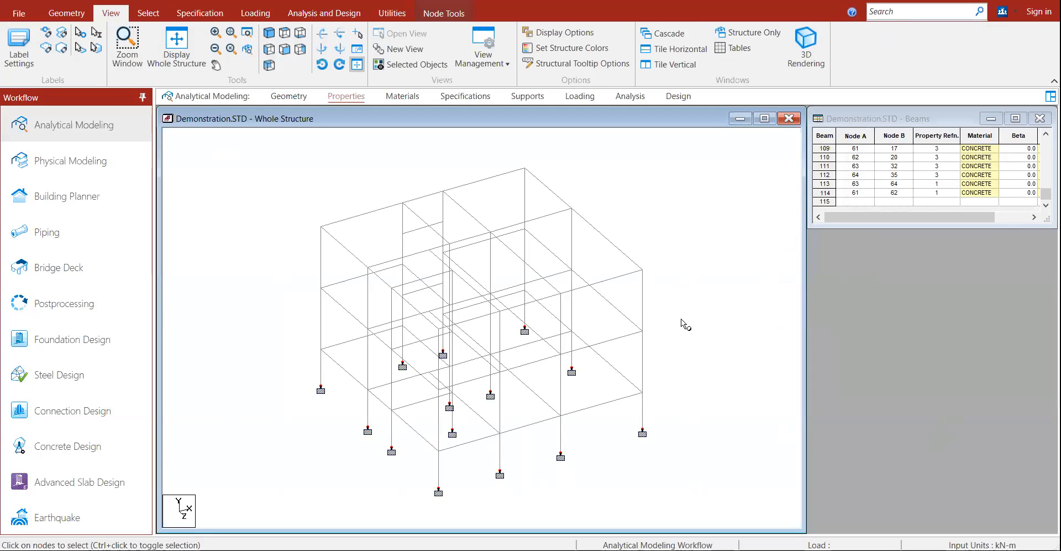
Step: Save the modified Demonstration.STD model and bring up the load definitions
click(15, 17)
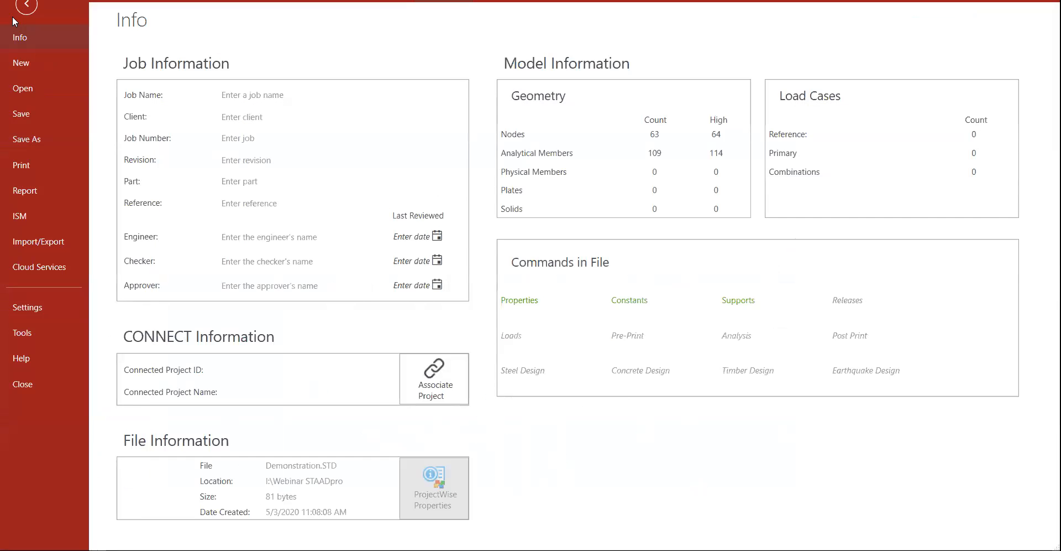
click(22, 114)
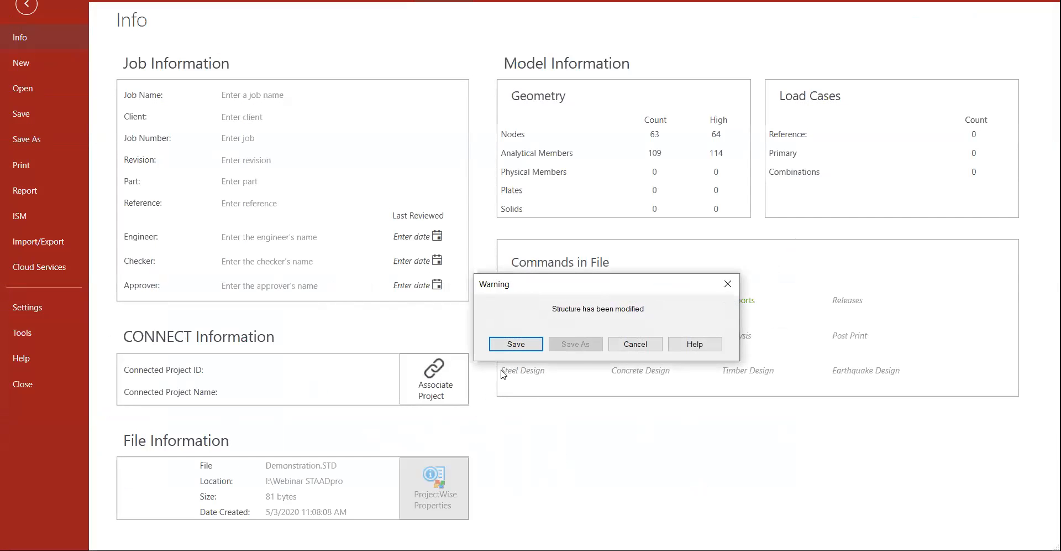
click(517, 344)
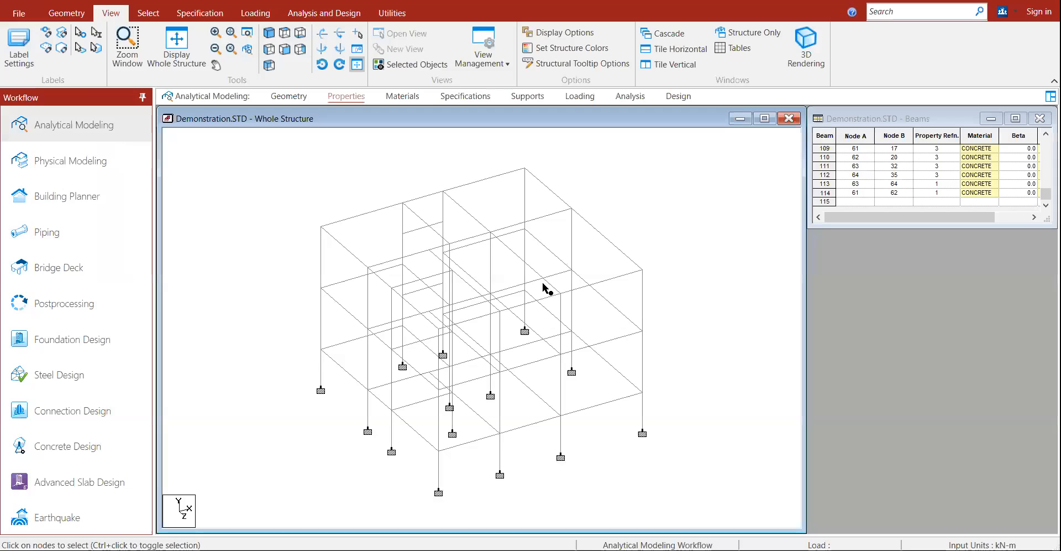
click(242, 16)
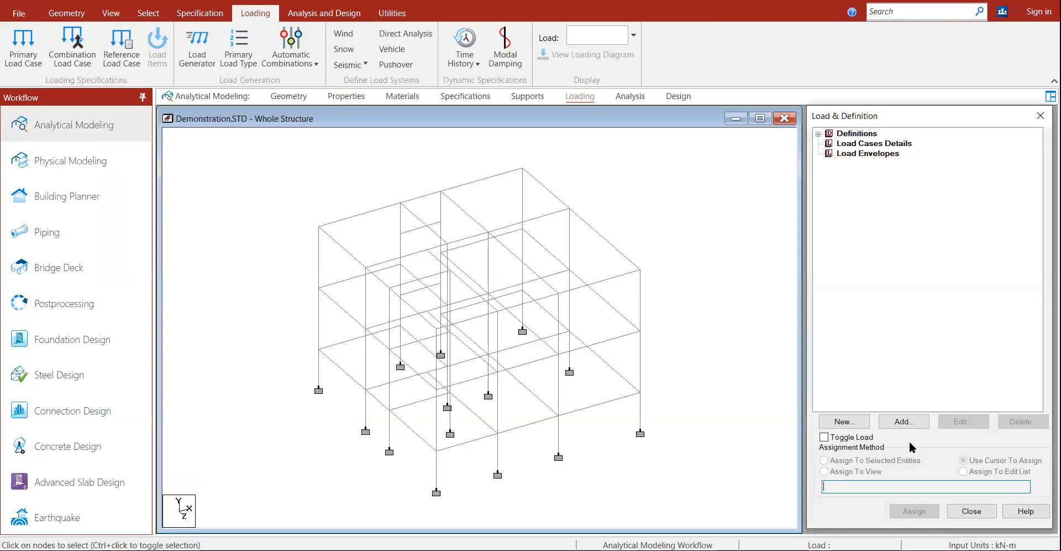
Step: Create primary load case 1, titled LOAD CASE 1, and make it the current load
click(856, 425)
click(334, 115)
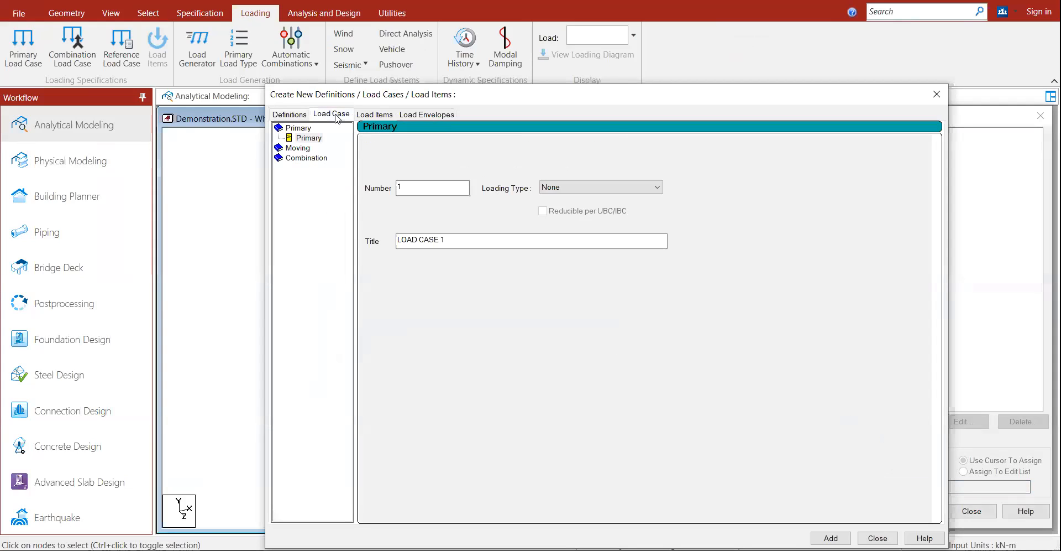
click(309, 137)
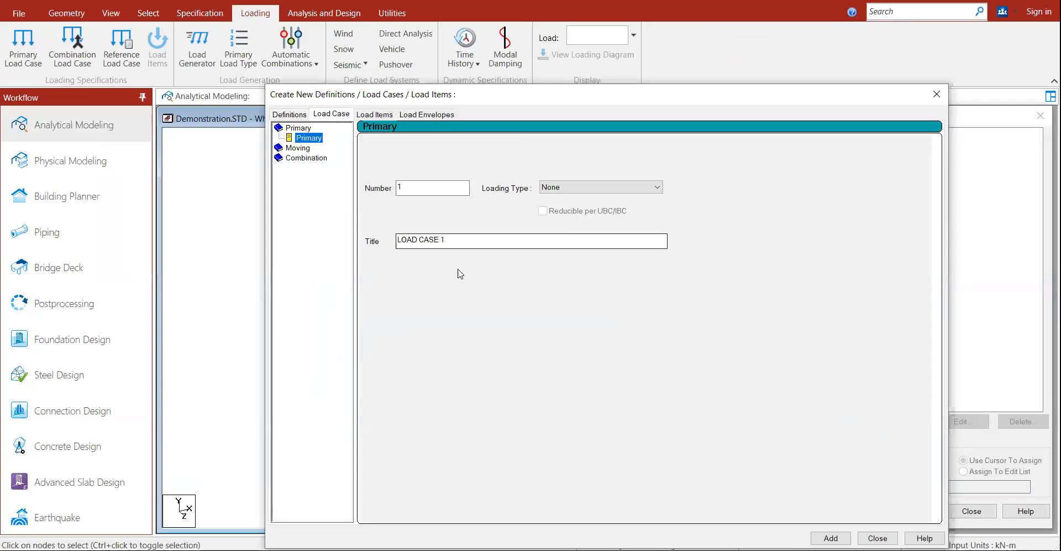
click(558, 188)
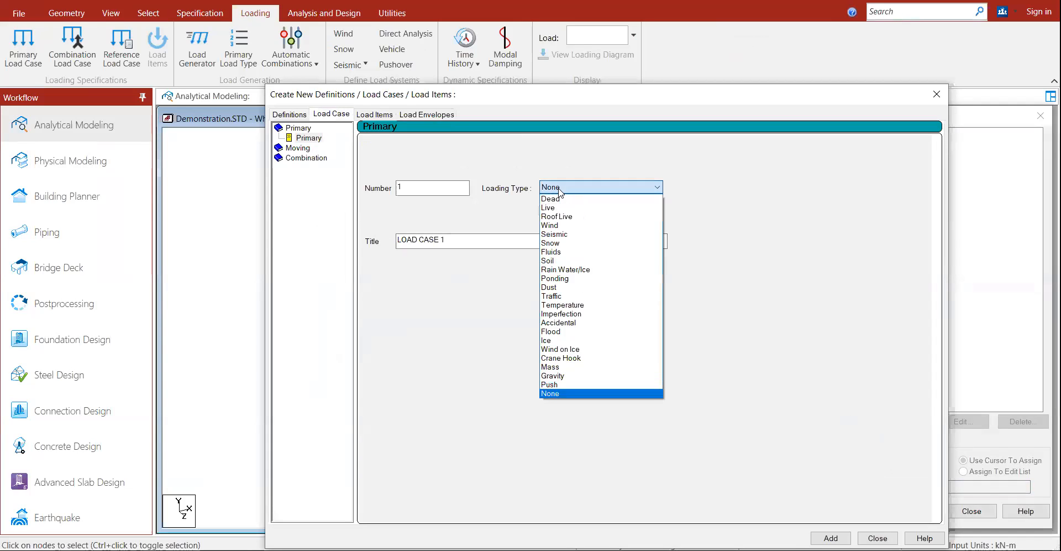
click(561, 216)
click(831, 538)
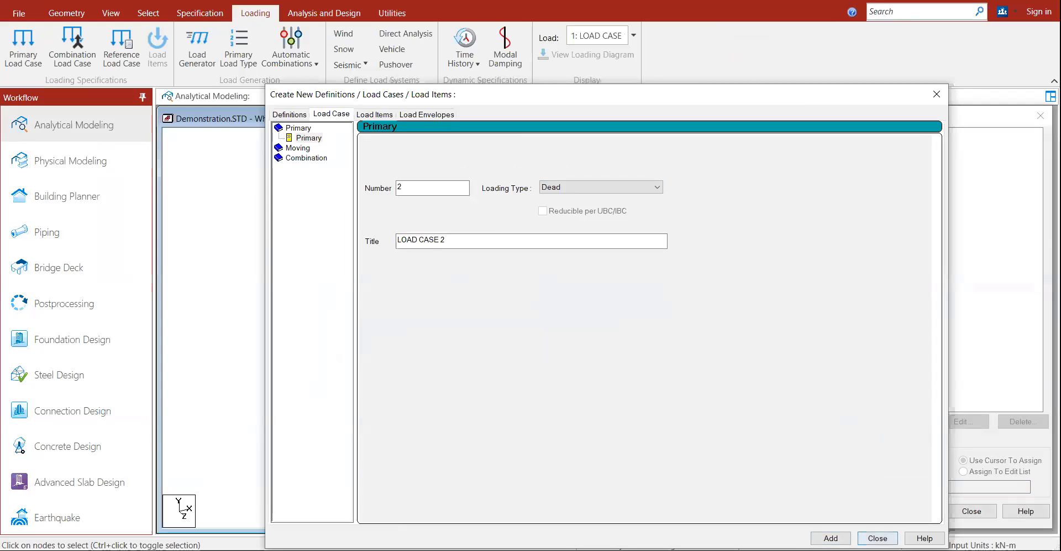
click(878, 538)
click(884, 153)
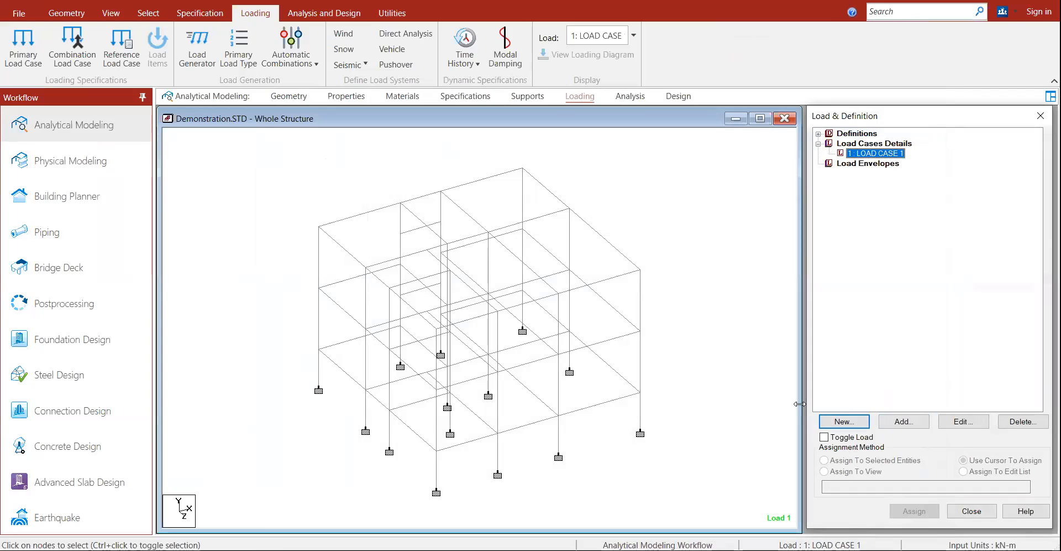
Step: Add a selfweight load in direction Y with factor -1 to LOAD CASE 1
click(894, 423)
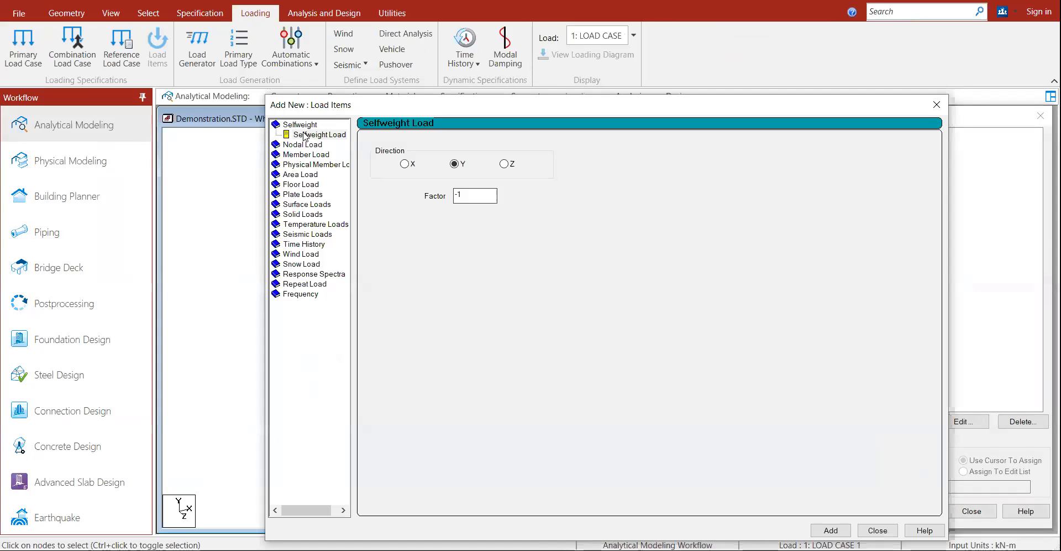
click(303, 135)
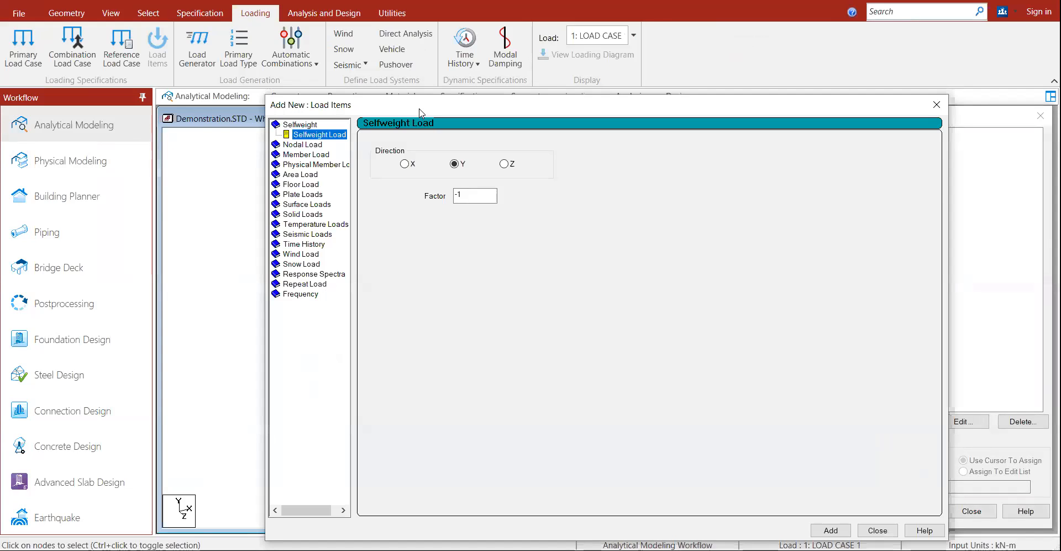
drag(423, 113, 423, 50)
drag(470, 132, 425, 140)
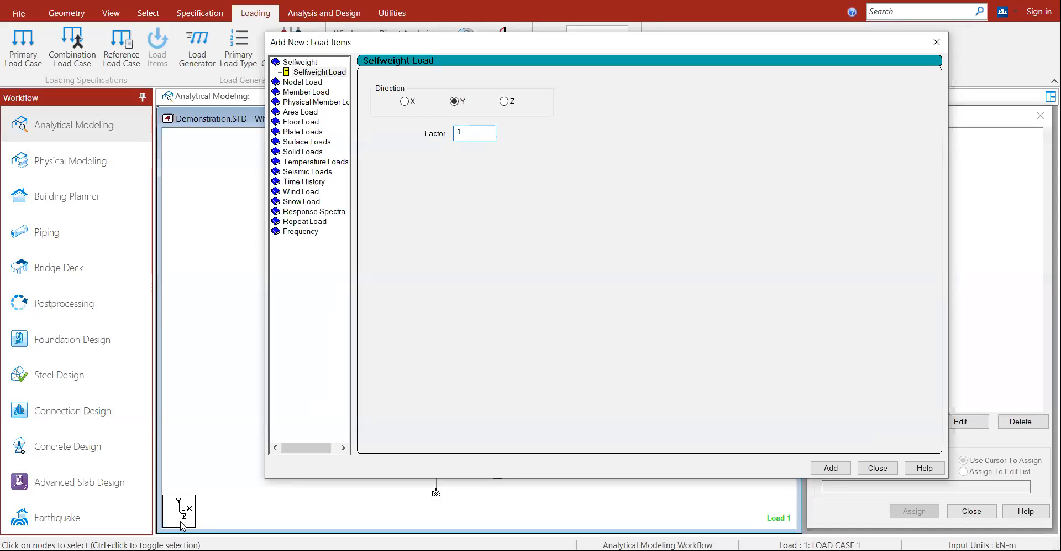
click(831, 467)
click(877, 471)
click(885, 173)
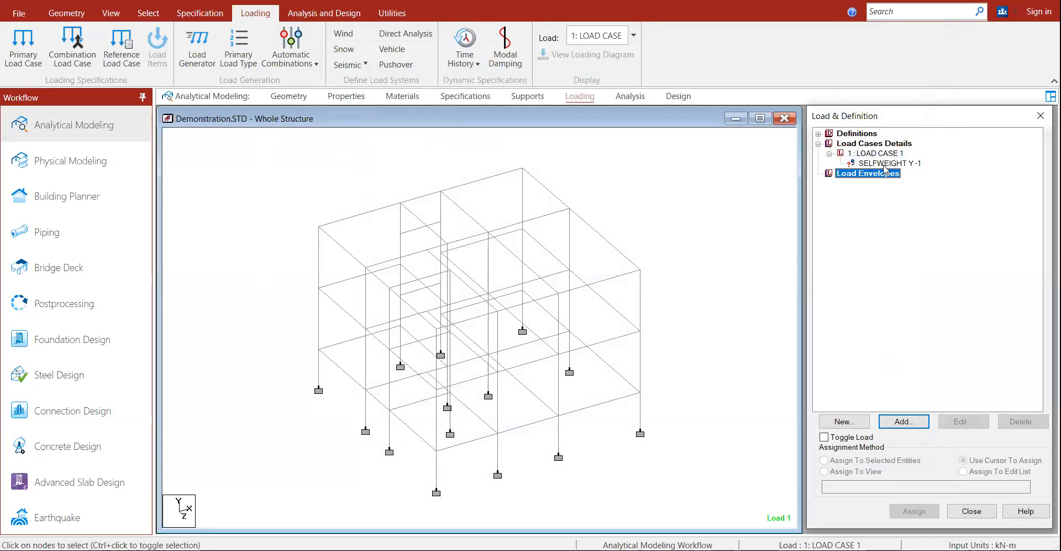
click(883, 165)
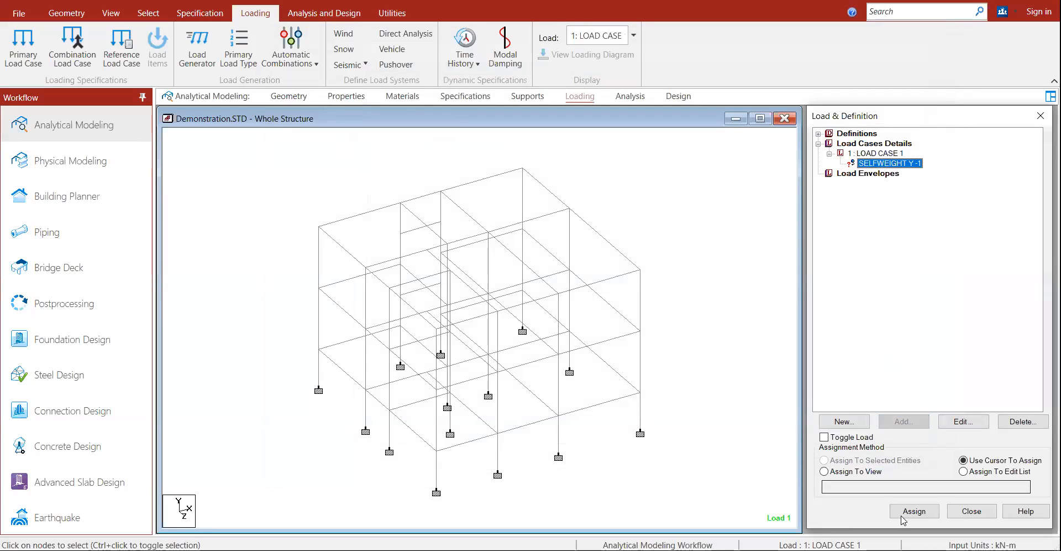
Step: Assign SELFWEIGHT Y -1 to all members in view (1 To 4, 6 To 31)
click(841, 473)
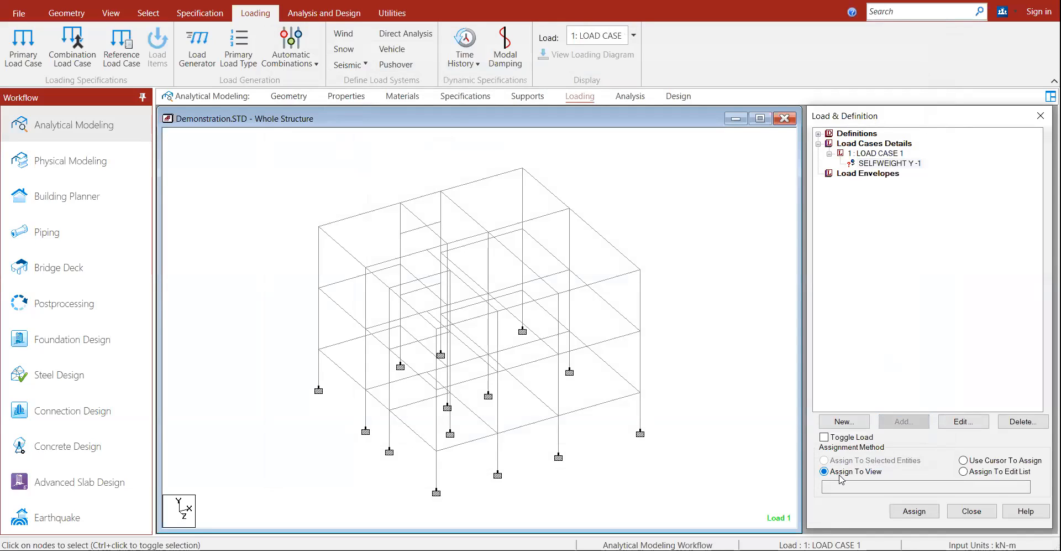
click(914, 510)
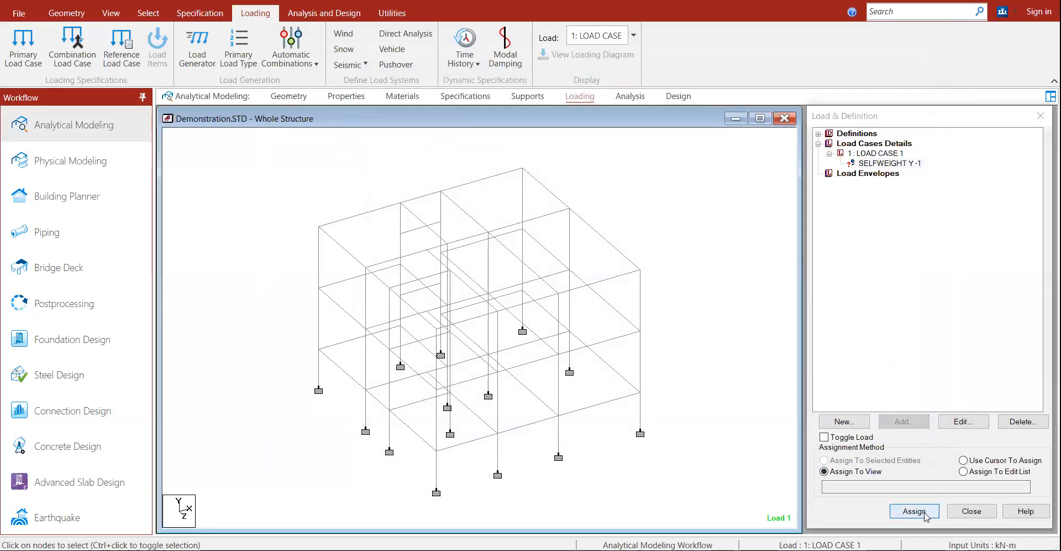
click(955, 357)
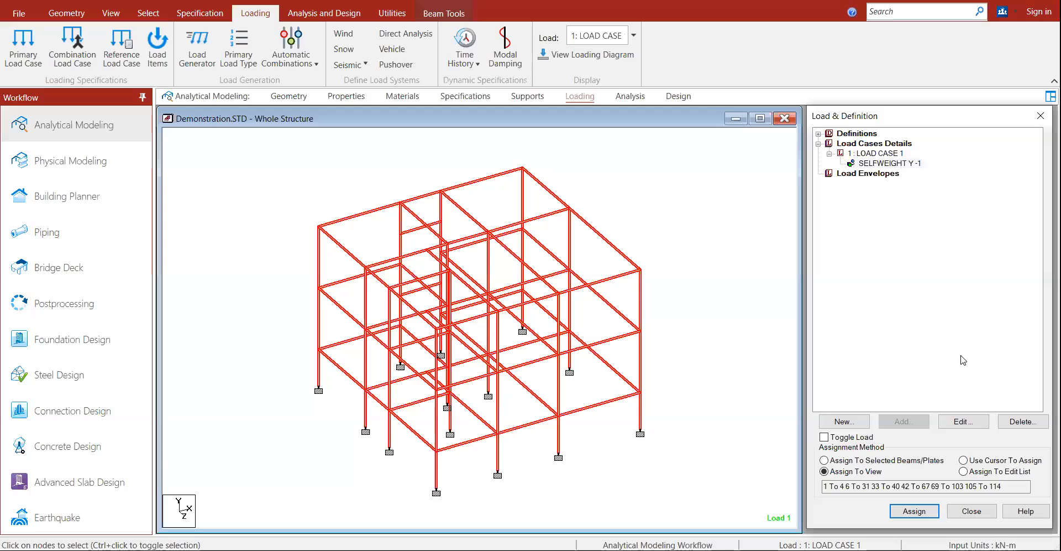
click(963, 361)
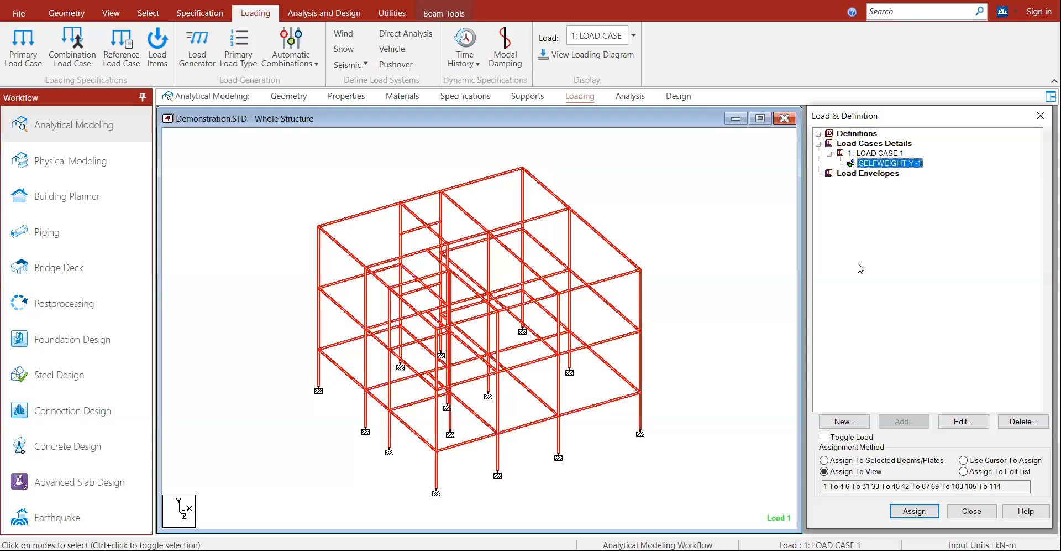
Step: Clear the member selection and switch the model to Top plan view
click(679, 278)
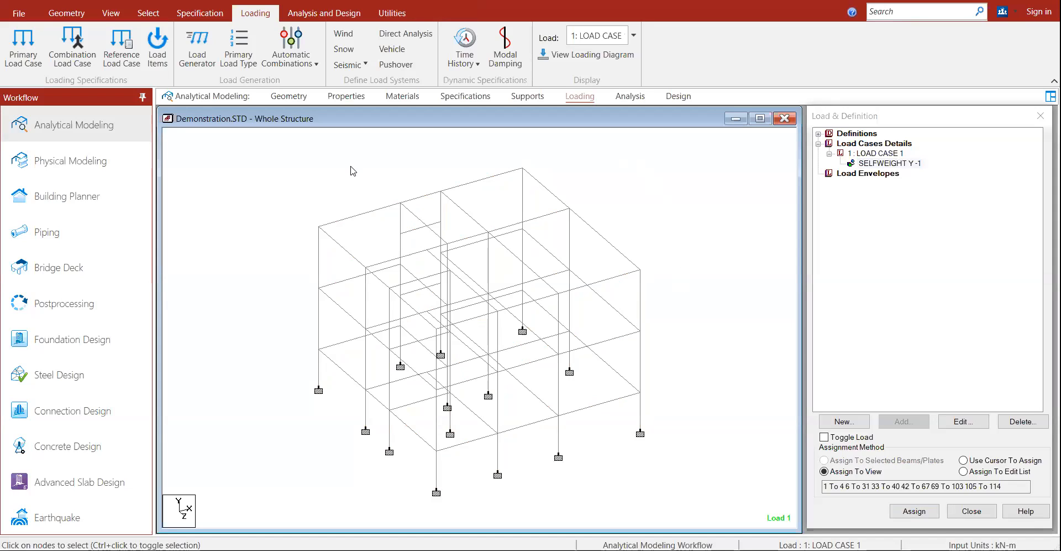
click(111, 13)
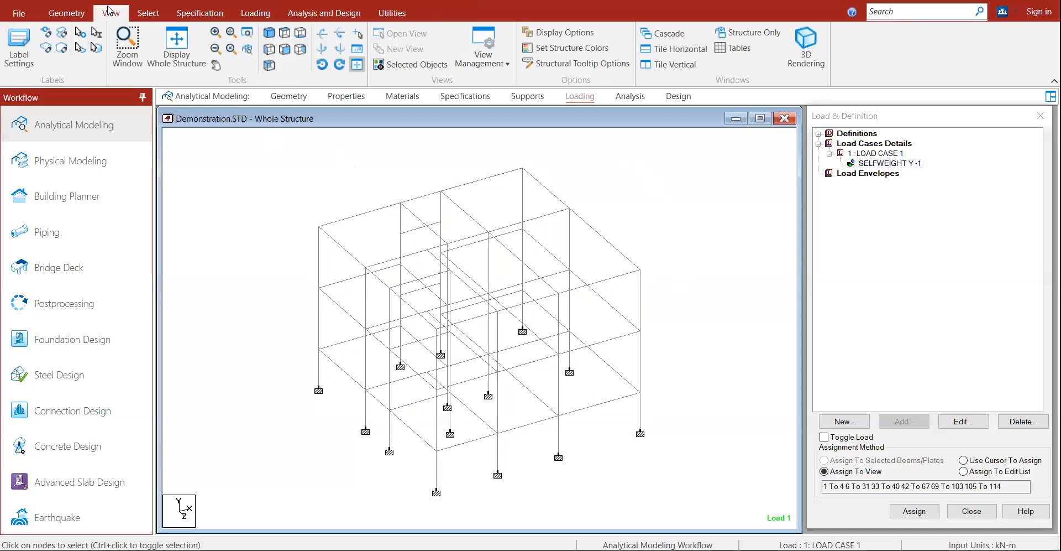
click(289, 35)
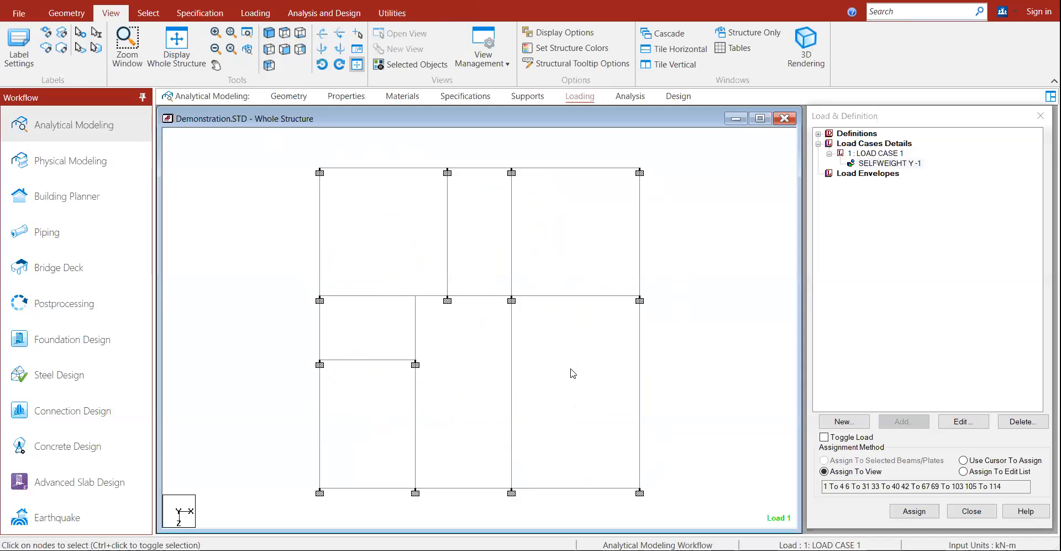
Step: Lower the system volume while the frame shows in plan view
key(XF86AudioLowerVolume)
key(XF86AudioLowerVolume)
key(XF86AudioLowerVolume)
key(XF86AudioLowerVolume)
key(XF86AudioLowerVolume)
key(XF86AudioLowerVolume)
key(XF86AudioLowerVolume)
key(XF86AudioLowerVolume)
key(XF86AudioLowerVolume)
key(XF86AudioLowerVolume)
key(XF86AudioLowerVolume)
key(XF86AudioLowerVolume)
key(XF86AudioLowerVolume)
key(XF86AudioLowerVolume)
key(XF86AudioLowerVolume)
key(XF86AudioLowerVolume)
key(XF86AudioLowerVolume)
key(XF86AudioLowerVolume)
key(XF86AudioLowerVolume)
key(XF86AudioLowerVolume)
Step: Define a YRANGE floor load in LOAD CASE 1 with -5 kN/m2 pressure
click(871, 154)
click(898, 422)
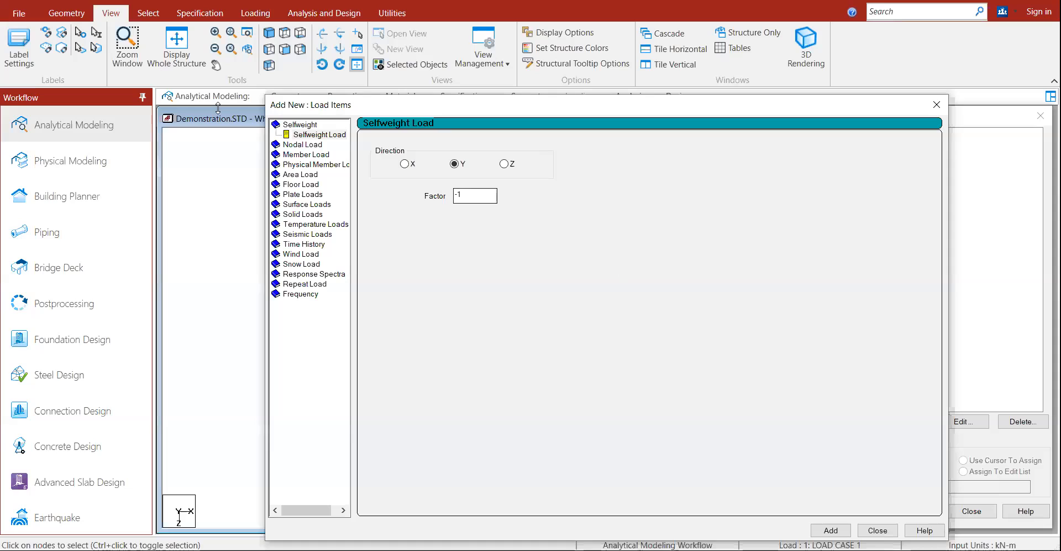
click(302, 186)
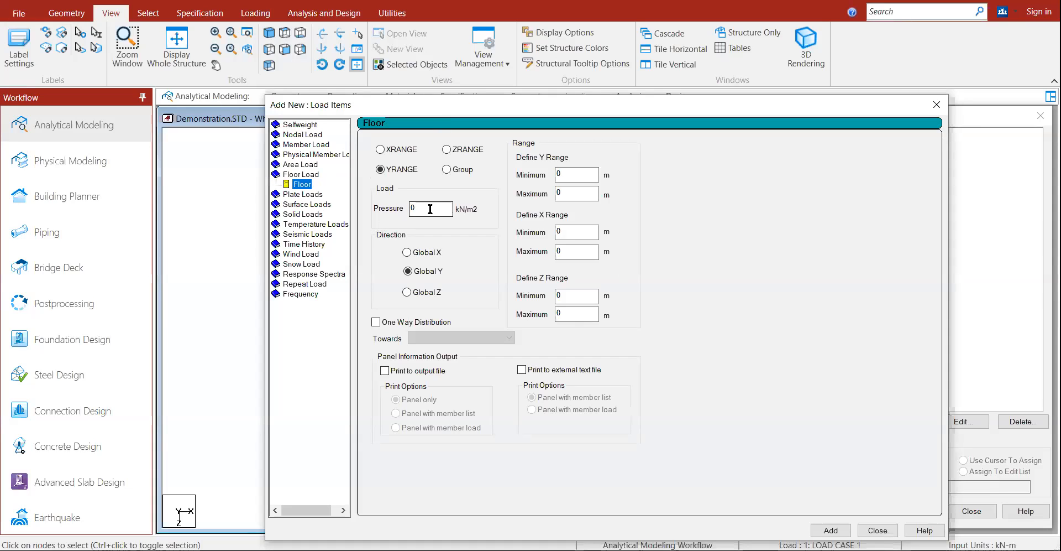
click(421, 273)
double_click(423, 209)
text(-5)
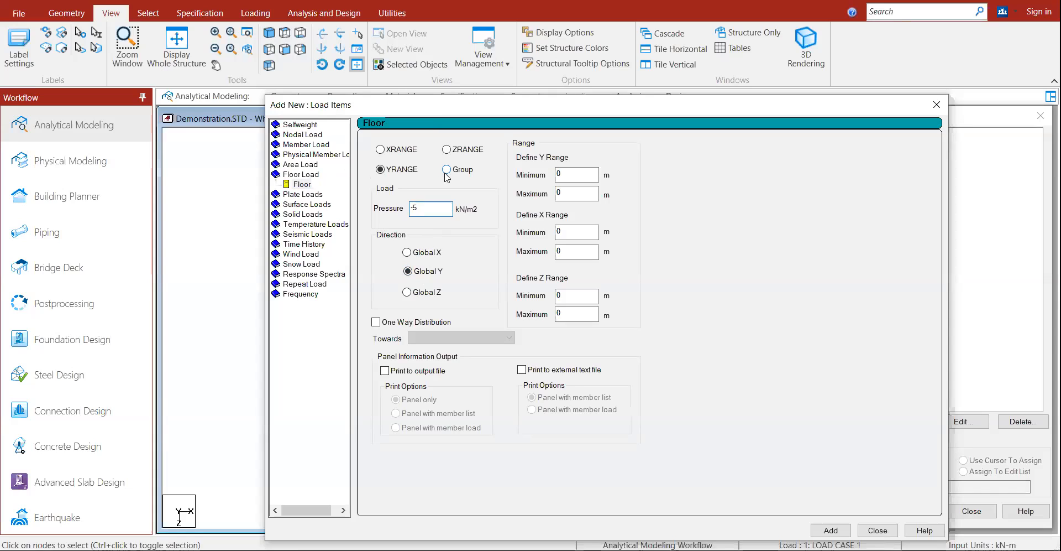
Step: Add the -5 kN/m2 Global Y floor load to LOAD CASE 1 and display it isometrically
drag(404, 108, 693, 45)
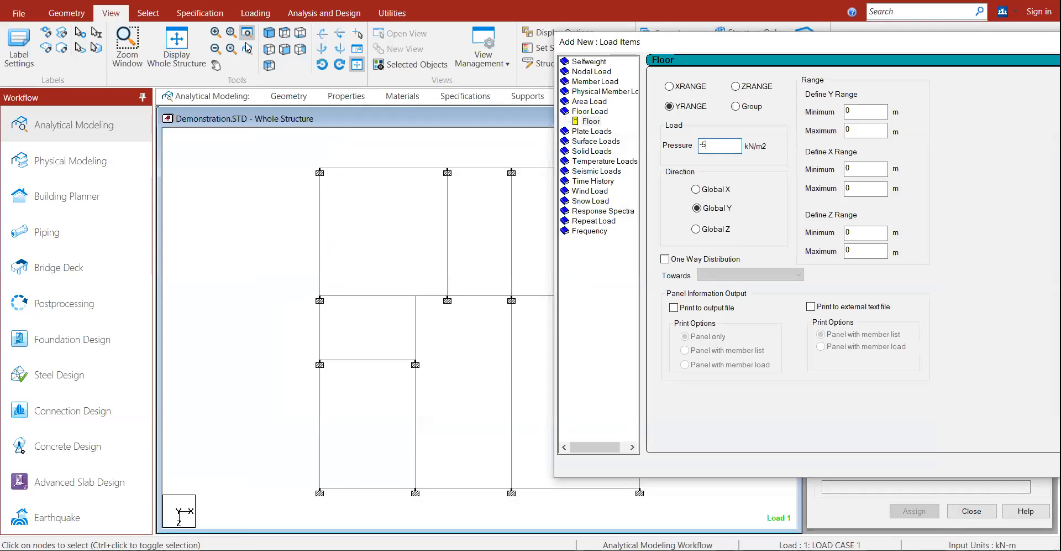
click(266, 33)
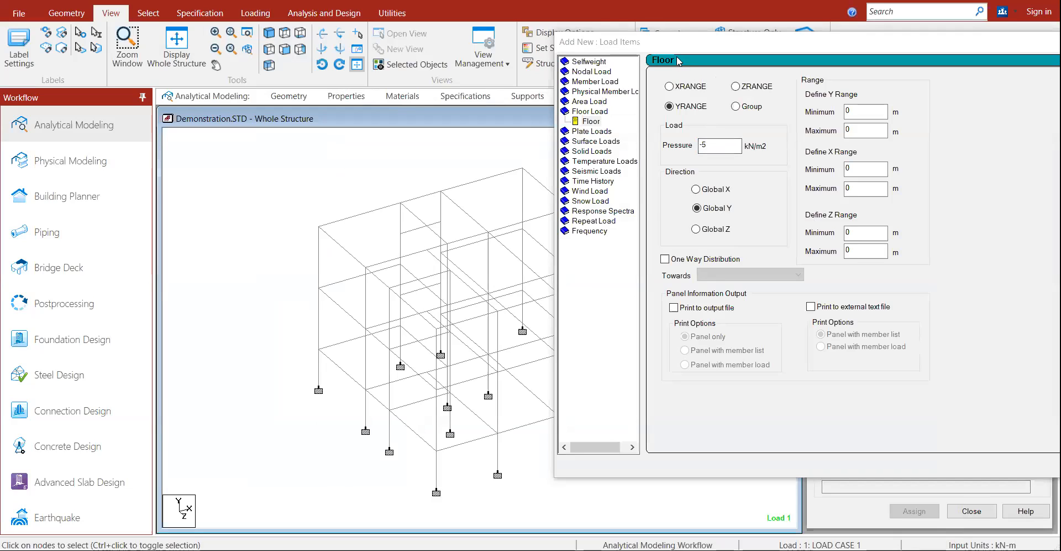
click(832, 41)
drag(831, 39, 728, 37)
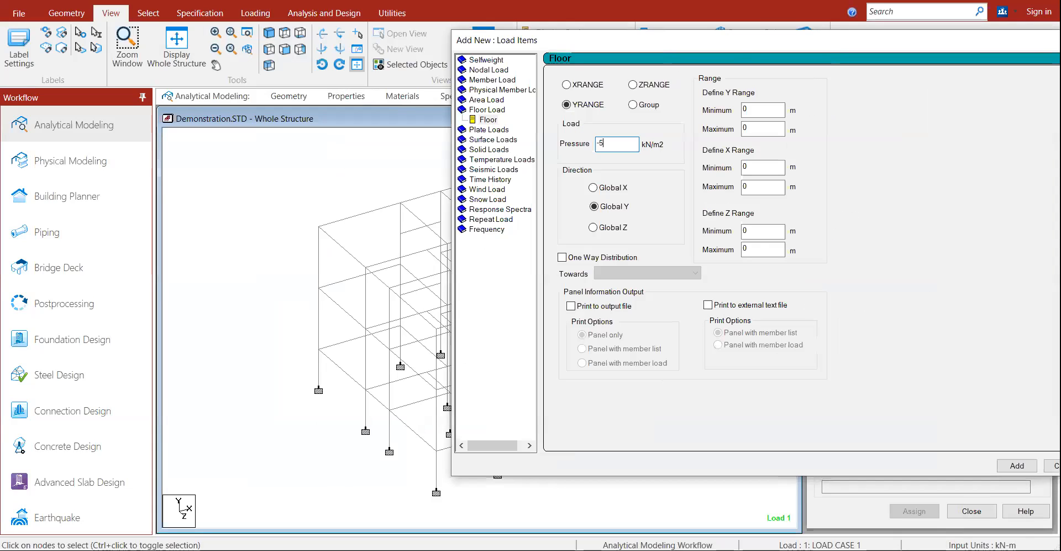
click(1017, 465)
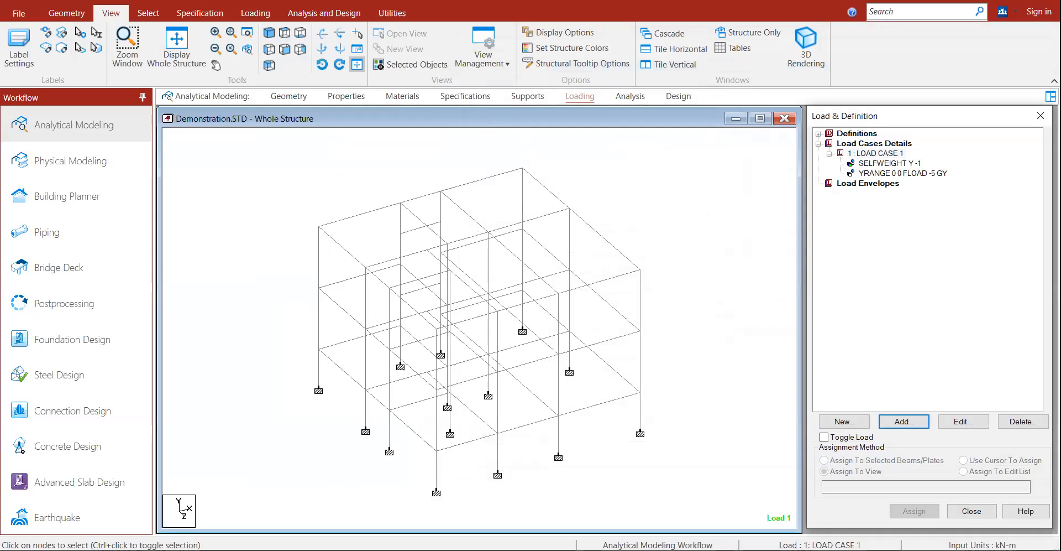
click(901, 174)
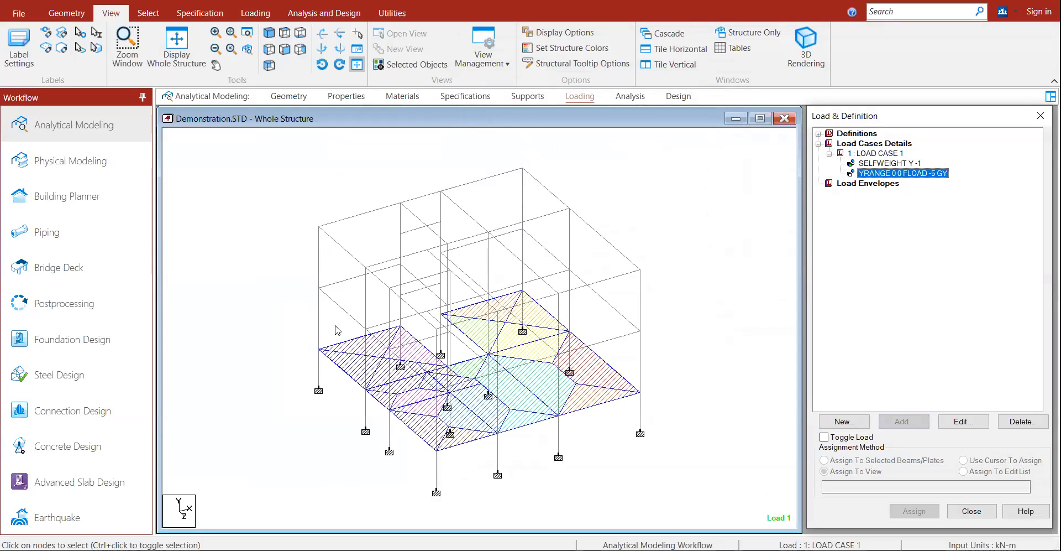
drag(346, 430, 520, 462)
click(339, 435)
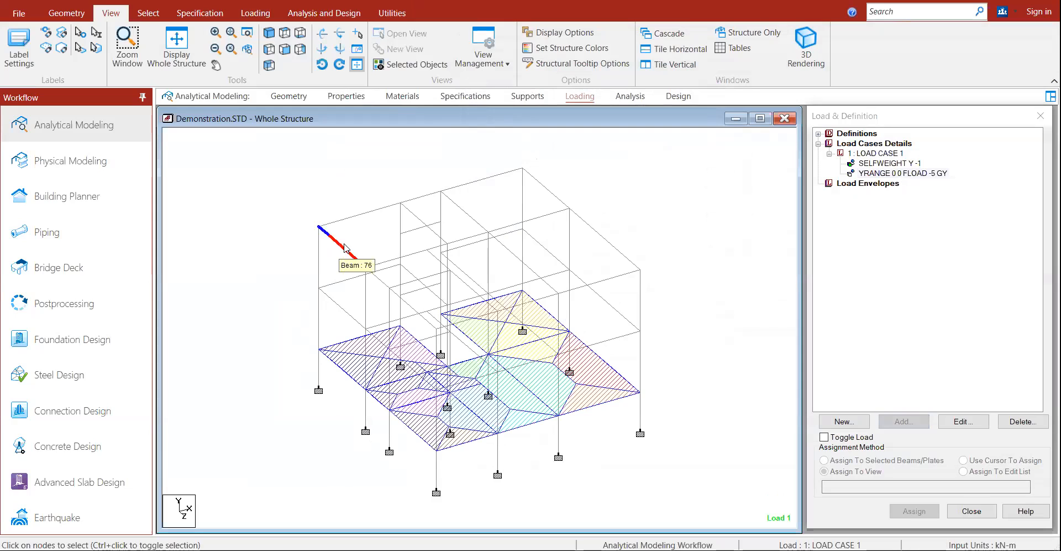
double_click(929, 174)
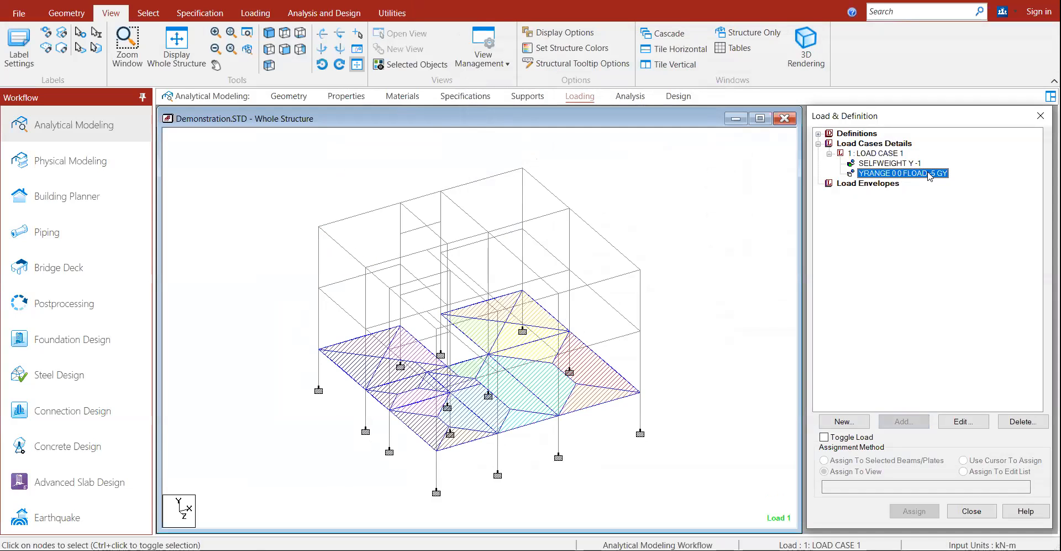
Step: Raise the floor load's Y range maximum to 3 m, then 6 m, and view it from the top
drag(525, 123, 818, 54)
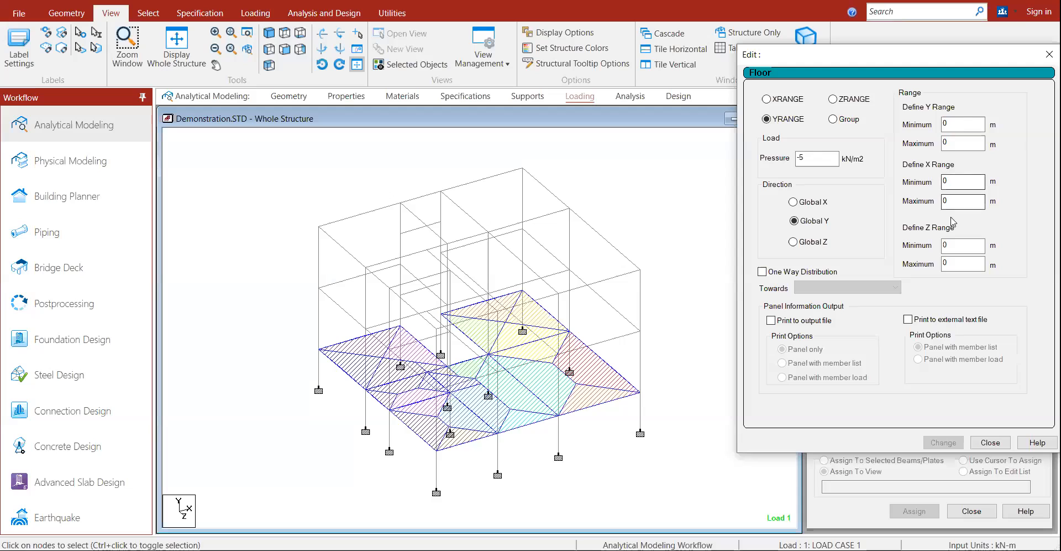
double_click(945, 142)
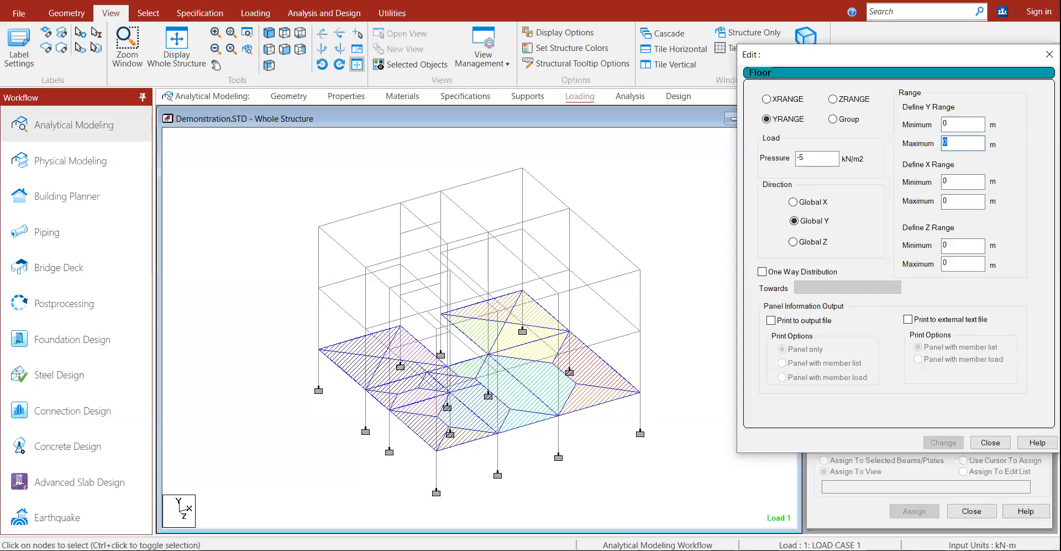
text(3)
click(946, 445)
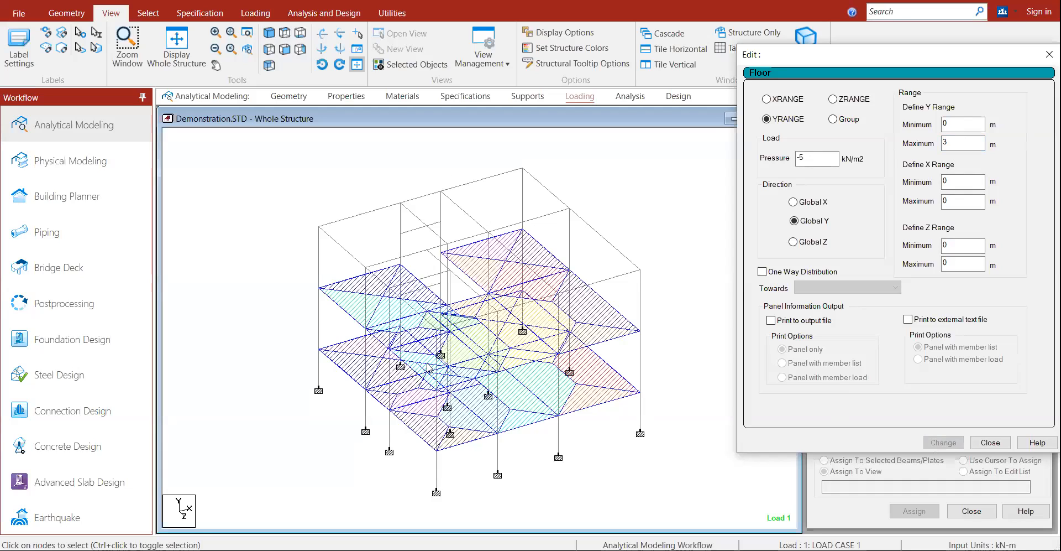
drag(965, 145, 929, 150)
text(6)
click(946, 443)
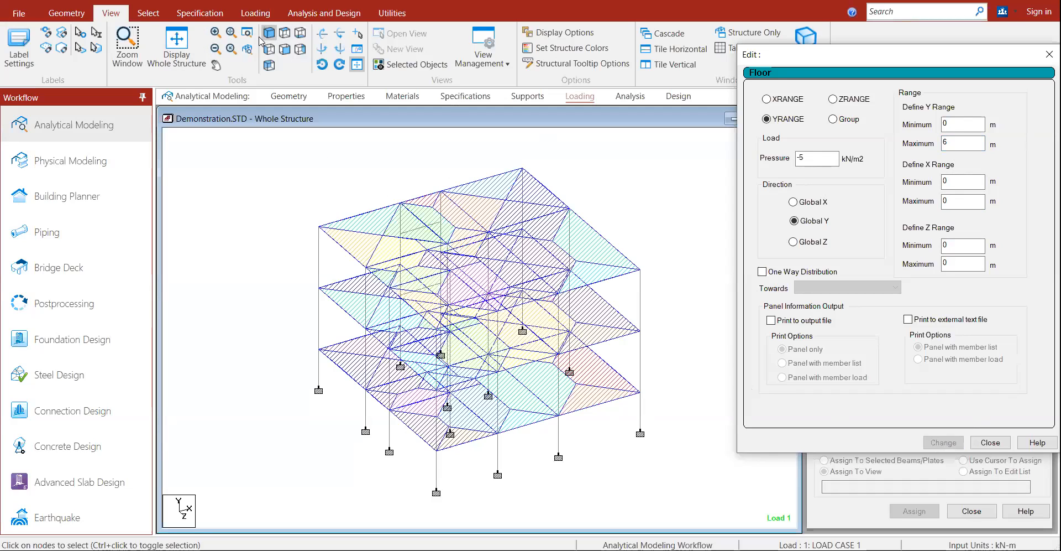
click(285, 33)
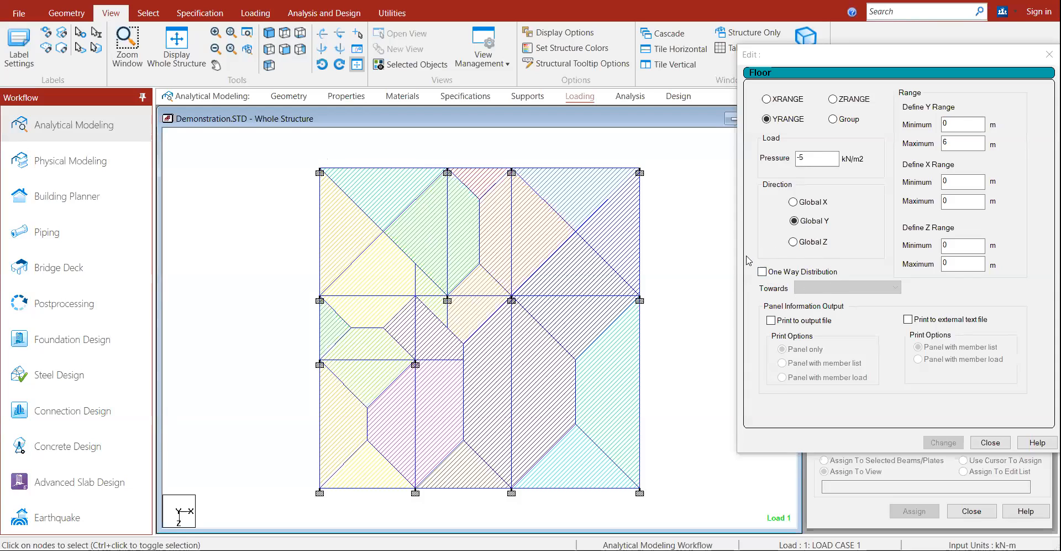
Step: Try one-way distribution on the -5 kN/m2 floor load, then revert it to two-way
click(762, 271)
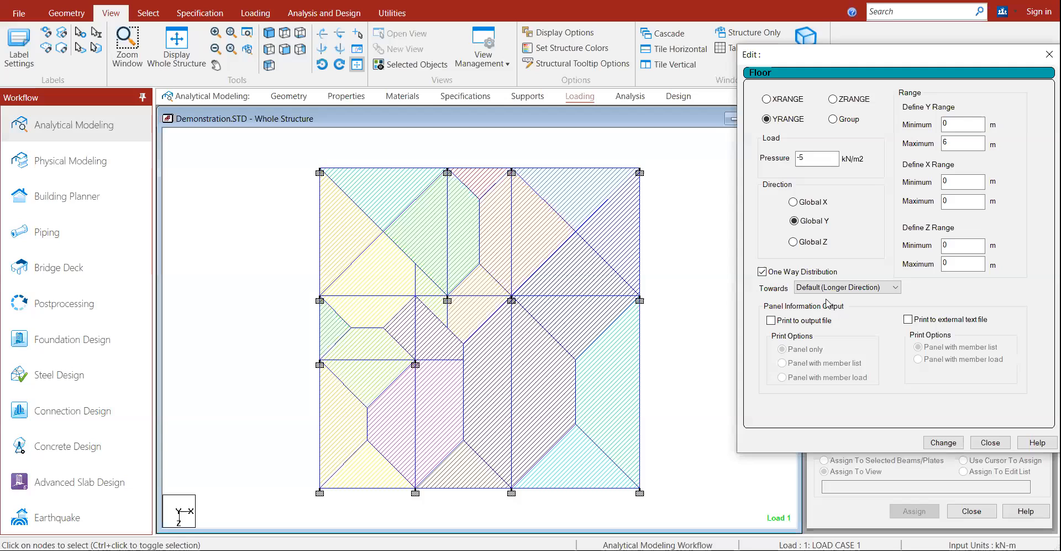
click(944, 442)
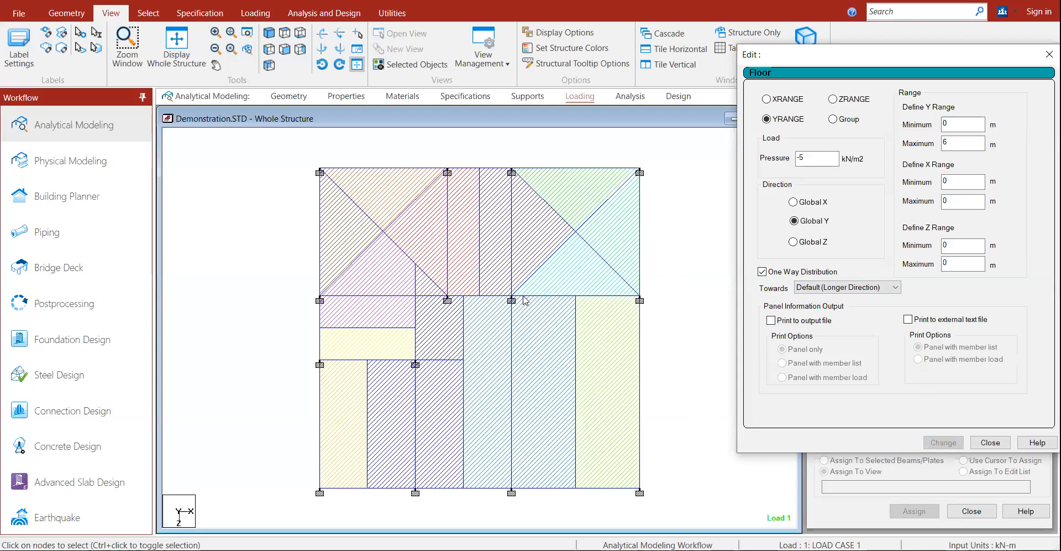
click(831, 288)
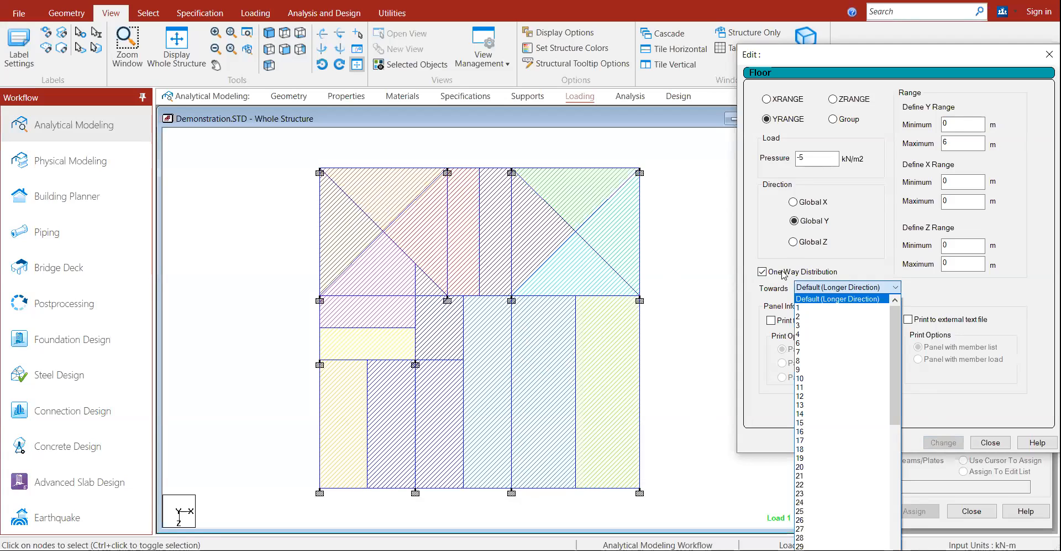
click(784, 272)
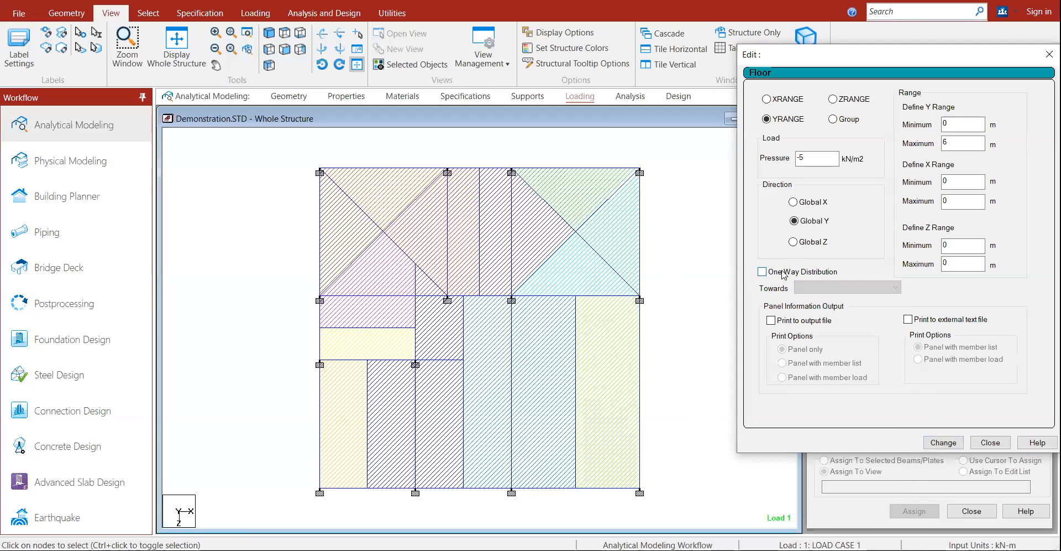
click(943, 442)
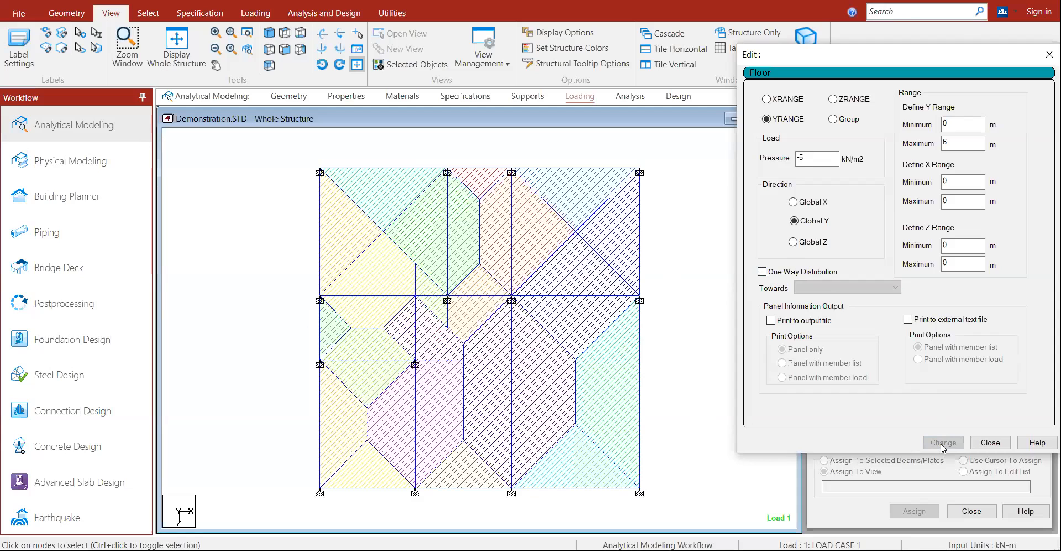
click(991, 442)
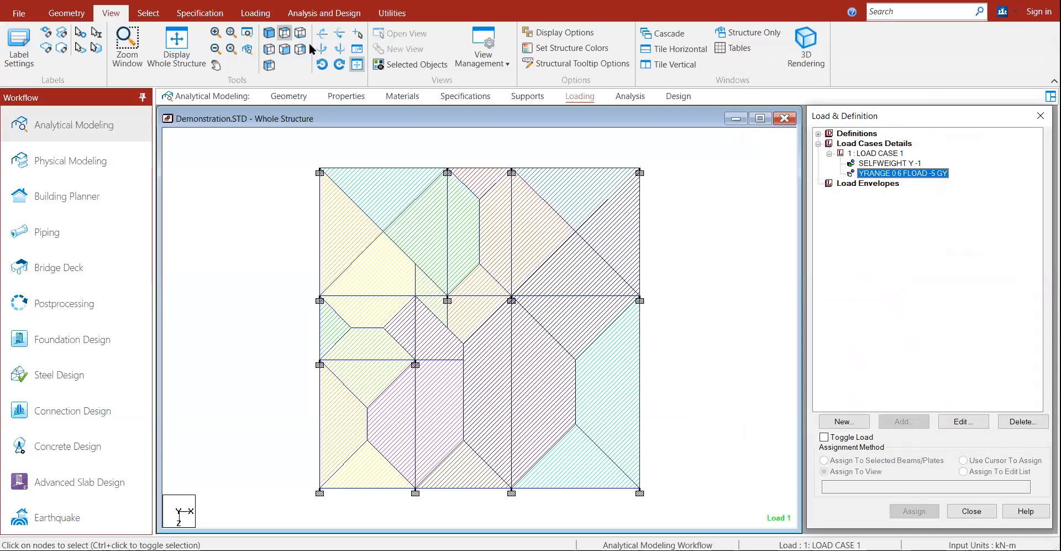
Step: Show the frame isometrically and pick the lowest floor's left edge beam
click(269, 33)
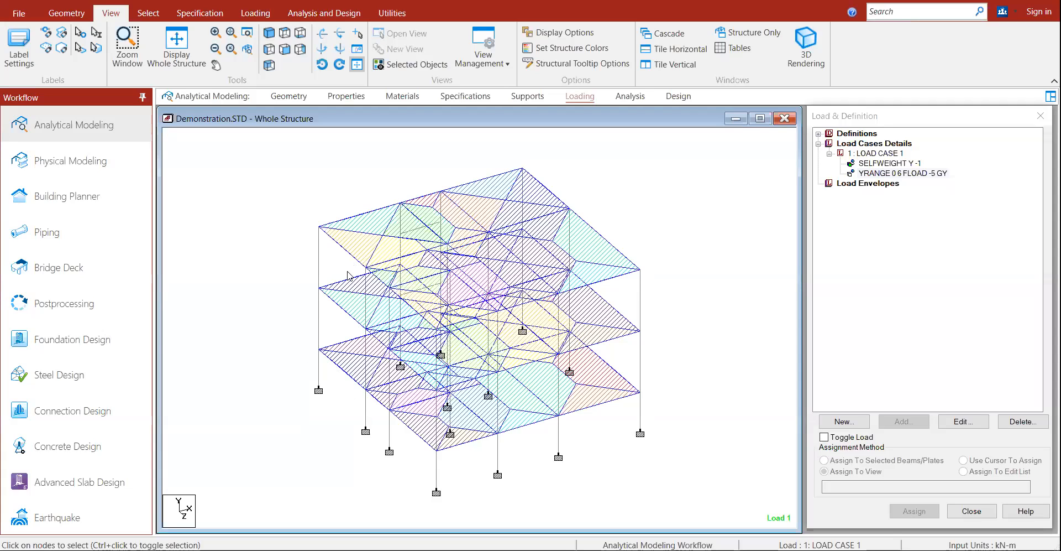
click(340, 374)
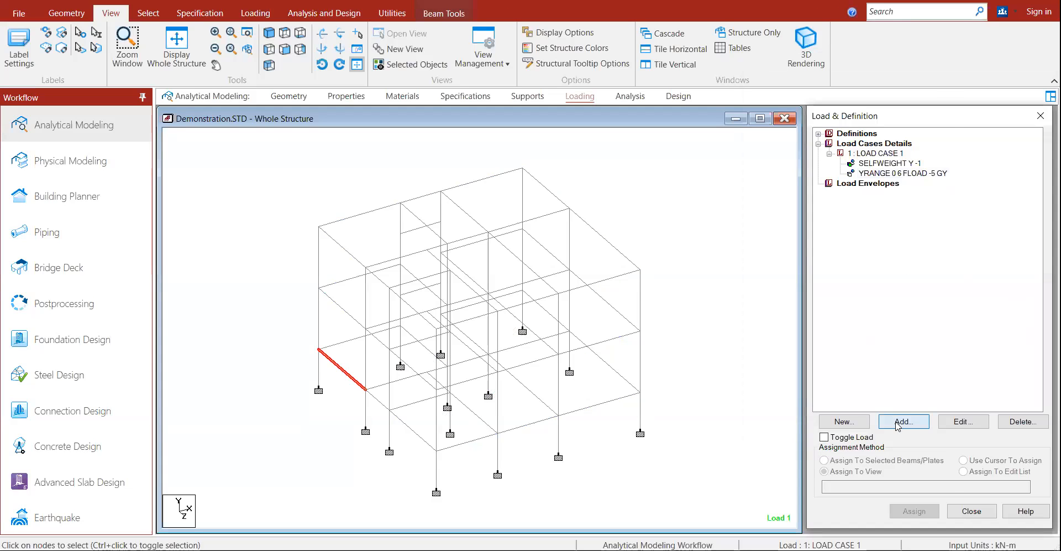
click(891, 421)
Step: Add a uniform member load, W1 = -5 kN/m in GY, to LOAD CASE 1
click(309, 154)
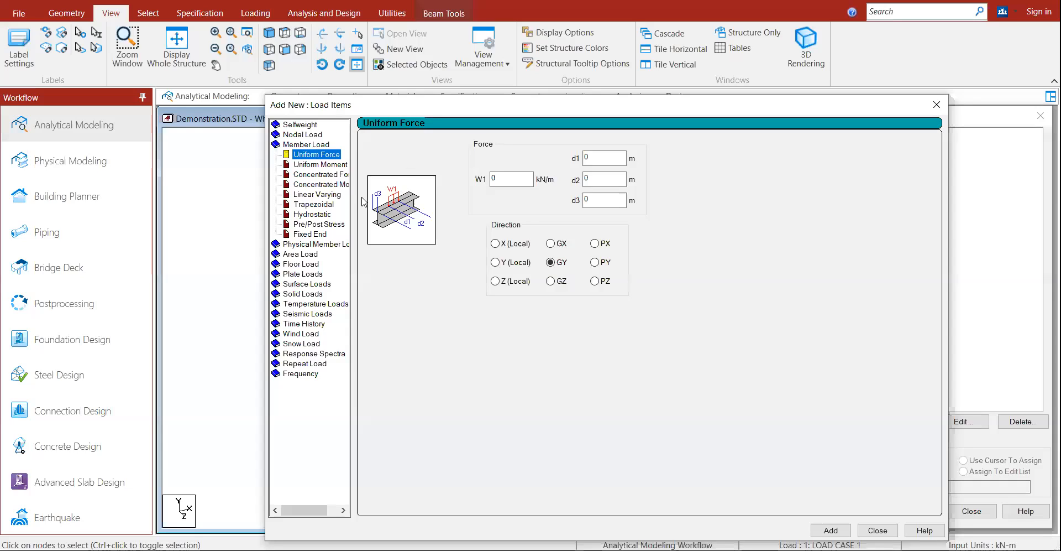
double_click(502, 179)
text(-5)
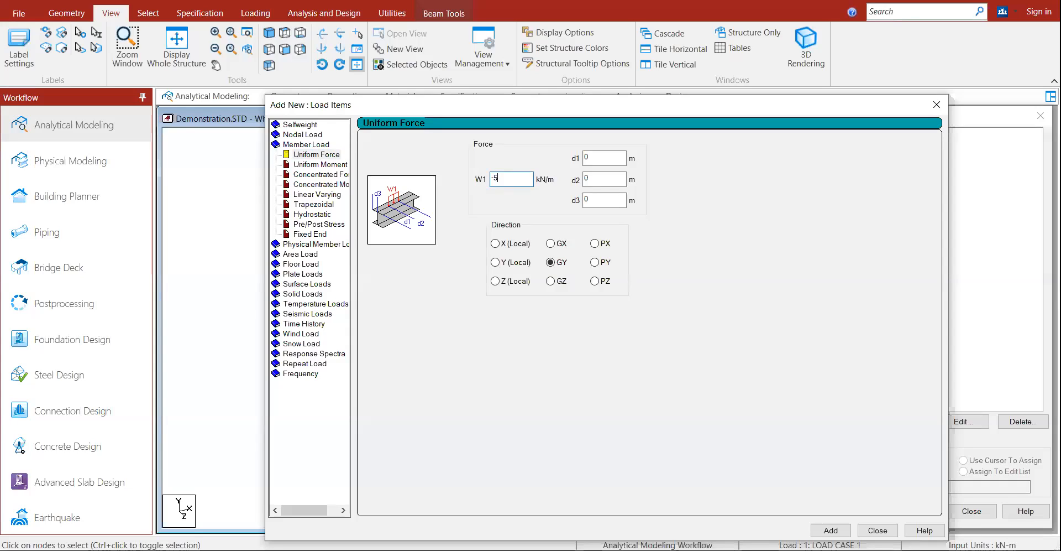
click(820, 531)
click(878, 530)
click(893, 185)
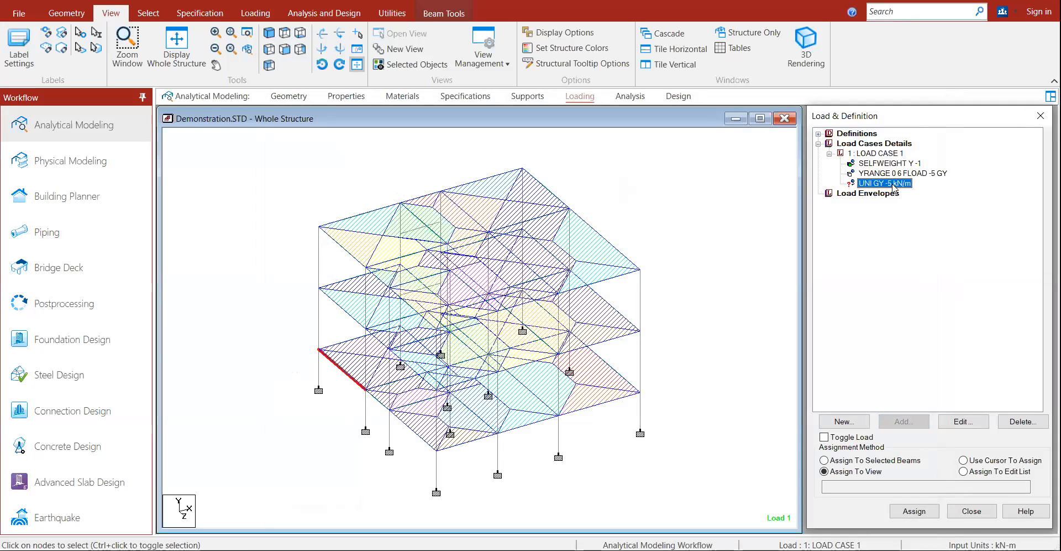
Step: Select all the perimeter edge beams in Top View
click(284, 37)
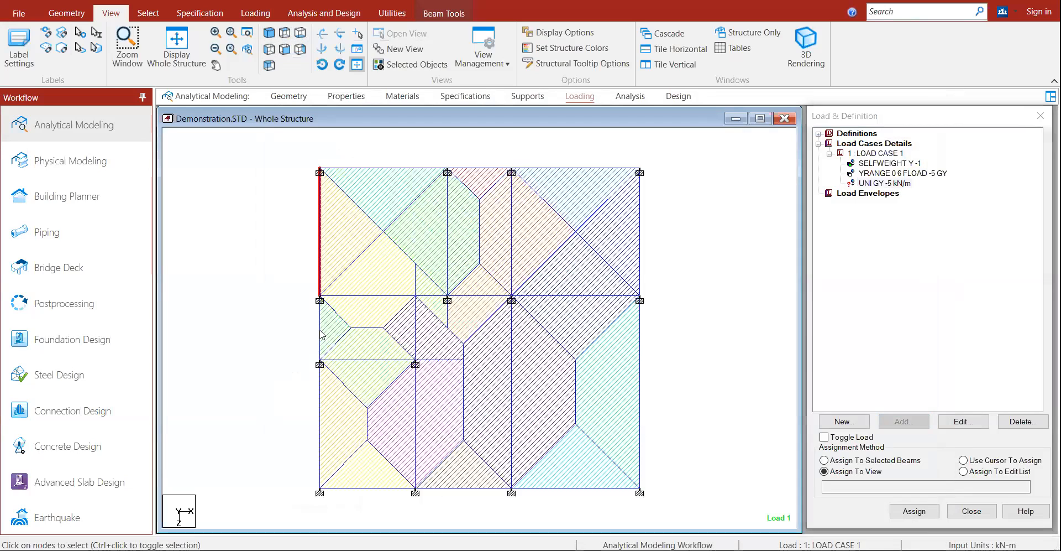
click(321, 246)
ctrl+click(320, 331)
ctrl+click(322, 412)
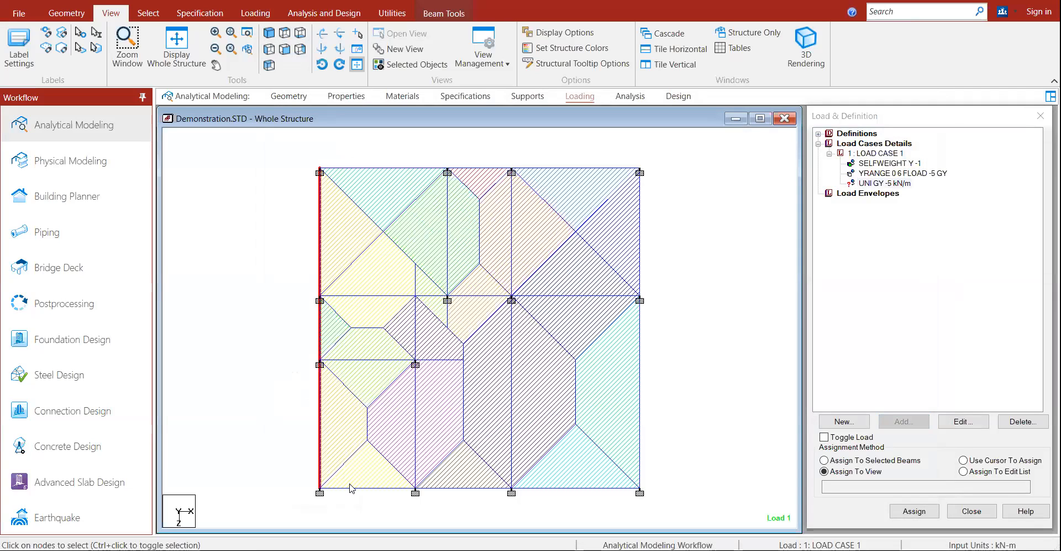
ctrl+click(351, 487)
ctrl+click(437, 489)
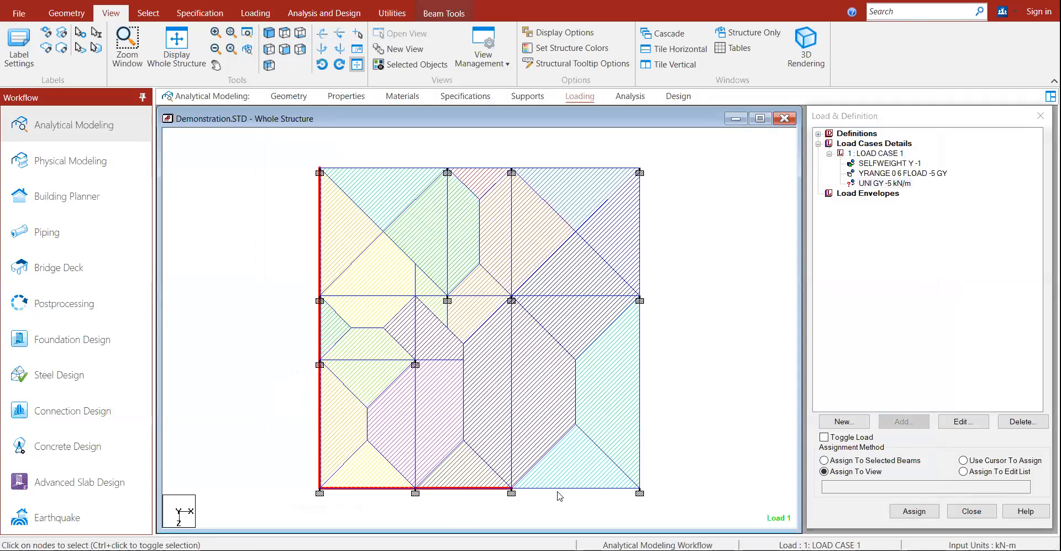
ctrl+click(559, 490)
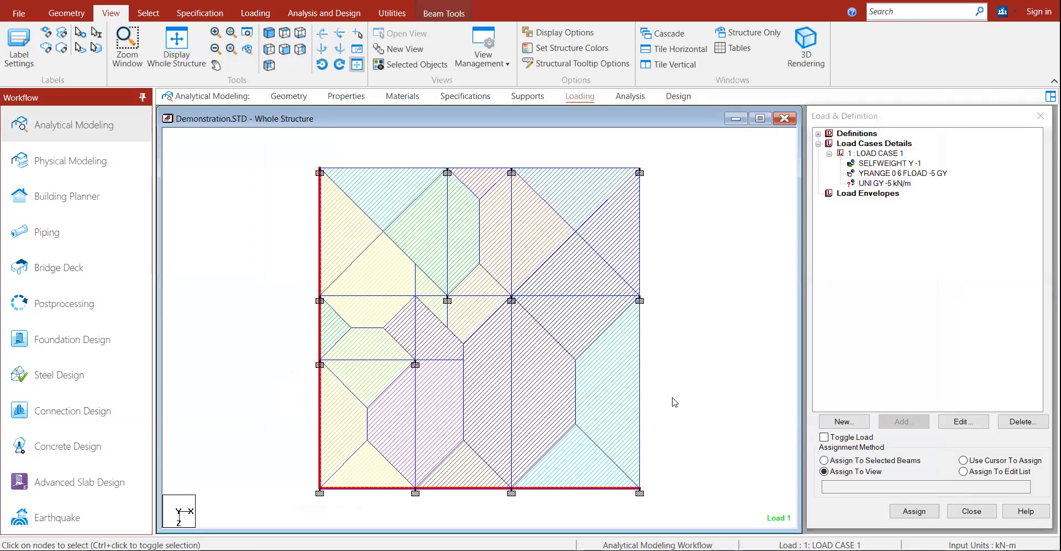
ctrl+click(640, 369)
ctrl+click(592, 172)
ctrl+click(494, 172)
ctrl+click(393, 169)
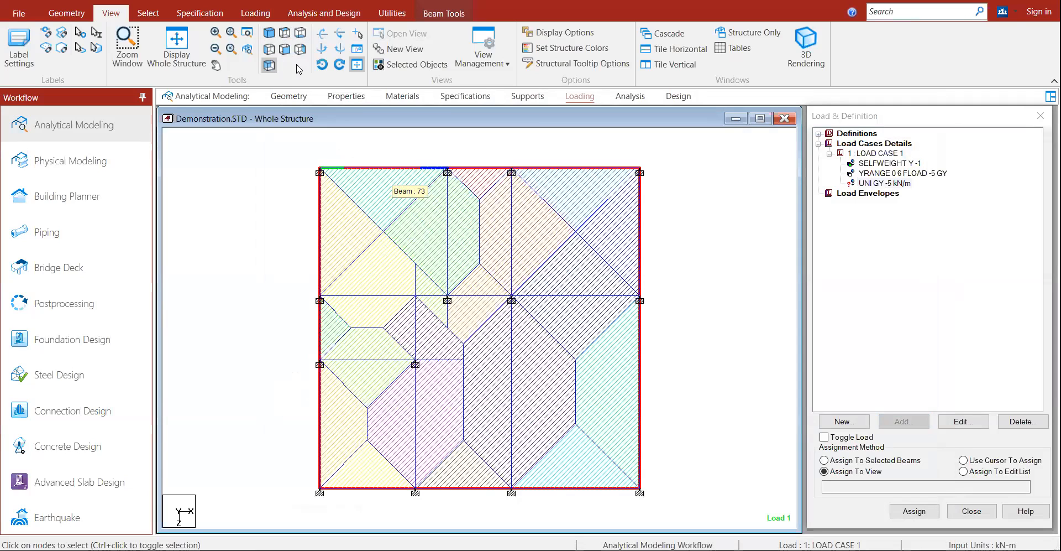
Step: In isometric view, drop the top-floor edge beams and add two interior members to the selection
click(270, 33)
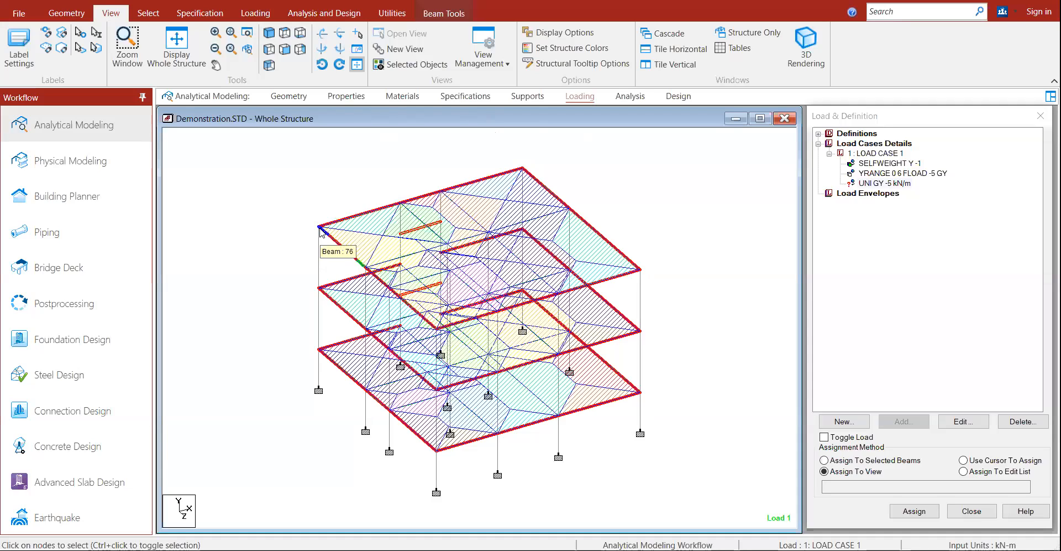
ctrl+click(361, 215)
ctrl+click(344, 247)
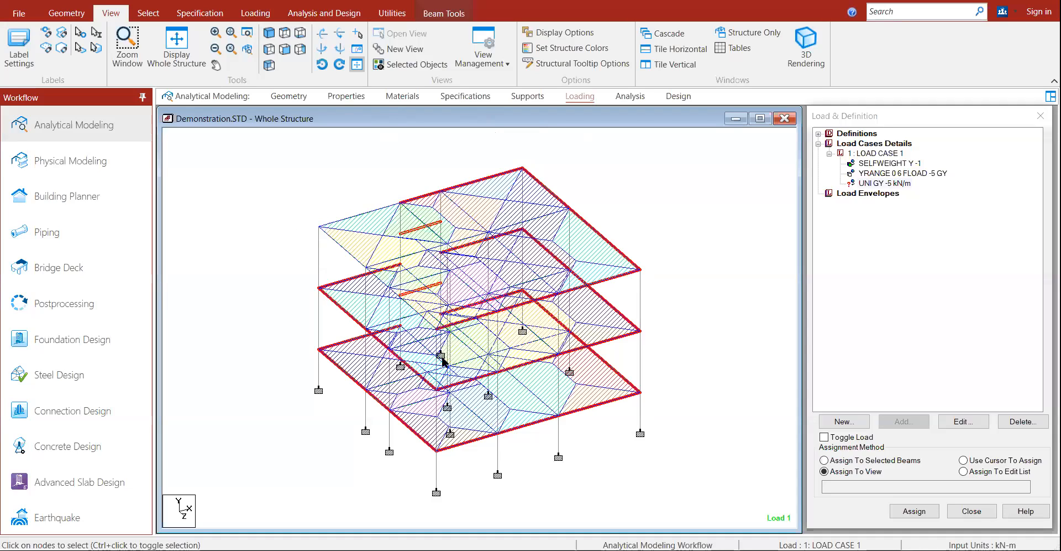
ctrl+click(522, 323)
ctrl+click(569, 296)
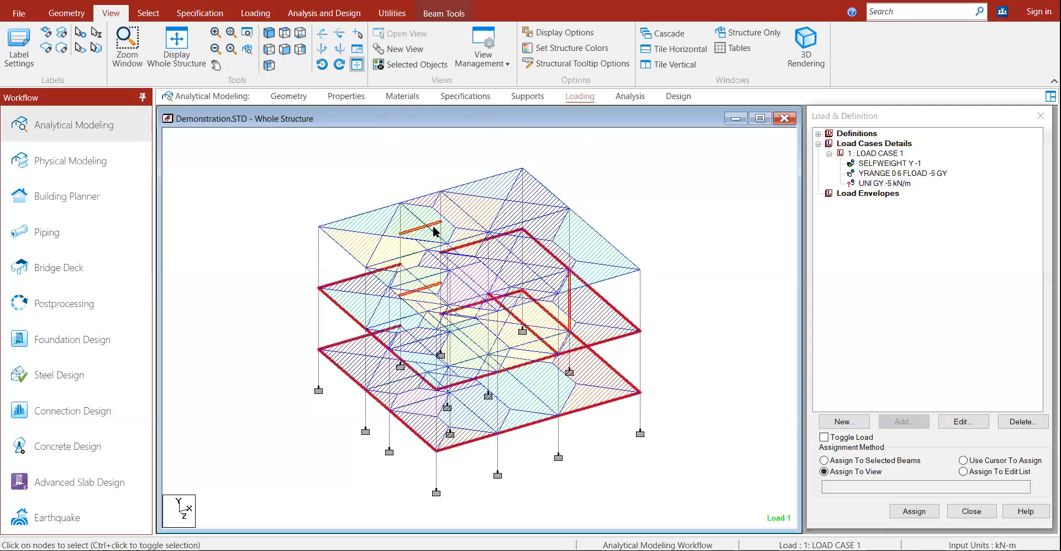
Step: Assign the UNI GY -5 kN/m load to the selected beams and clear the selection
click(885, 183)
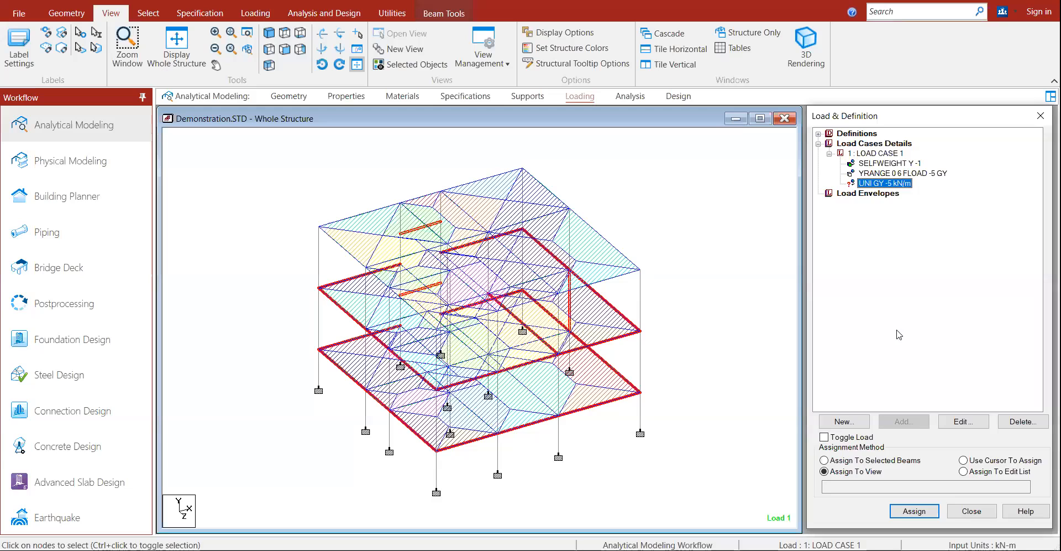
click(878, 463)
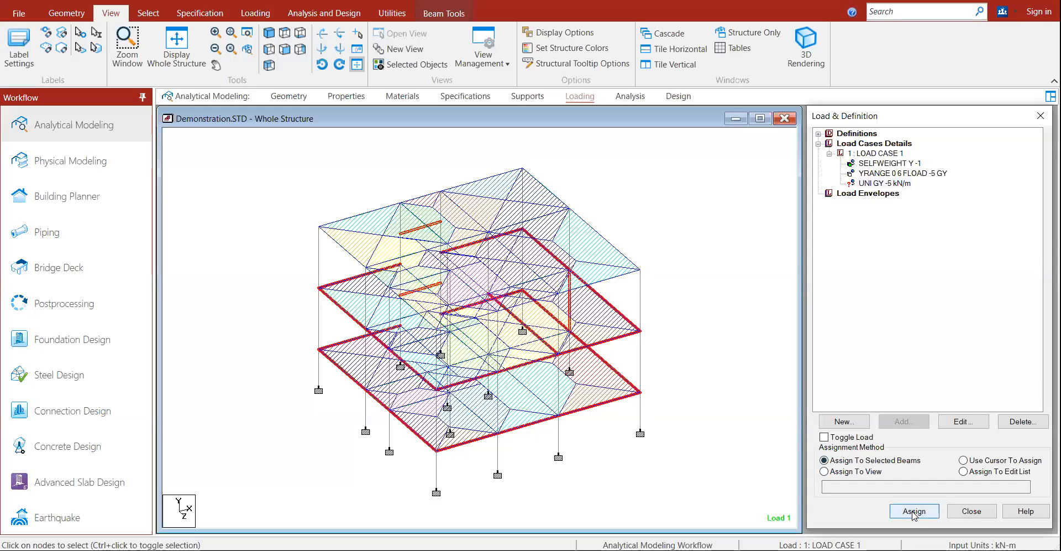
click(914, 511)
click(959, 362)
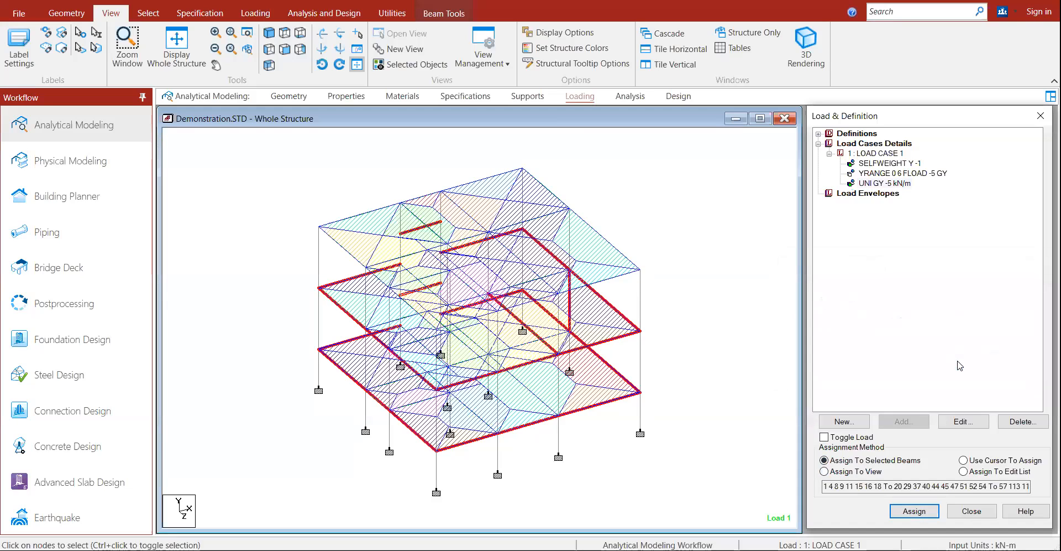
click(887, 183)
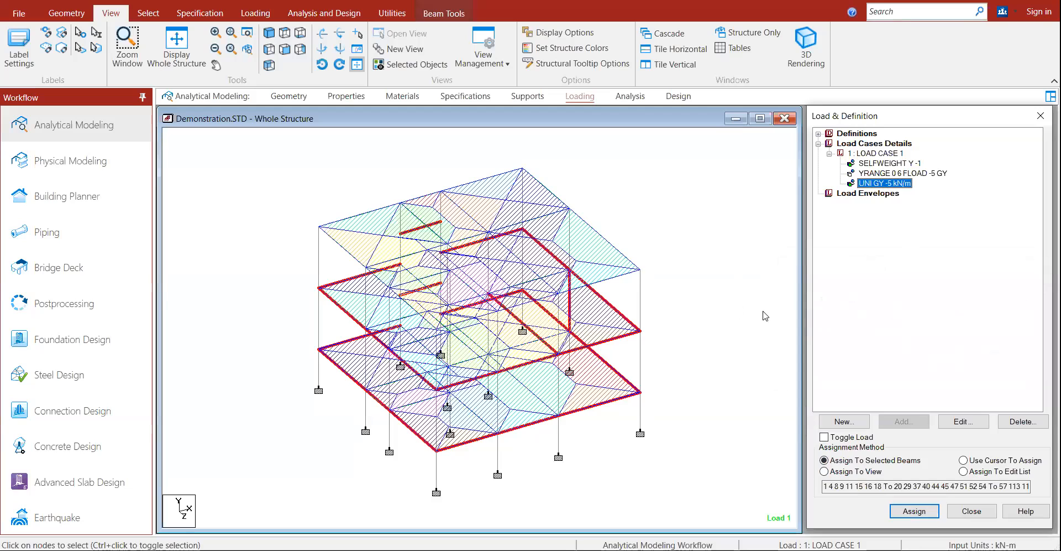
click(722, 240)
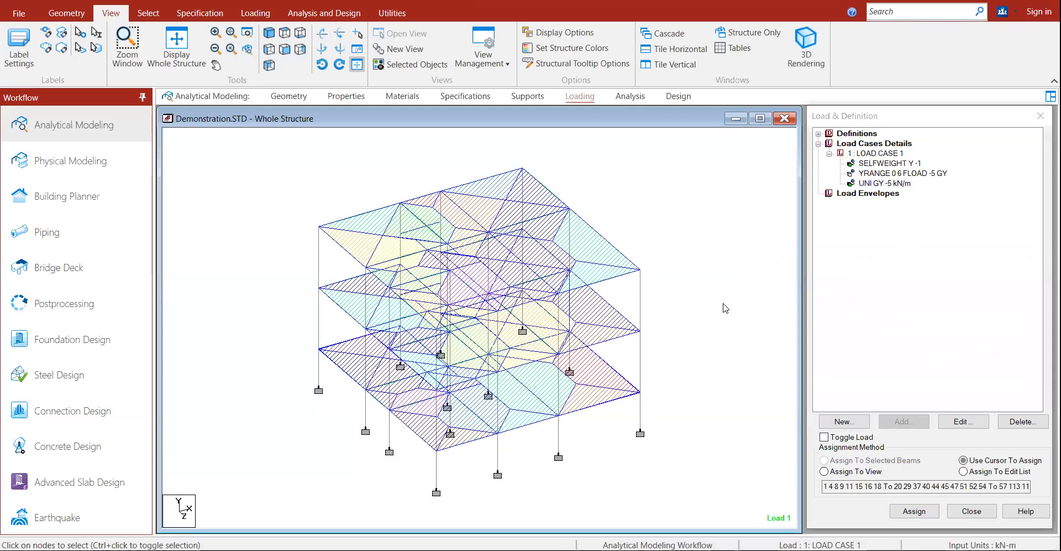
Step: Create LOAD CASE 2 as a primary load case of Live type and select it
click(884, 183)
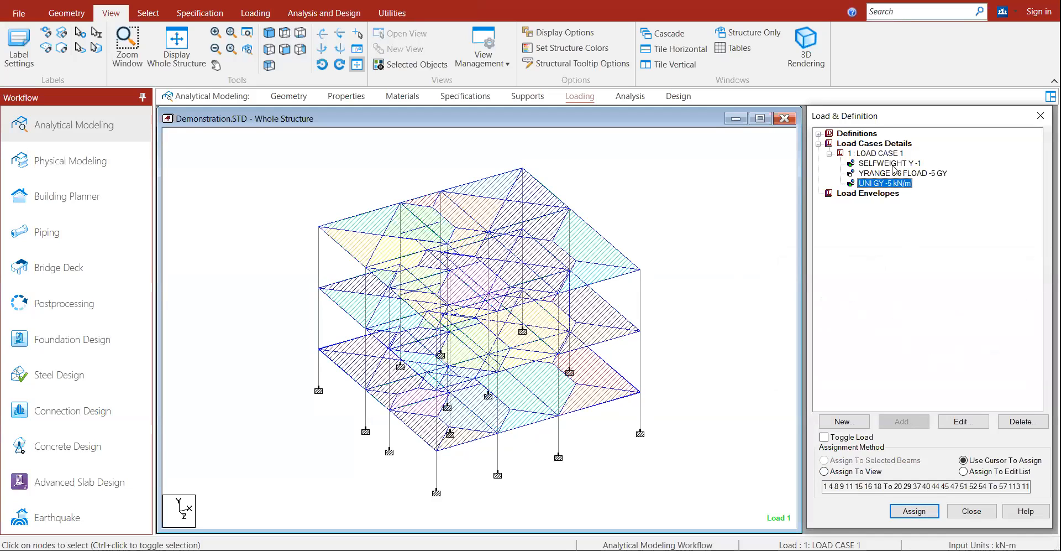
click(884, 143)
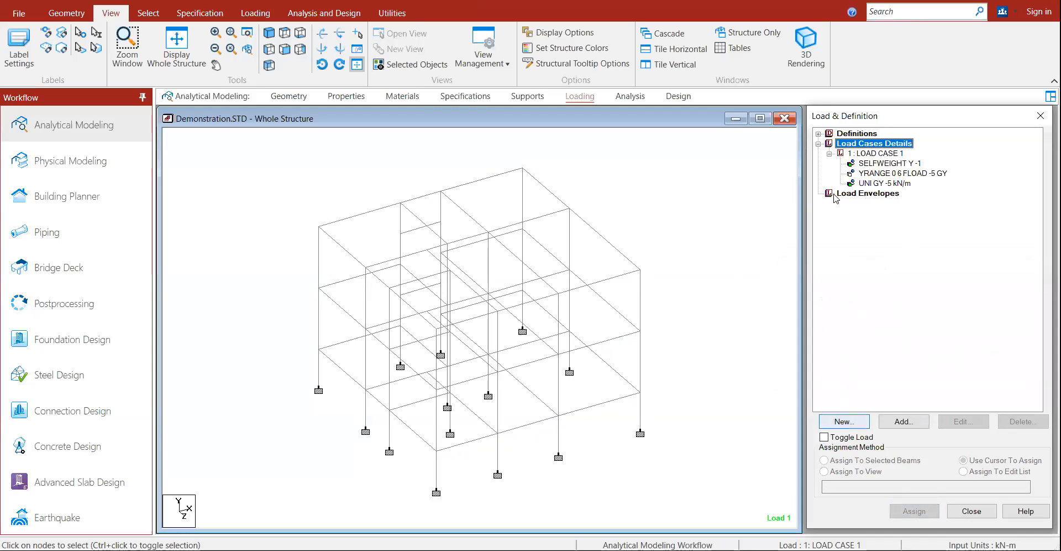
click(876, 153)
click(844, 421)
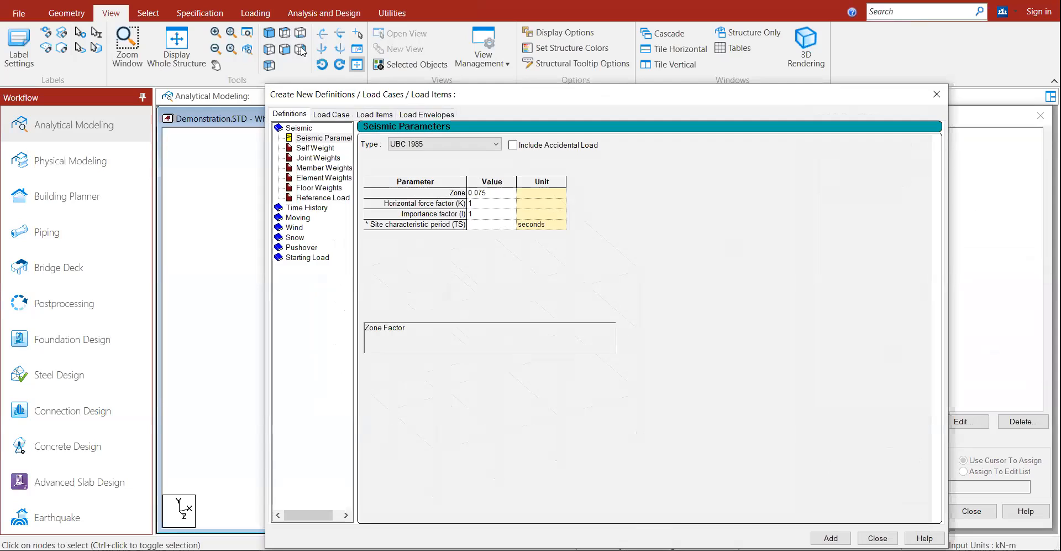
click(331, 114)
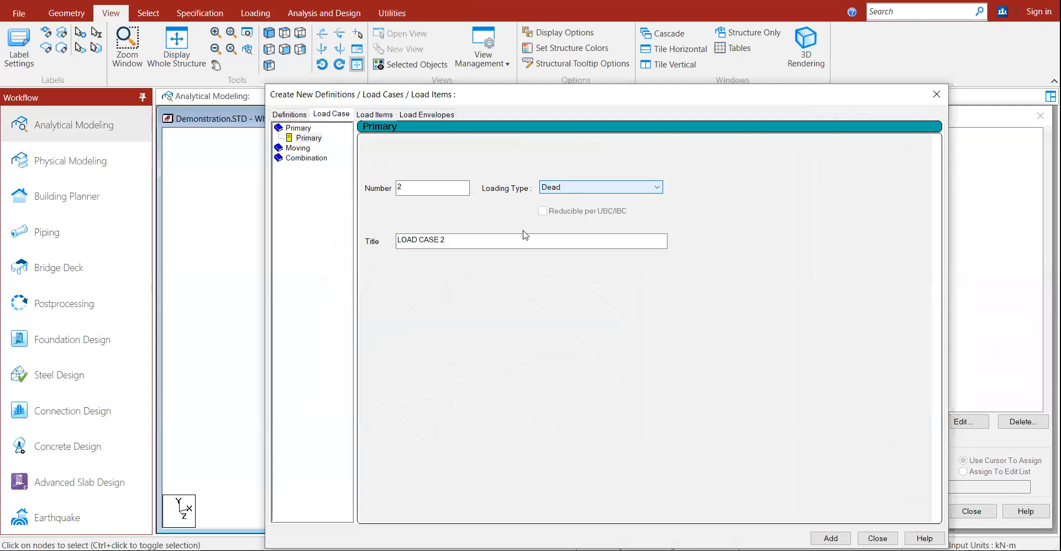
click(558, 187)
click(547, 207)
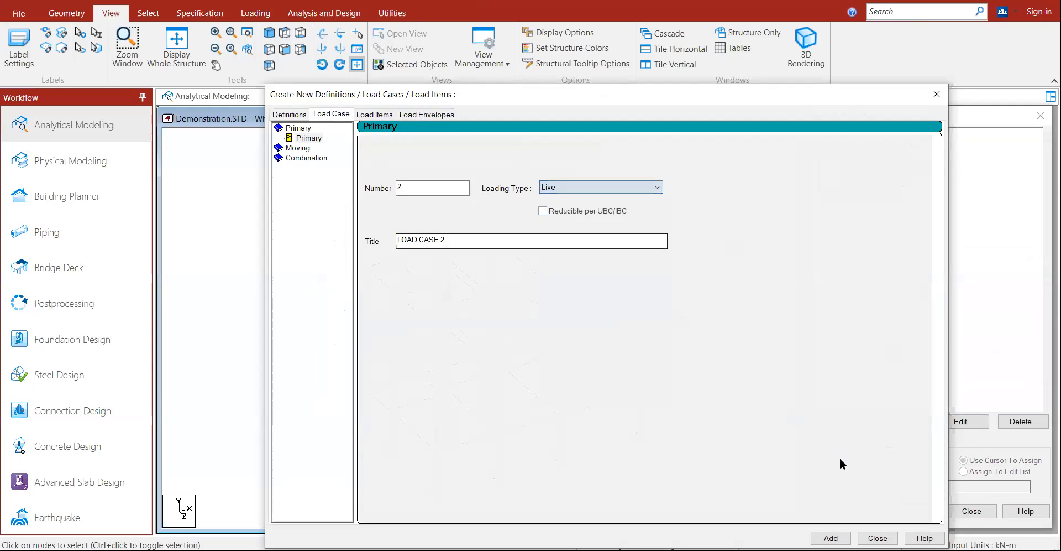
click(831, 538)
click(877, 538)
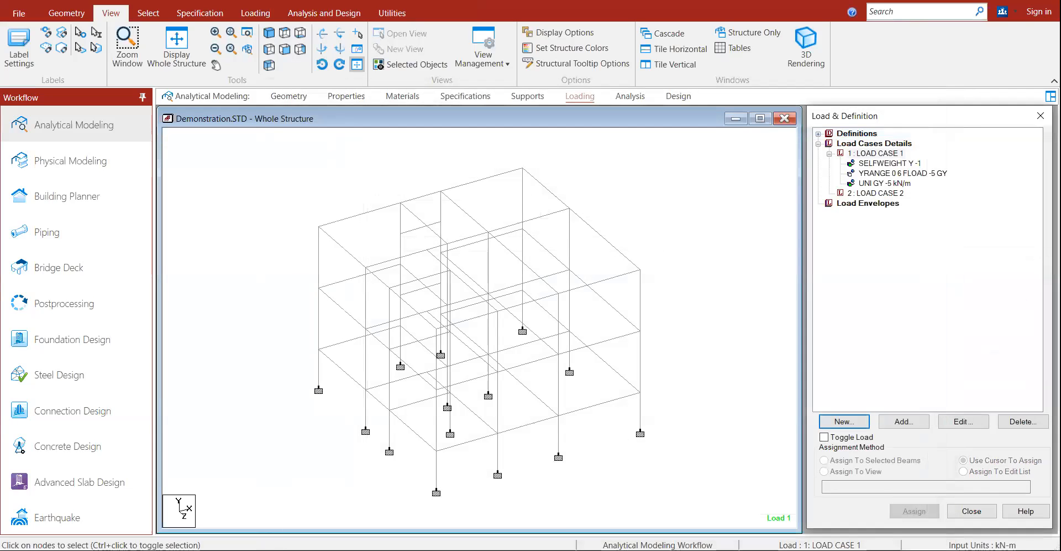
click(864, 194)
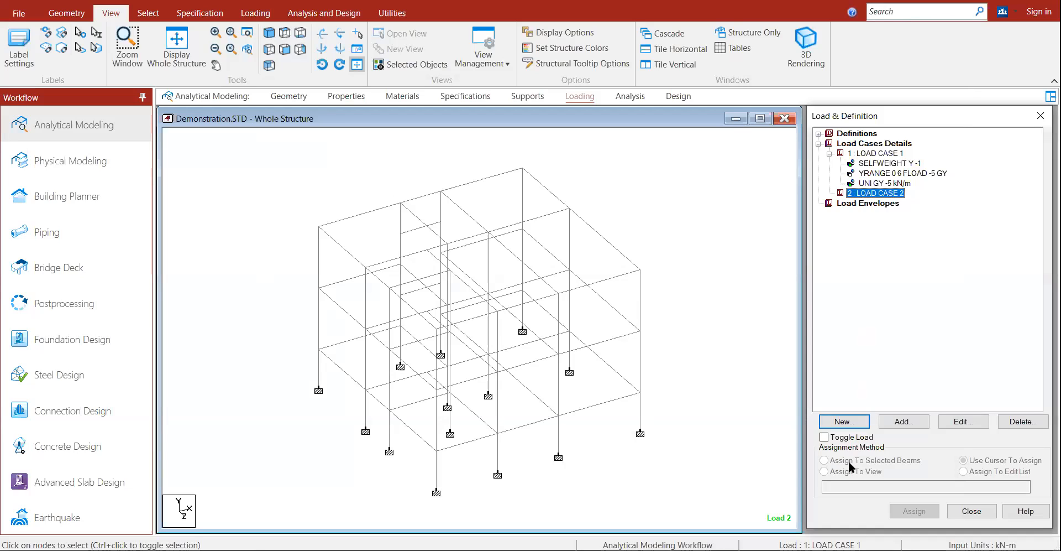
Step: Add a -4 kN/m2 floor load to LOAD CASE 2
click(894, 421)
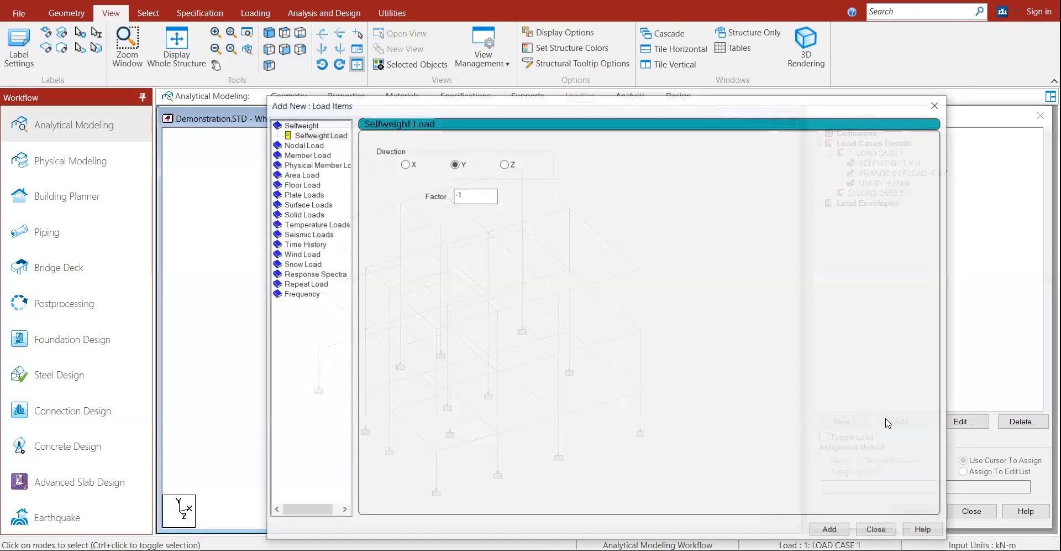
click(293, 184)
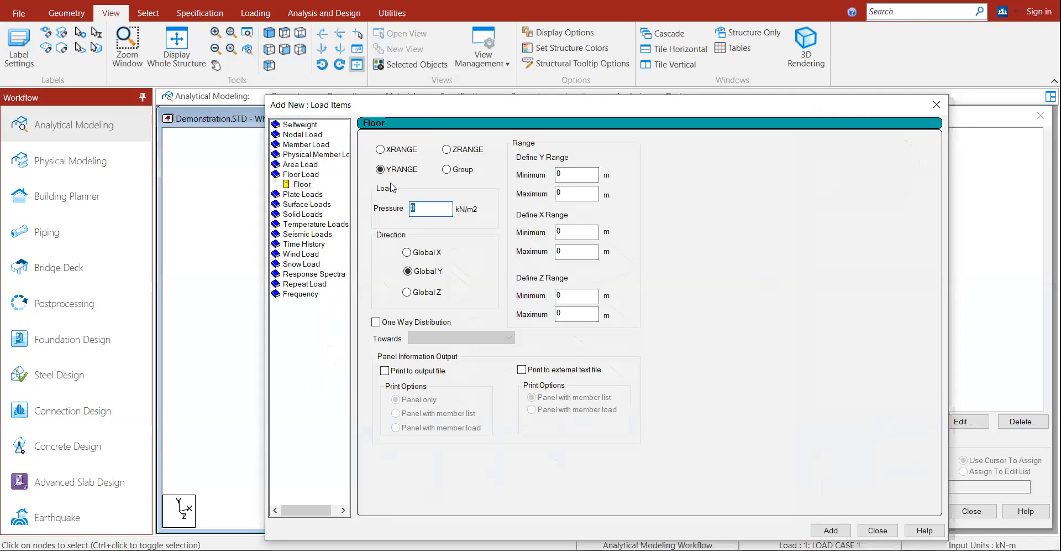
text(-4)
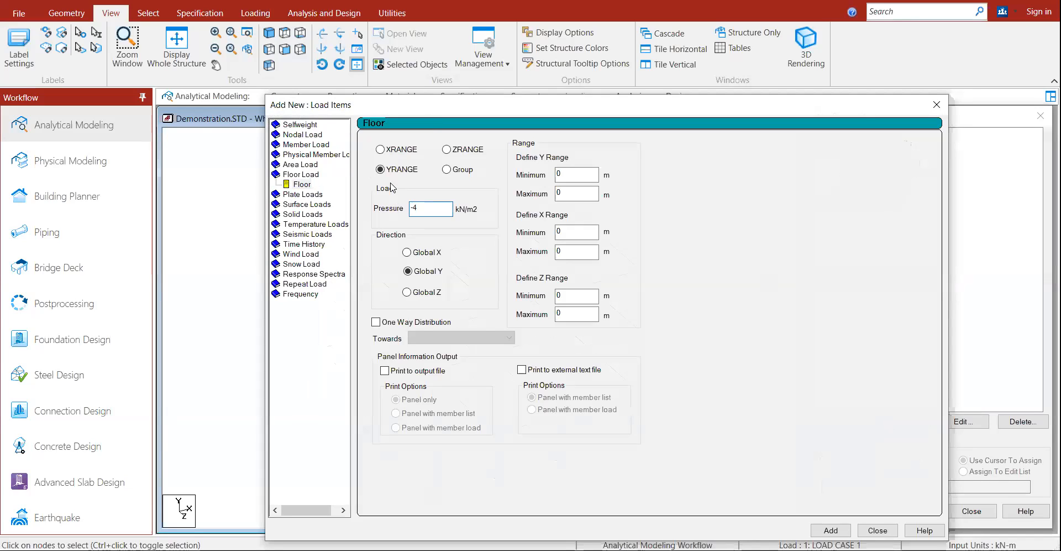
click(831, 530)
click(882, 204)
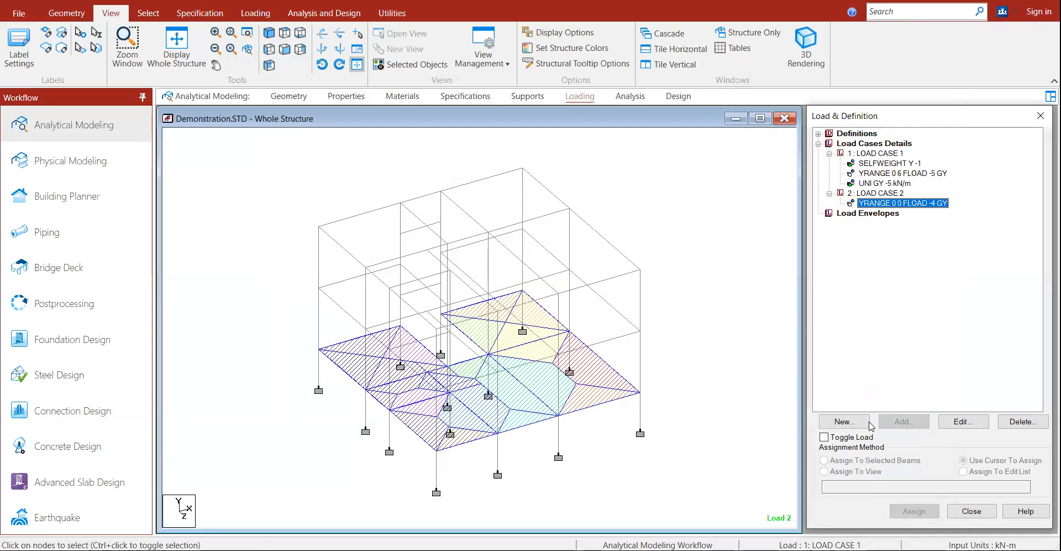
Step: Raise the floor load's Y range maximum to 9 m and close the load panel
double_click(911, 204)
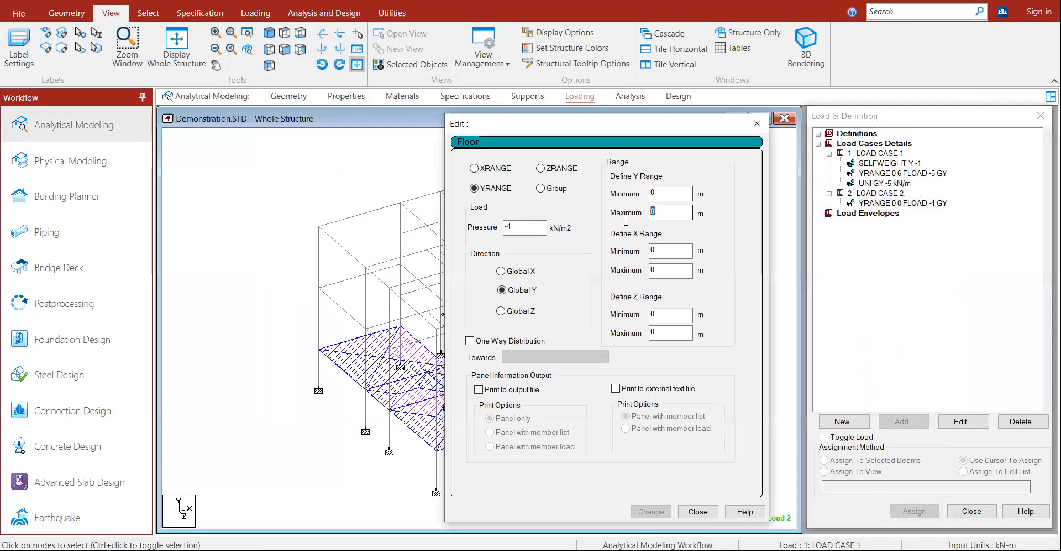
text(9)
click(652, 511)
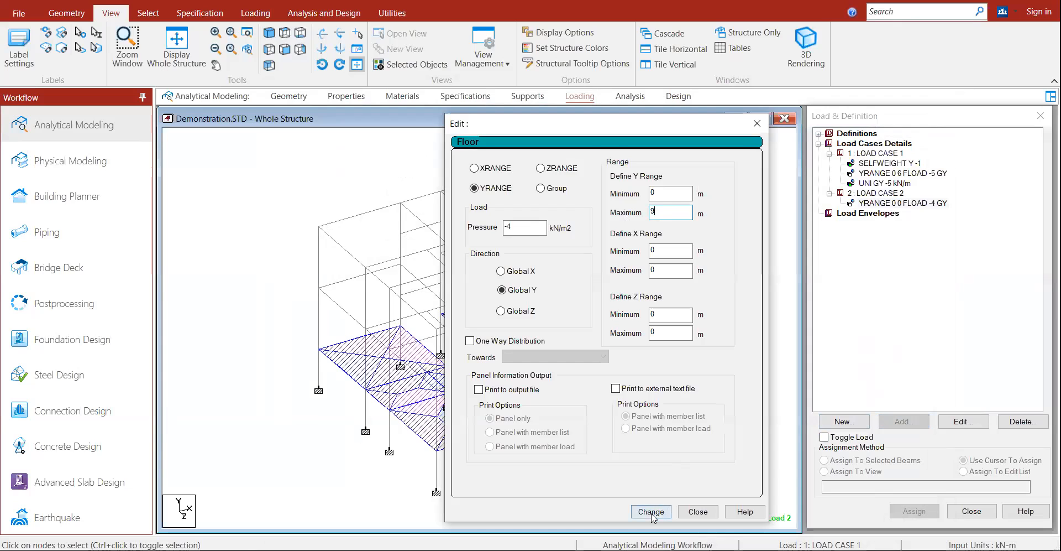
click(699, 511)
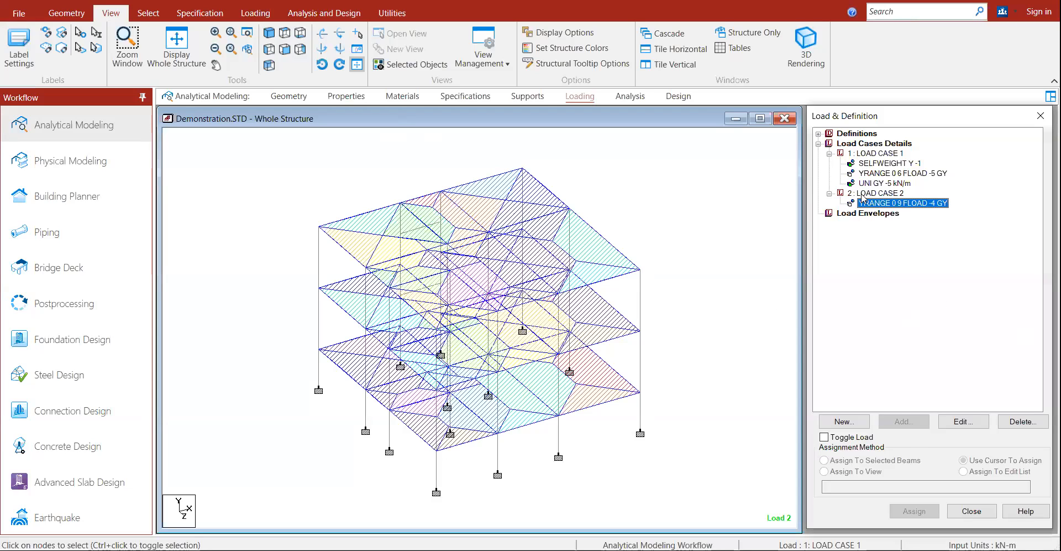
click(972, 511)
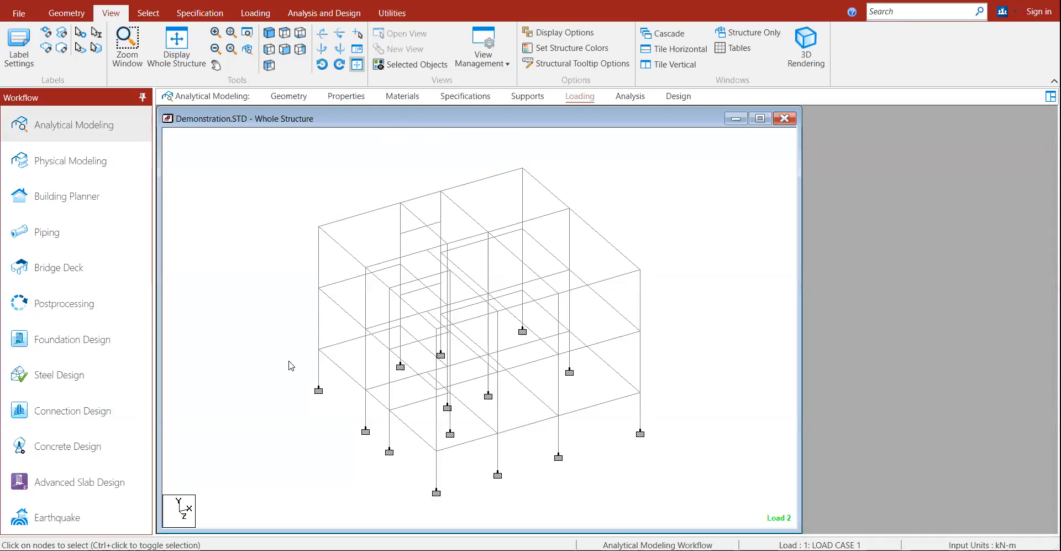
Step: Save the model, add a PERFORM ANALYSIS command, and save the structure again
key(ctrl+F5)
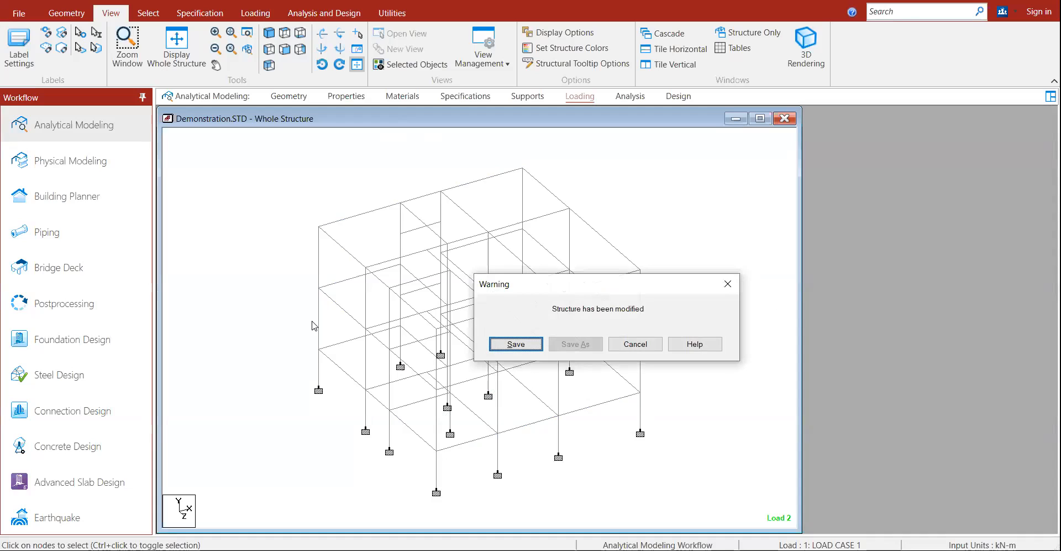
key(Return)
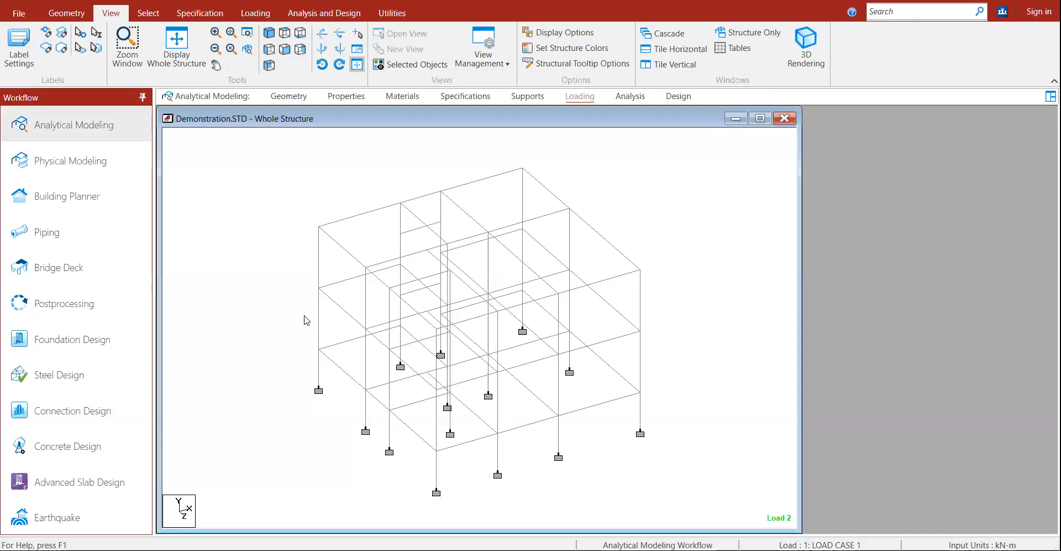
click(299, 17)
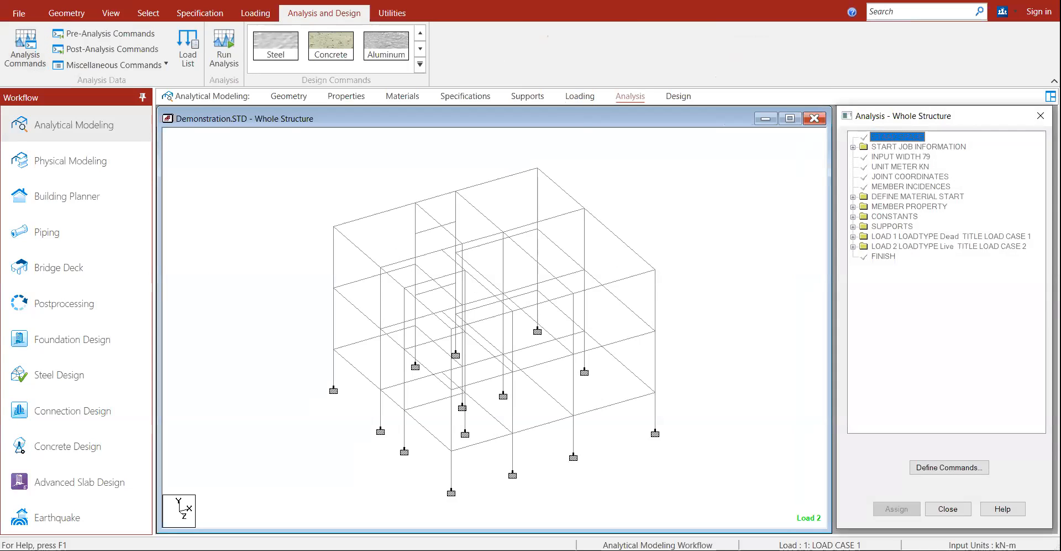
click(949, 468)
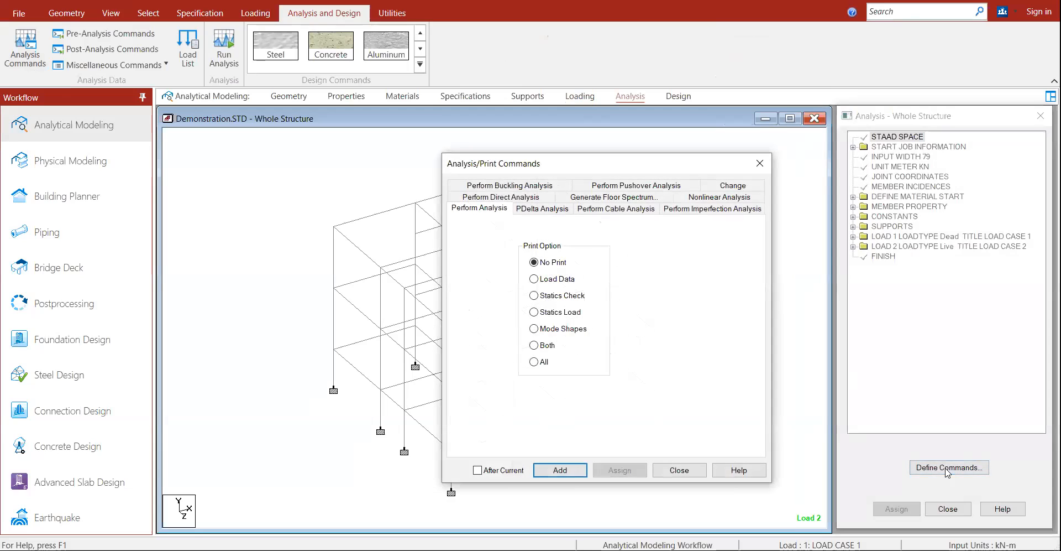
click(560, 470)
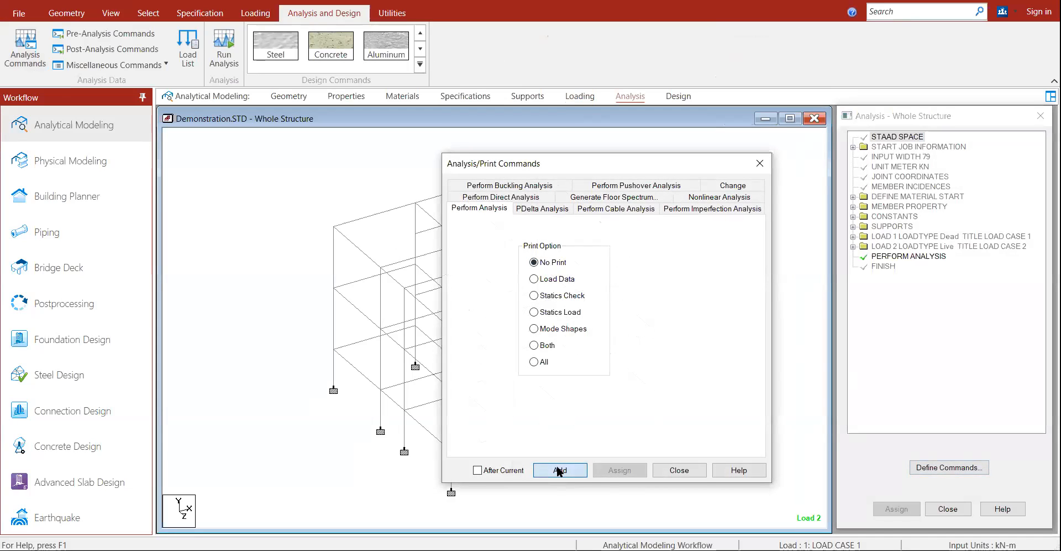
click(934, 257)
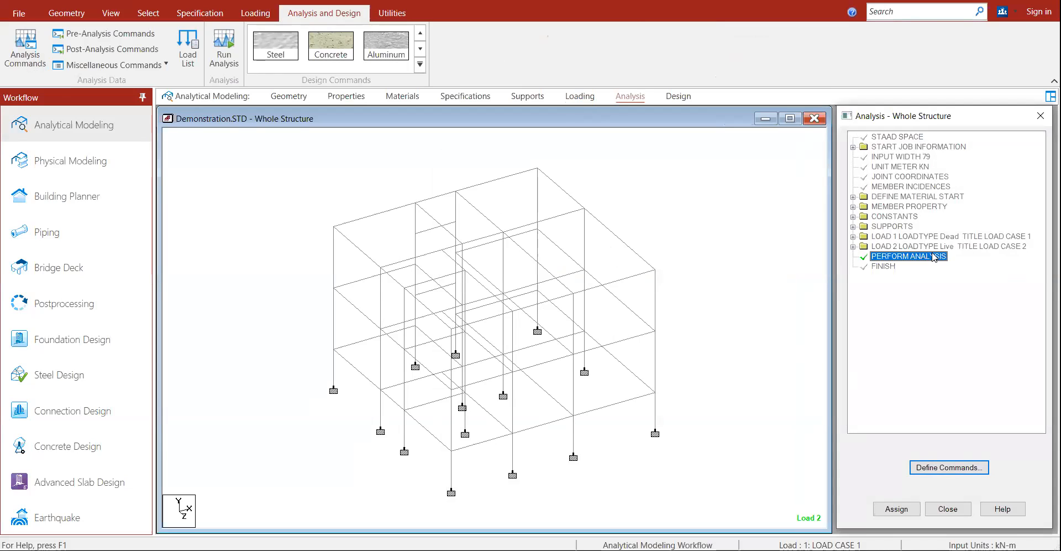
click(948, 508)
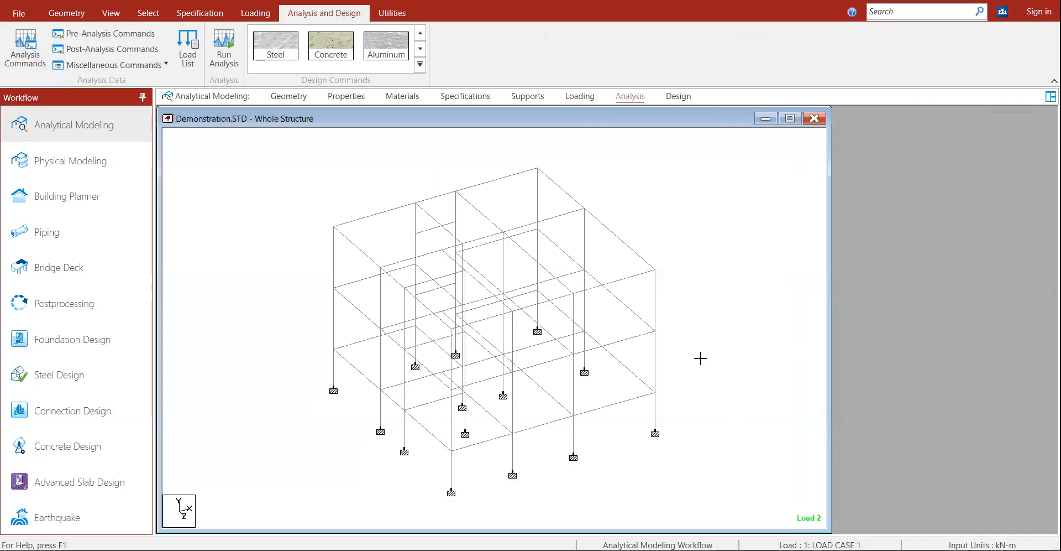
click(113, 49)
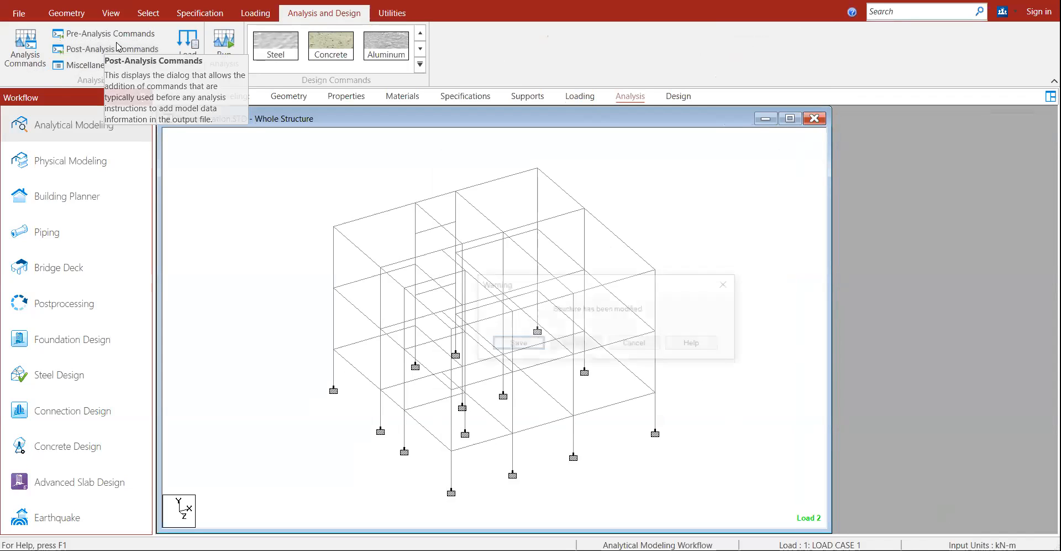
key(Return)
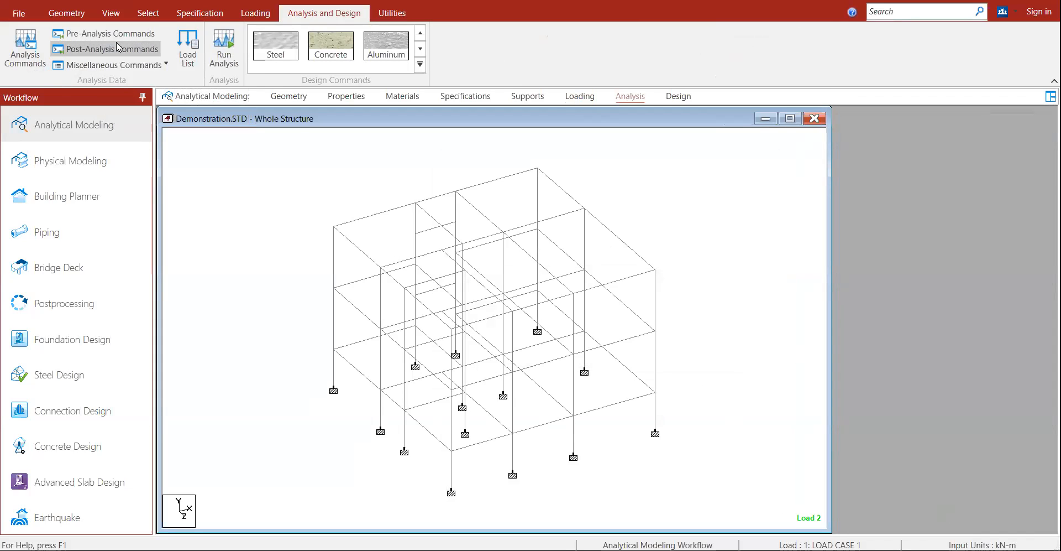
Step: Run the analysis and continue into postprocessing mode
click(231, 51)
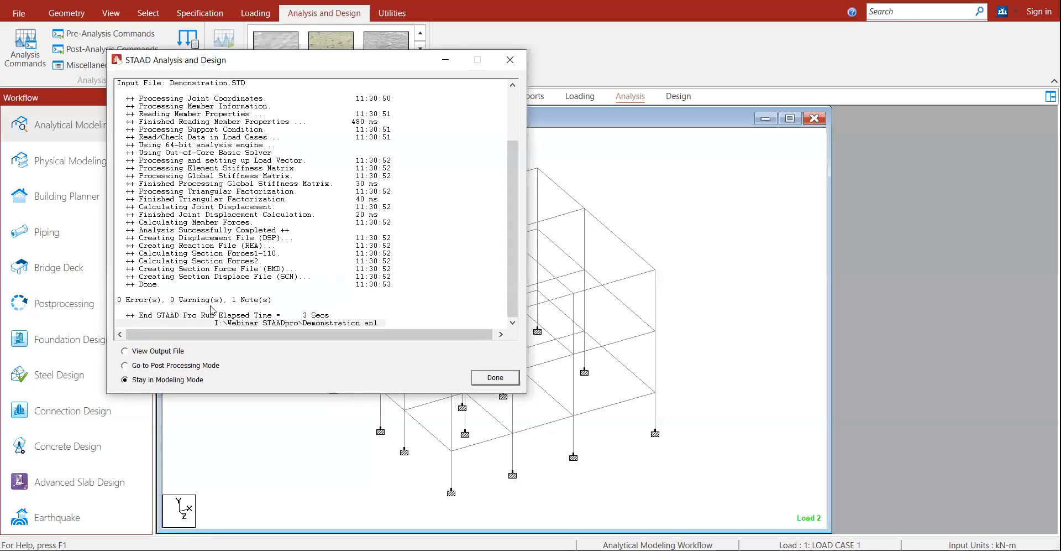
click(155, 367)
click(495, 377)
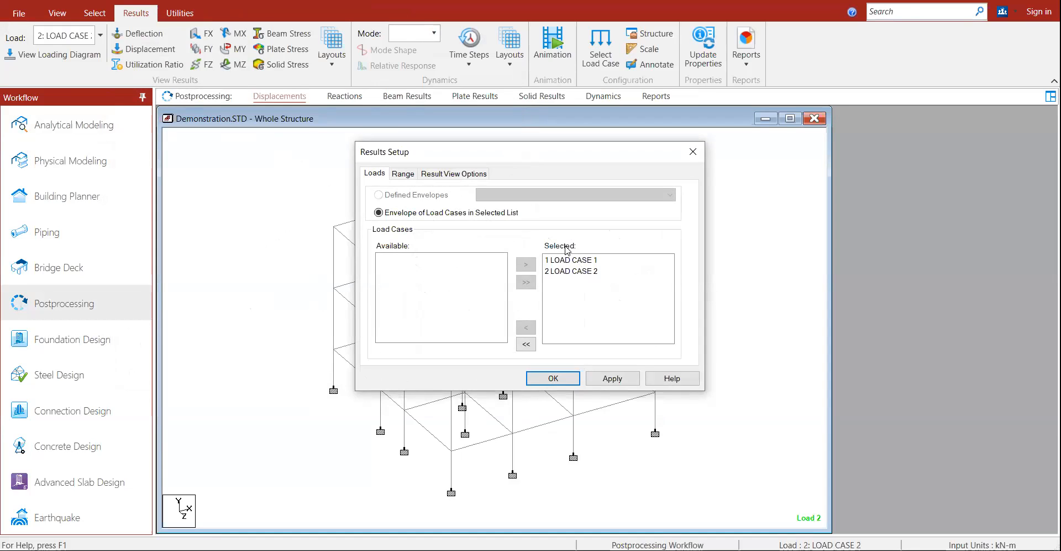
Step: Accept both load cases and show the Load 2 displacement in a maximized structure view
click(554, 378)
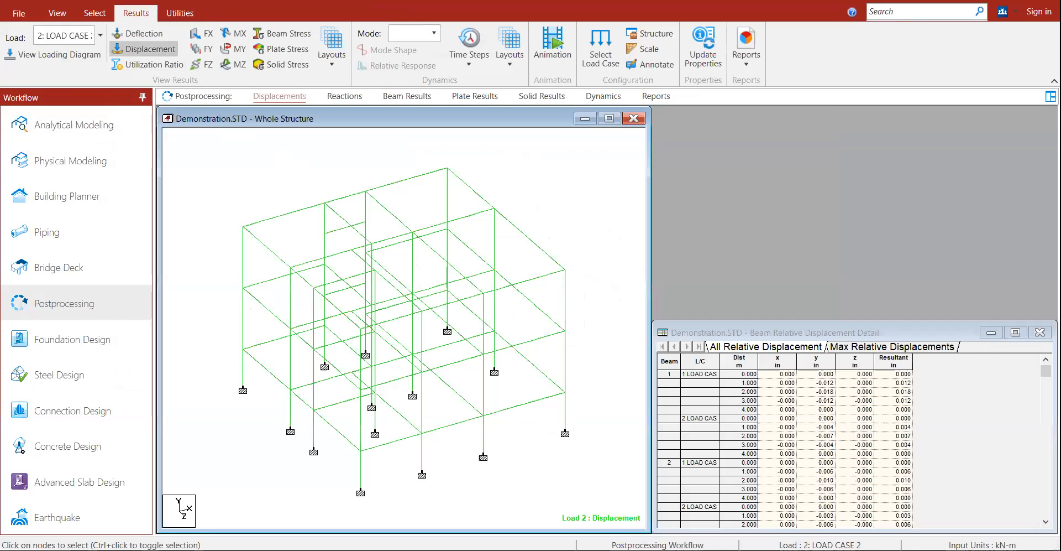
click(609, 118)
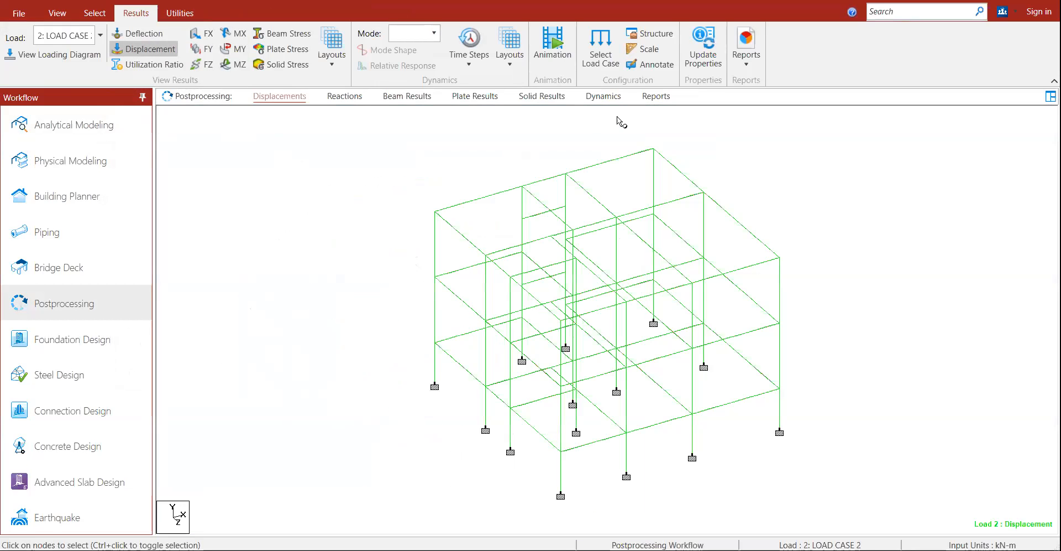
click(149, 49)
click(149, 50)
Step: Set the displacement diagram scale to 0.03 with Apply Immediately enabled
right_click(259, 187)
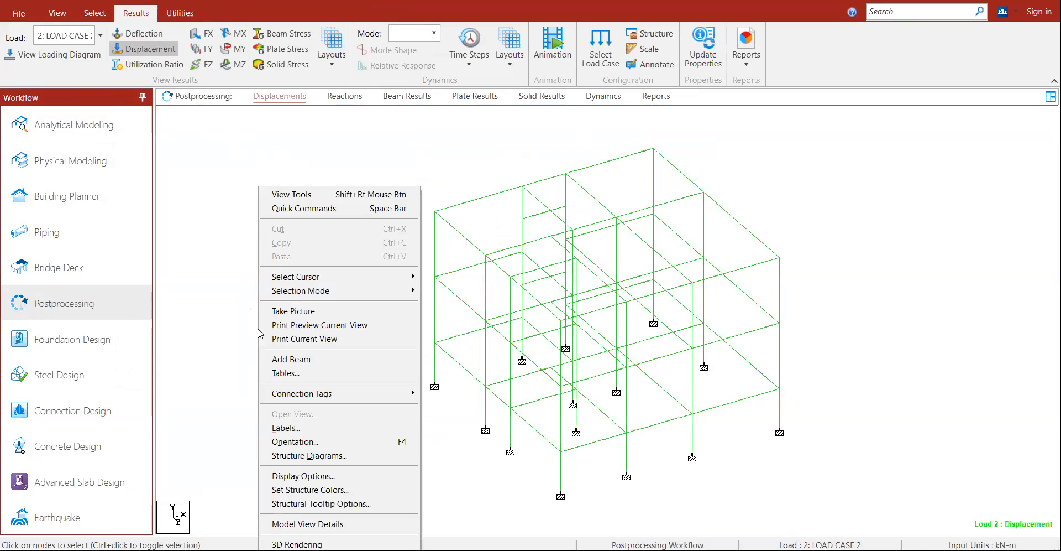
click(269, 429)
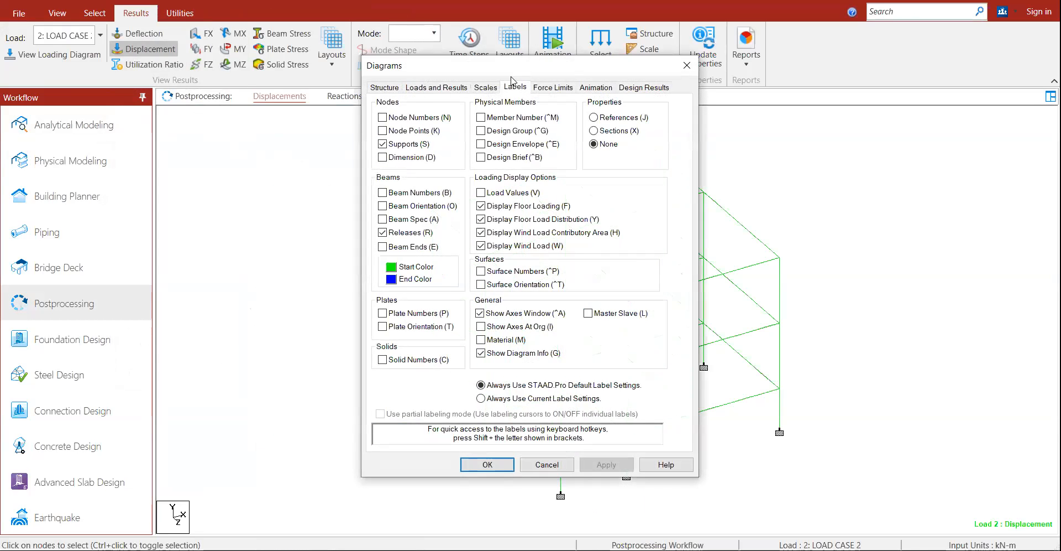
drag(508, 66, 200, 39)
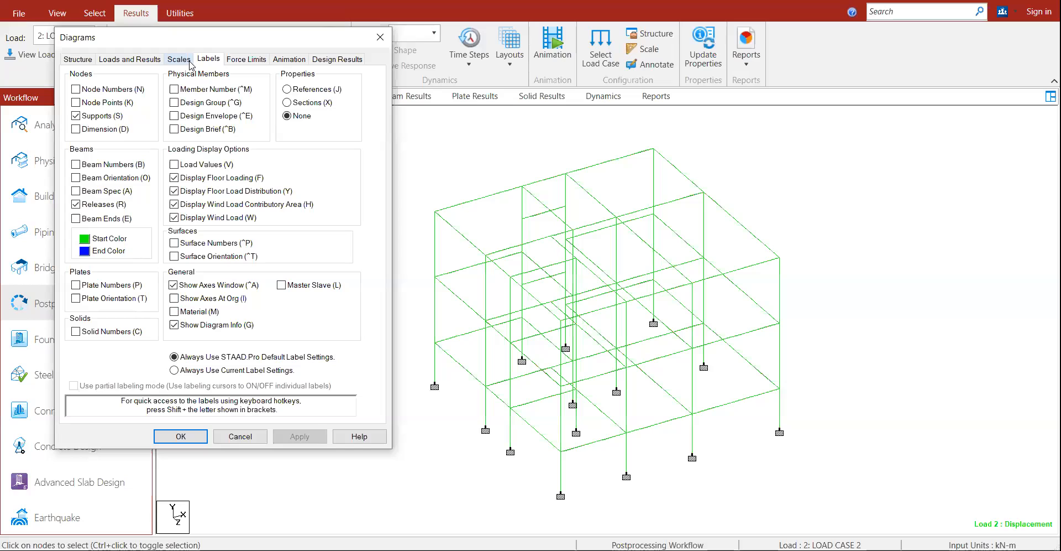
click(179, 59)
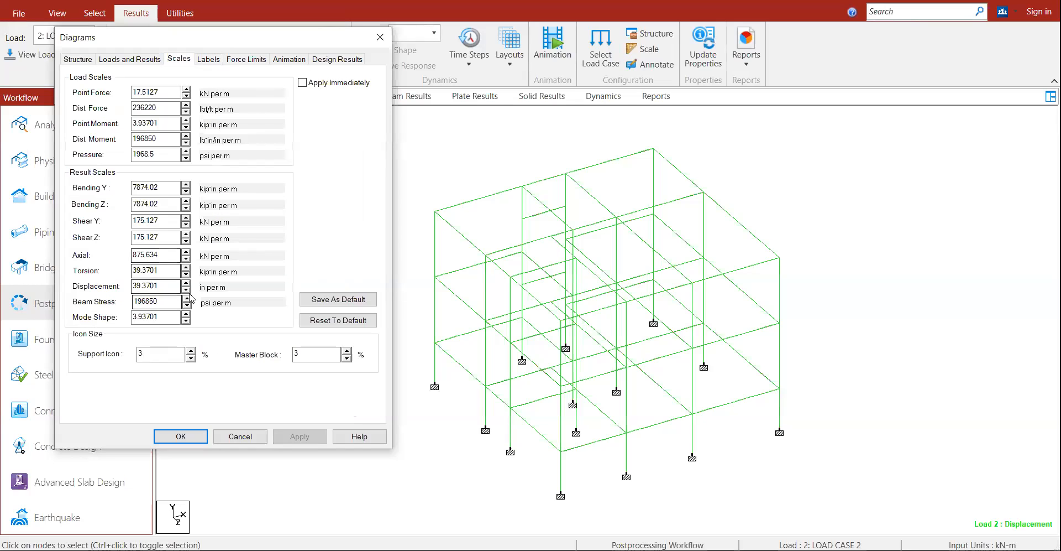
click(303, 82)
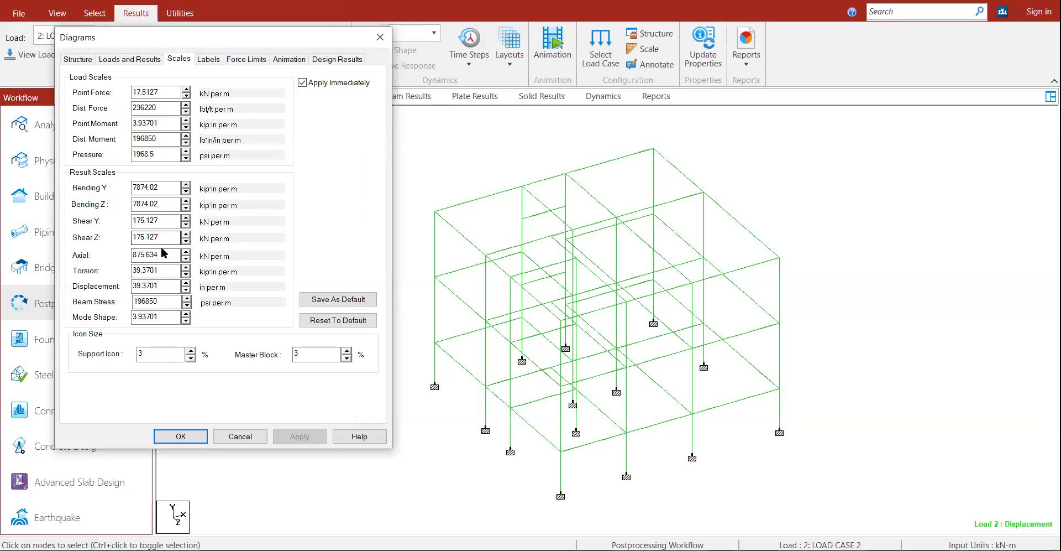
click(187, 290)
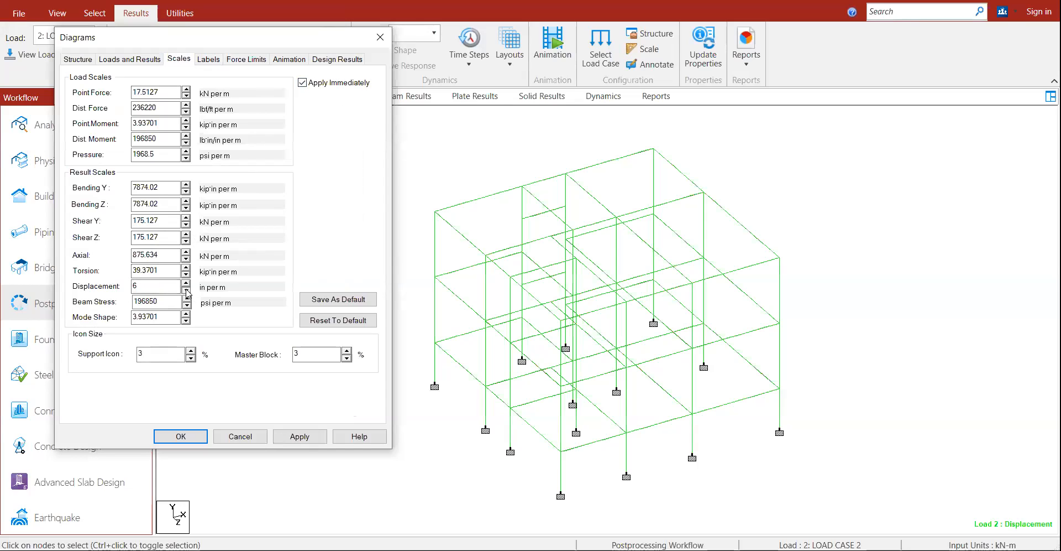
click(186, 290)
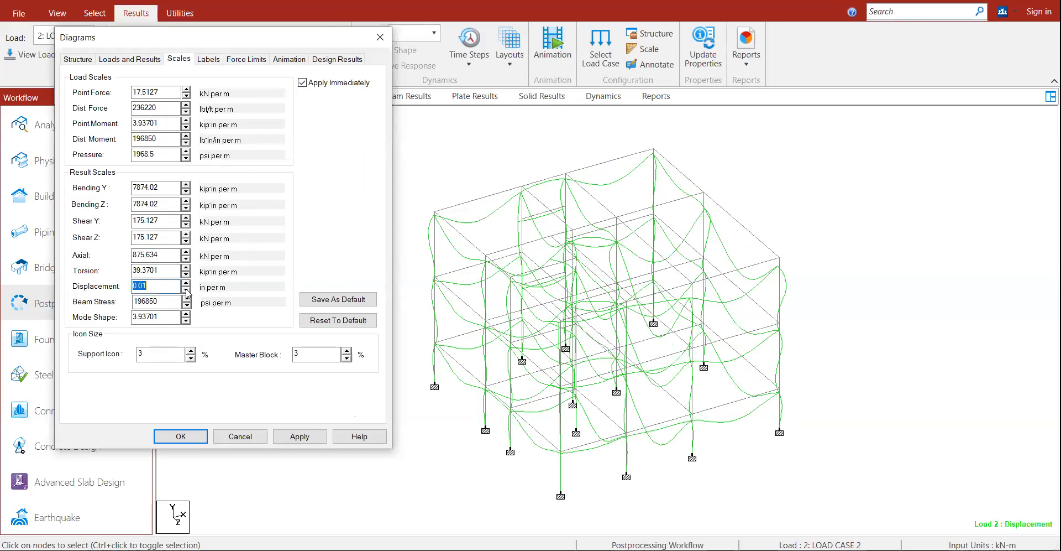
click(187, 283)
click(187, 282)
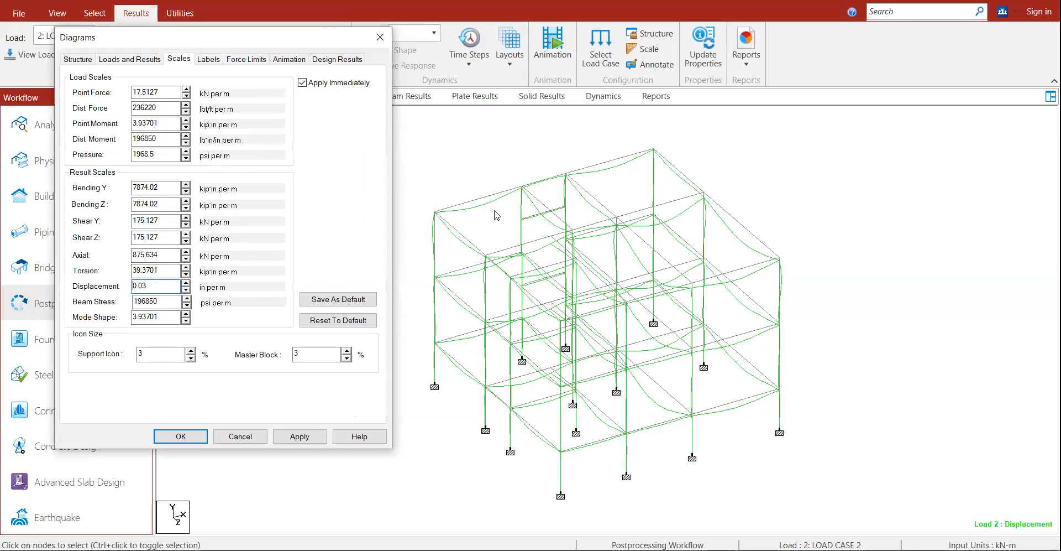
click(181, 437)
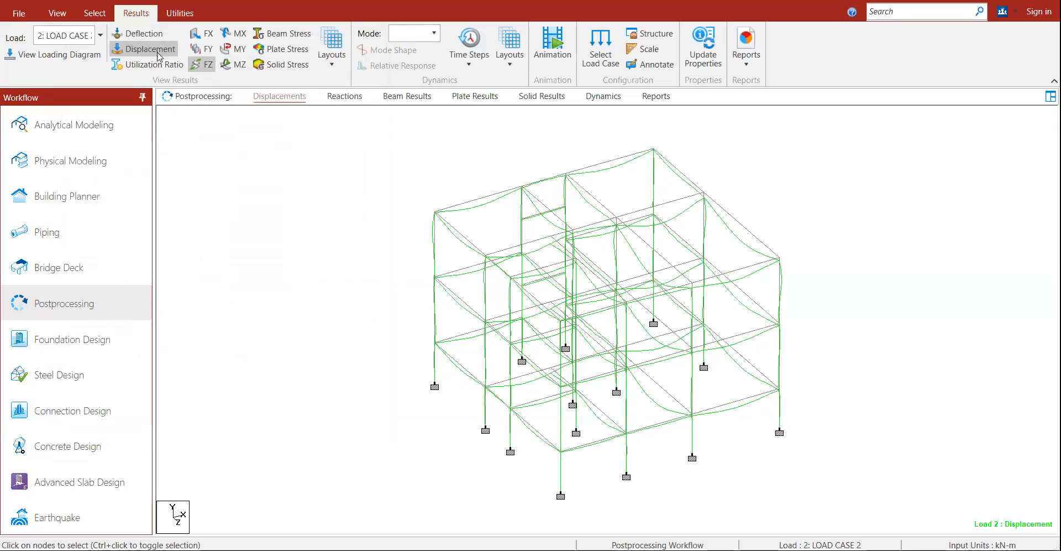
click(150, 50)
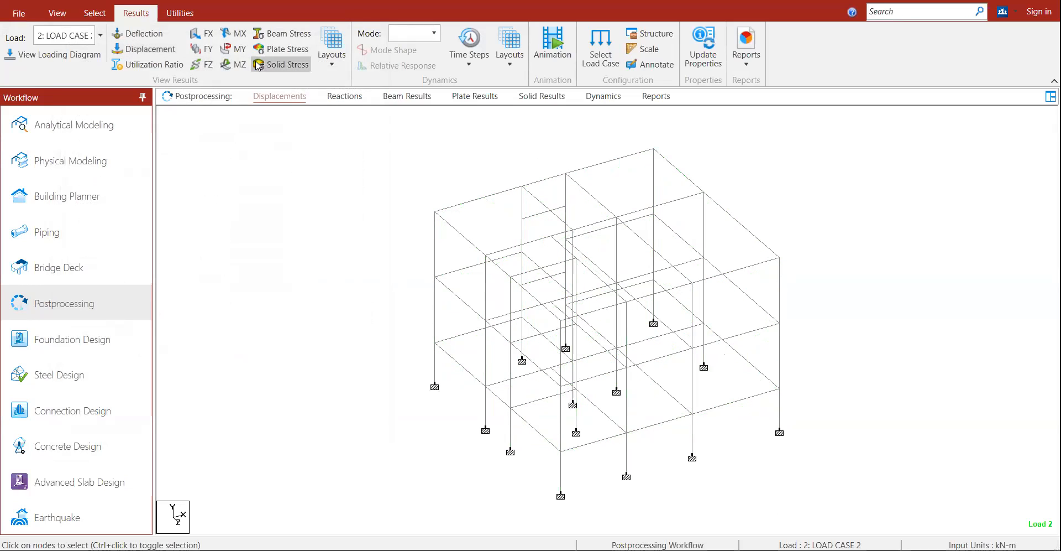
Step: Show the Load 2 Bending Z diagram and open the Scales settings with Apply Immediately on
click(236, 66)
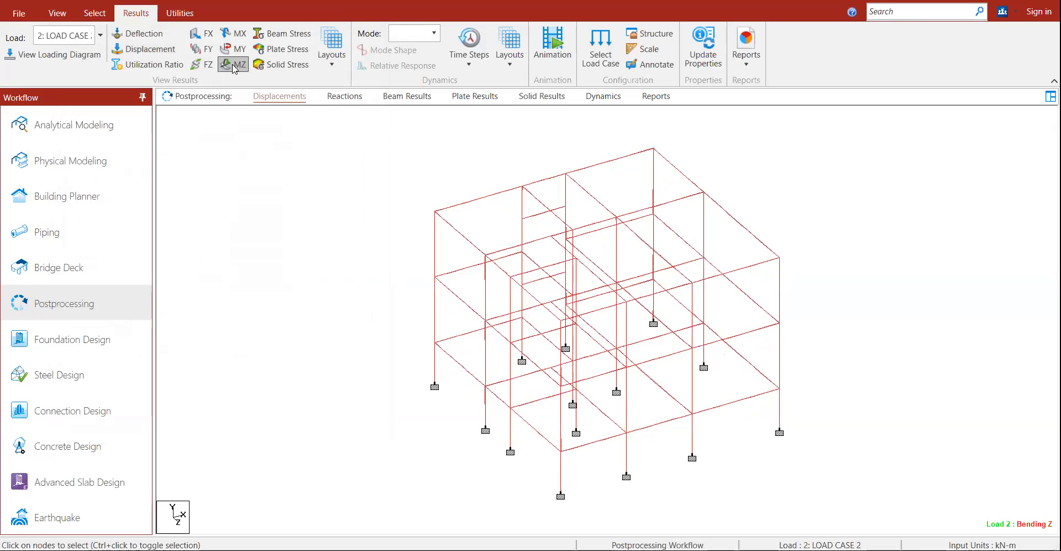
right_click(308, 374)
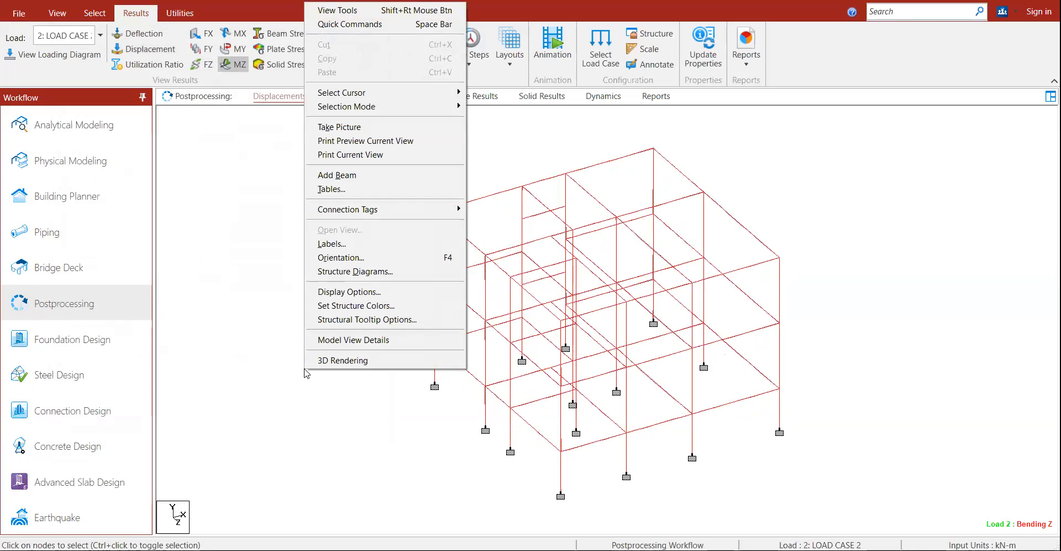
click(332, 243)
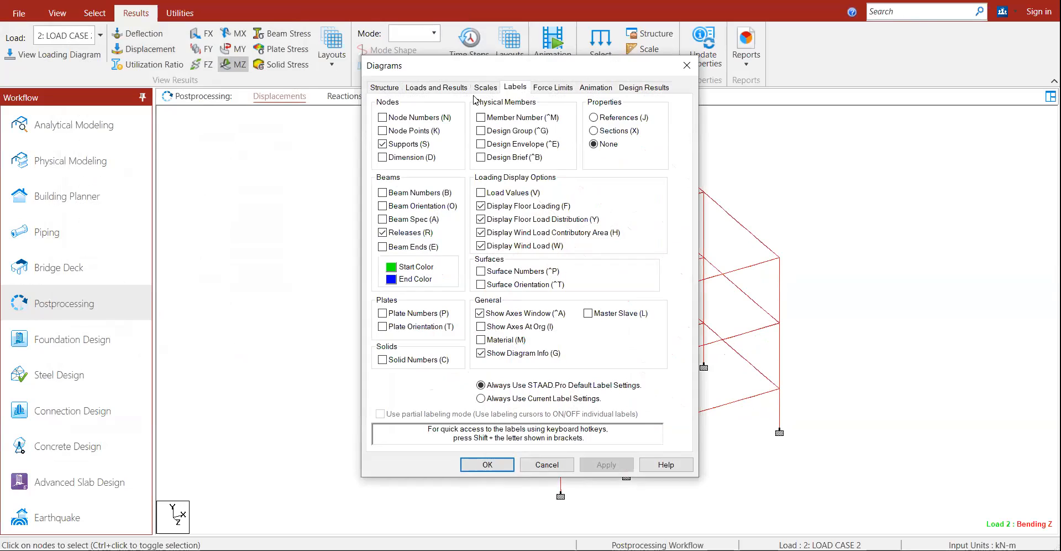
drag(454, 66, 122, 13)
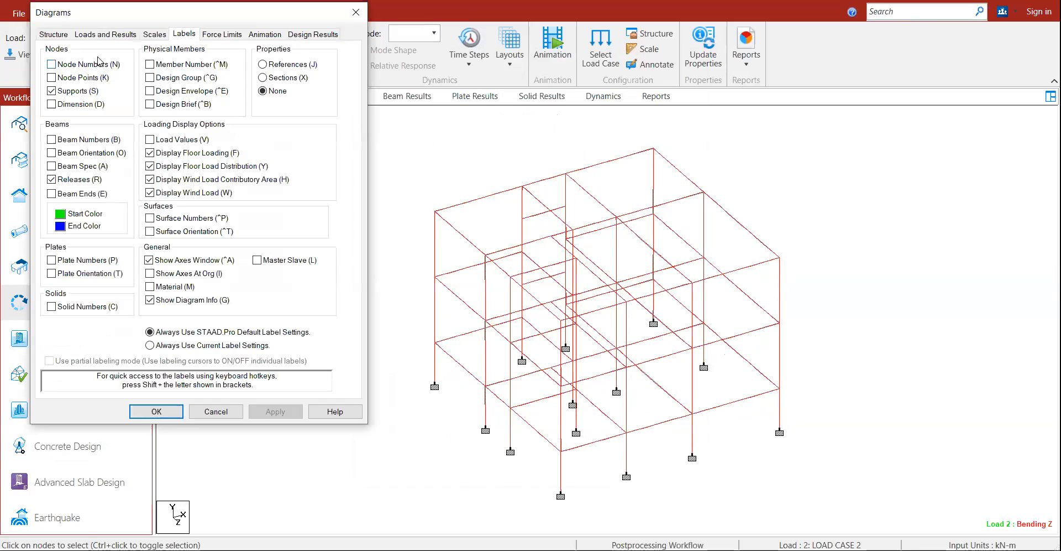
click(155, 34)
click(278, 58)
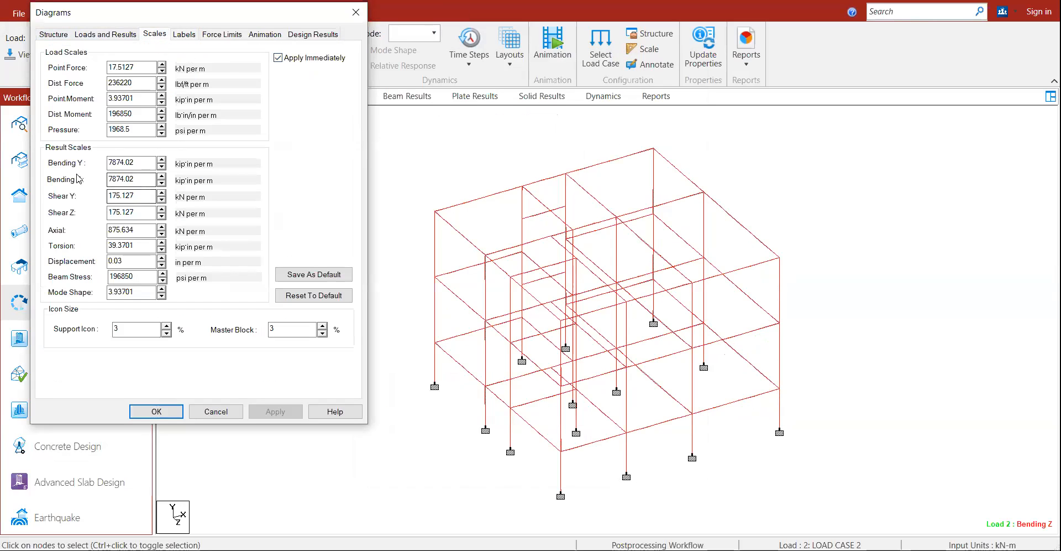
Step: Lower the Bending Z scale to 350, close the settings, and display the Shear Y diagram
click(163, 183)
click(162, 183)
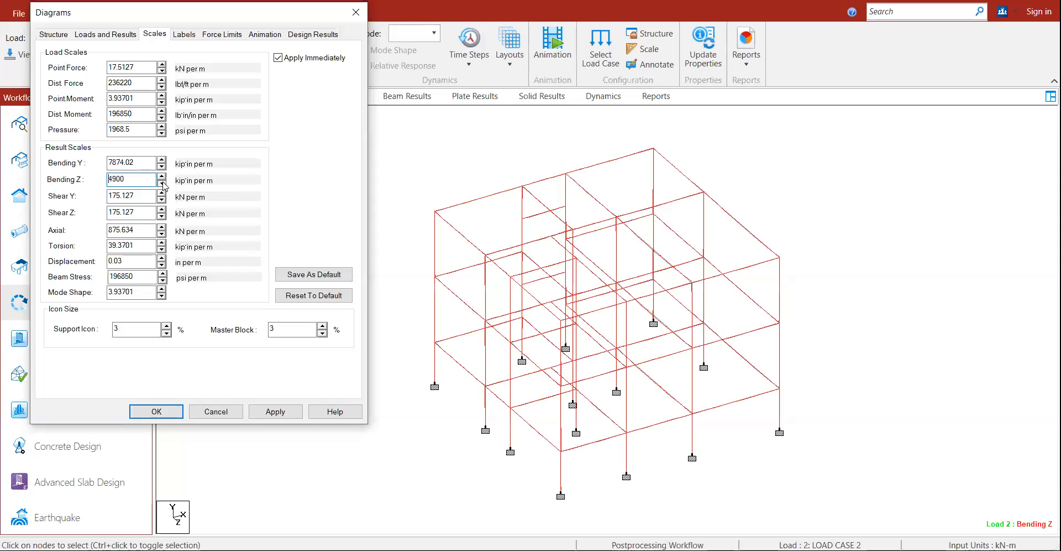
click(163, 183)
click(163, 183)
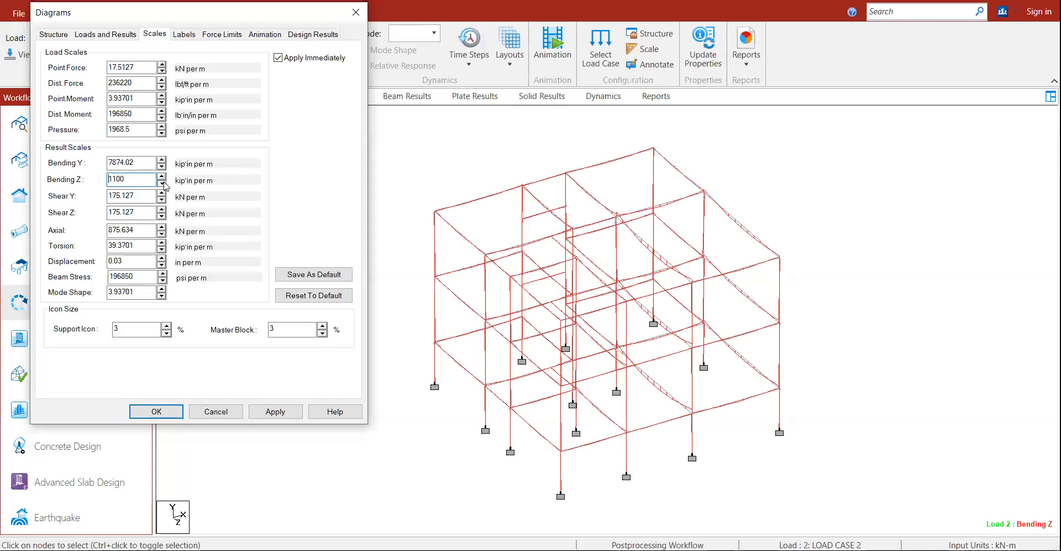
click(163, 183)
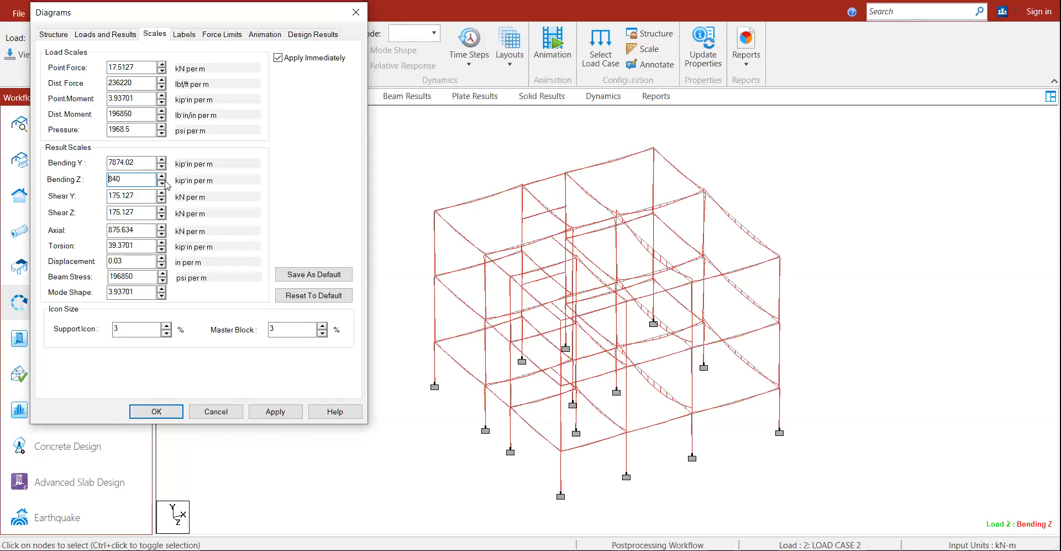
click(163, 183)
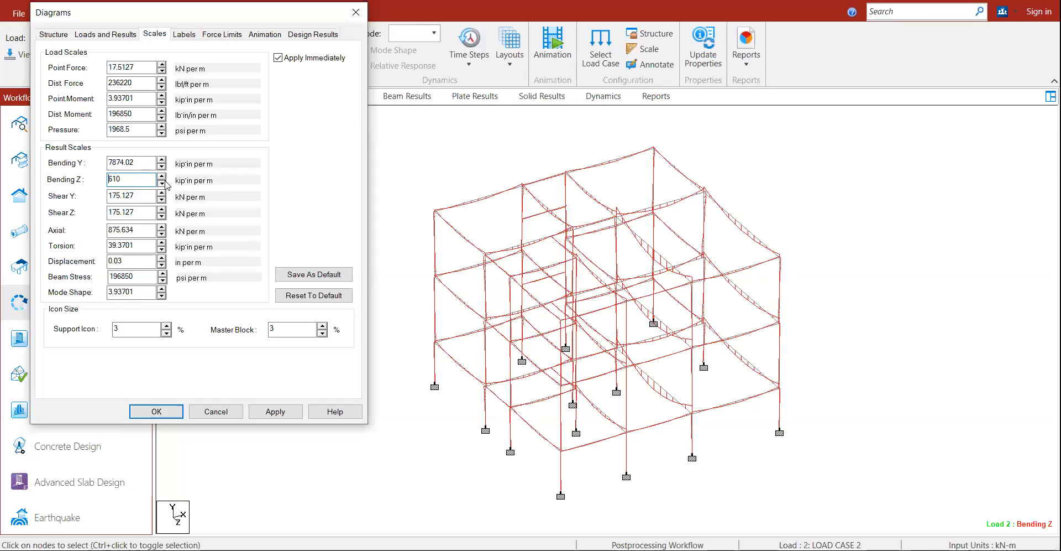
click(165, 182)
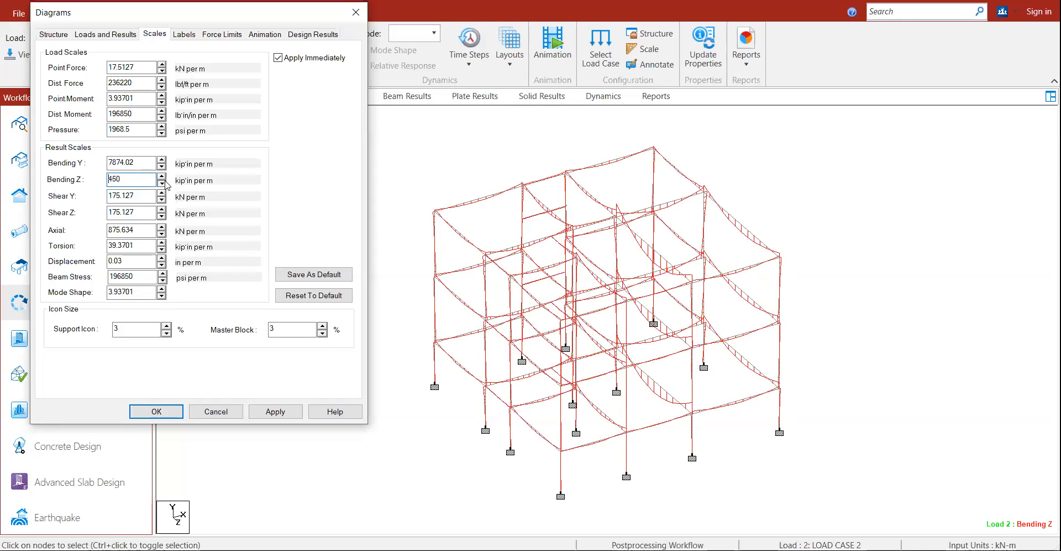
click(220, 411)
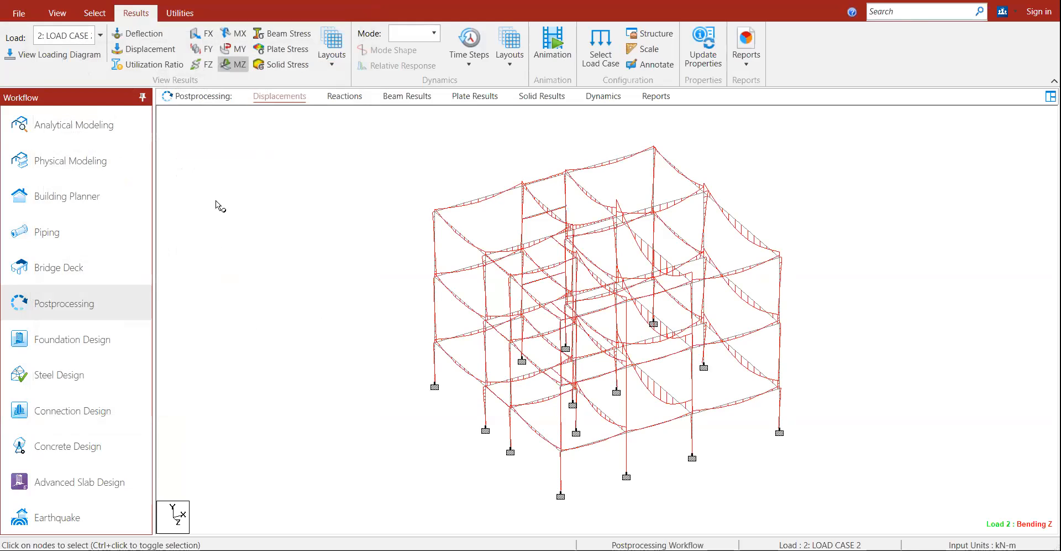
click(210, 54)
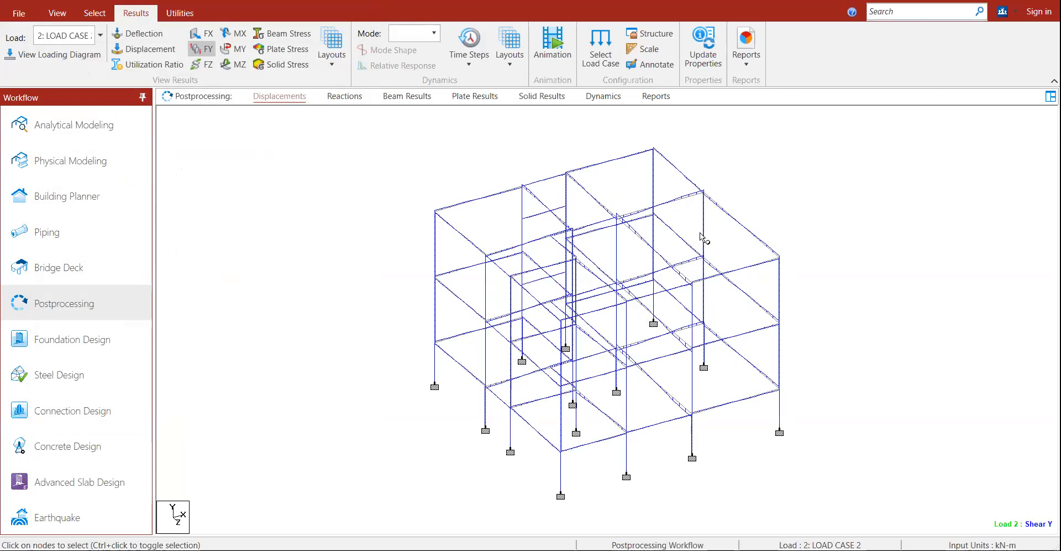
Step: Set the Shear Y diagram scale to 30 with Apply Immediately on
right_click(268, 403)
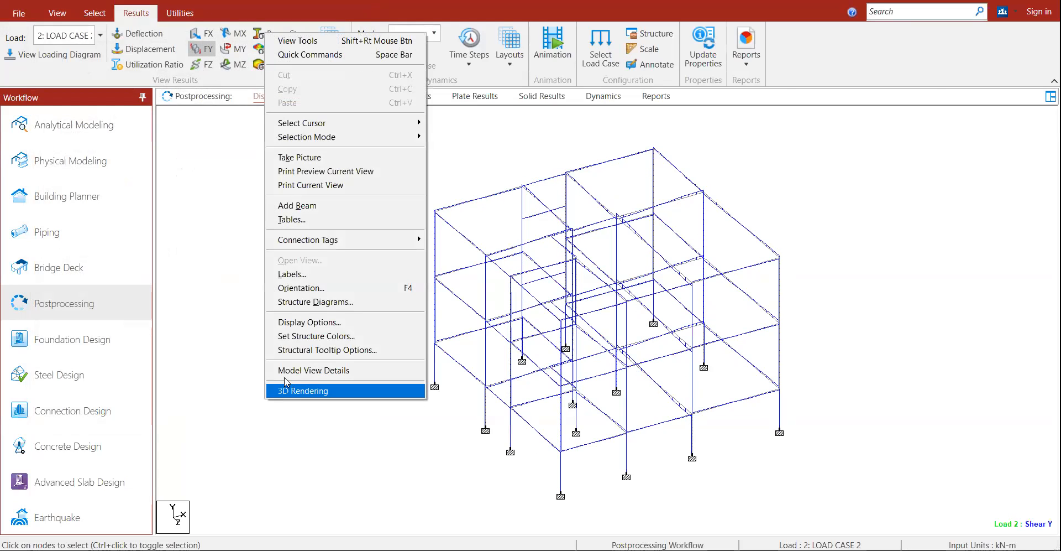
click(312, 279)
click(485, 88)
click(609, 111)
drag(556, 65, 286, 28)
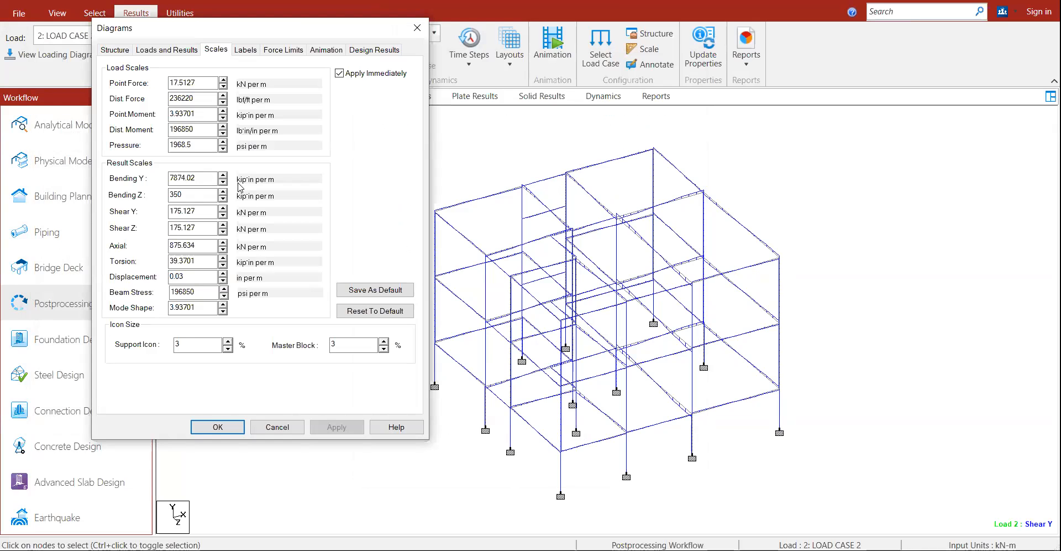
text(40)
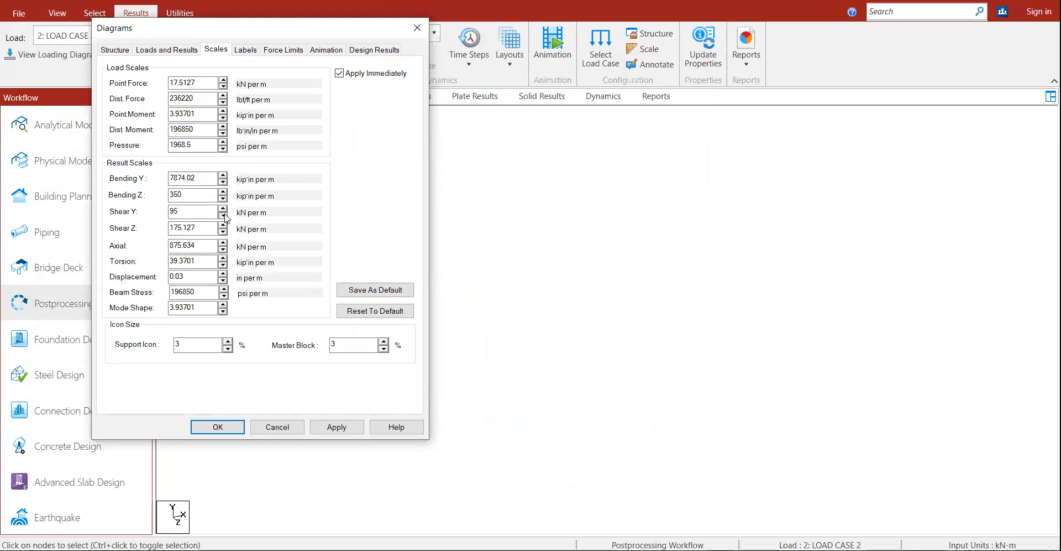
click(224, 215)
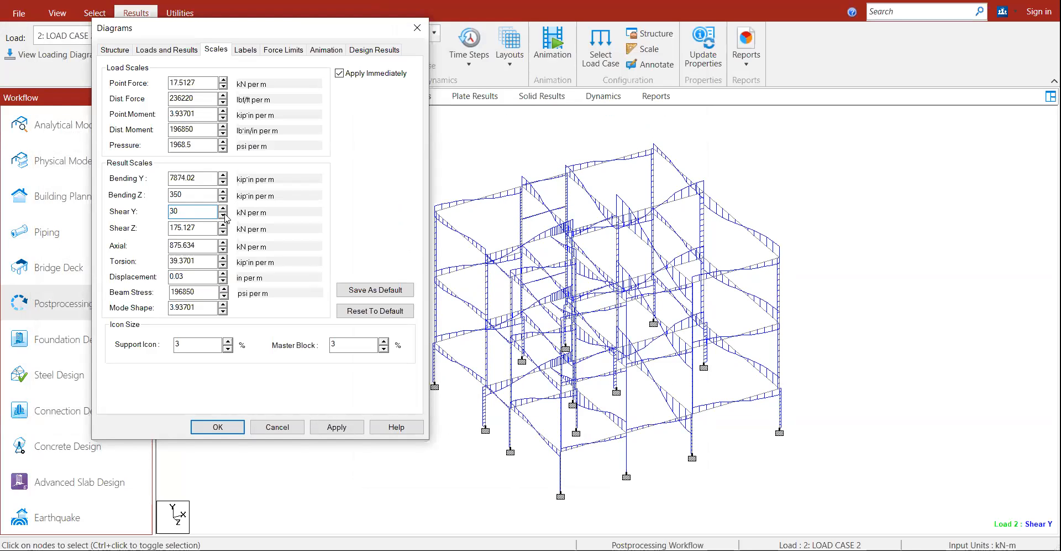
Step: Close the scale settings and hide the Shear Y diagram, leaving the plain Load 2 frame
click(287, 428)
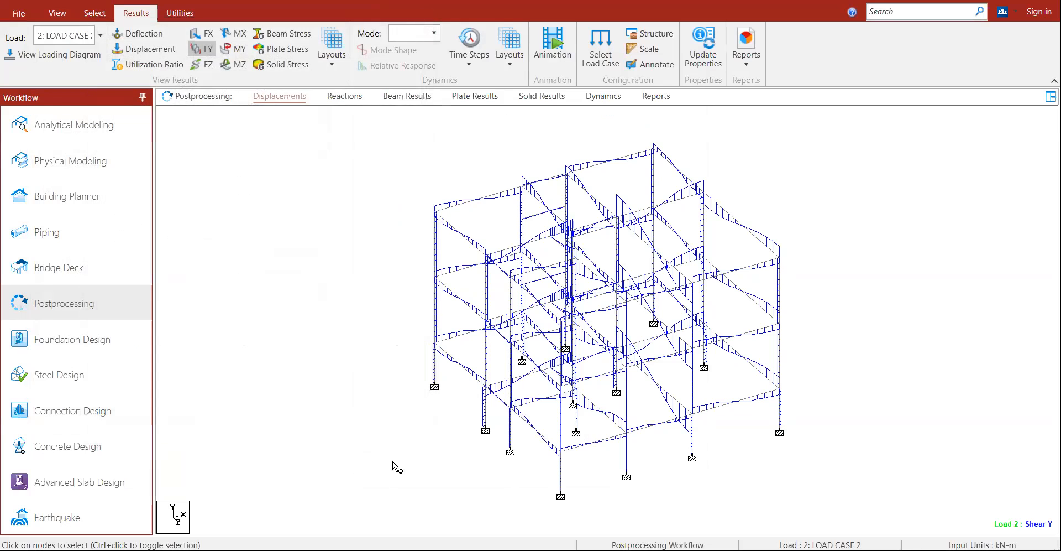
click(210, 51)
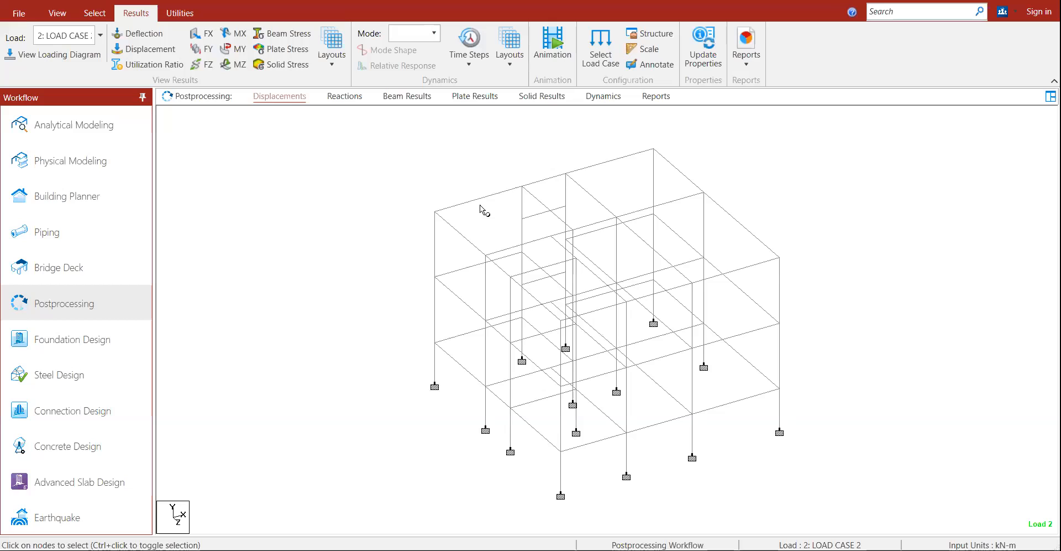
click(57, 13)
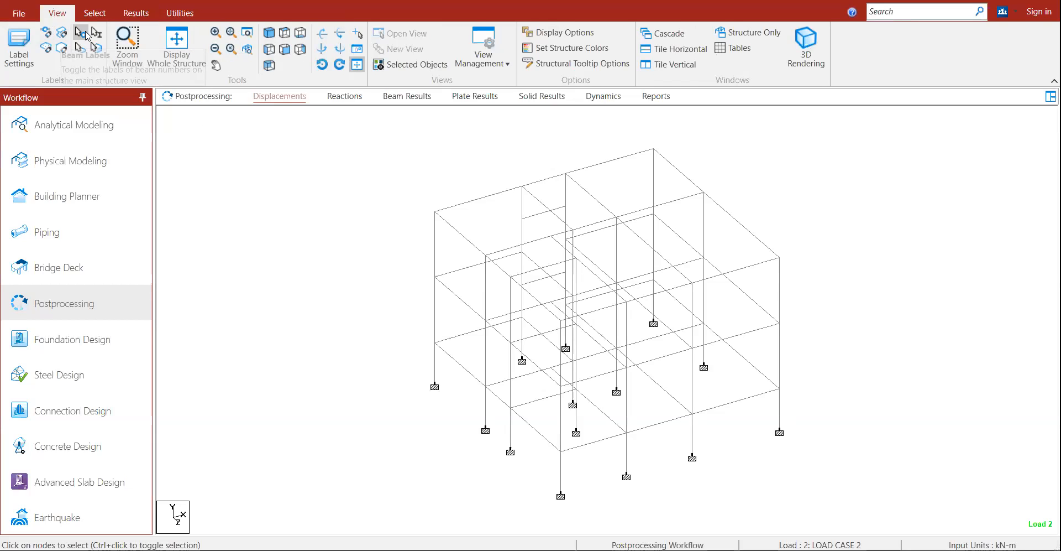
Step: Turn on Individual Beam Label, try labelling members, and decline Partial Labeling Mode each time
click(94, 34)
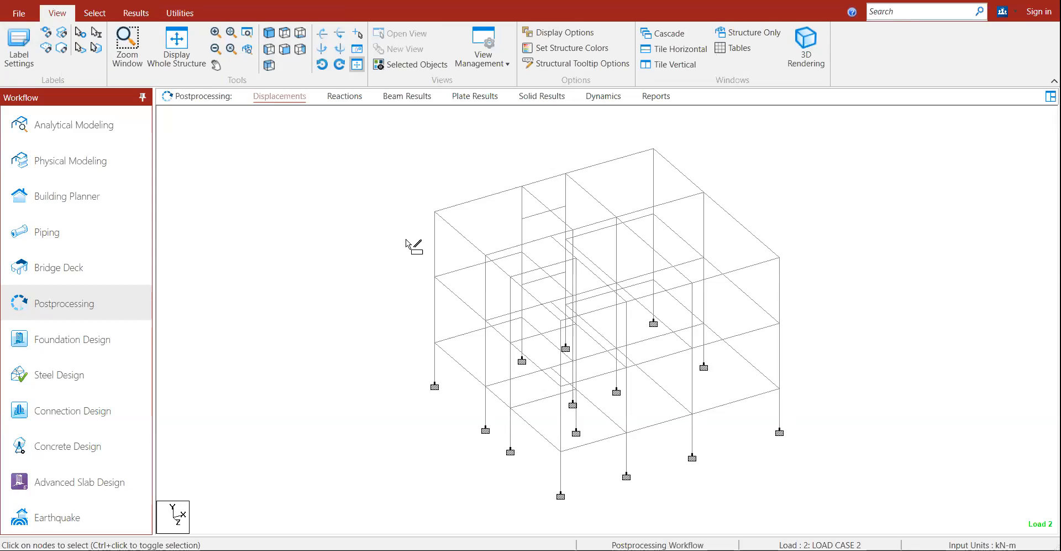
click(463, 202)
click(643, 320)
click(167, 197)
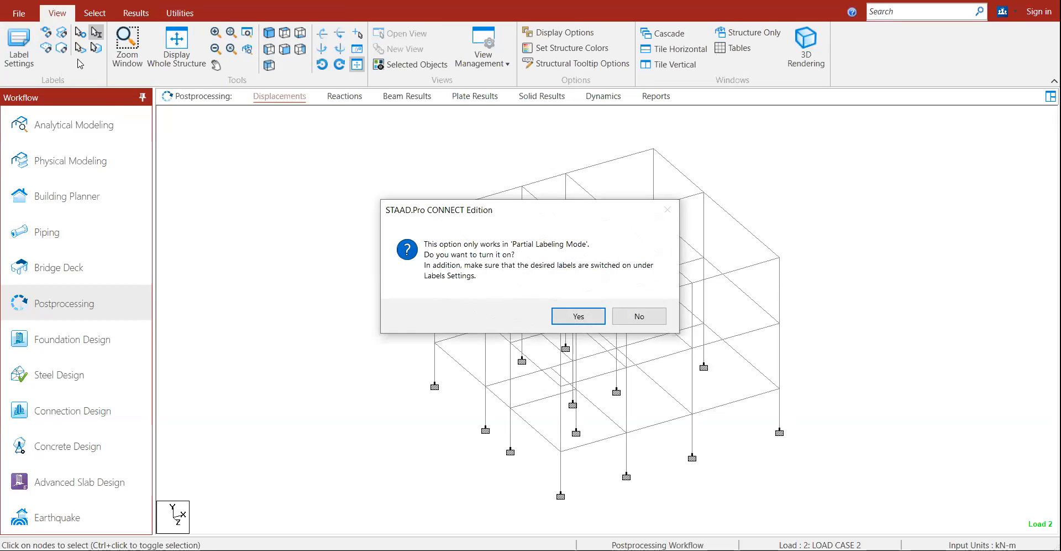
click(622, 319)
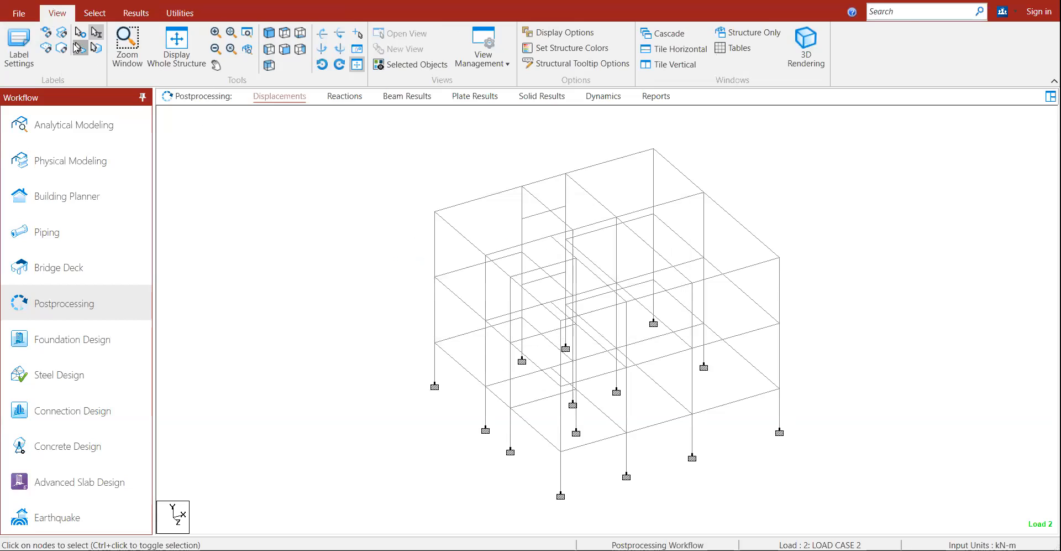
click(482, 206)
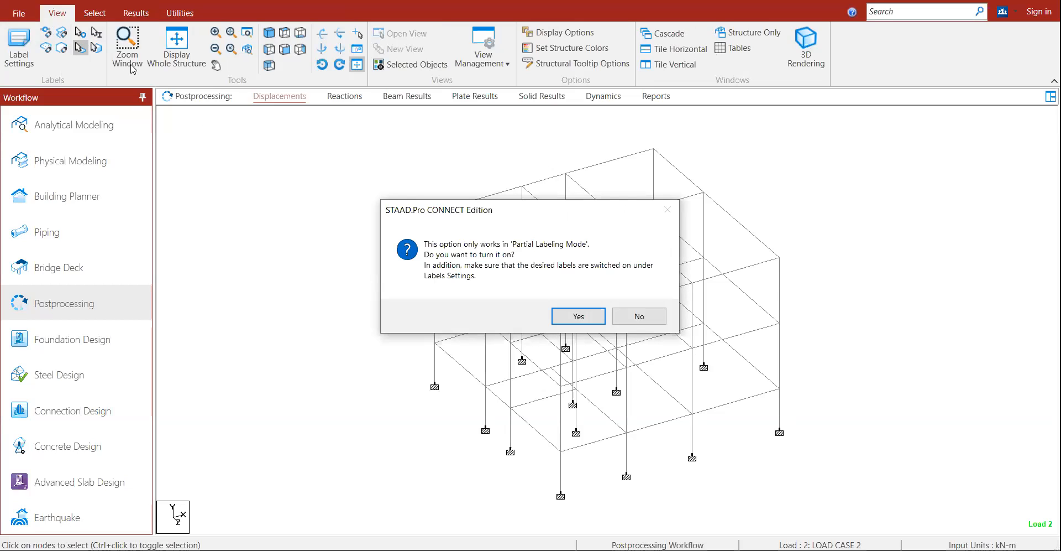
click(635, 315)
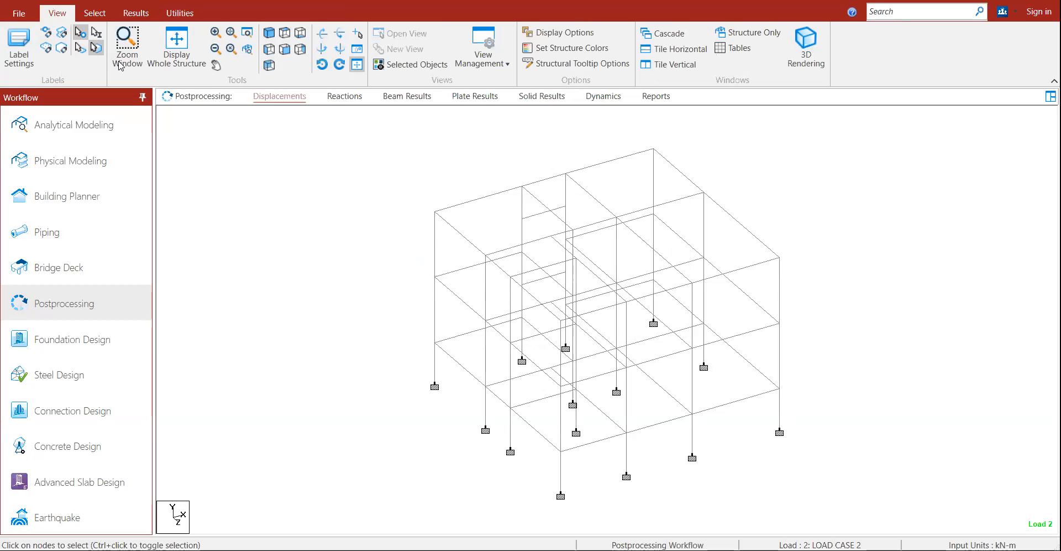
click(392, 197)
click(630, 318)
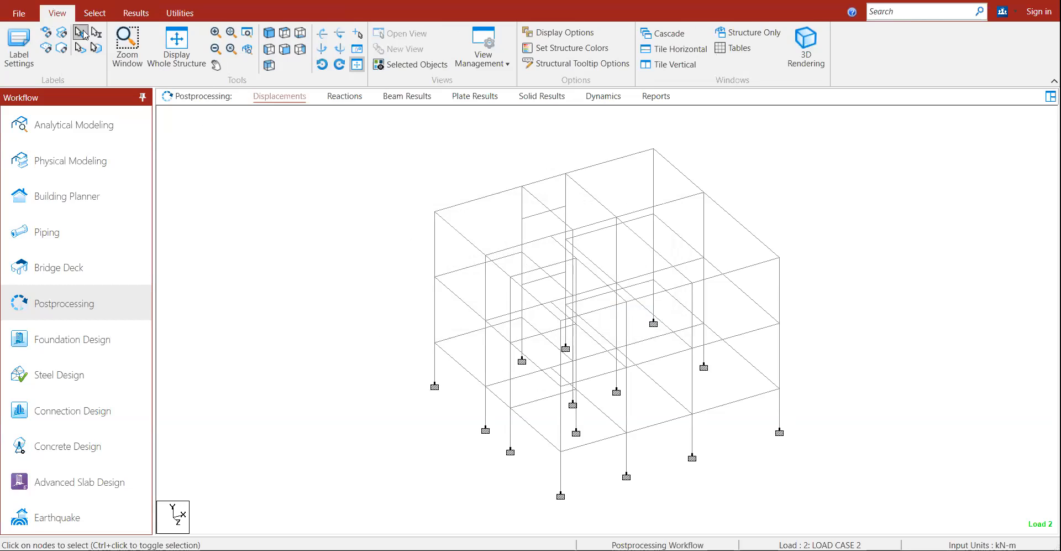
Step: Switch to the Beam Cursor and open the details of beam 73
click(95, 13)
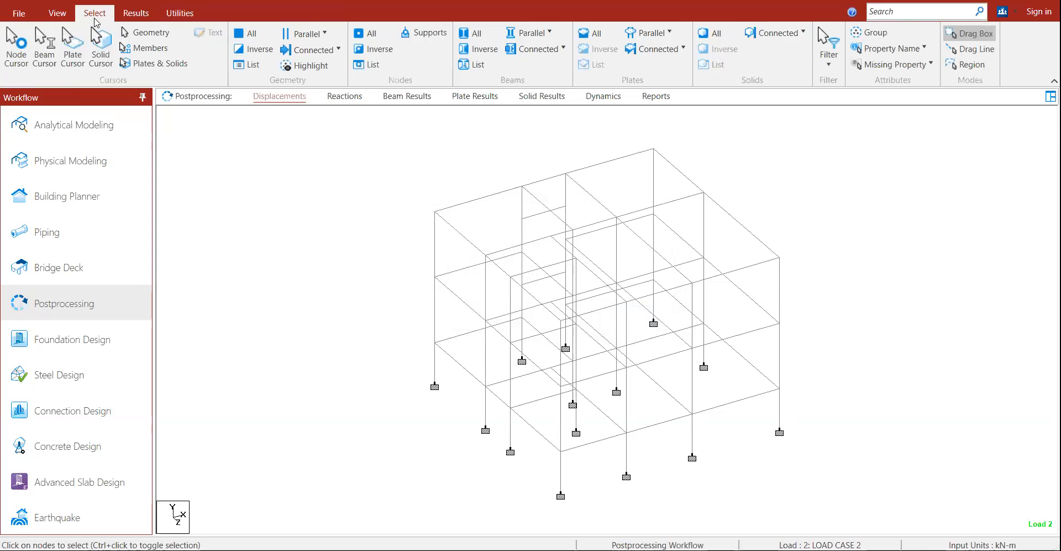
click(43, 50)
double_click(469, 202)
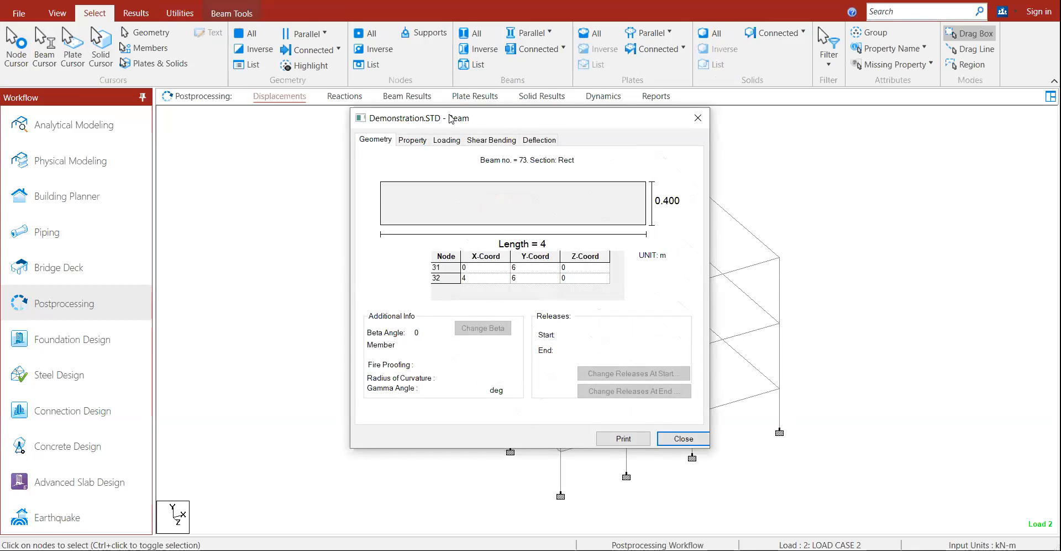
drag(450, 118, 432, 117)
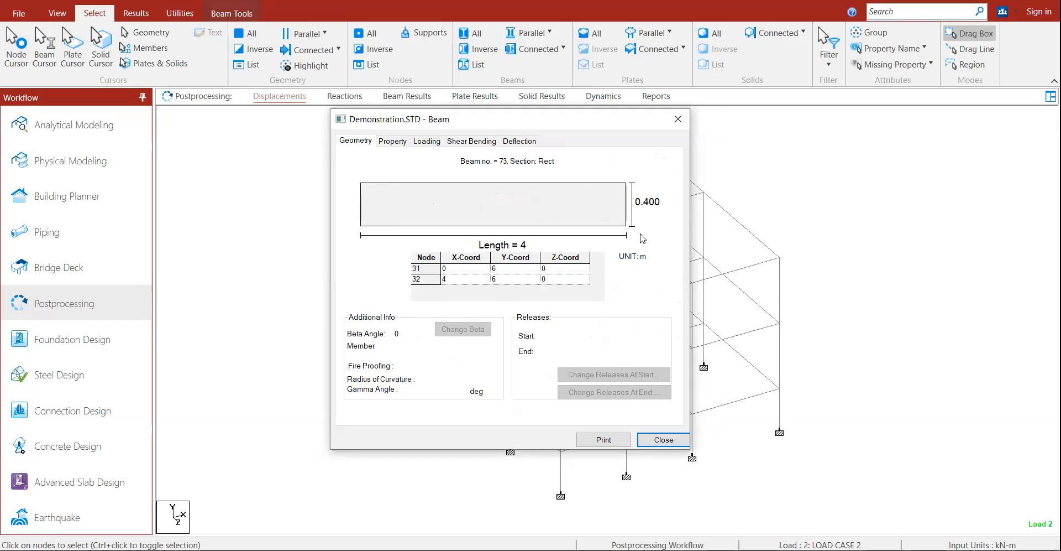
Step: Review beam 73's properties and loading, then view its Load Case 1 Bending-Z diagram
click(403, 144)
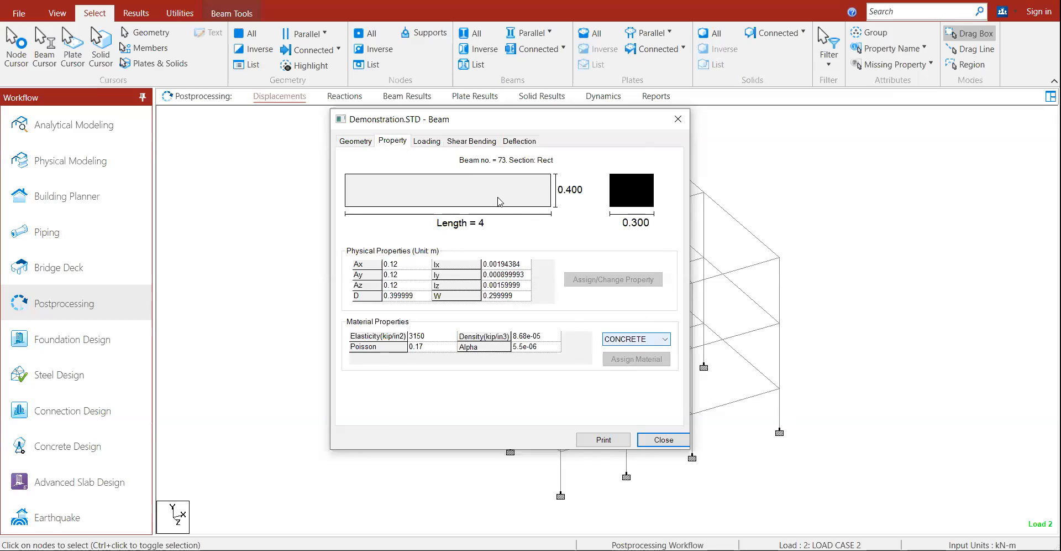
click(430, 141)
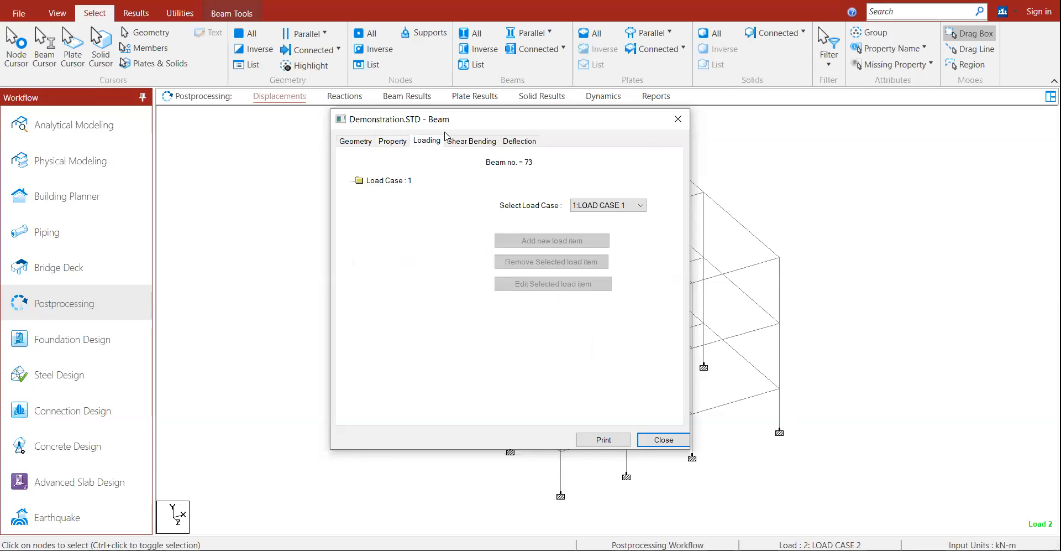
click(638, 205)
click(472, 142)
click(471, 141)
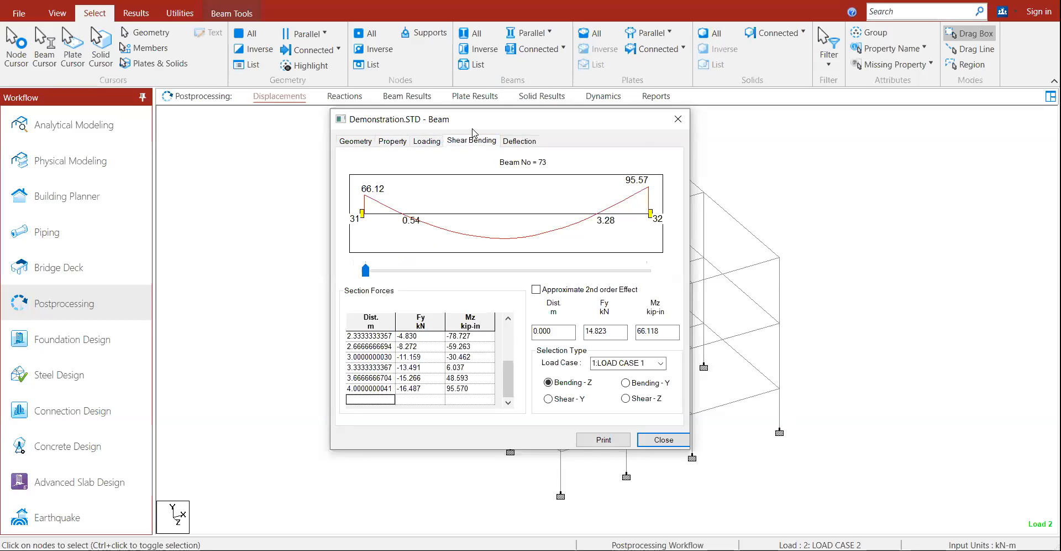
Step: Check beam 73's Load Case 2 Shear-Z and Shear-Y diagrams, return to Load Case 1, and close
click(551, 387)
click(660, 364)
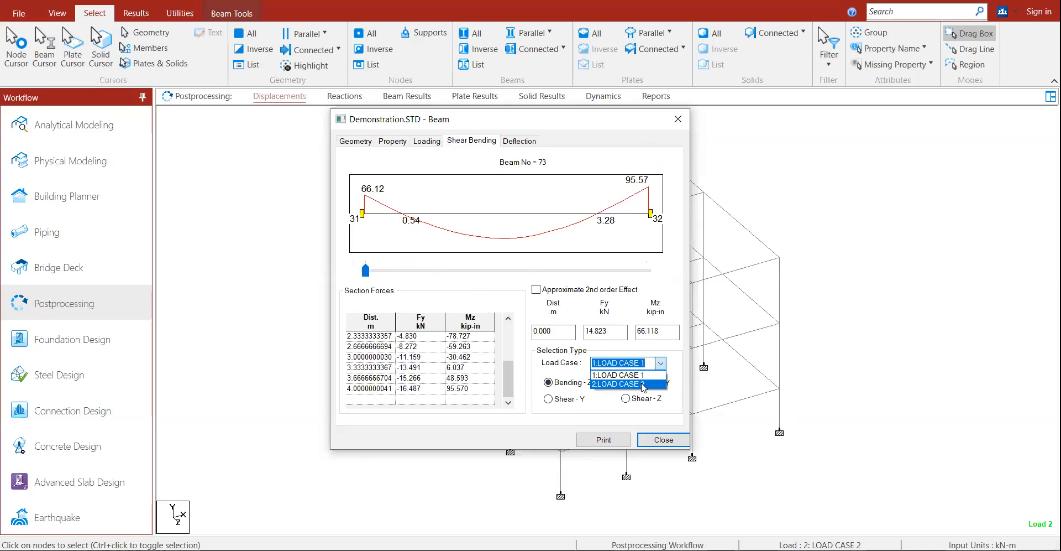
click(643, 384)
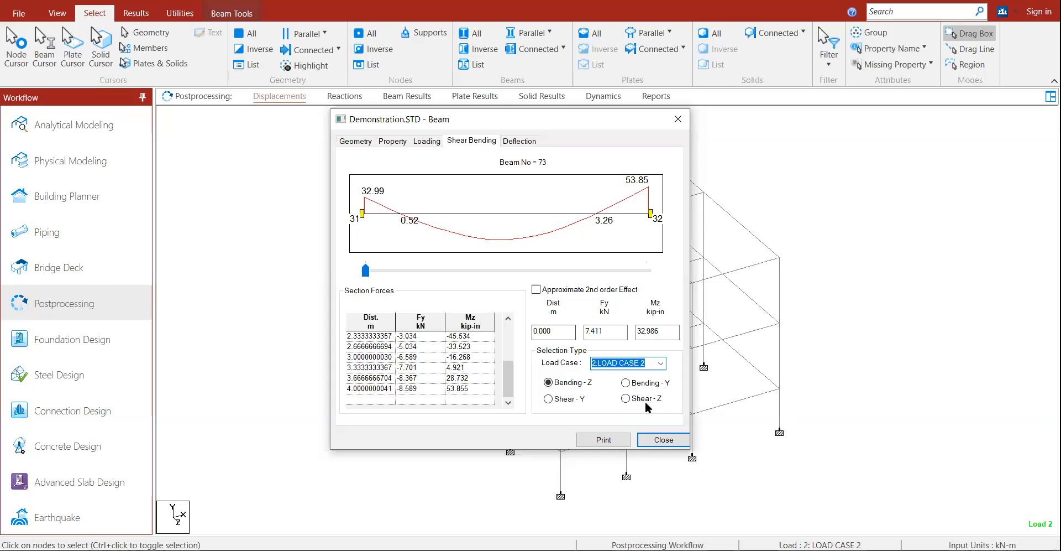
click(626, 399)
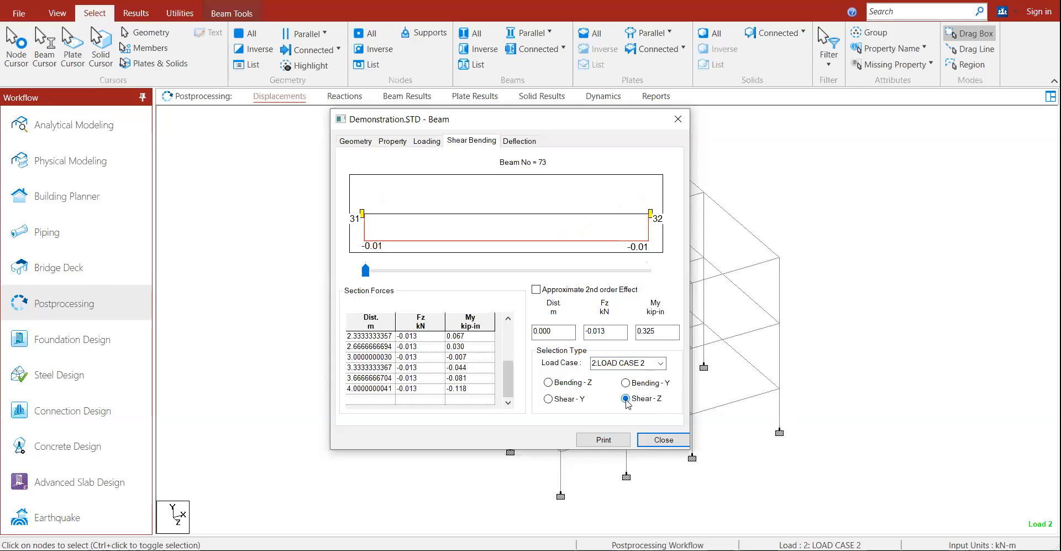
click(574, 401)
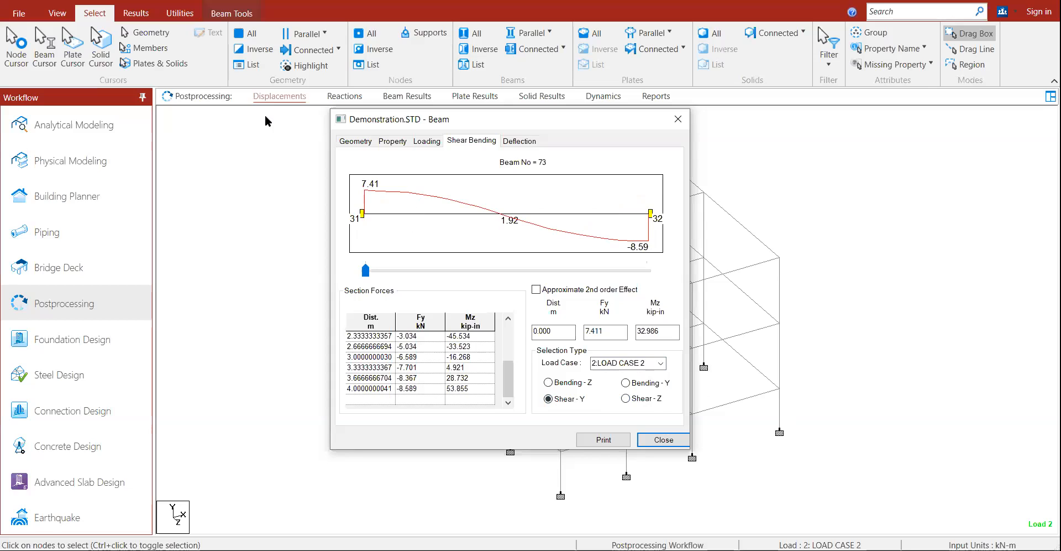
click(660, 363)
click(635, 371)
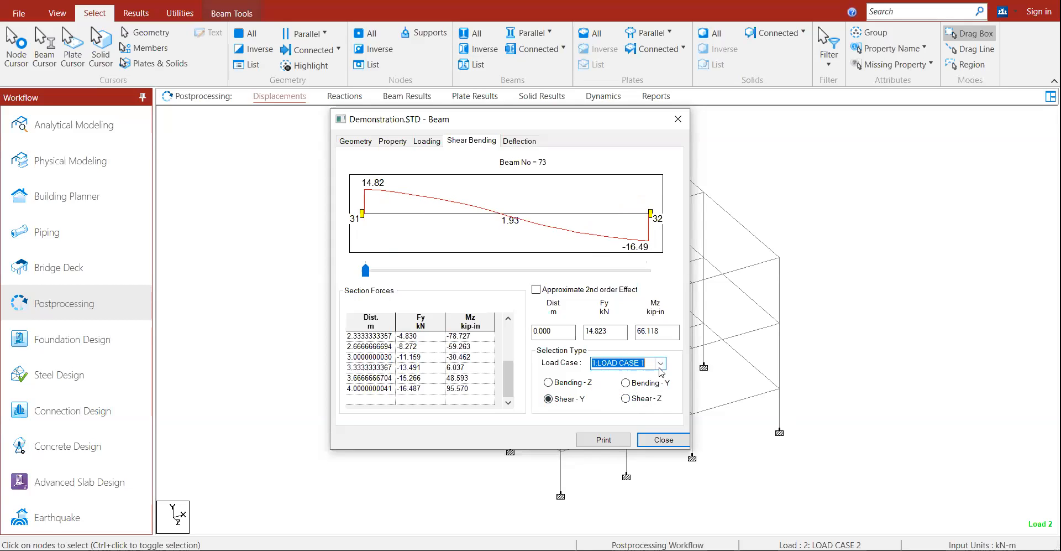
click(663, 439)
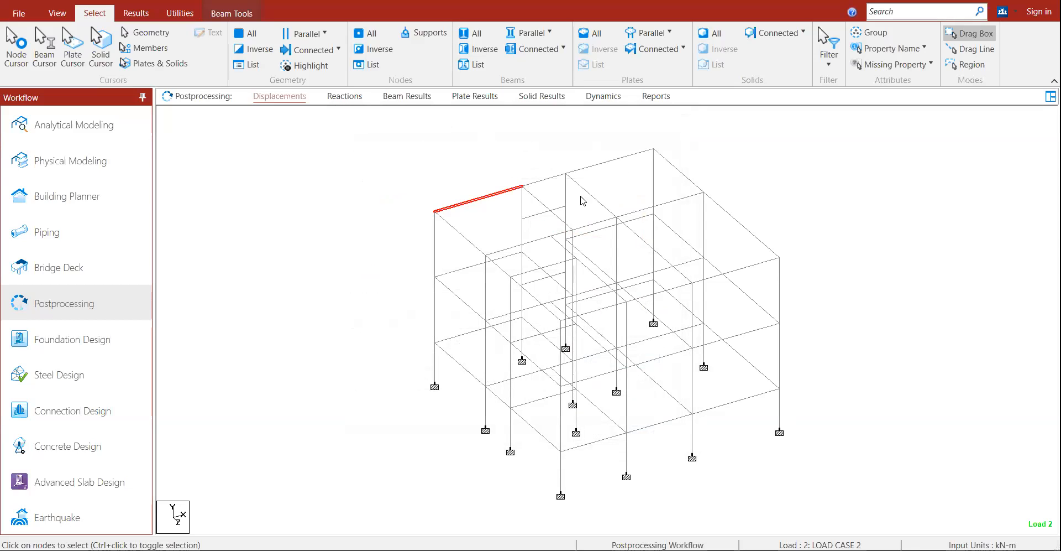
Step: Open column member 22's details and review its section properties and loading
double_click(435, 310)
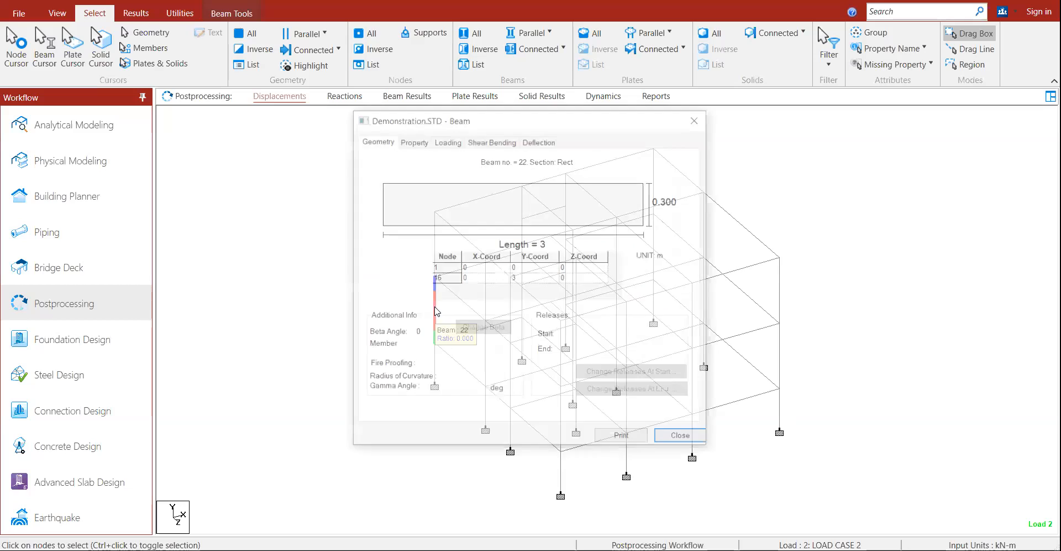
click(406, 142)
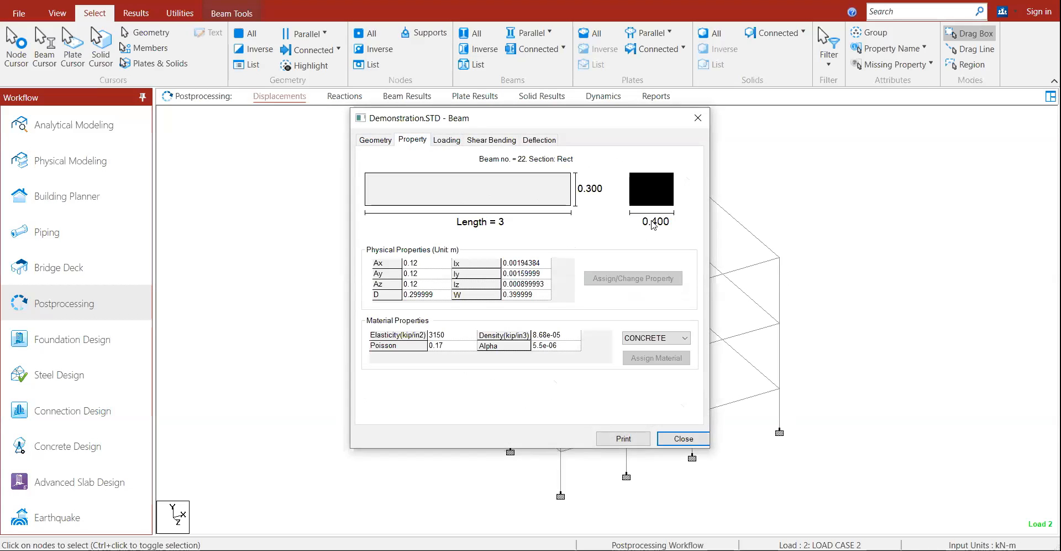
click(447, 140)
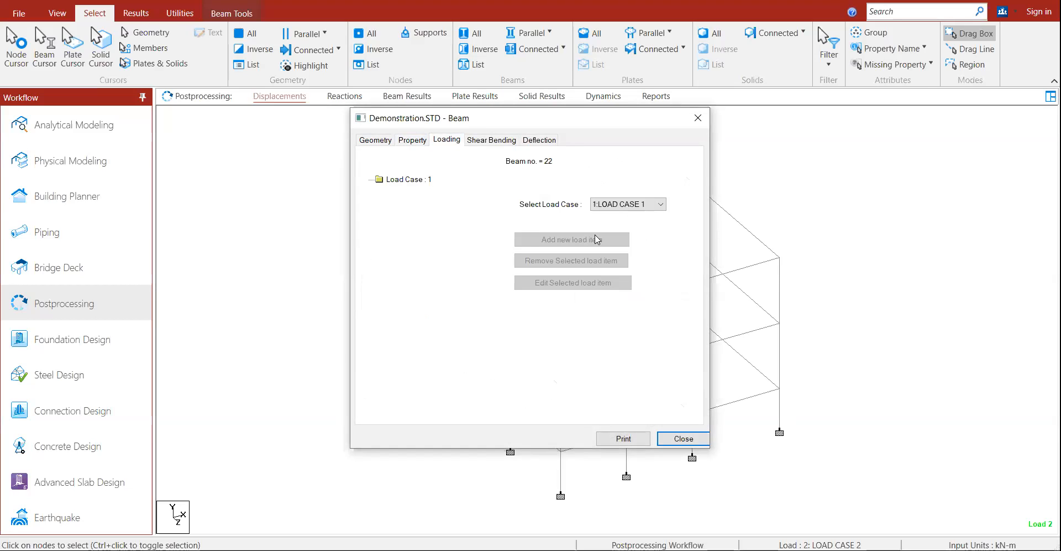
click(609, 206)
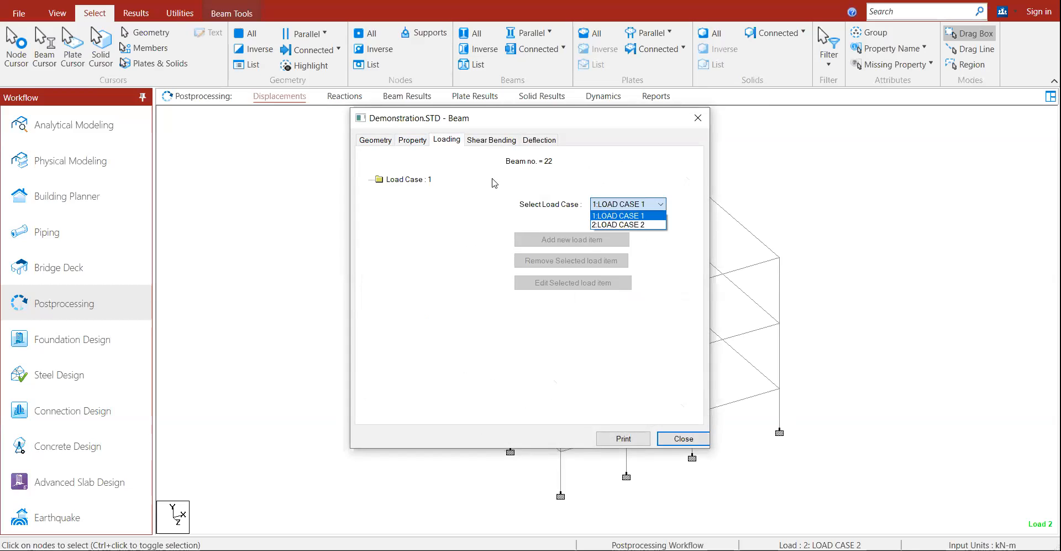
Step: Check member 22's Shear Y, Bending Y/Z and Z-direction deflection diagrams, then close
click(499, 141)
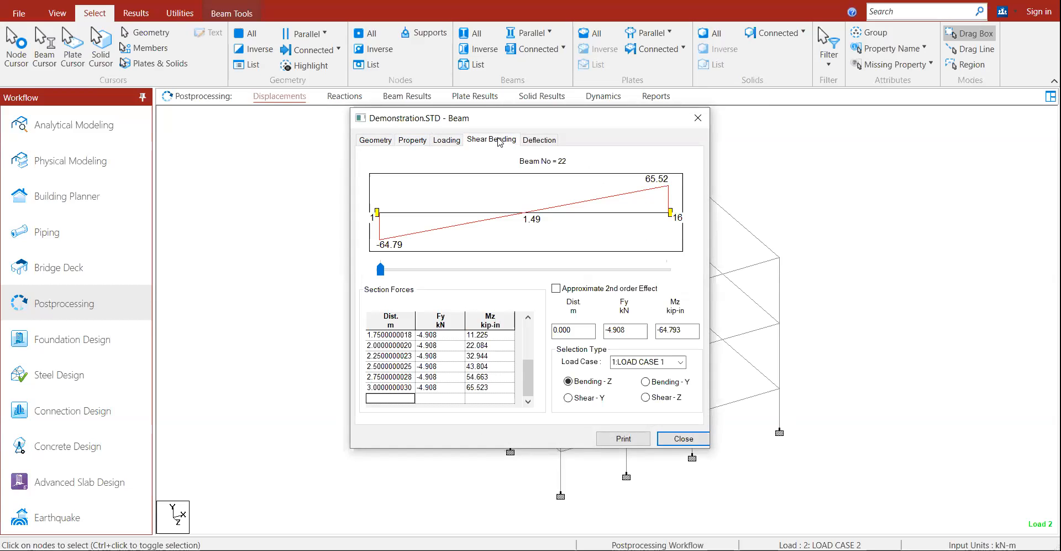
click(568, 398)
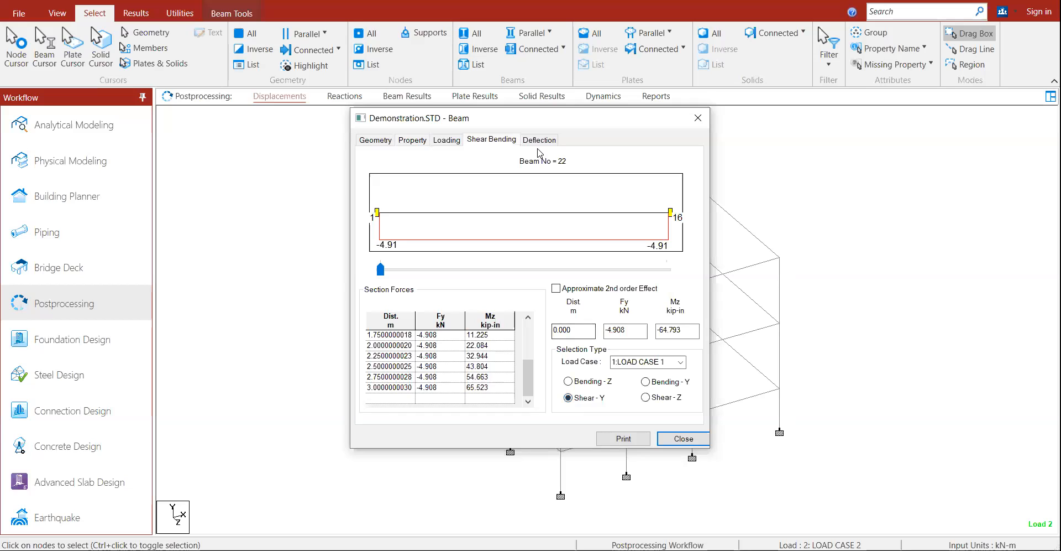
click(646, 381)
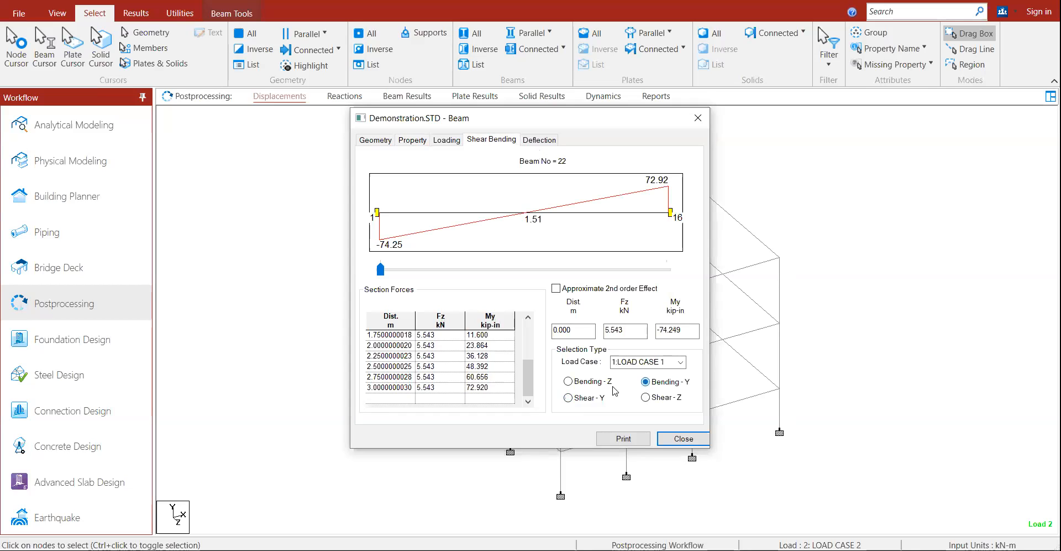
click(568, 382)
click(528, 141)
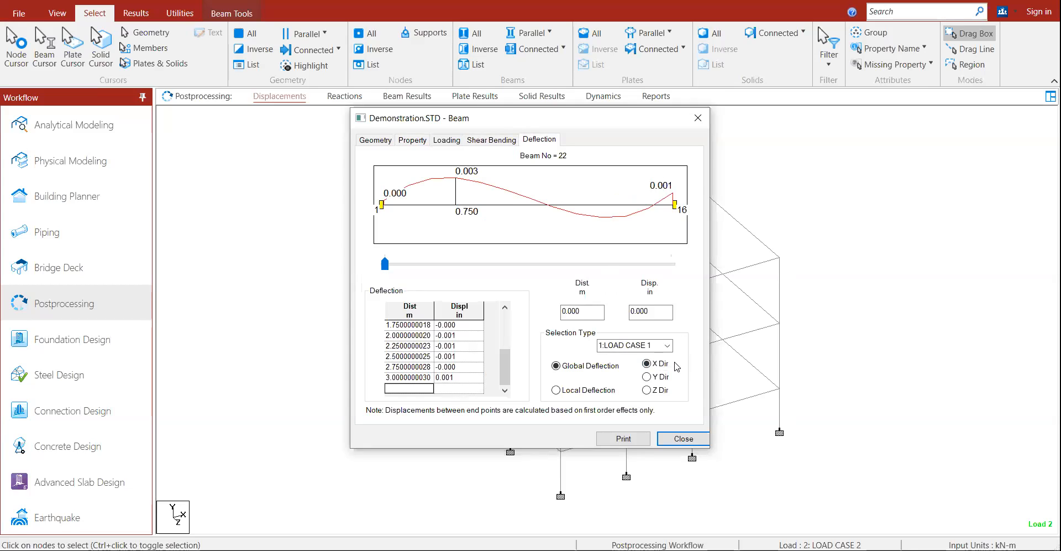
click(647, 390)
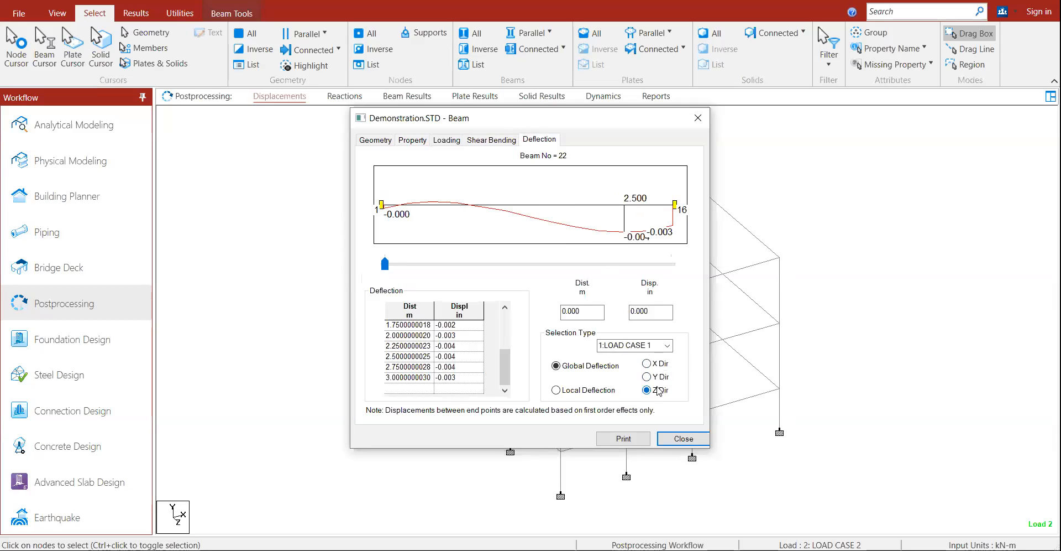
click(686, 442)
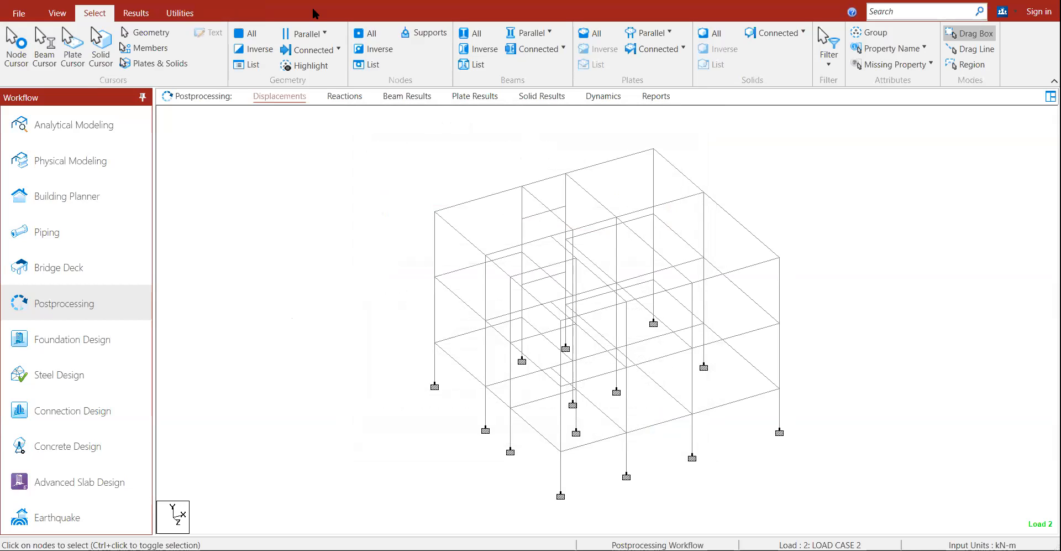
Step: Start IS456 concrete design for the whole structure and open the design parameters list
click(60, 131)
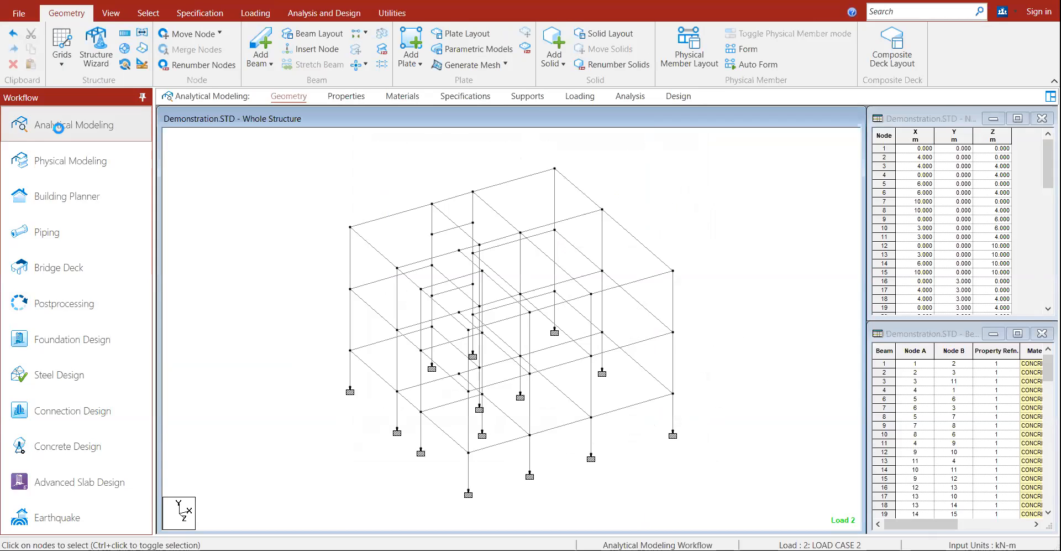
click(325, 15)
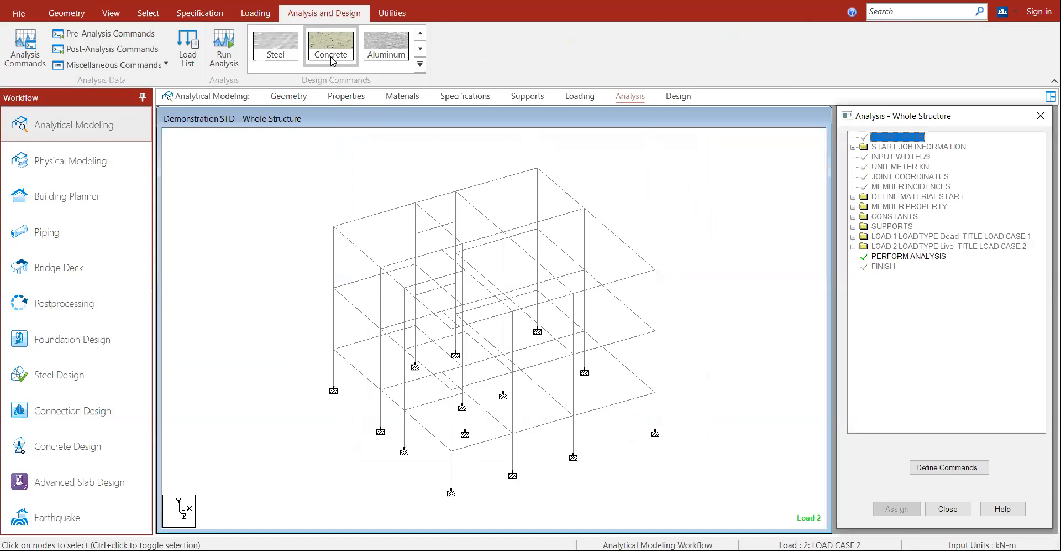
click(331, 54)
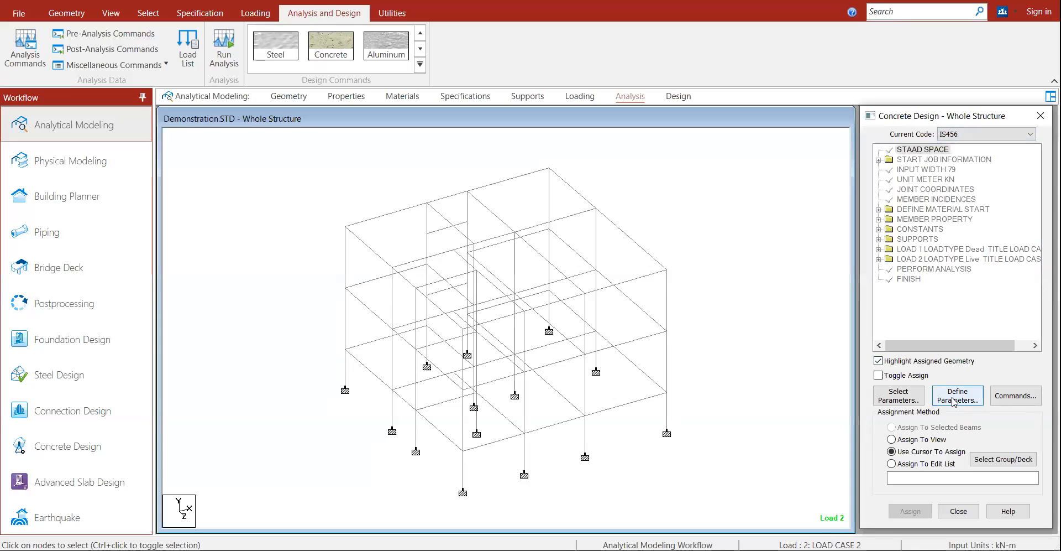
click(953, 401)
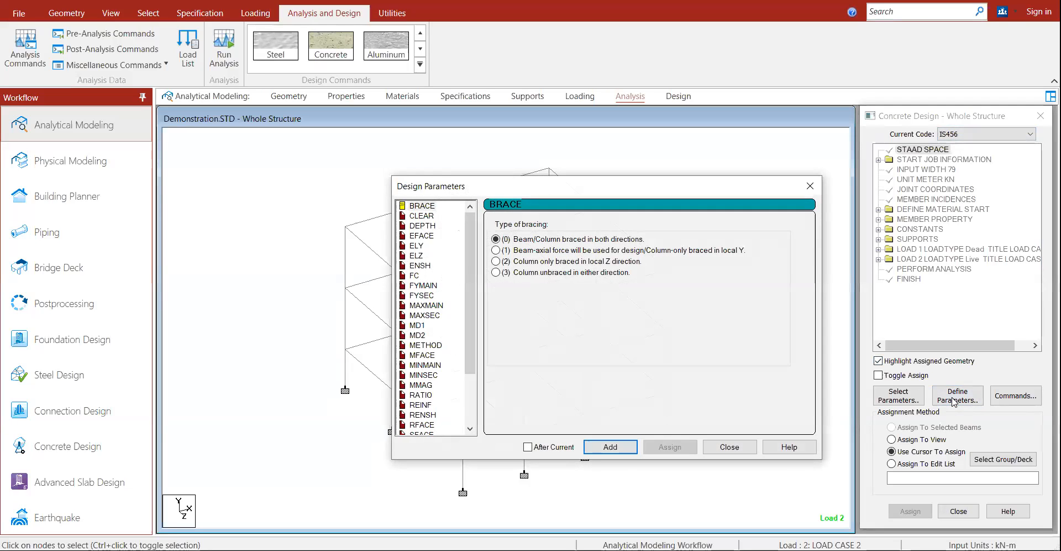
Step: Review the CLEAR, MAXMAIN, MAXSEC and FYSEC parameters and close without changes
click(427, 216)
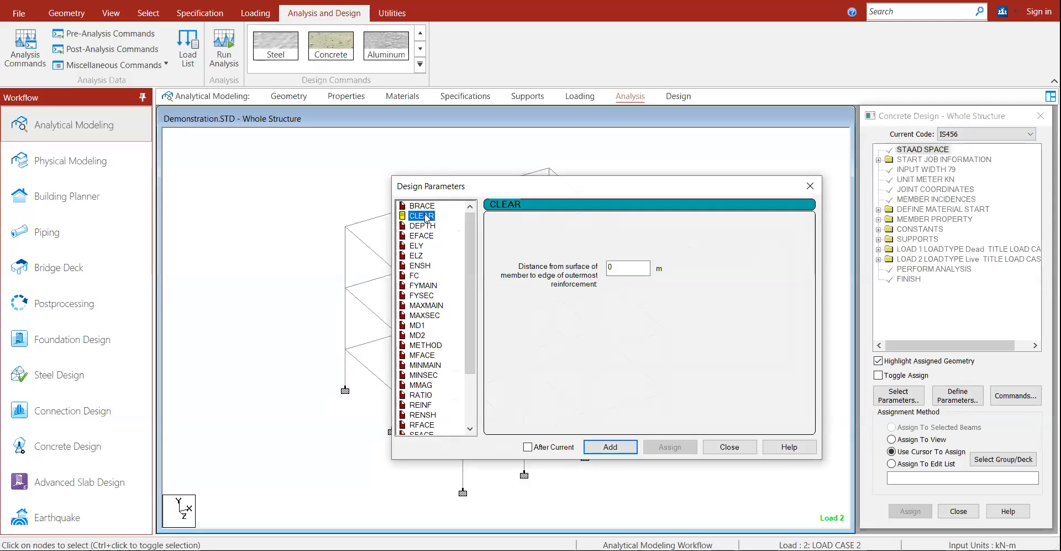
click(423, 305)
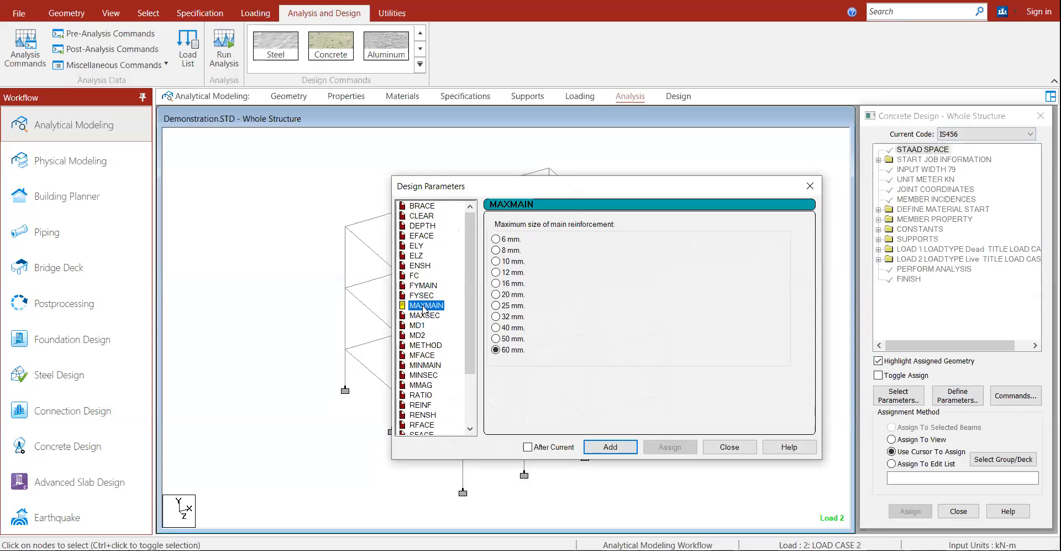
click(421, 315)
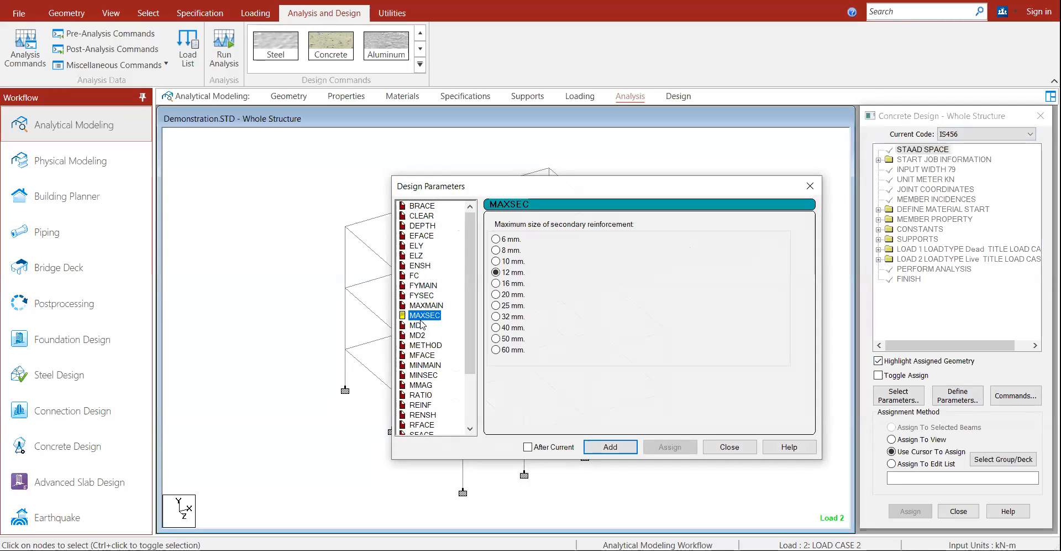
click(421, 295)
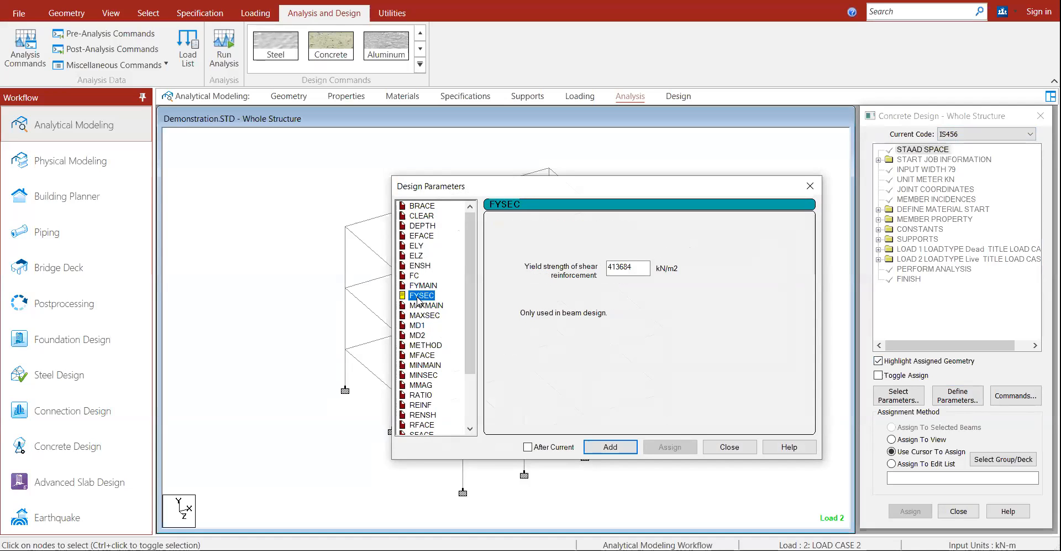
drag(471, 347, 473, 412)
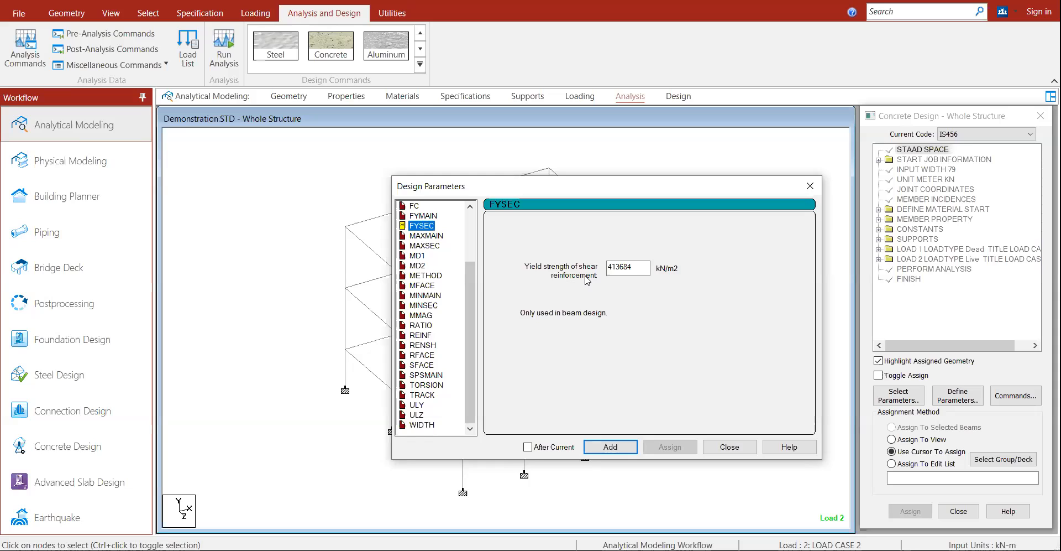
click(727, 447)
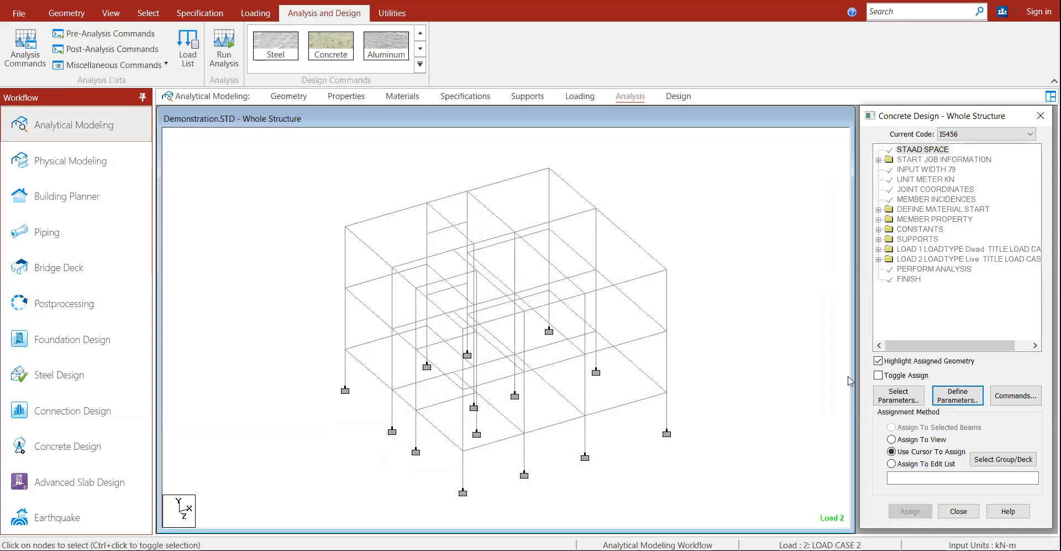
Step: Add the TAKE OFF command to the IS456 concrete design command list
click(1015, 395)
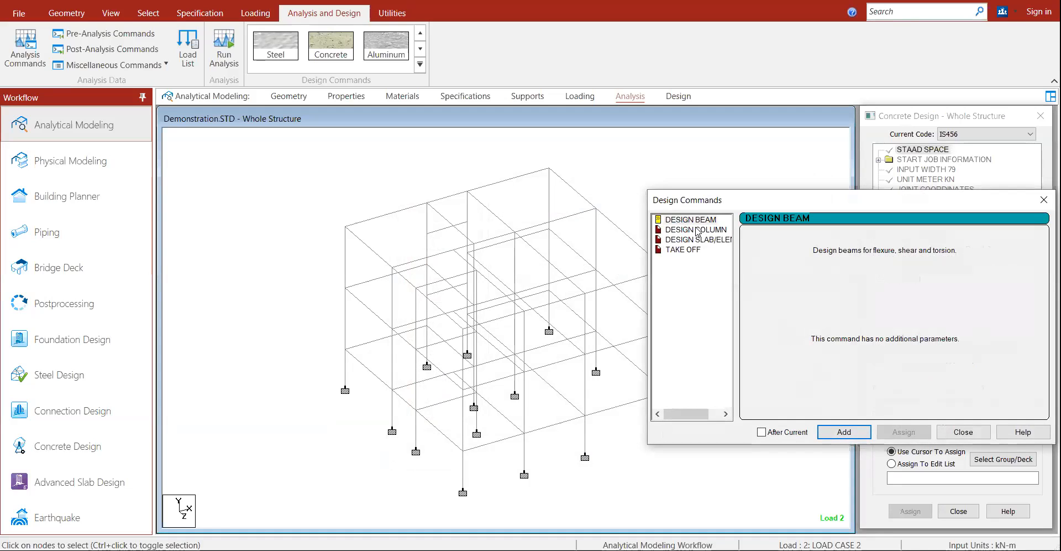
click(697, 230)
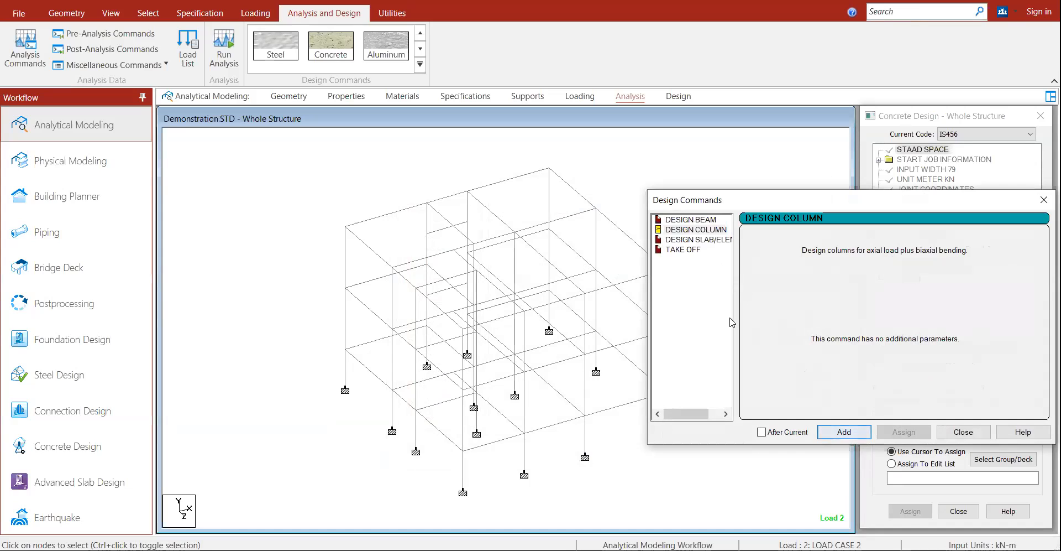
click(684, 250)
click(837, 434)
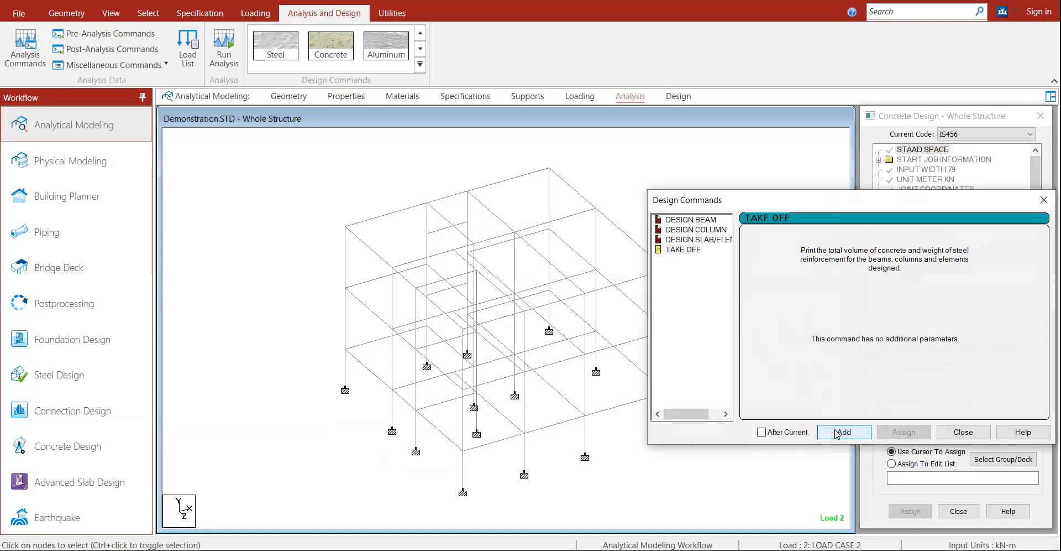
click(963, 432)
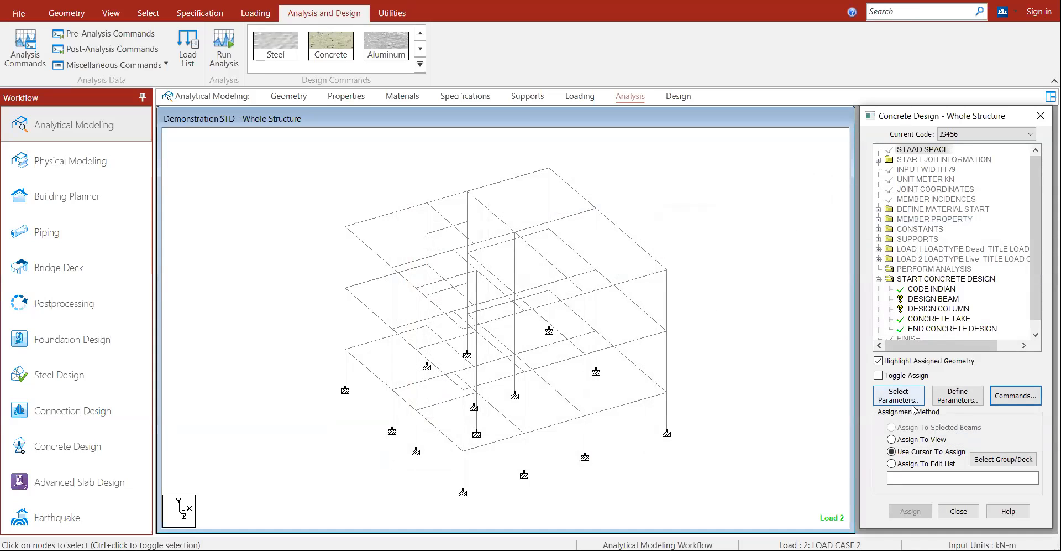
Step: Select beam 73, choose DESIGN BEAM, and open the Parallel To XZ selection dialog
click(359, 237)
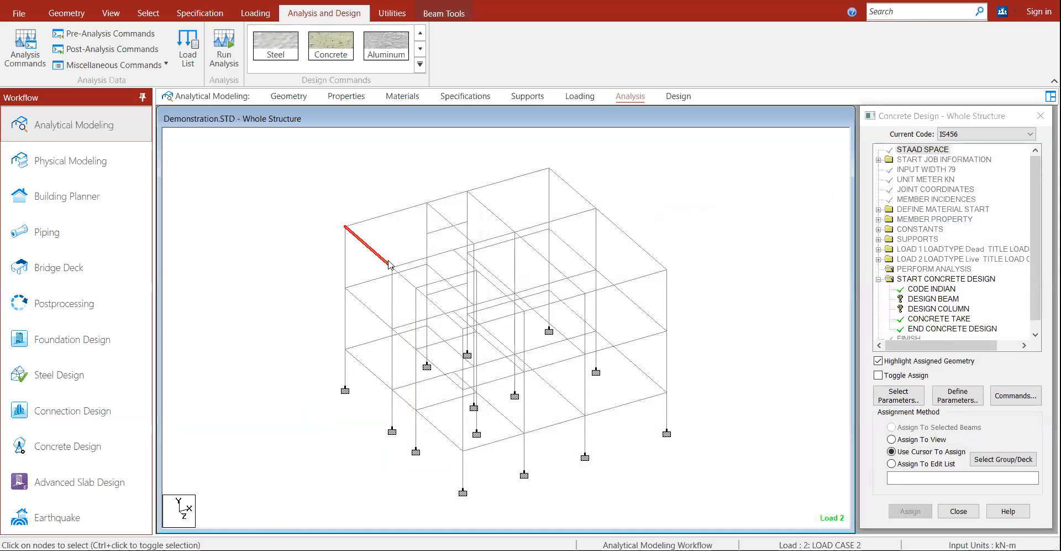
click(386, 216)
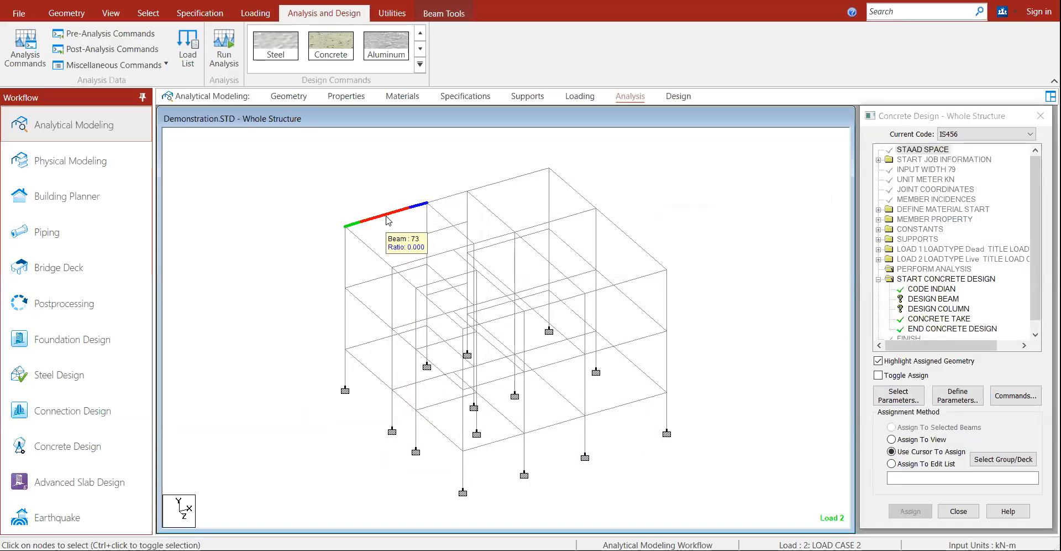
click(924, 298)
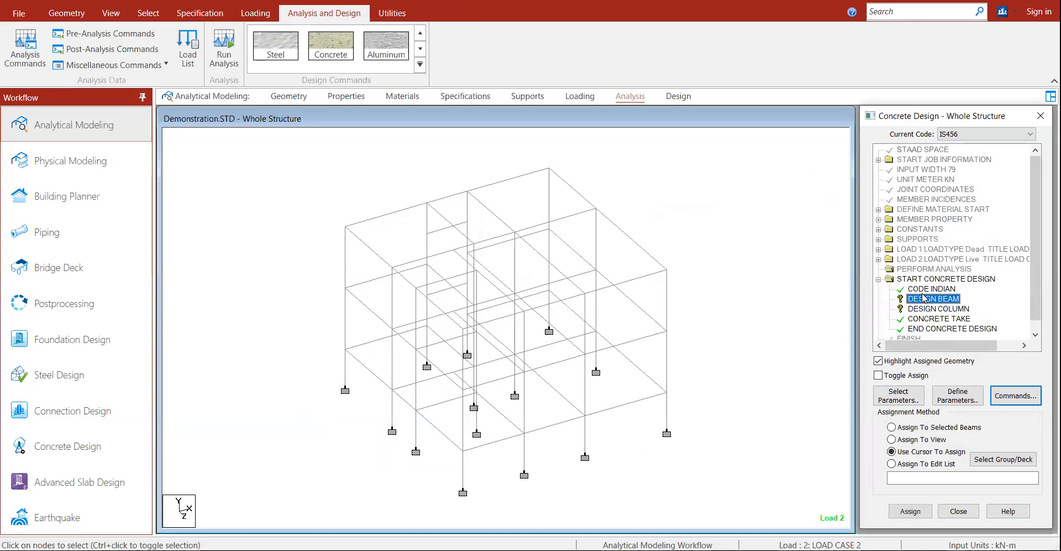
click(148, 13)
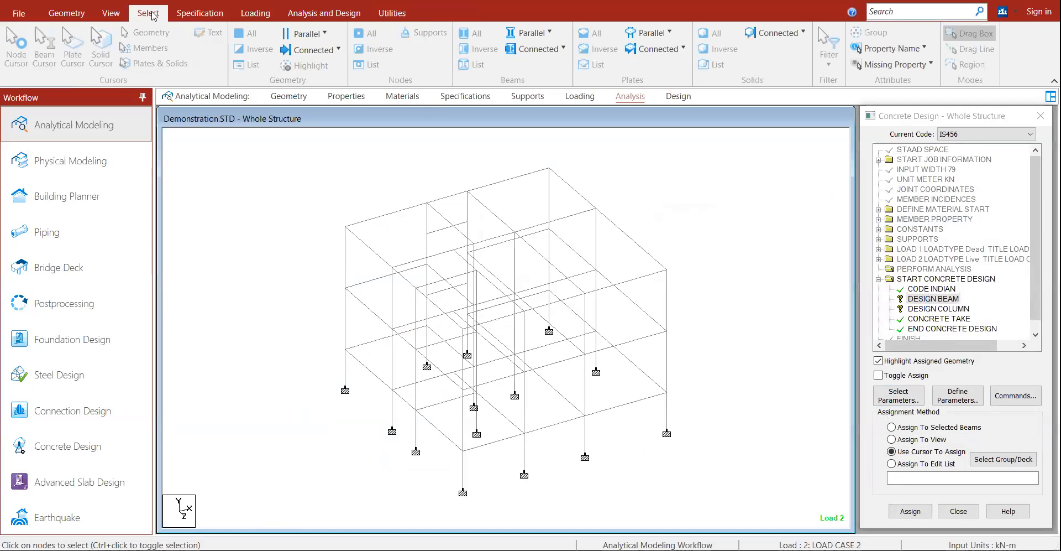
click(303, 33)
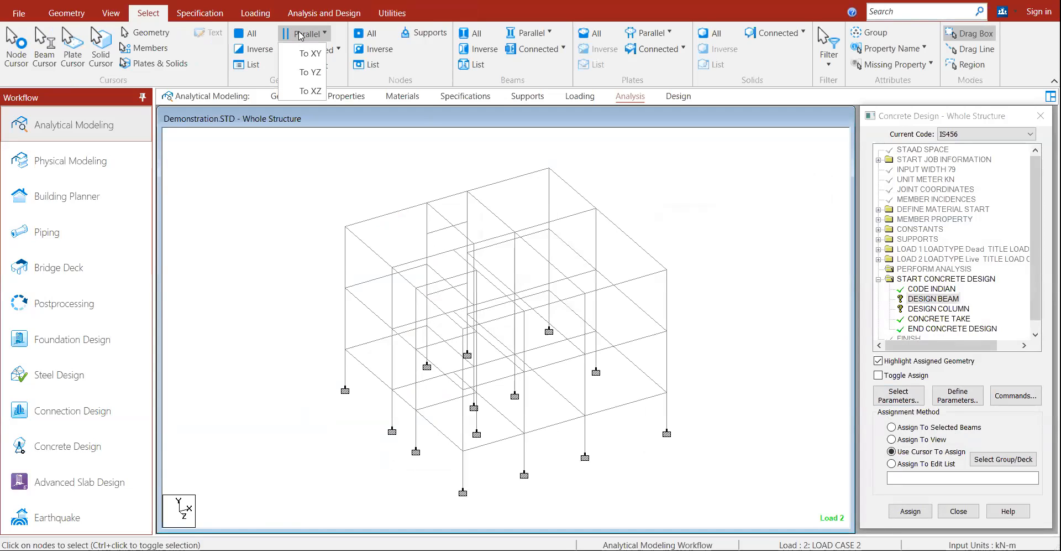
click(309, 91)
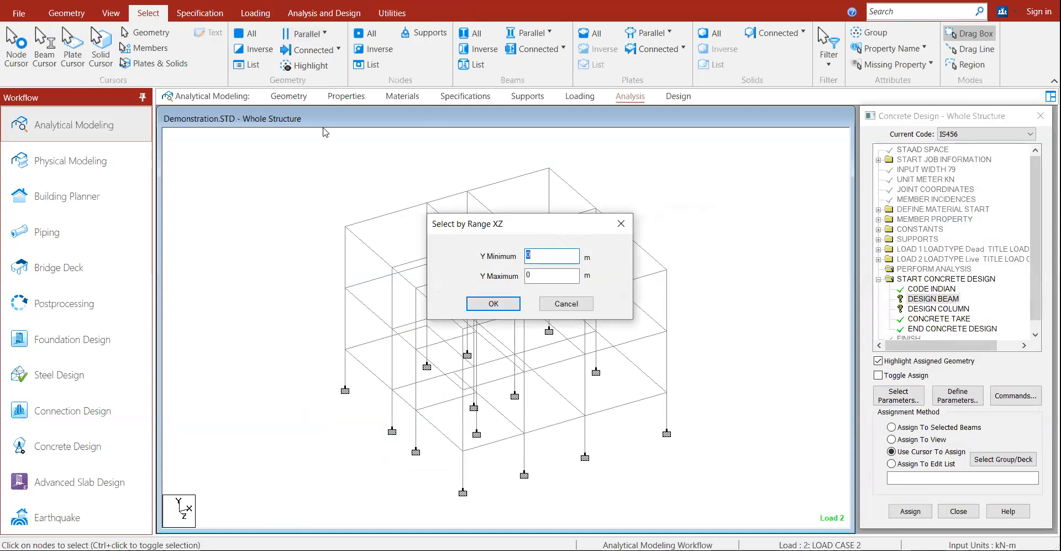
Step: Select all horizontal beams from Y 0 to 9 m and assign DESIGN BEAM to them
click(506, 308)
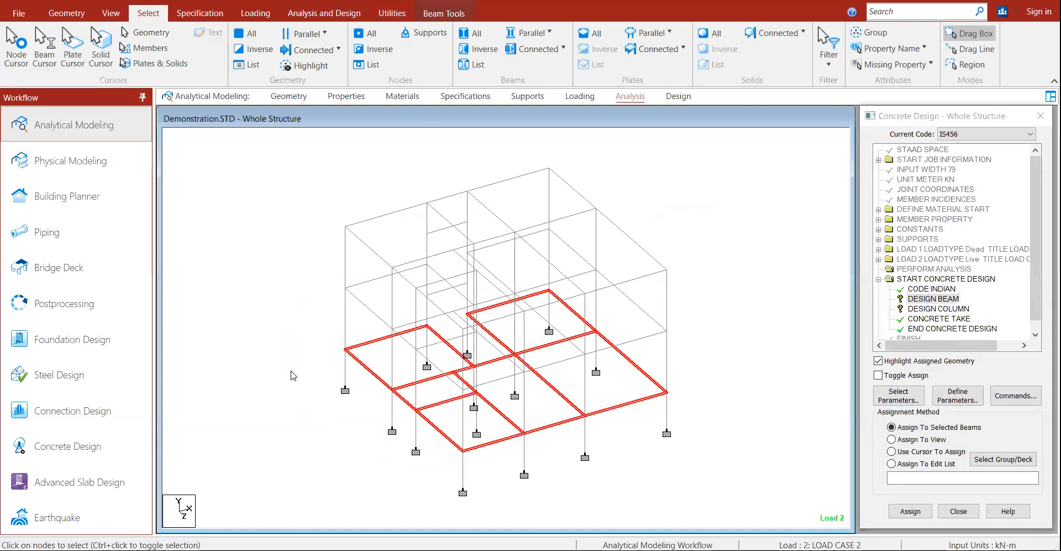
click(305, 34)
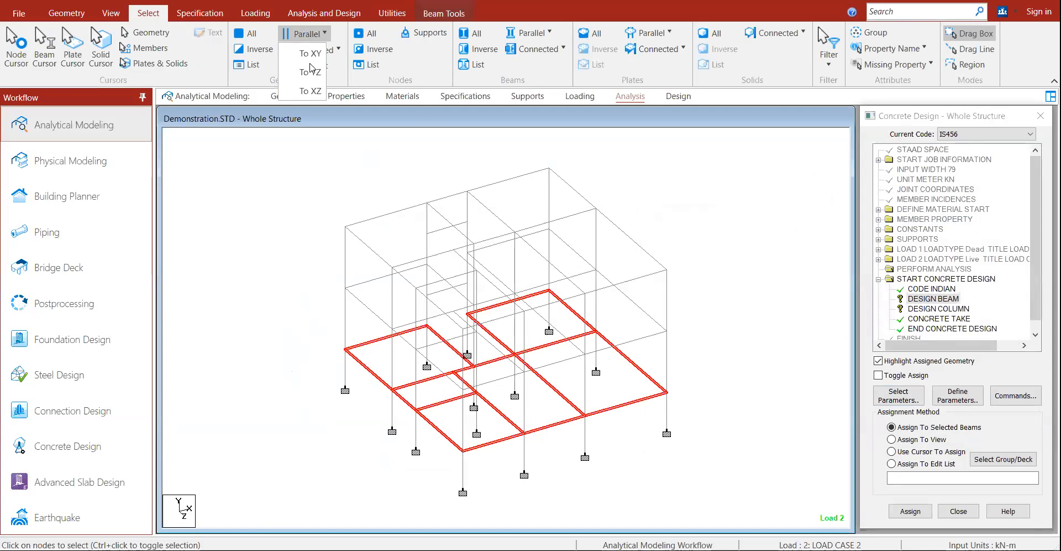
click(309, 92)
double_click(534, 271)
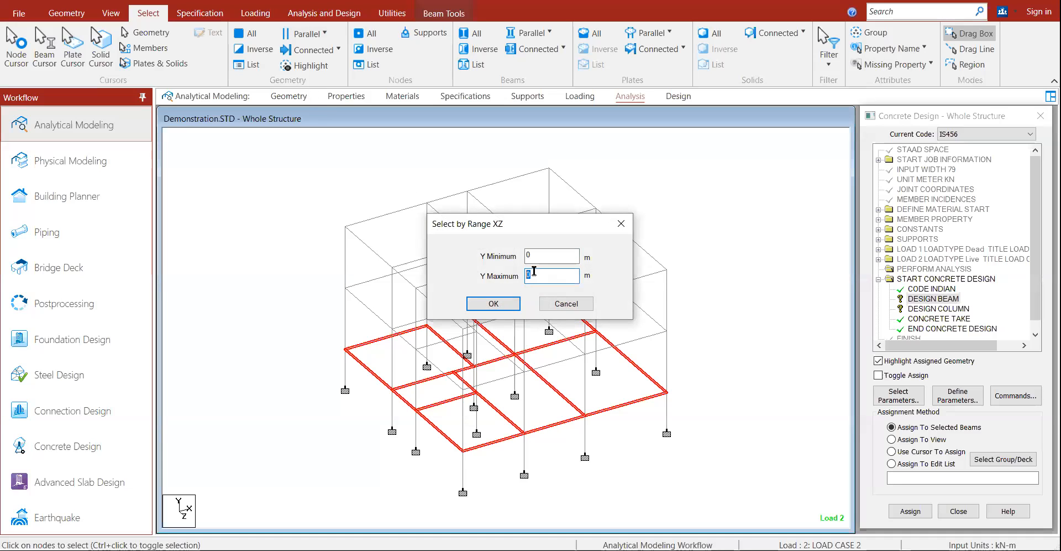
text(9)
click(494, 303)
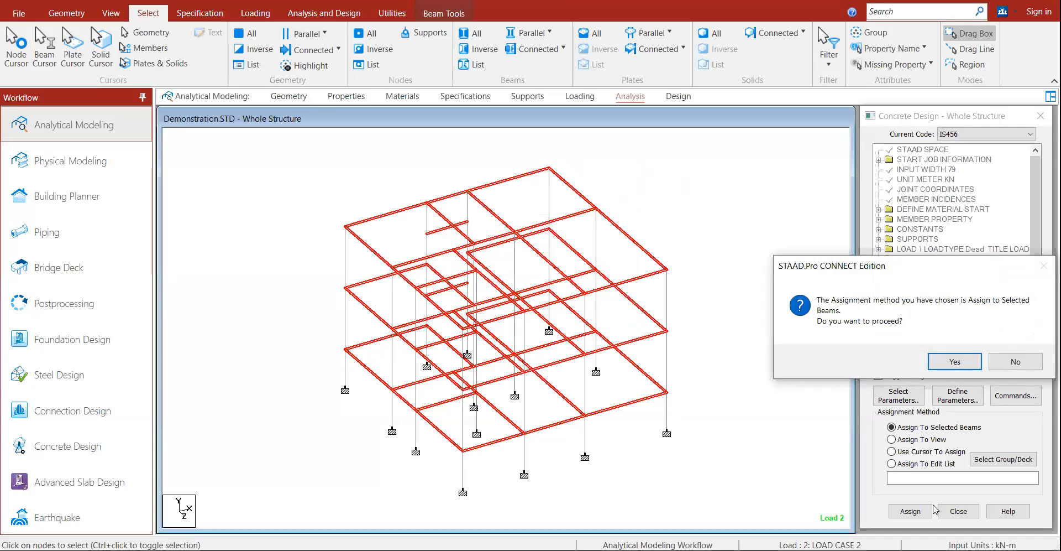
key(Return)
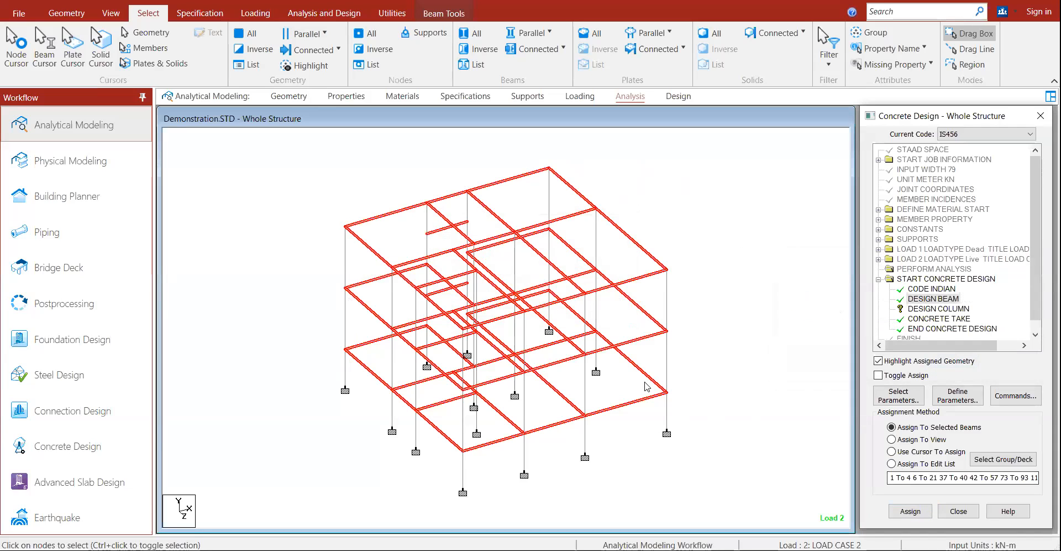
Step: Clear the selection and select all members parallel to Y, the columns
click(525, 408)
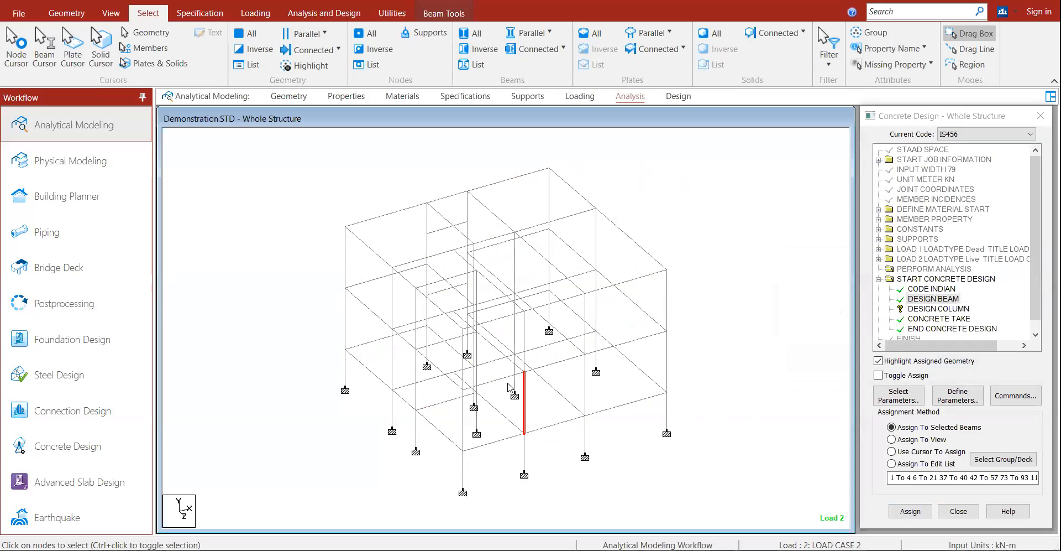
click(526, 35)
click(530, 64)
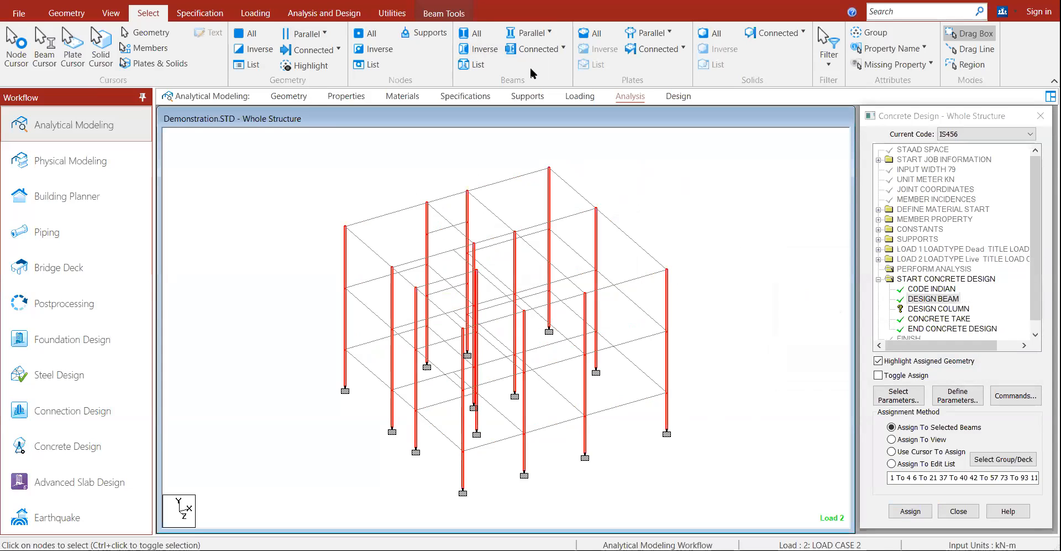
Step: Assign DESIGN COLUMN to all members parallel to the Y axis, the vertical columns
click(925, 309)
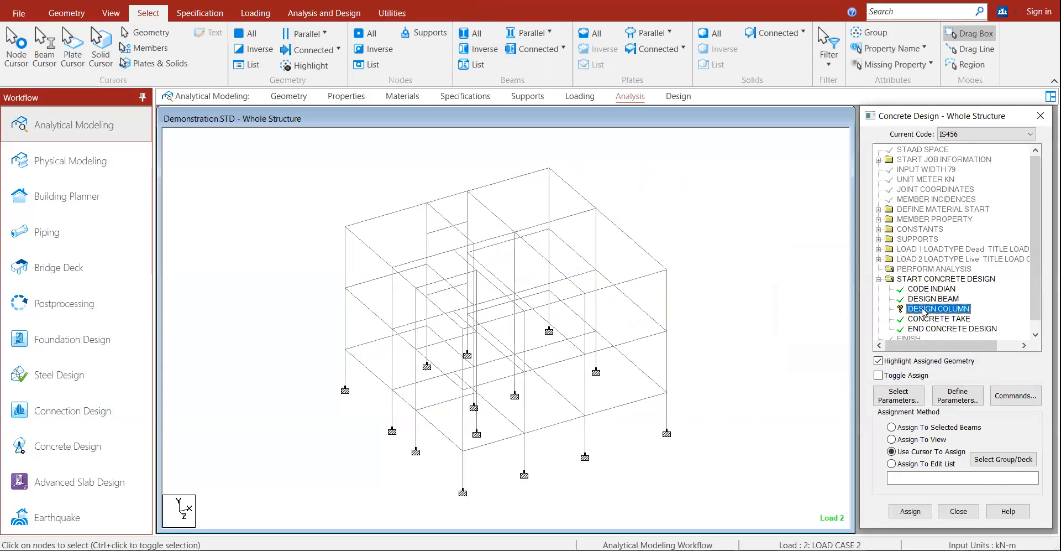
click(527, 33)
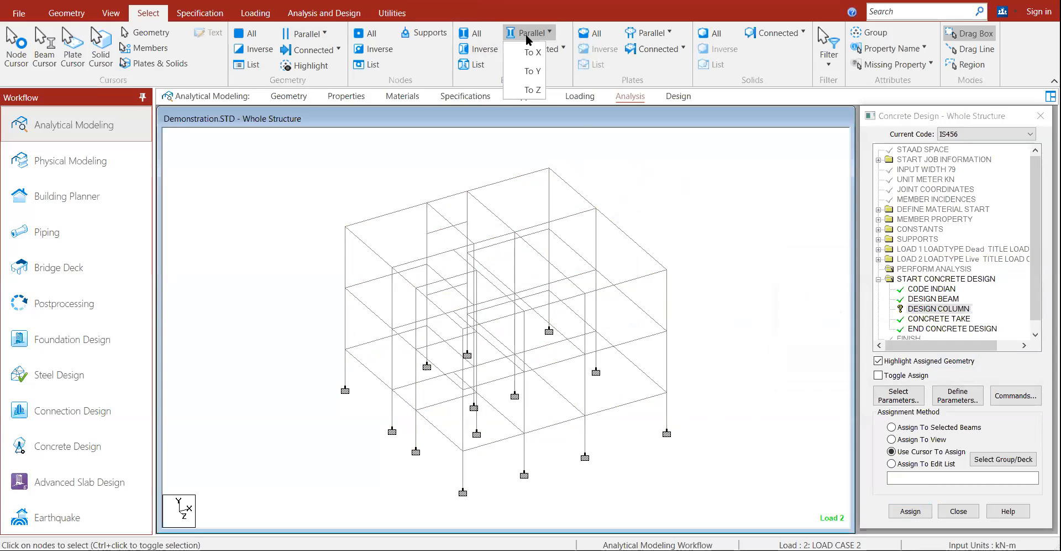
click(530, 71)
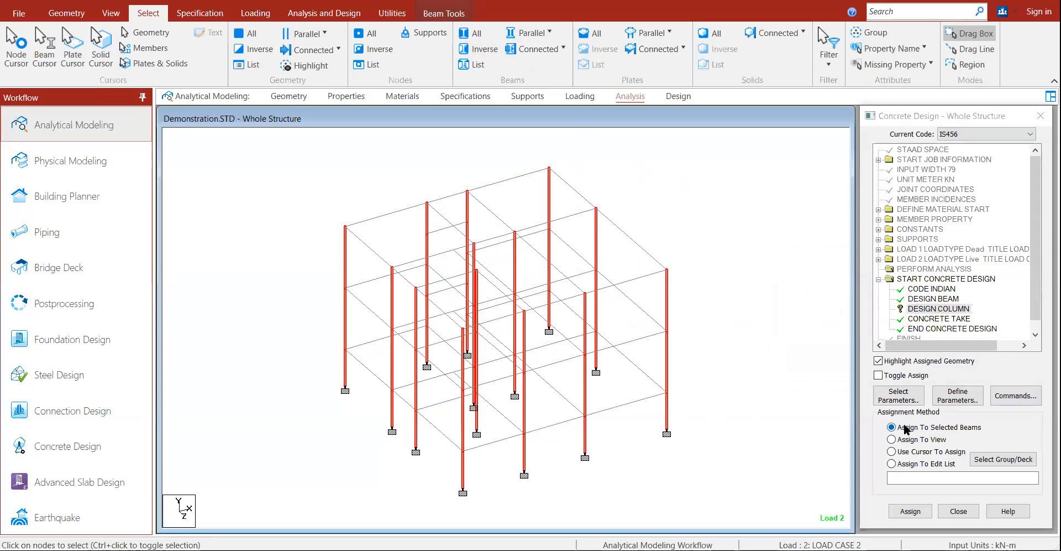
click(912, 511)
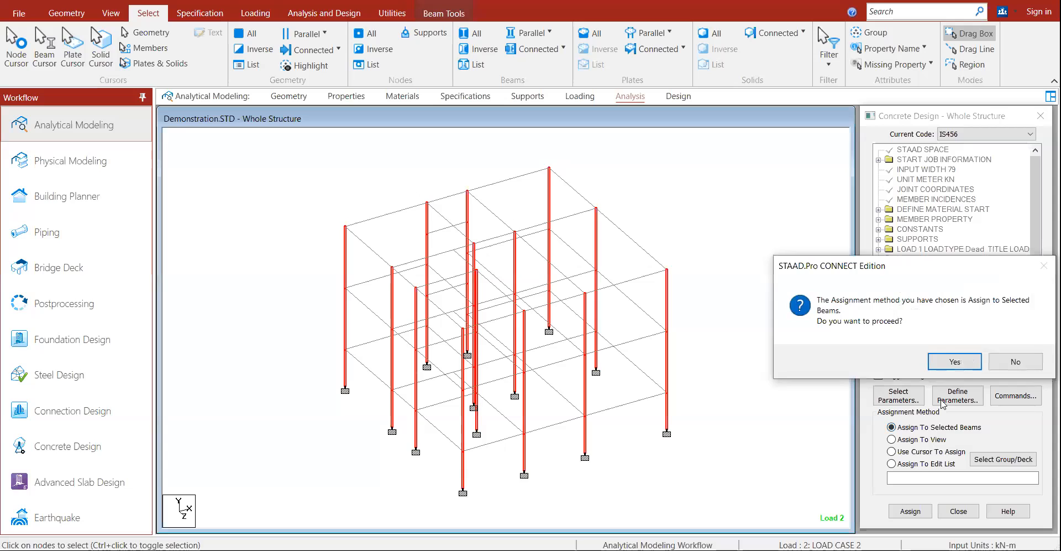
click(944, 362)
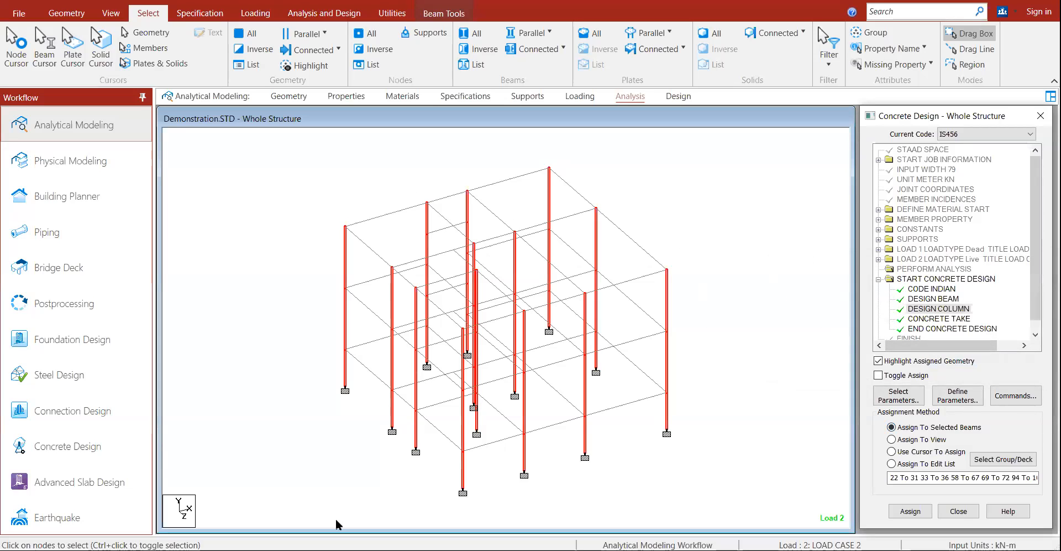
Step: Clear the selection, close the Concrete Design panel and save the model
click(752, 326)
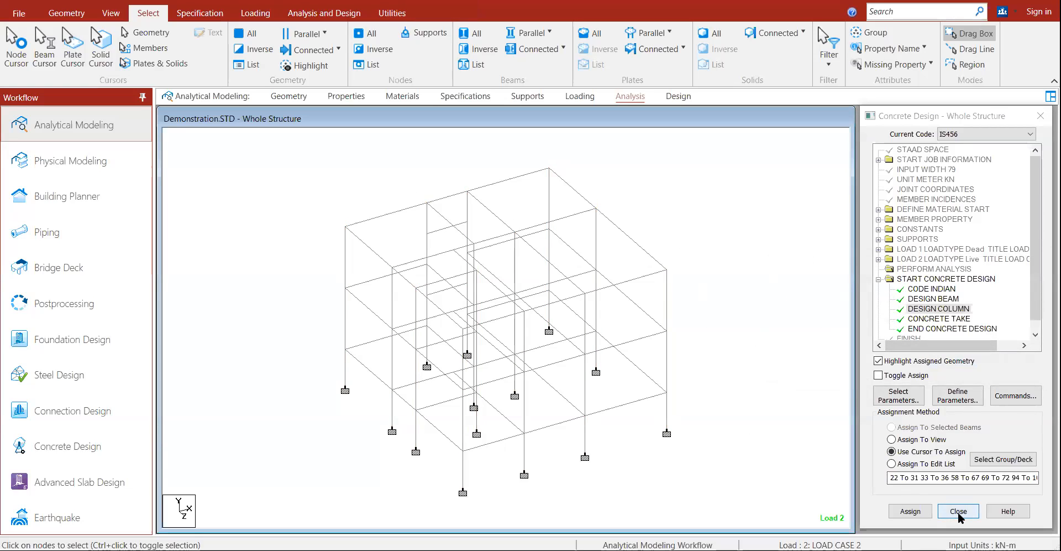
click(958, 511)
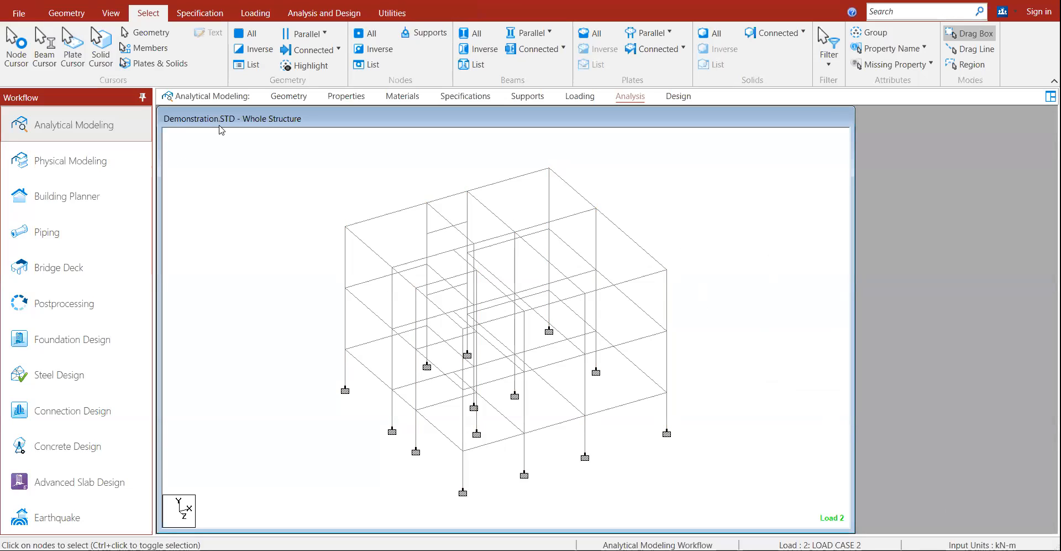
key(ctrl+s)
key(Return)
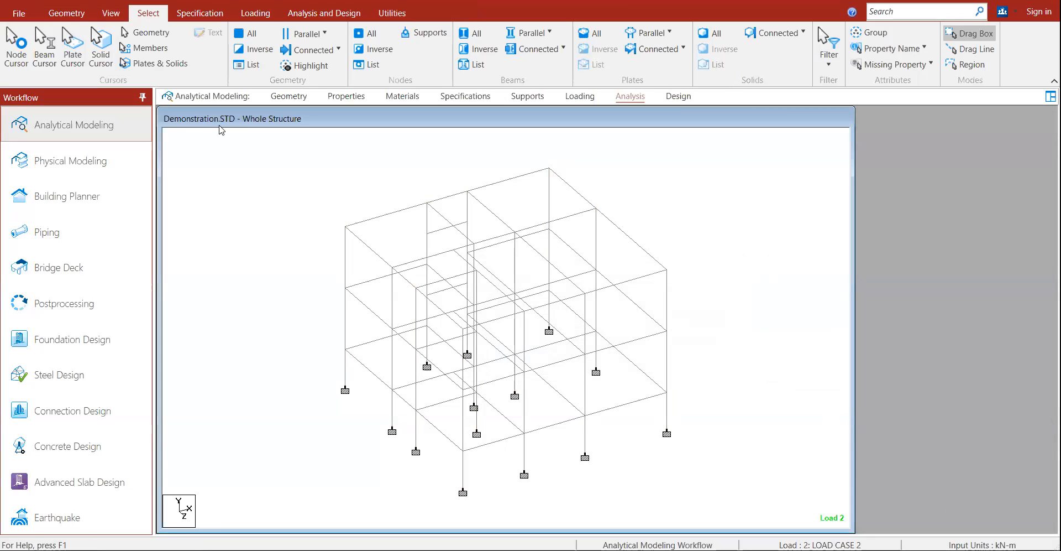
Step: Run the analysis with concrete design, then switch to Post Processing to view Load 2 displacements
click(307, 12)
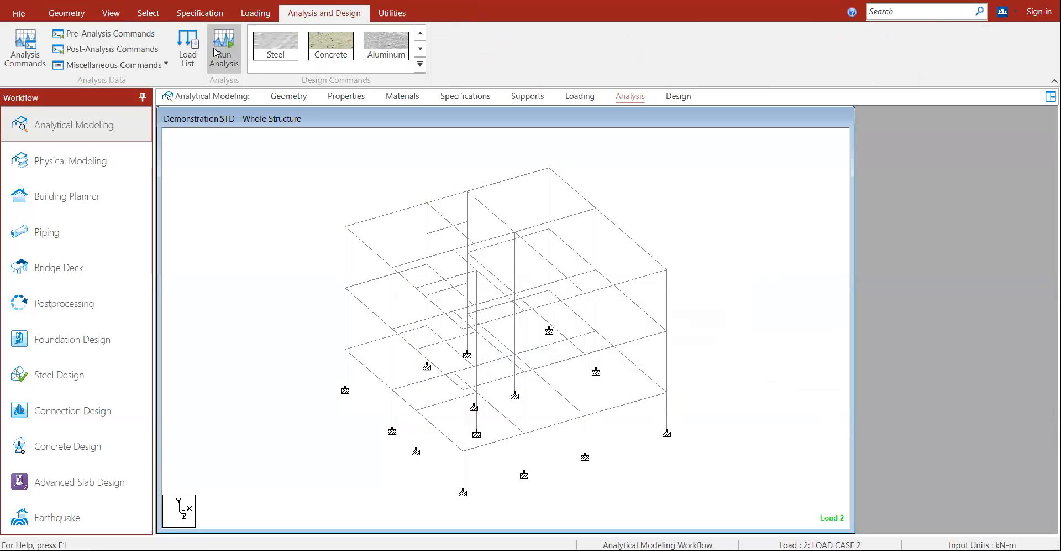
click(224, 48)
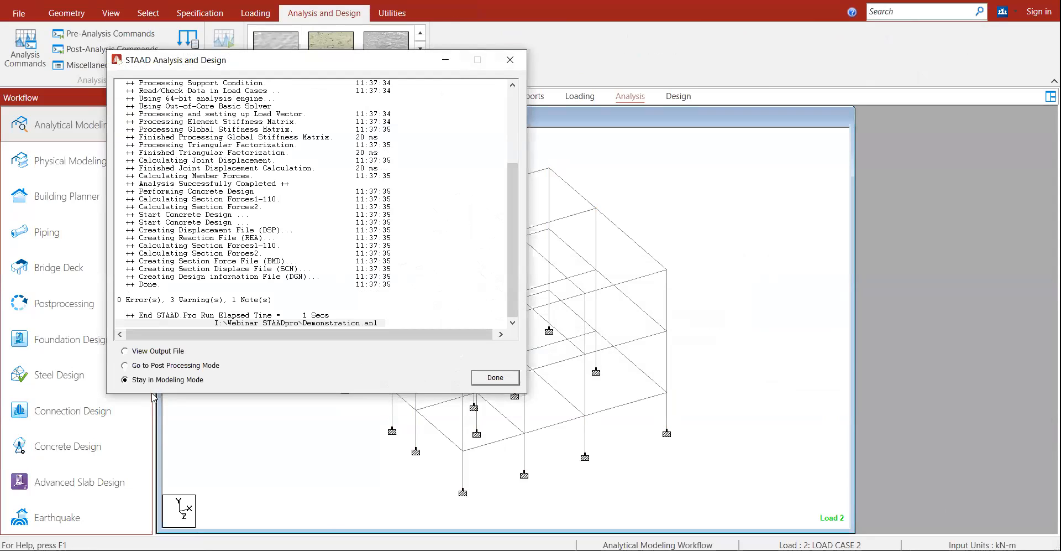
click(151, 365)
click(484, 381)
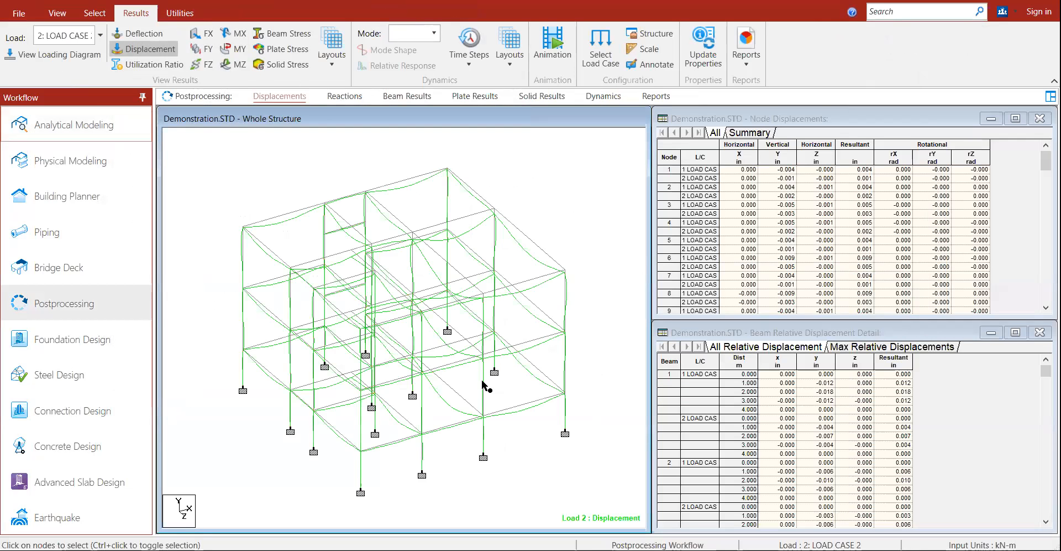
Step: Open beam 73's details and view its shear/bending, deflection and concrete design results
click(138, 48)
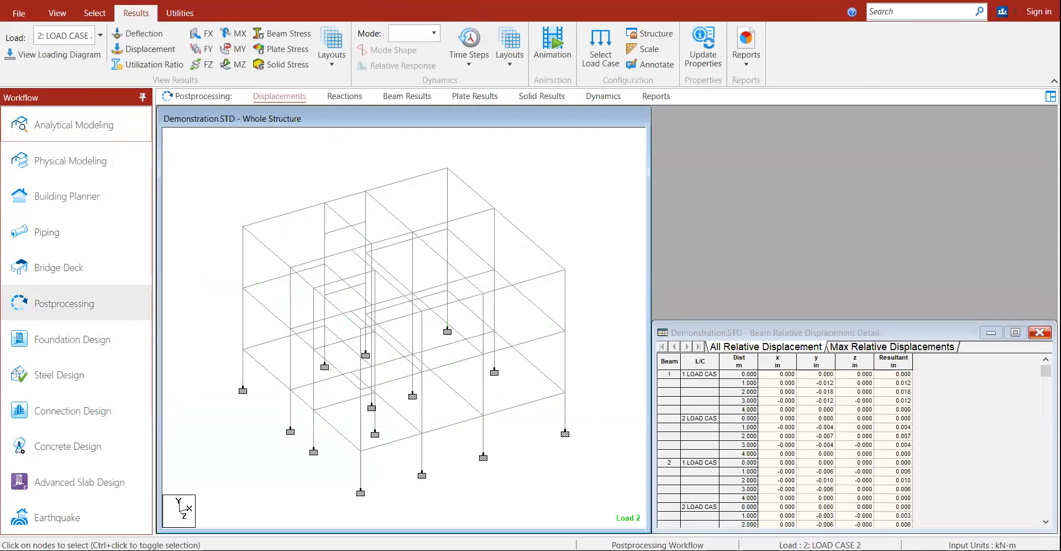
double_click(576, 121)
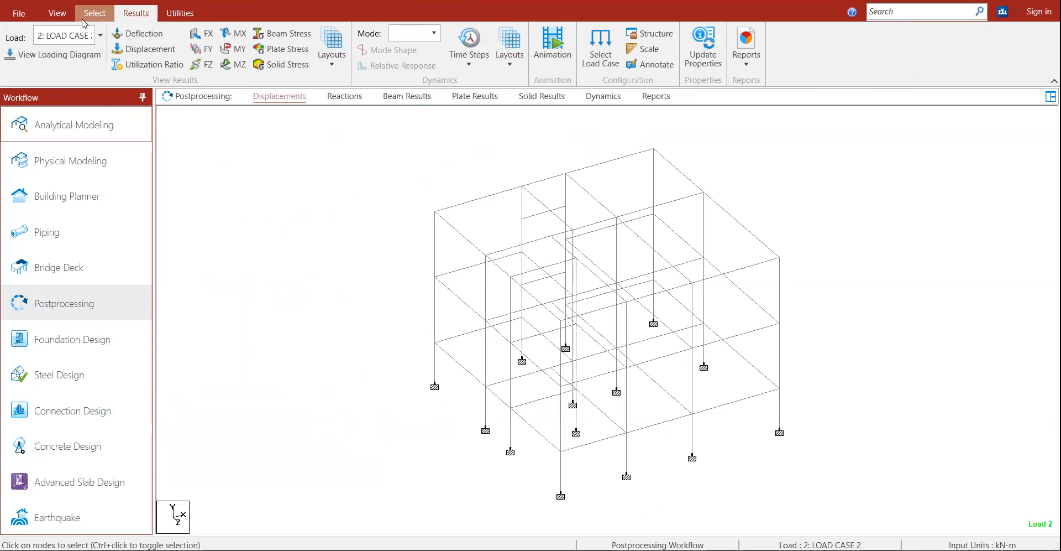
click(84, 19)
double_click(478, 200)
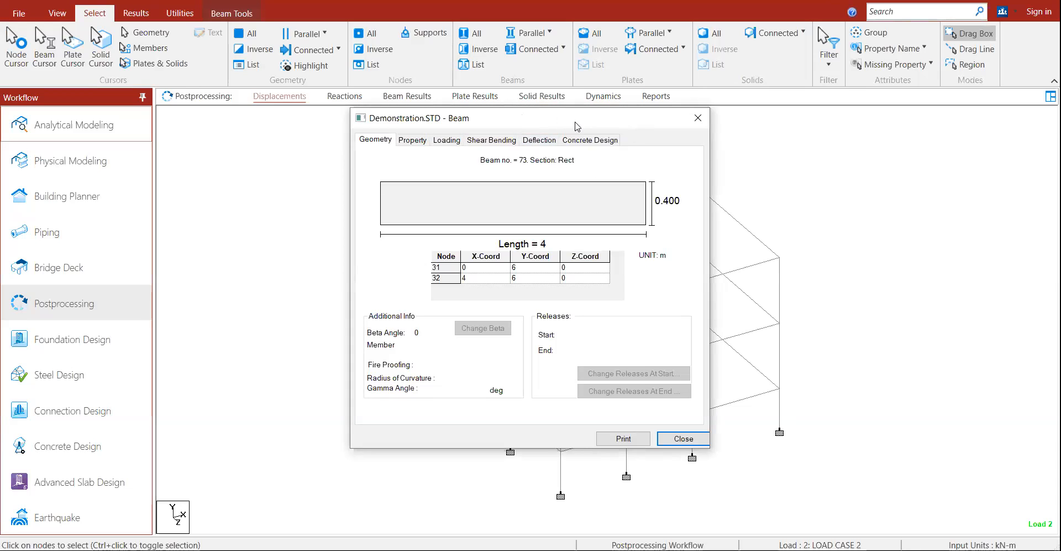
click(481, 141)
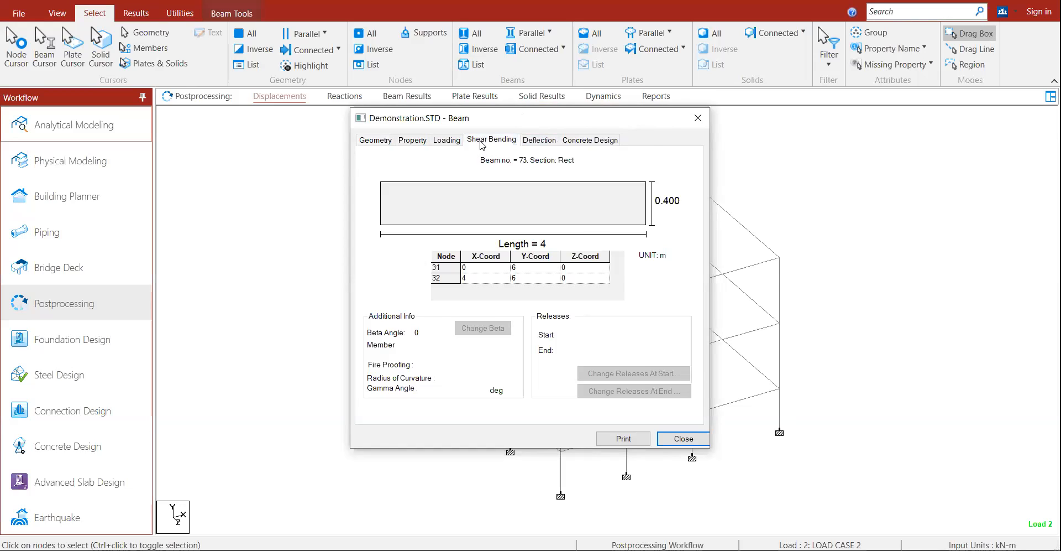
click(539, 140)
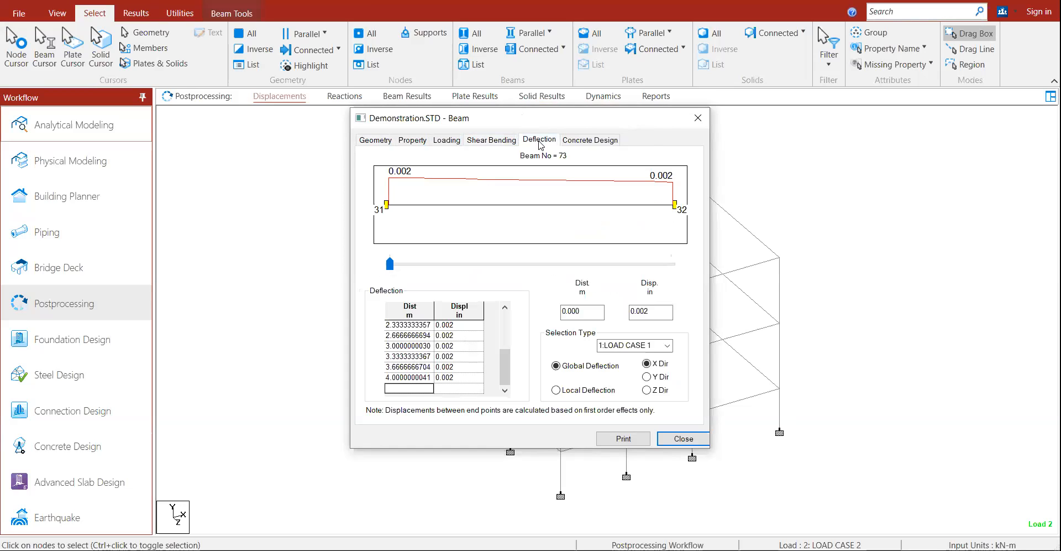
click(578, 140)
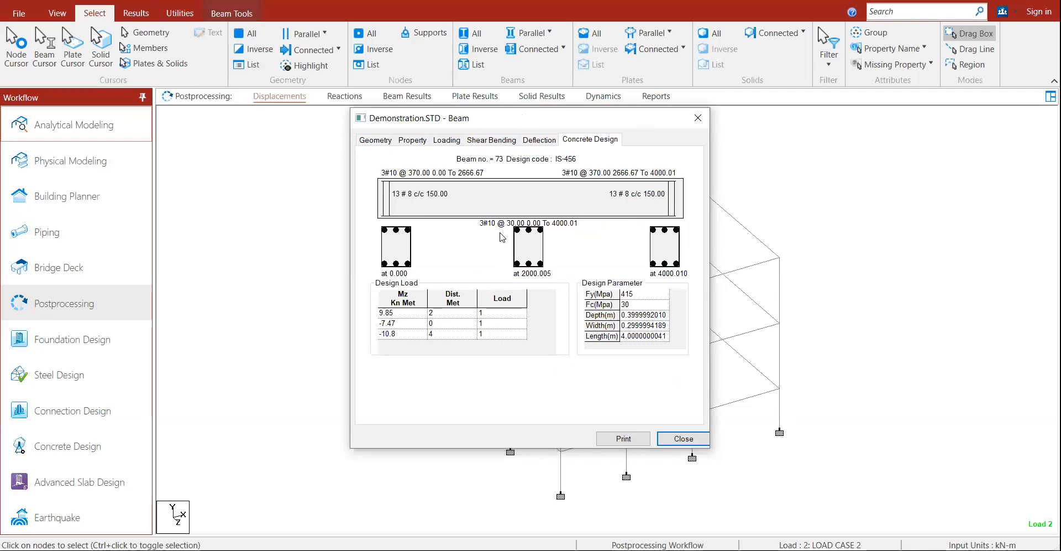
Step: Note beam 73's Fy 415 and Fc design parameters, then open the analysis output file
click(596, 294)
click(645, 294)
click(606, 305)
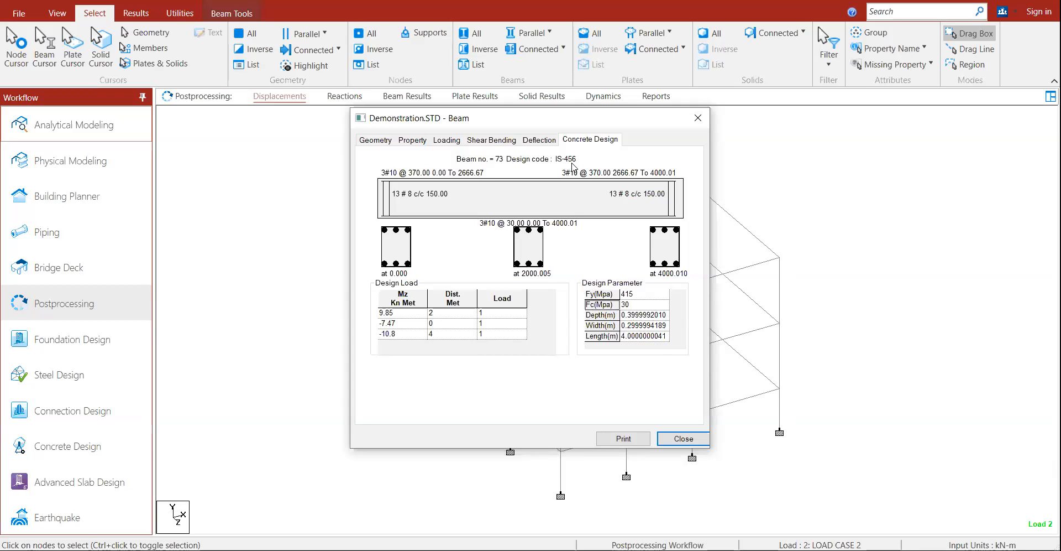
click(669, 439)
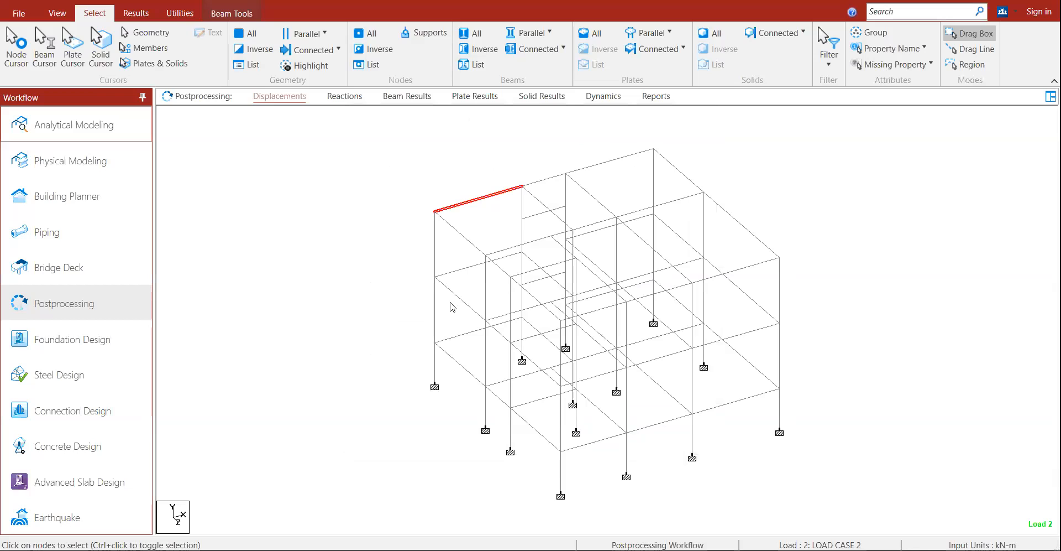
click(178, 17)
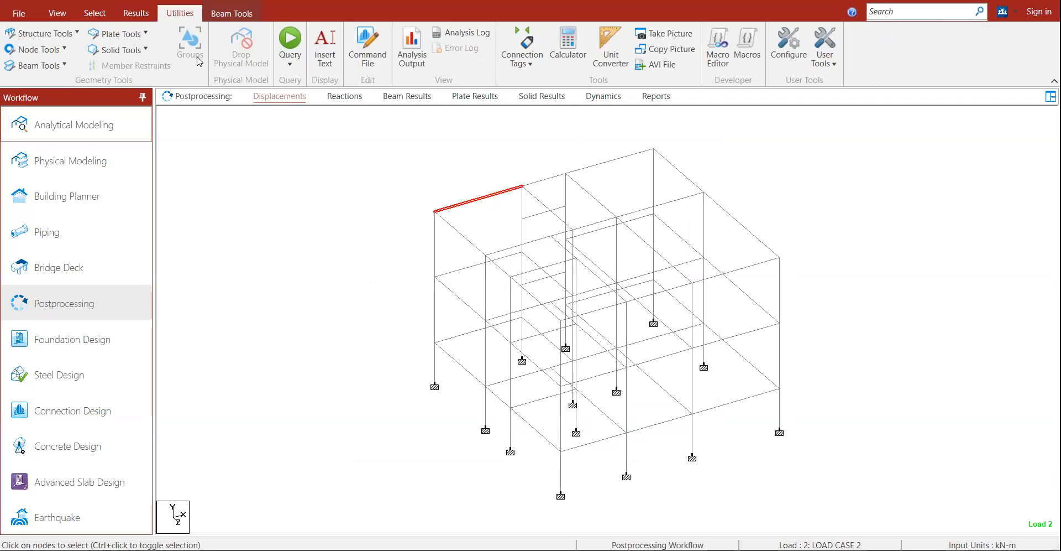
click(407, 64)
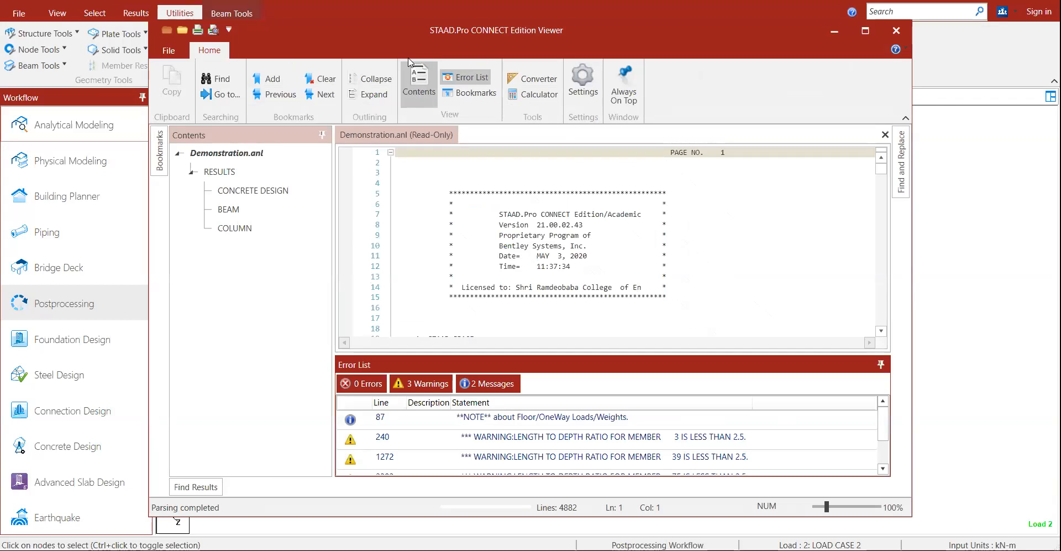
Step: Jump to the Concrete Design section in a maximized viewer with the Error List hidden
click(243, 192)
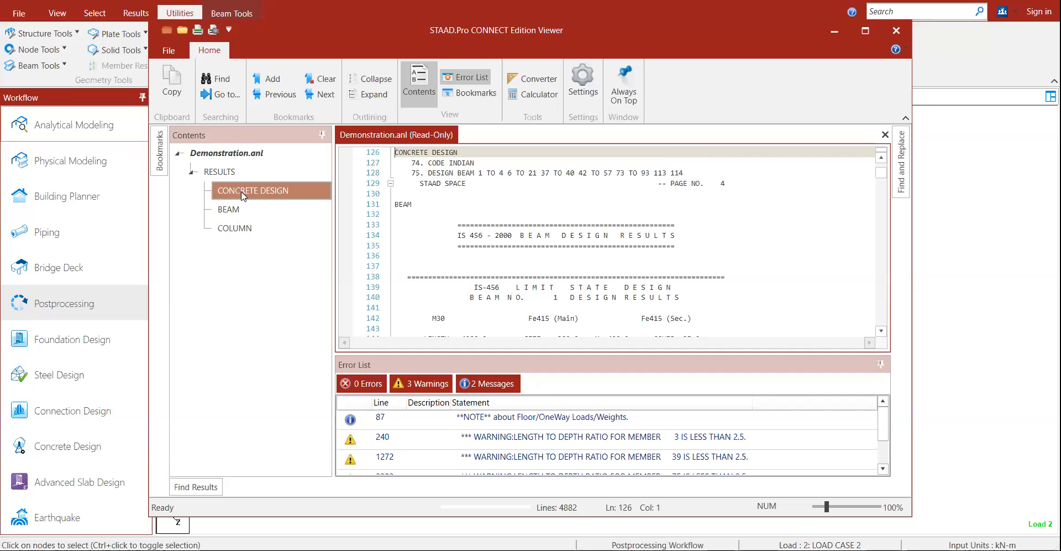
click(866, 31)
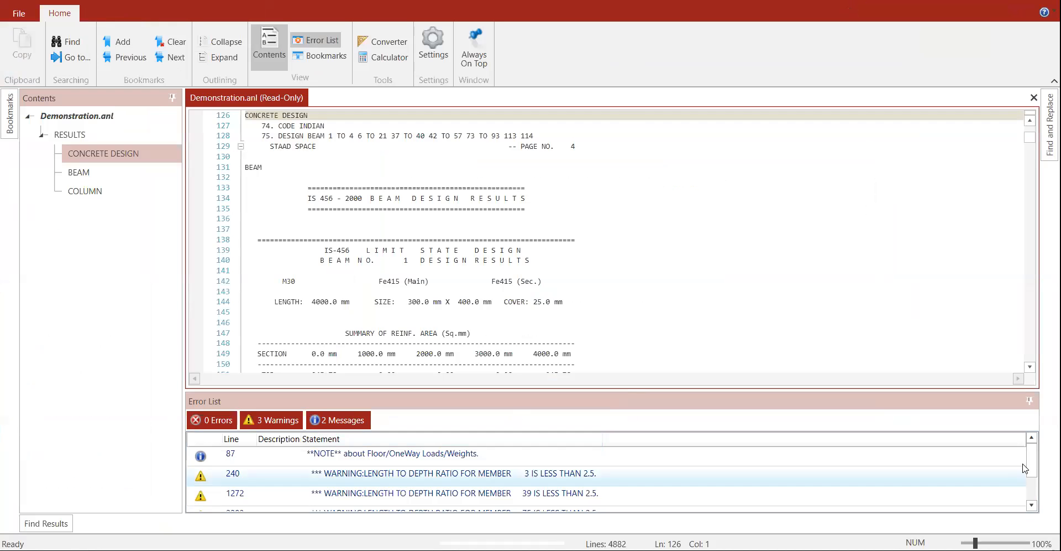
click(1034, 396)
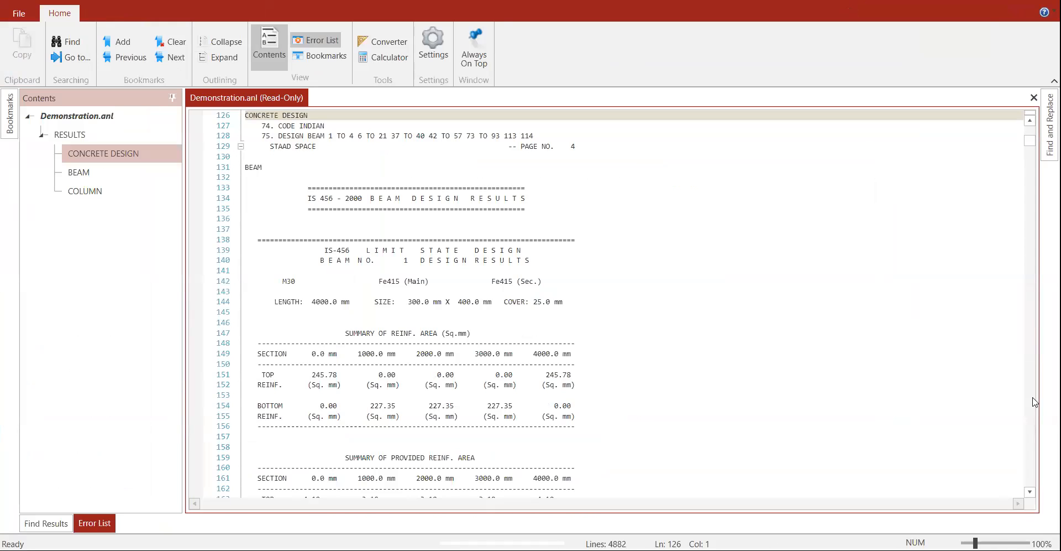
Step: Review beam 1's data: M30 concrete, Fe415 steel, 4000 mm length, 300 x 400 section, 25 mm cover
drag(408, 261, 508, 260)
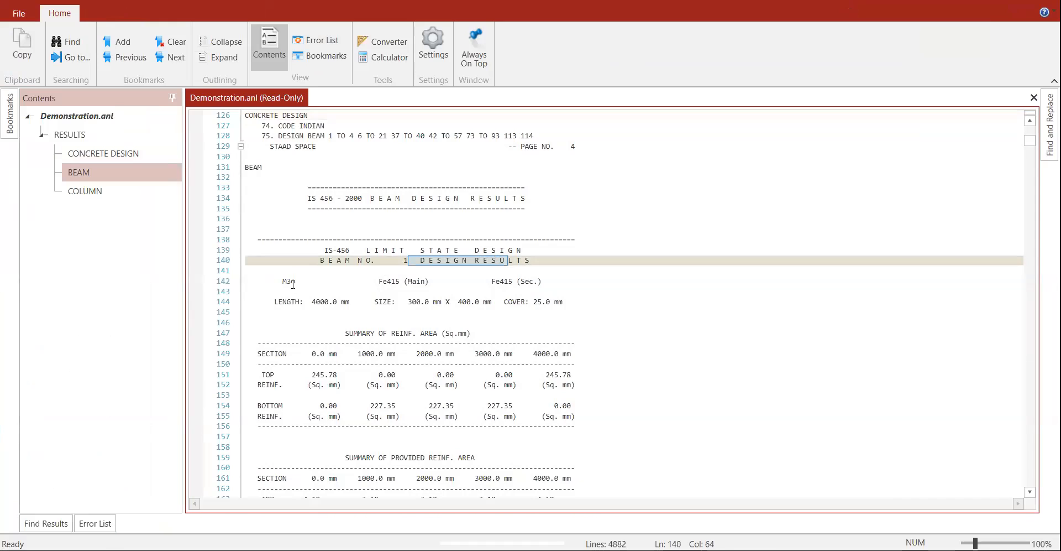
double_click(288, 282)
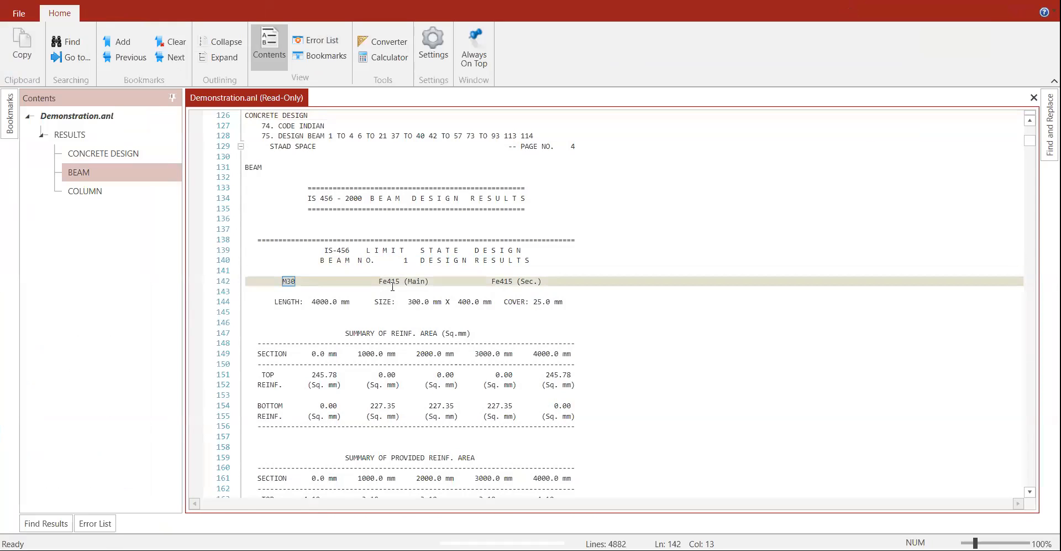
double_click(390, 282)
double_click(502, 282)
double_click(318, 302)
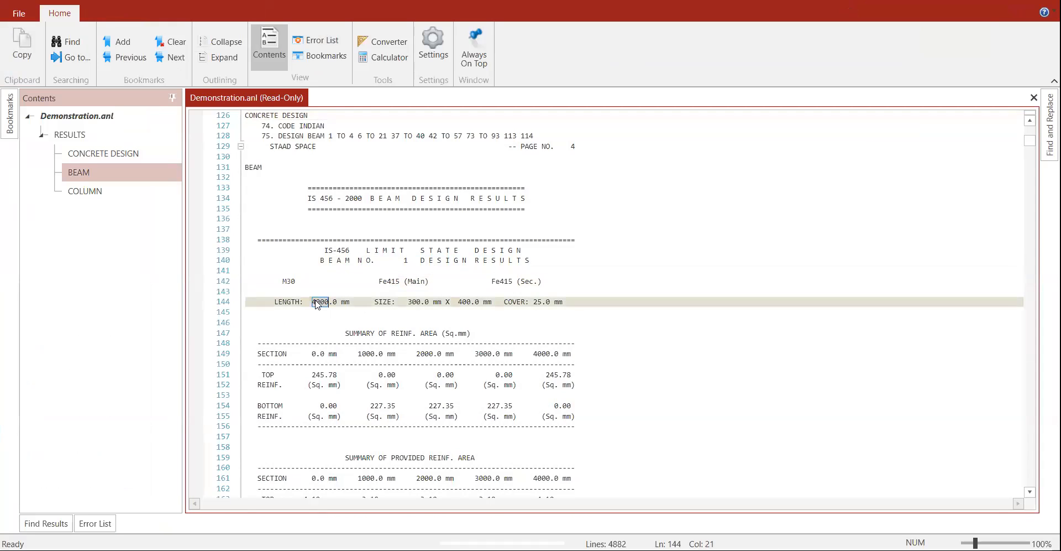
click(467, 301)
click(534, 301)
scroll(396, 434, down, 1)
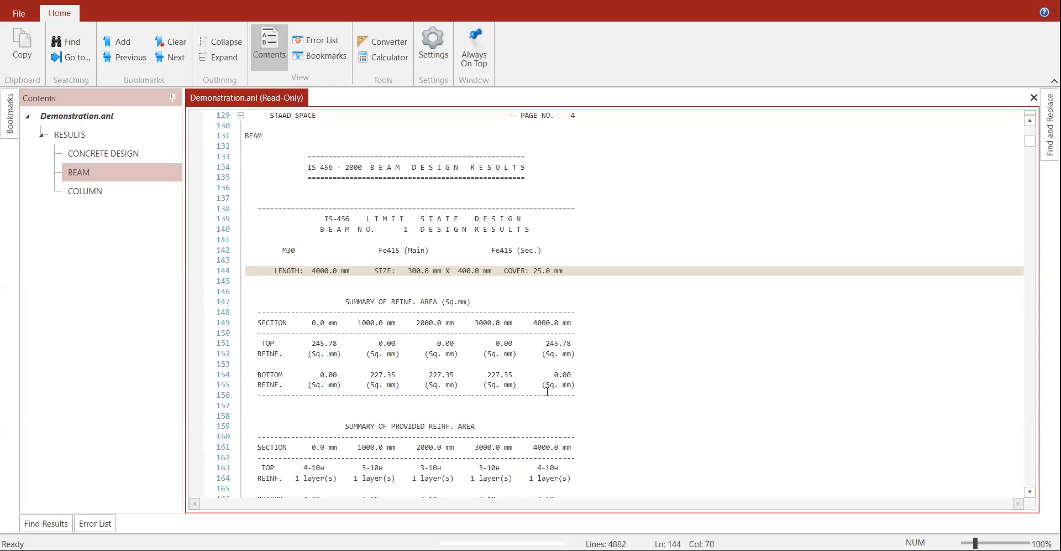
Step: Highlight the provided top reinforcement: 4-10H and the three 3-10H entries
scroll(500, 350, down, 3)
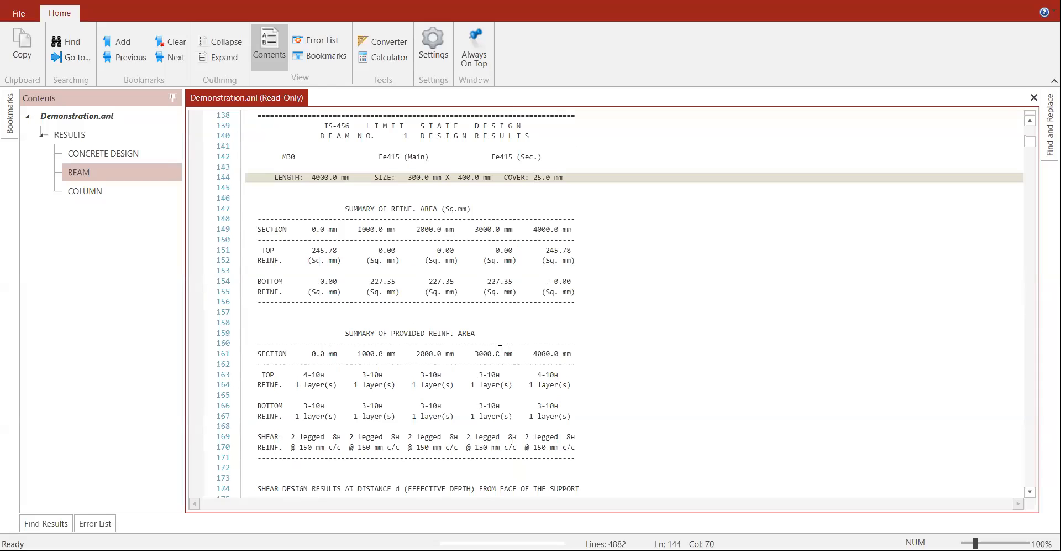
scroll(500, 350, down, 1)
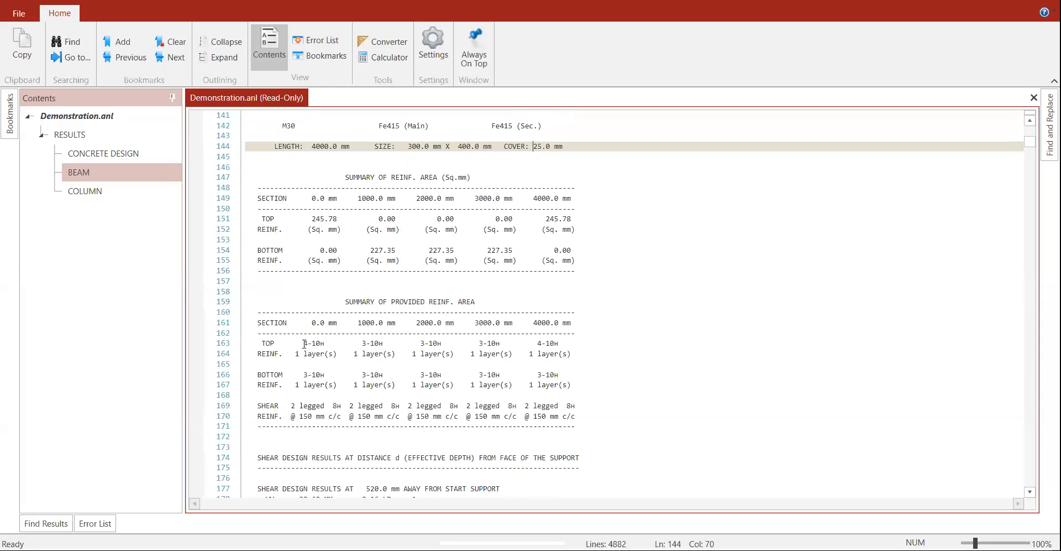
click(314, 343)
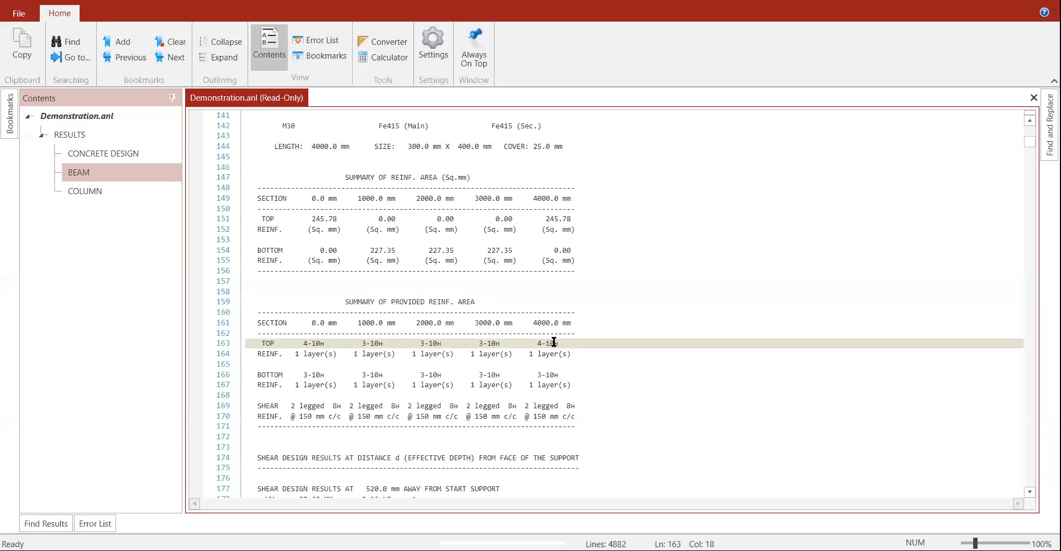
drag(361, 343, 502, 345)
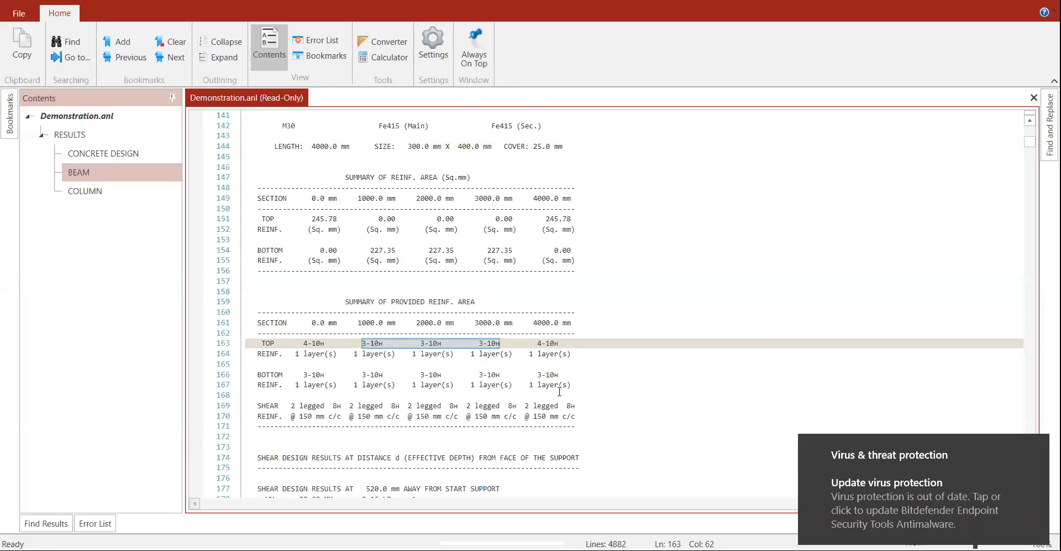
Step: Highlight member 3's length-to-depth warning, then jump to the column design results
scroll(552, 387, down, 1)
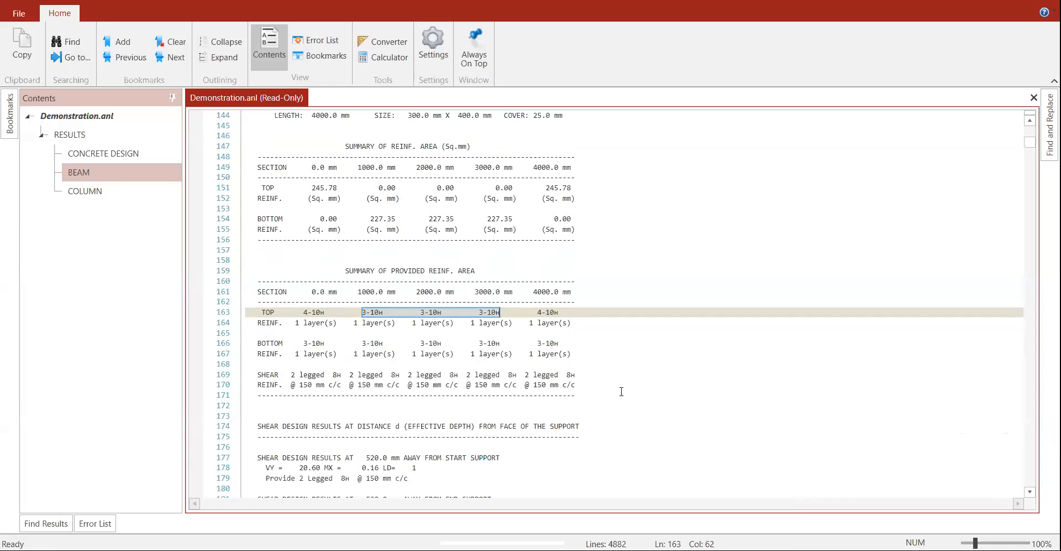
scroll(622, 392, down, 3)
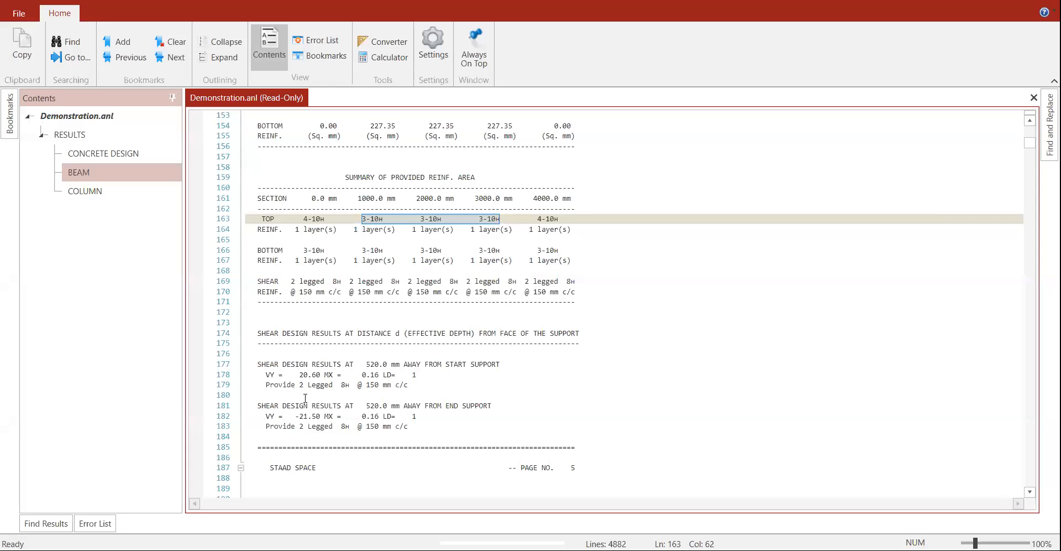
scroll(305, 398, down, 20)
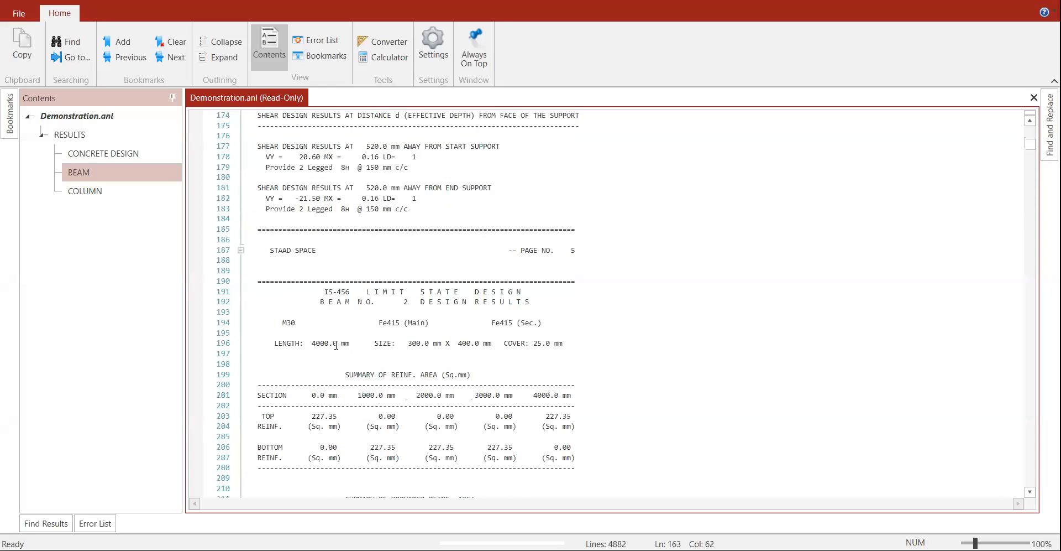
scroll(336, 351, down, 5)
scroll(339, 352, up, 19)
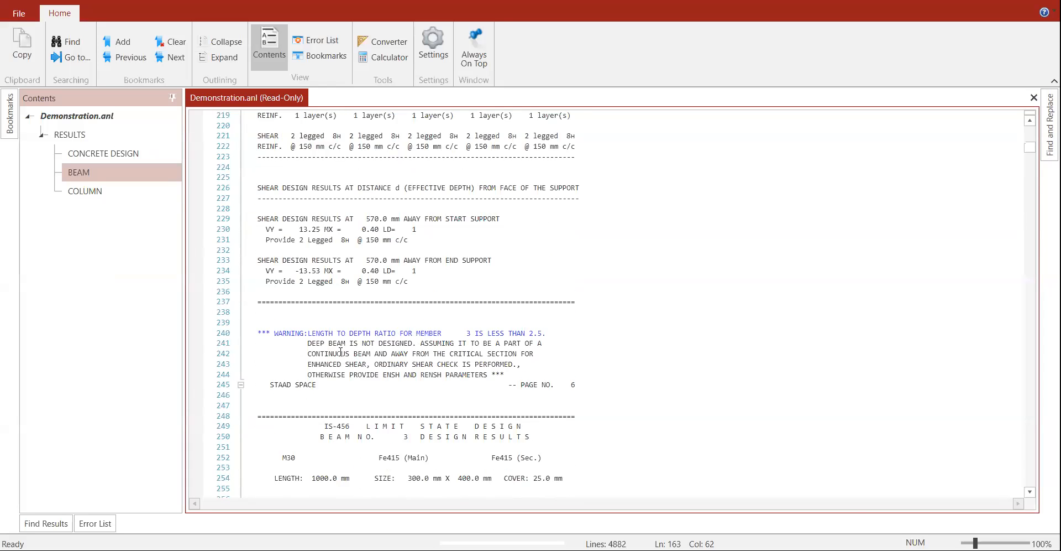
drag(275, 333, 561, 336)
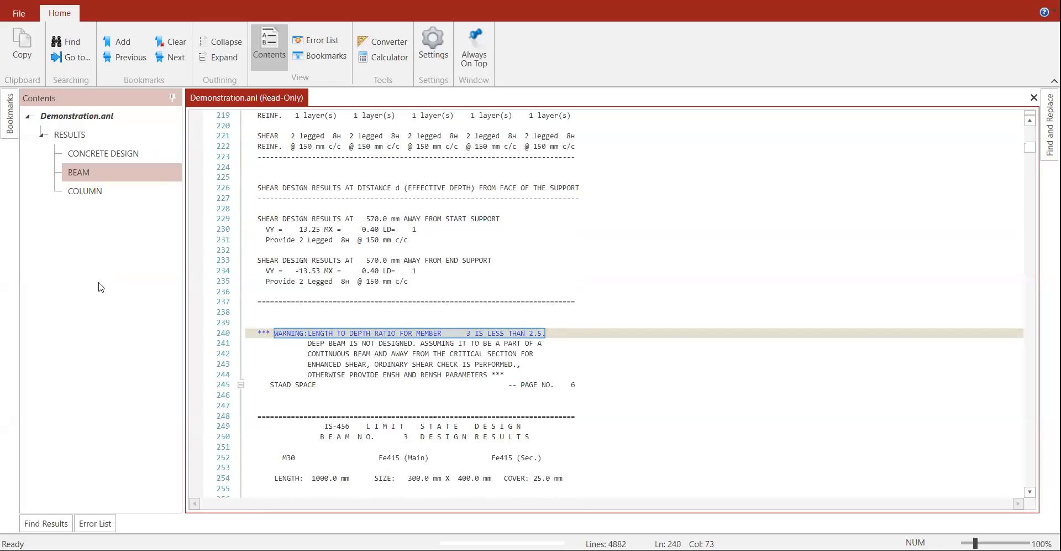
click(75, 188)
scroll(503, 352, down, 20)
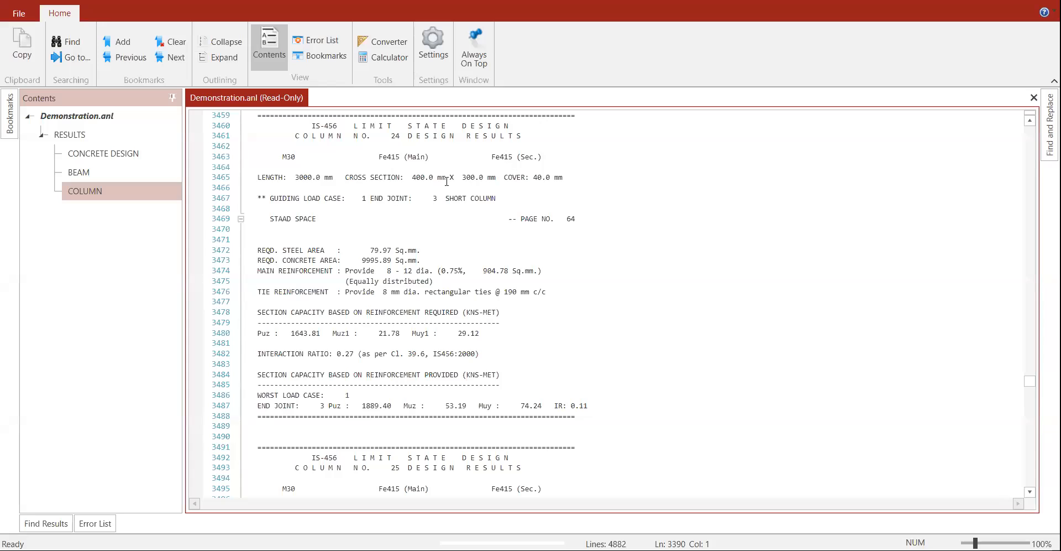
Step: Review column 24's 400 mm section, required steel area and 0.53 interaction ratio, then go to the file's end
double_click(418, 177)
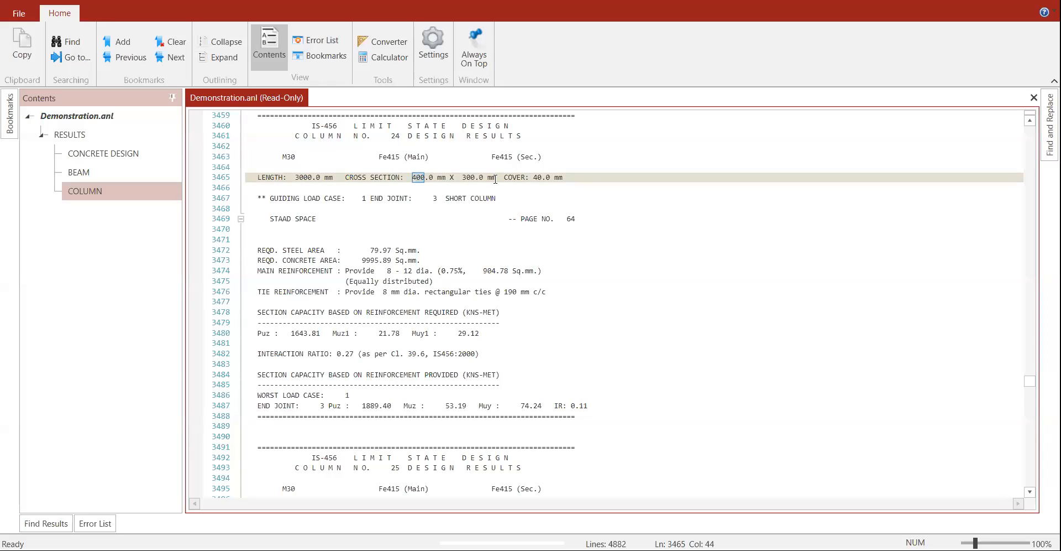
double_click(375, 250)
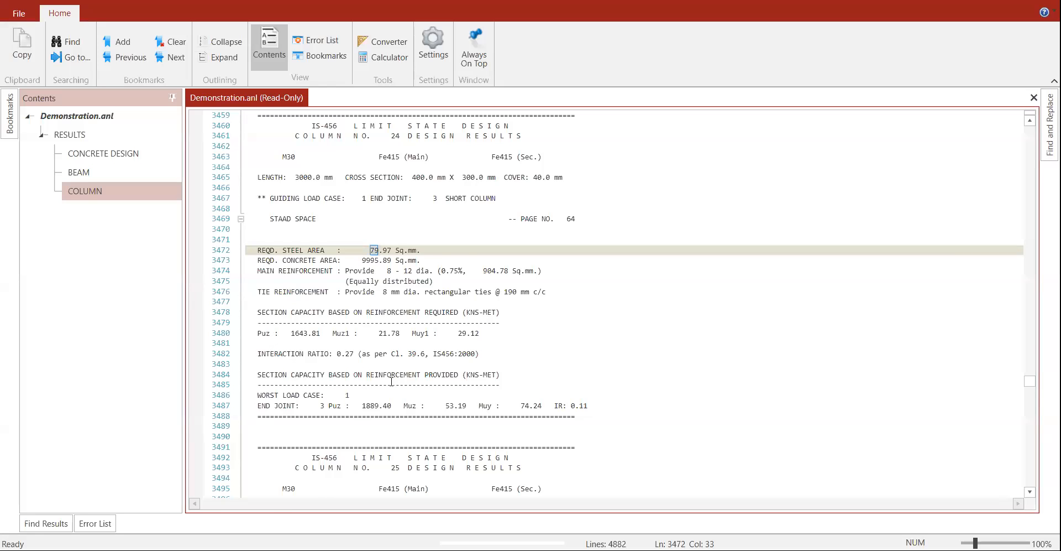
scroll(484, 417, down, 20)
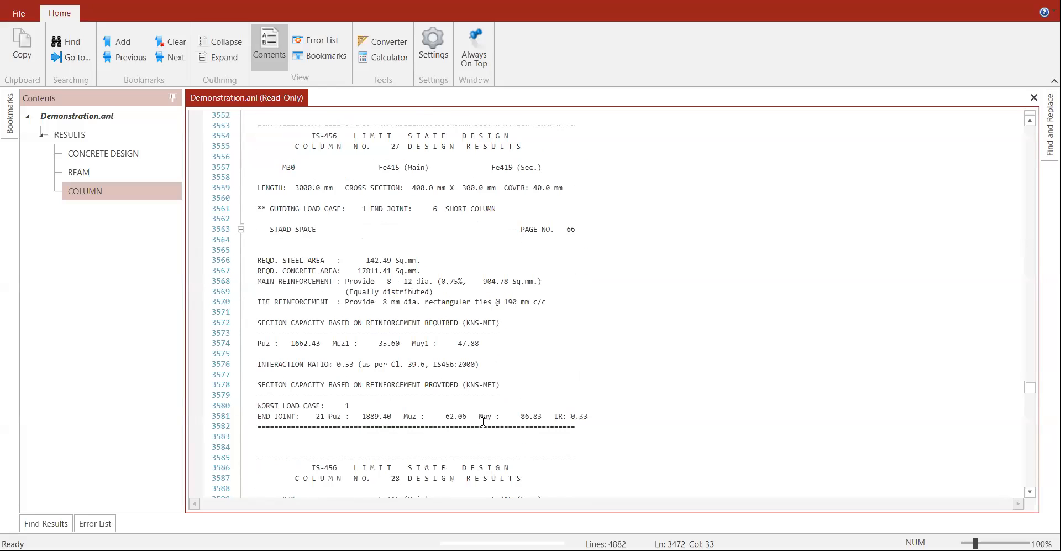
scroll(483, 420, down, 6)
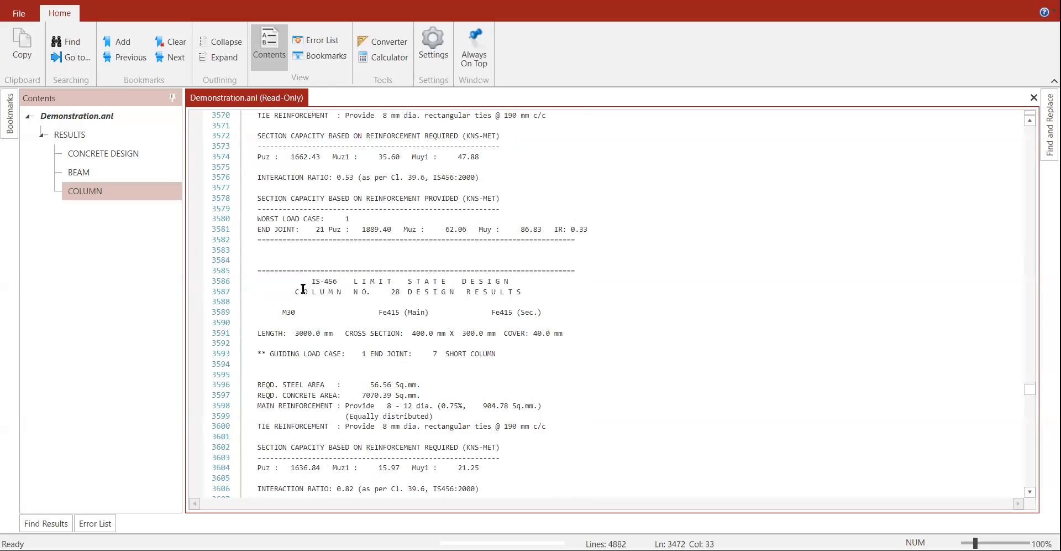
drag(258, 176, 485, 181)
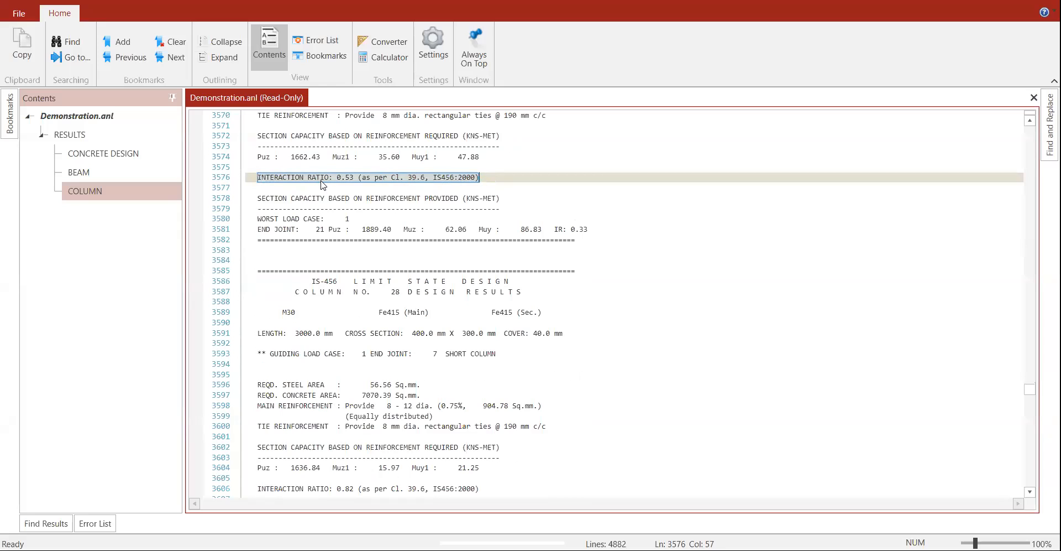
scroll(324, 185, down, 10)
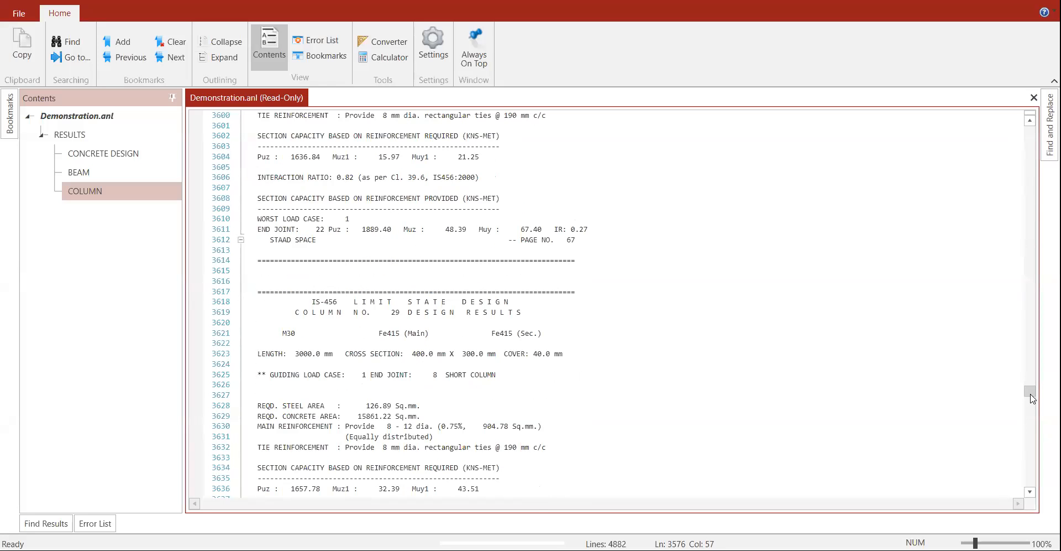
drag(1031, 401, 1035, 486)
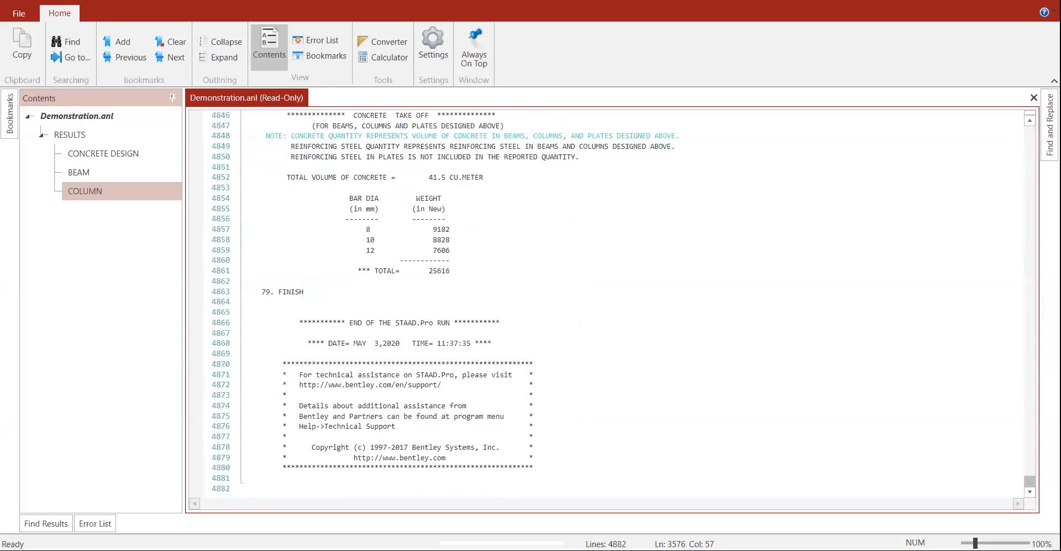
Step: Highlight the 41.5 cu. m concrete total and bar weights: 8 mm 9182 N, then the 10 mm row
click(592, 281)
scroll(602, 270, up, 6)
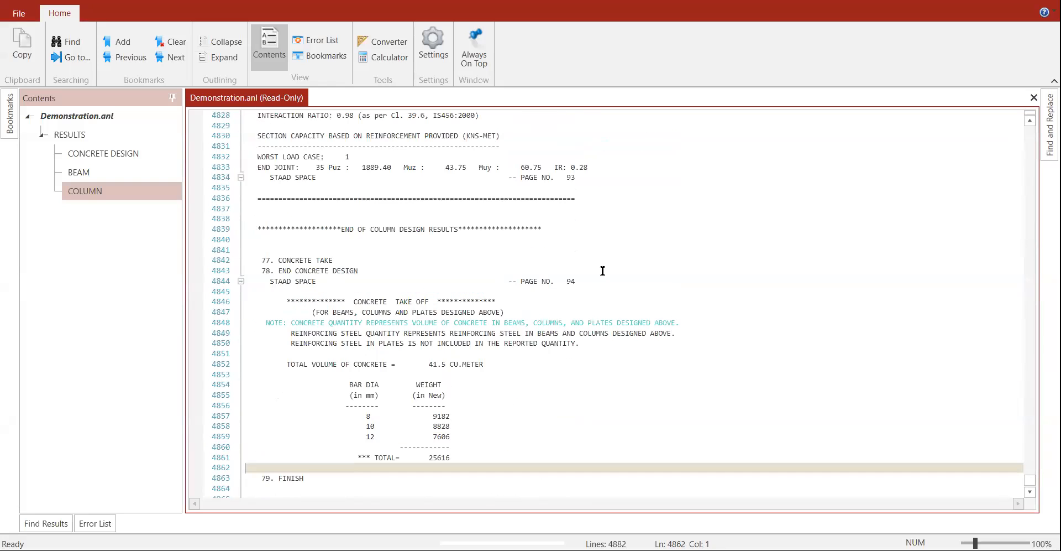
scroll(602, 271, down, 5)
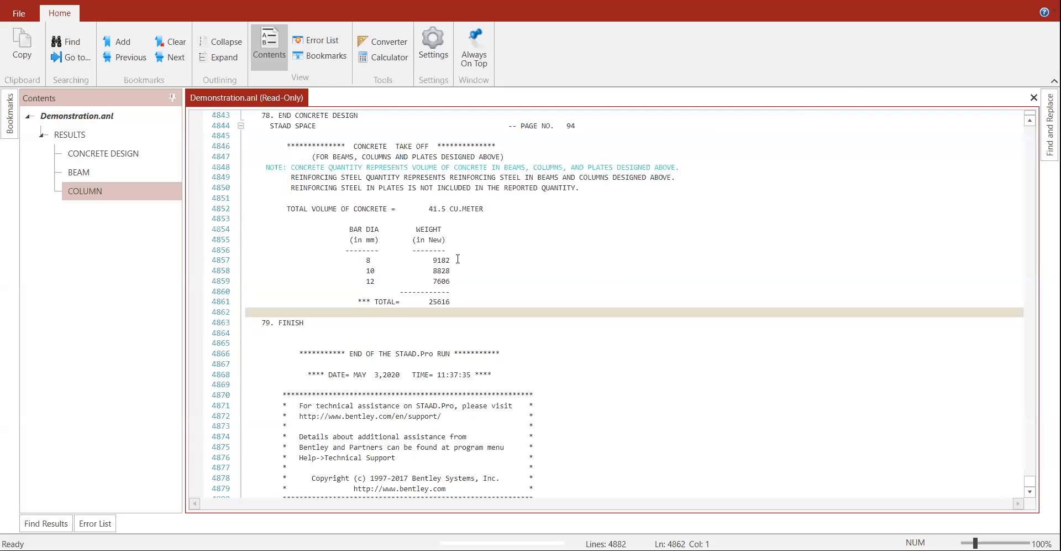
drag(353, 209, 510, 207)
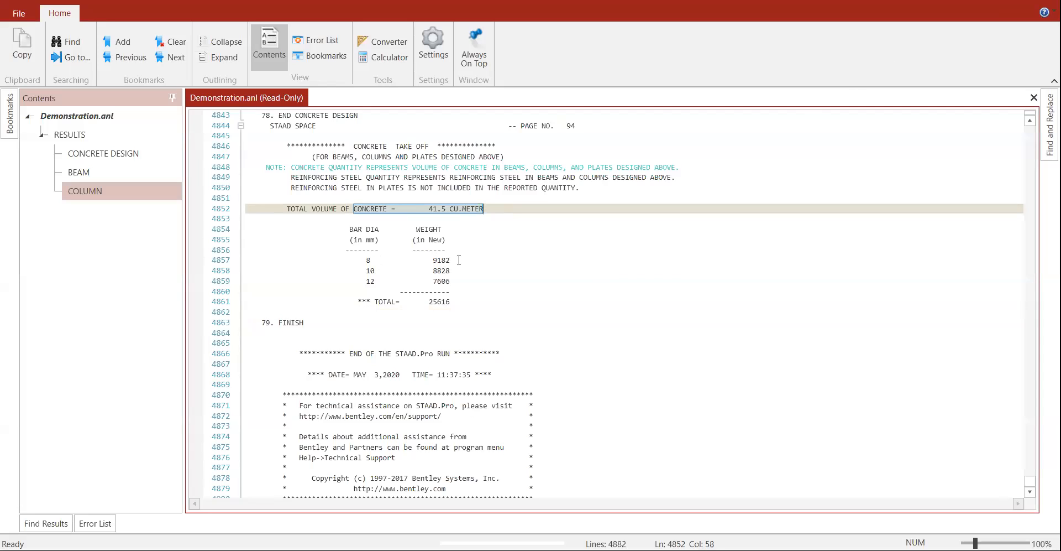
click(368, 260)
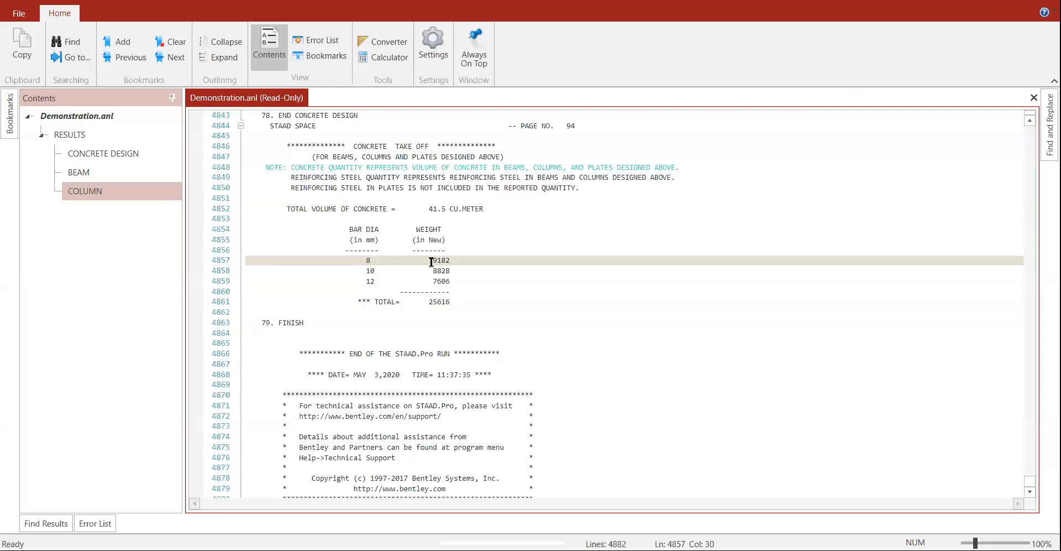
drag(431, 262, 449, 260)
double_click(370, 271)
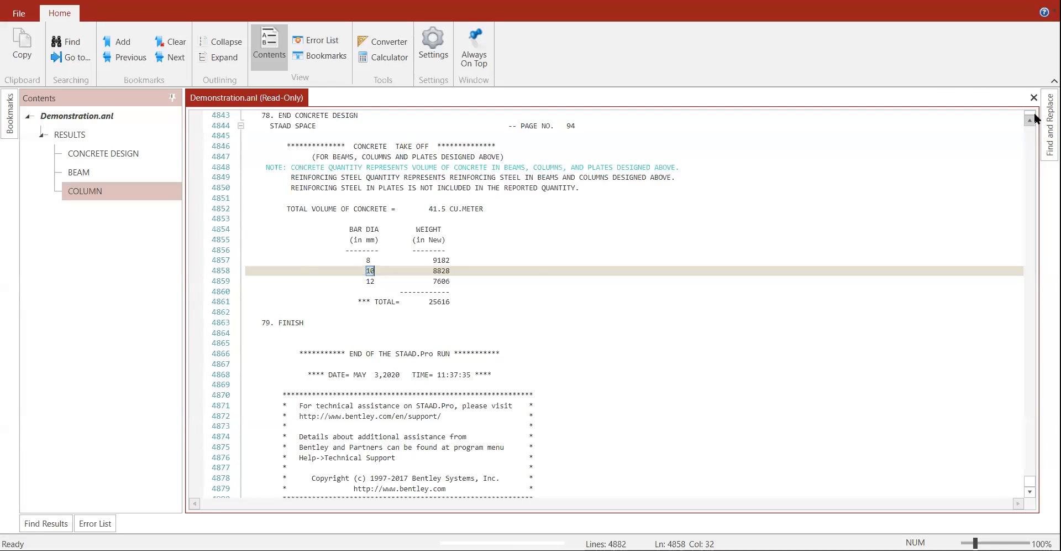
click(939, 197)
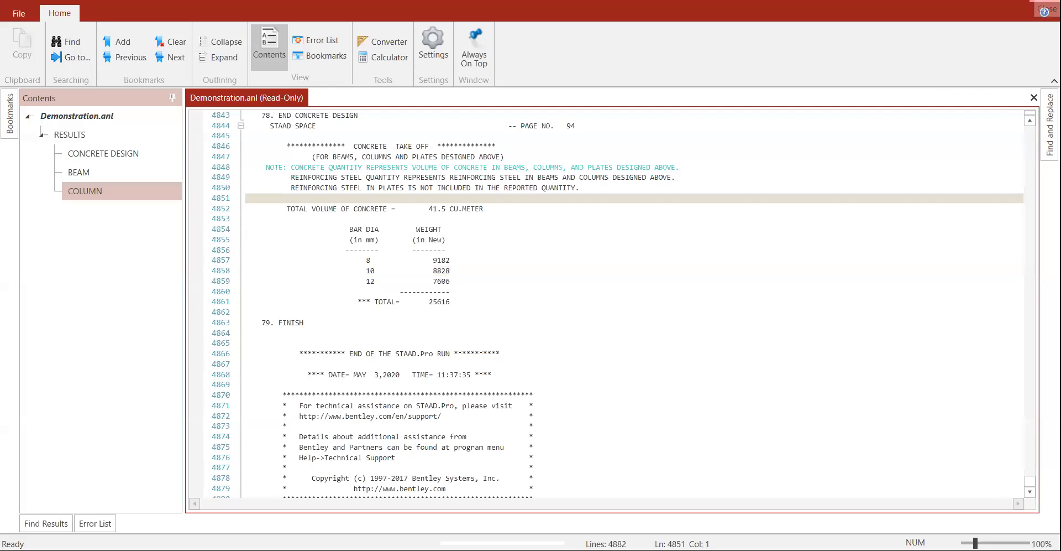
Step: Close the output file and bring up the Bentley CONNECT Center page in Chrome
click(1046, 9)
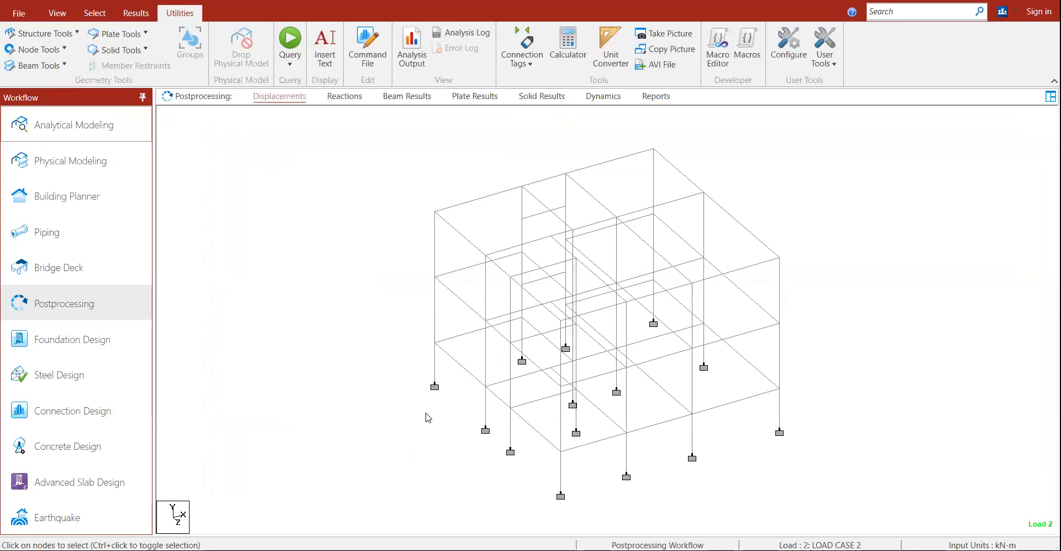
mouse_move(436, 387)
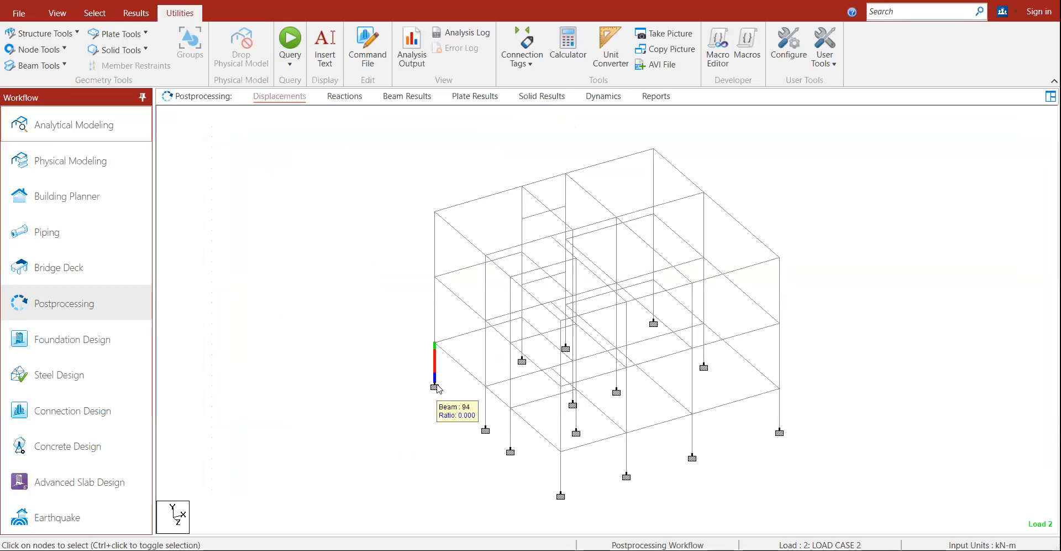
drag(411, 371, 465, 406)
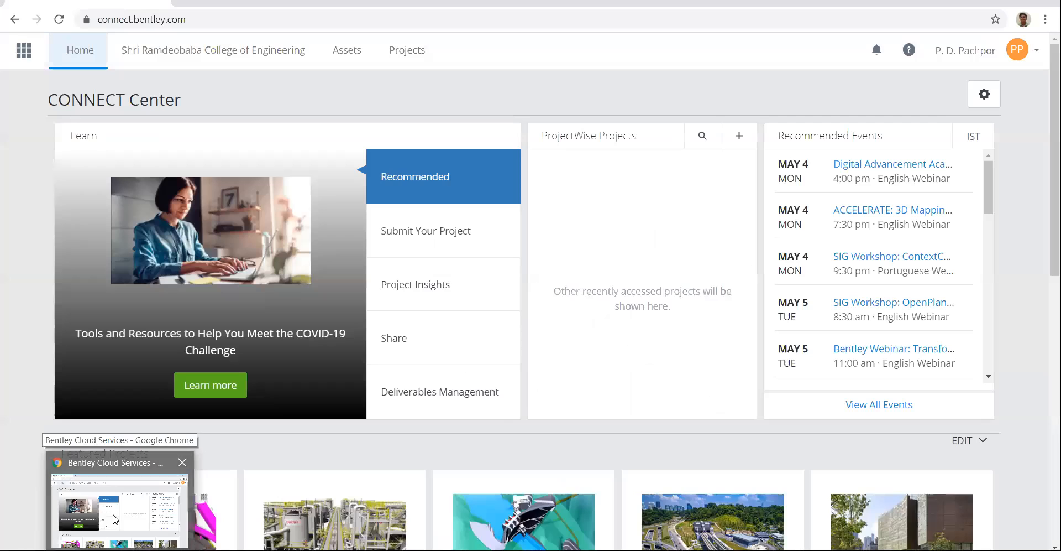
click(114, 507)
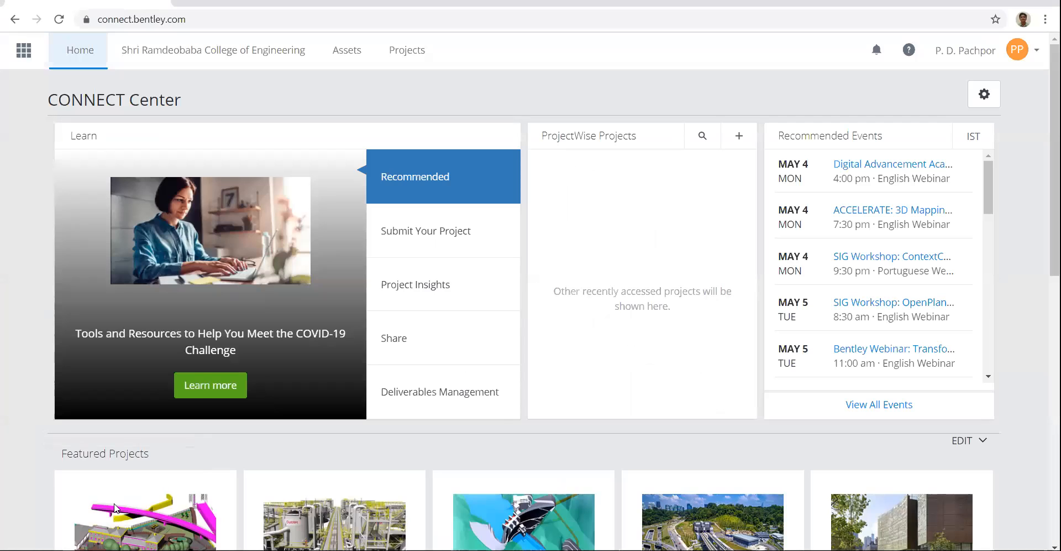
Step: Check the CONNECT Center address and scroll the home page to My Services
click(196, 21)
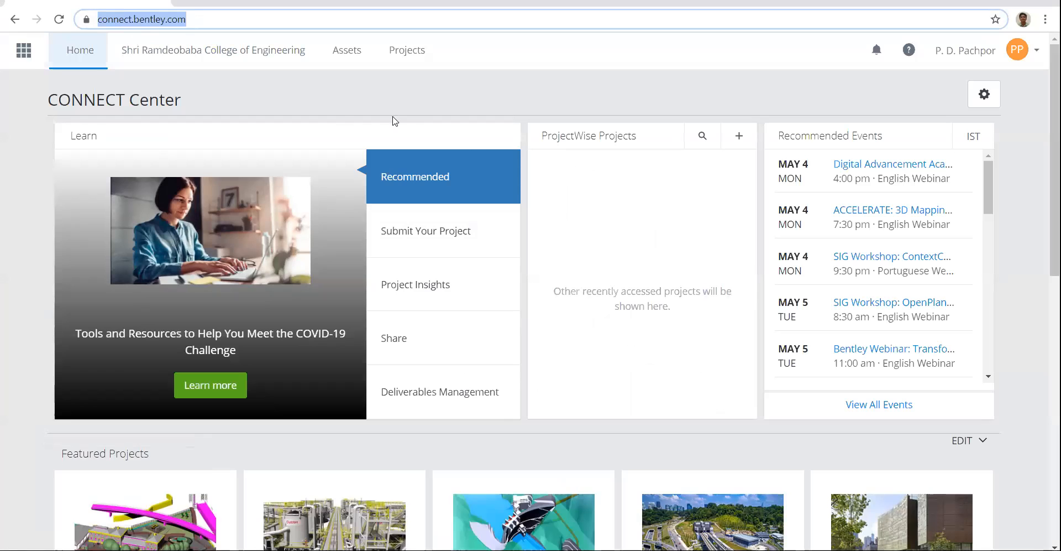
click(301, 24)
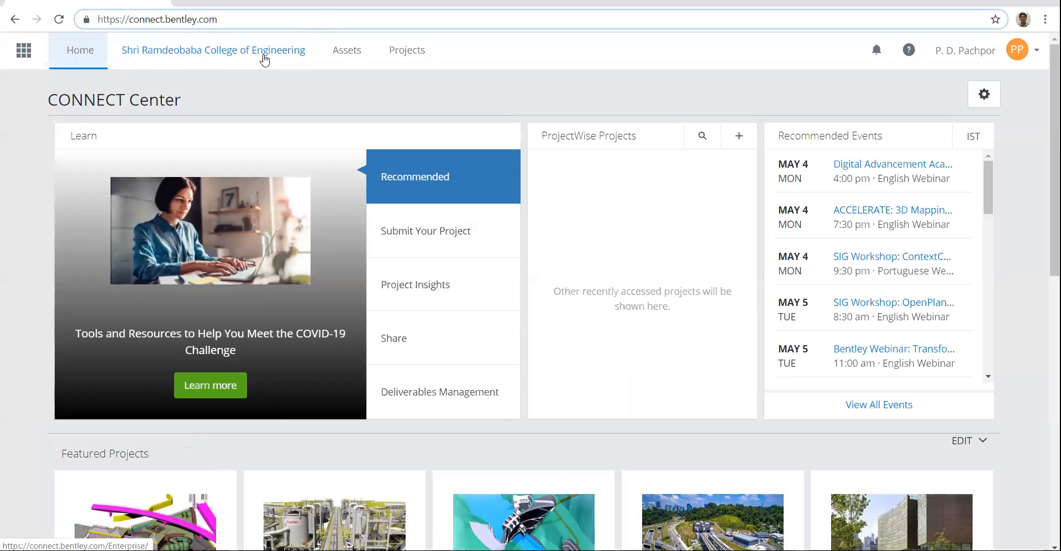
scroll(289, 214, down, 6)
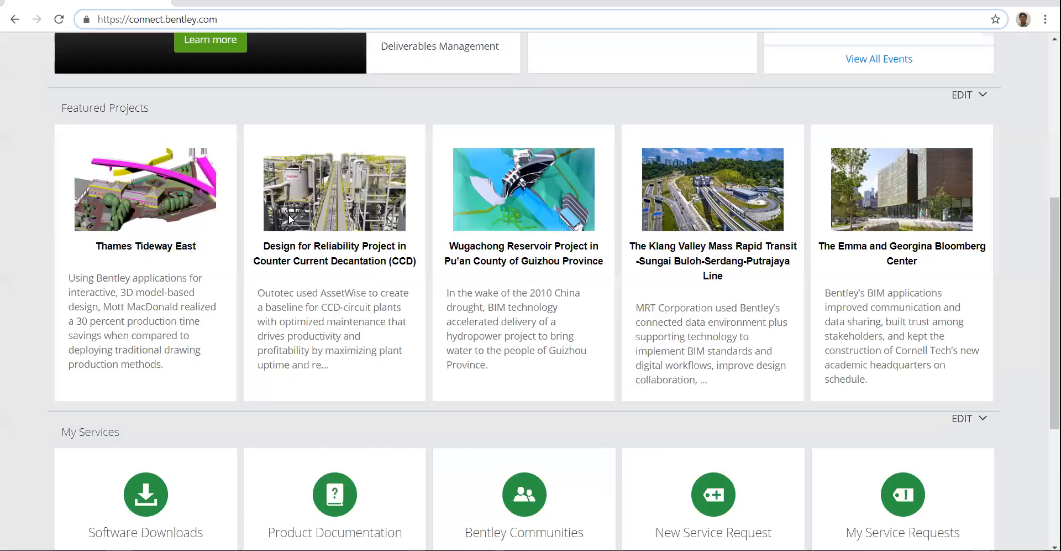
scroll(289, 214, down, 4)
scroll(291, 219, down, 1)
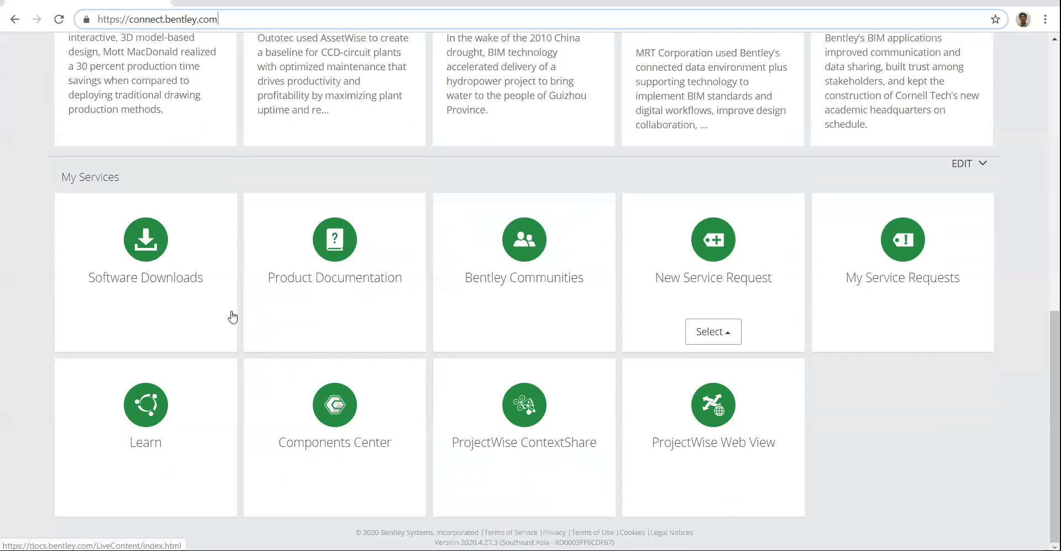
click(152, 246)
scroll(152, 246, up, 4)
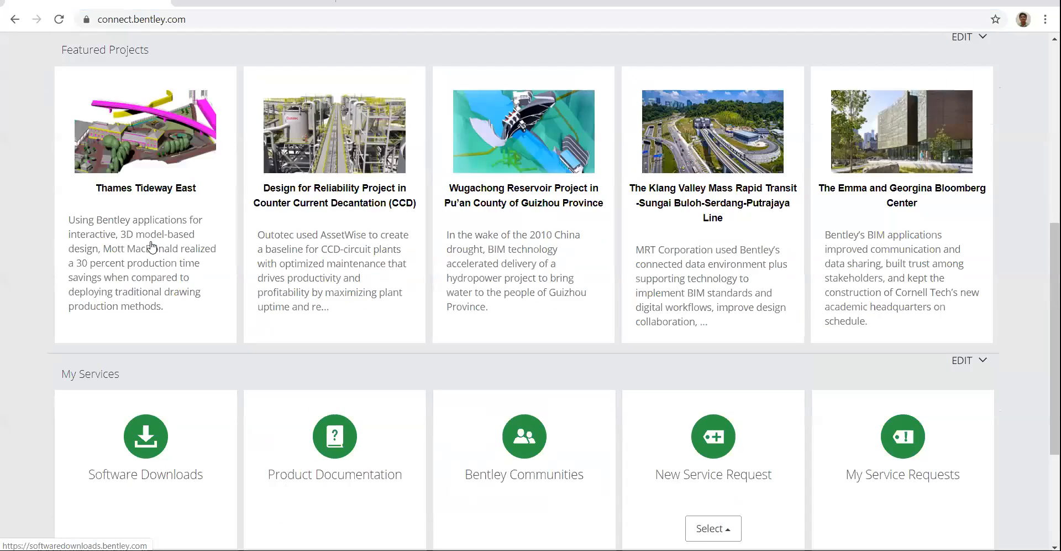
Step: Open and browse the Software Downloads catalogue
click(146, 484)
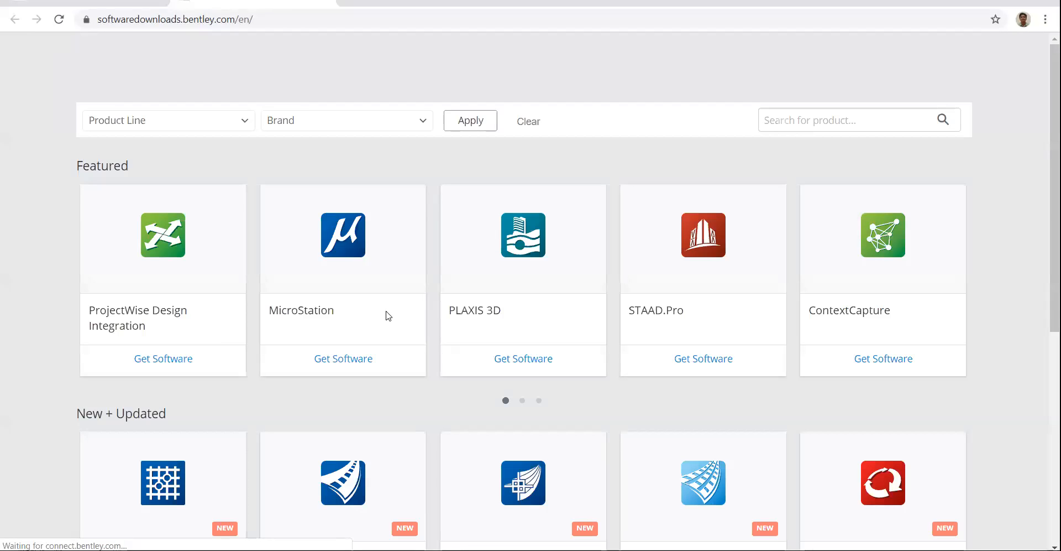
scroll(607, 395, down, 2)
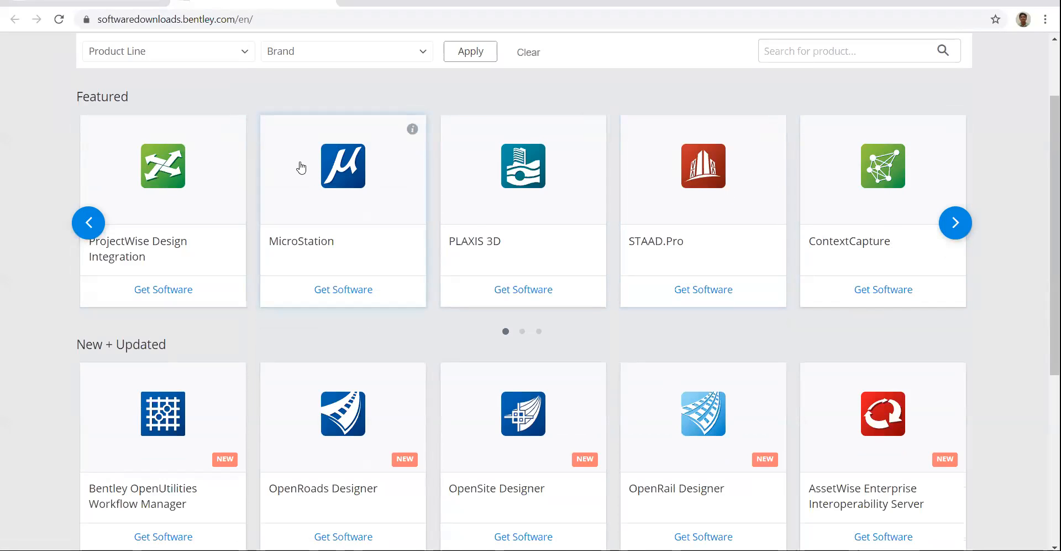
scroll(301, 167, down, 6)
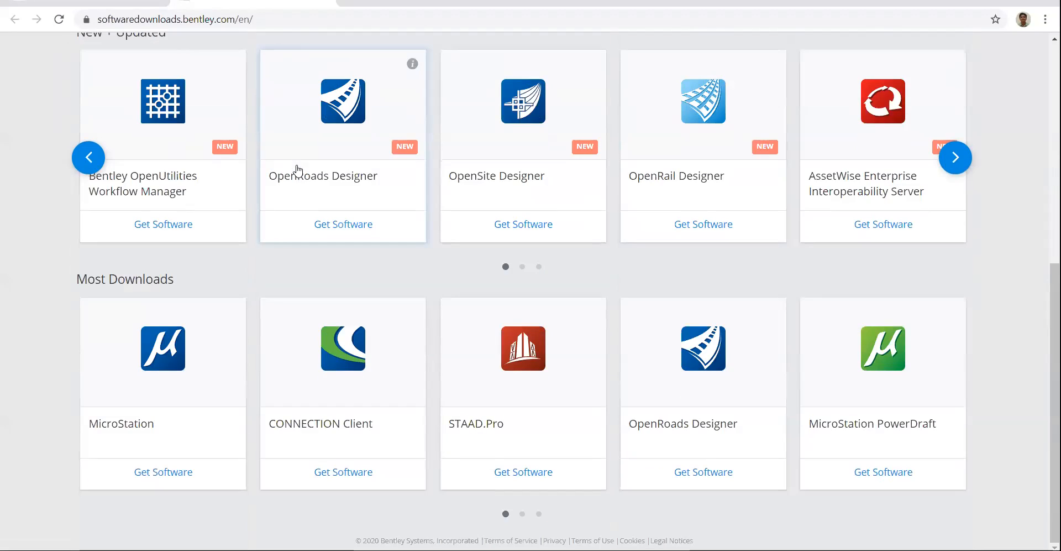
scroll(310, 185, up, 7)
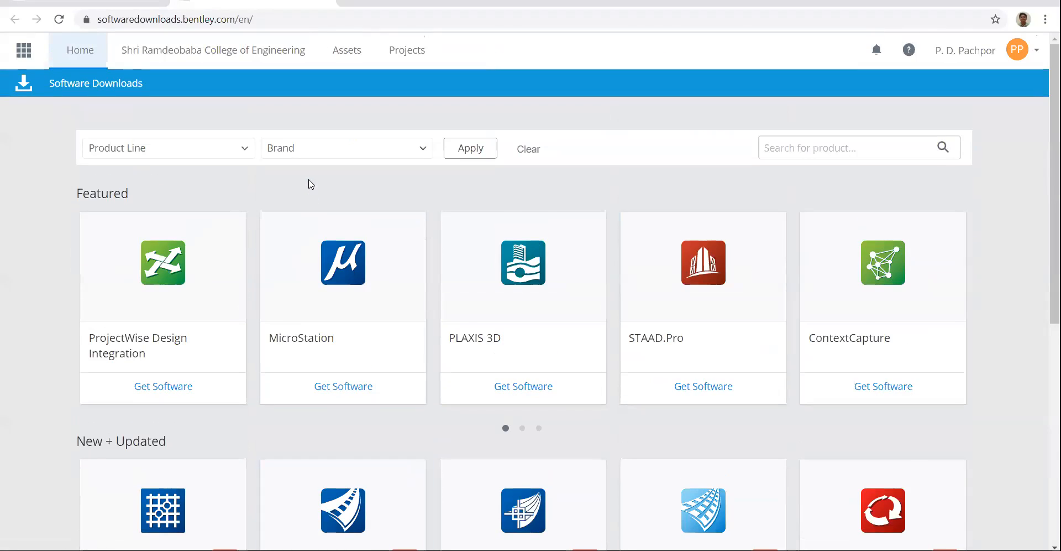
Step: Close the downloads tab and open the Learn service from the CONNECT Center home page
key(ctrl+w)
scroll(311, 185, down, 3)
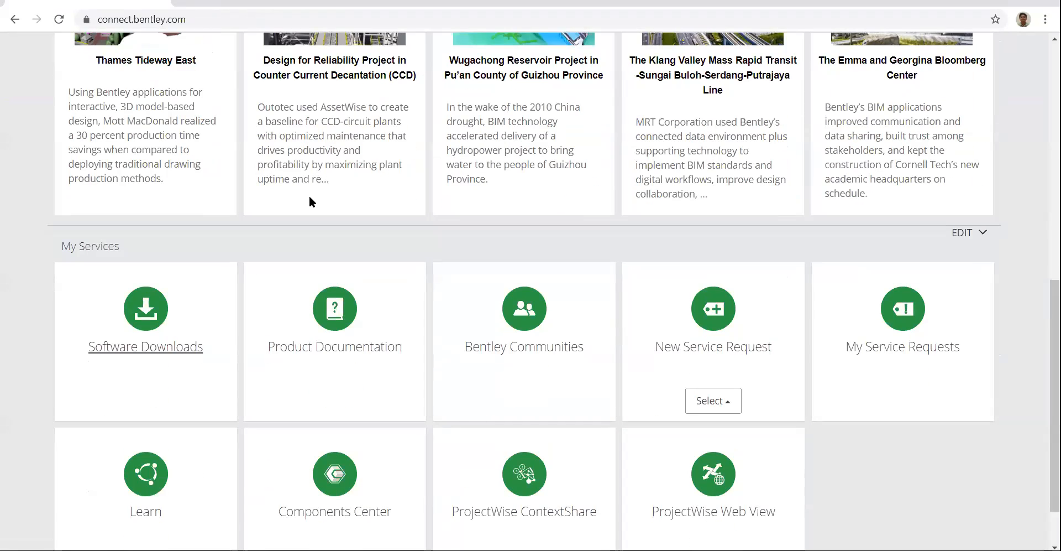
scroll(180, 347, down, 2)
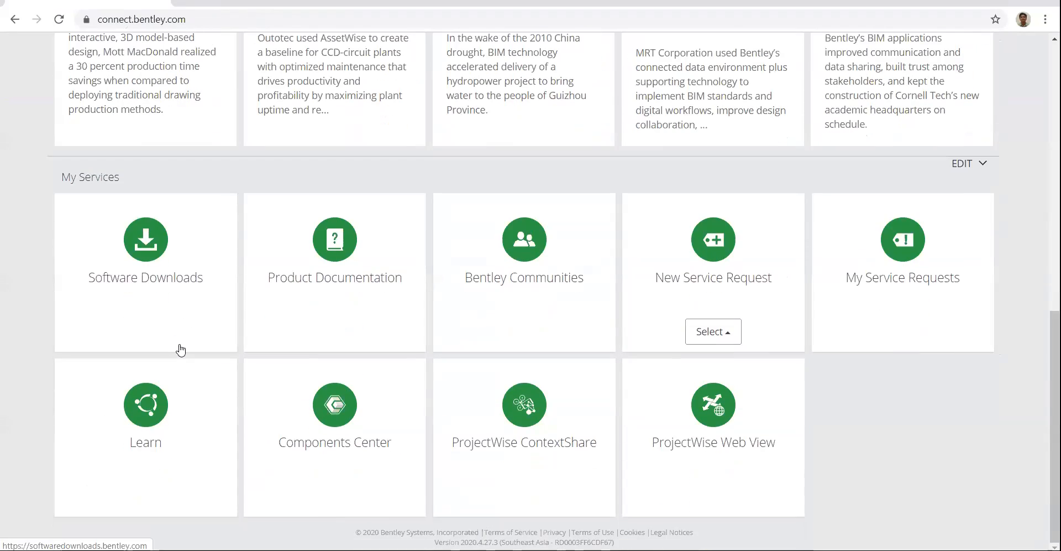
click(140, 418)
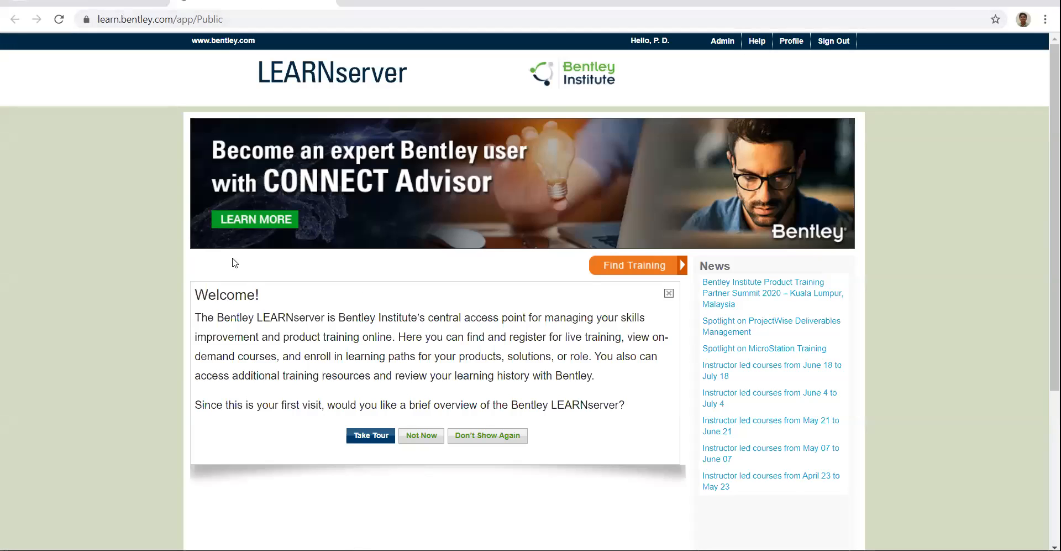
Step: Open LEARNserver's Find Training section and browse it
scroll(395, 259, down, 1)
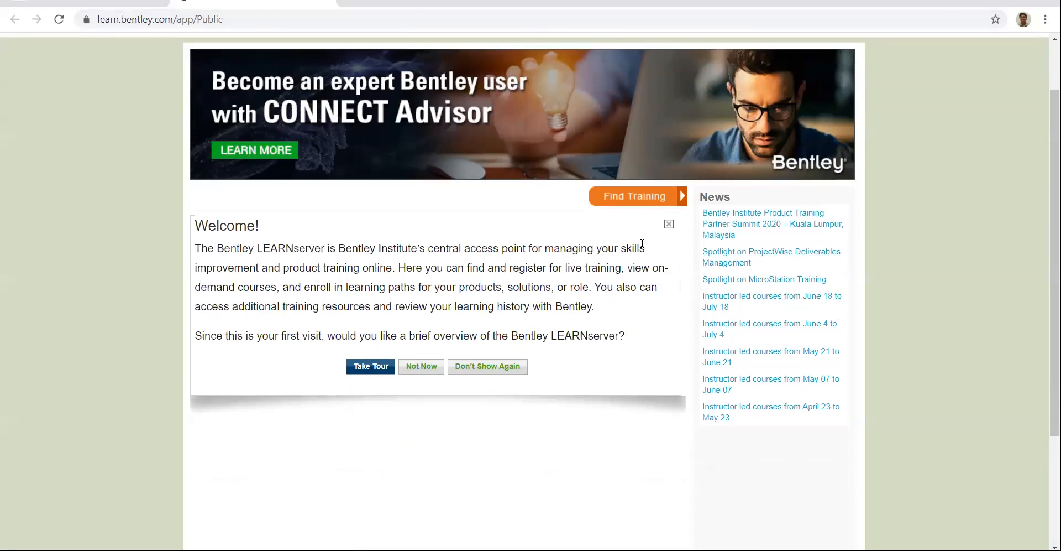
click(628, 196)
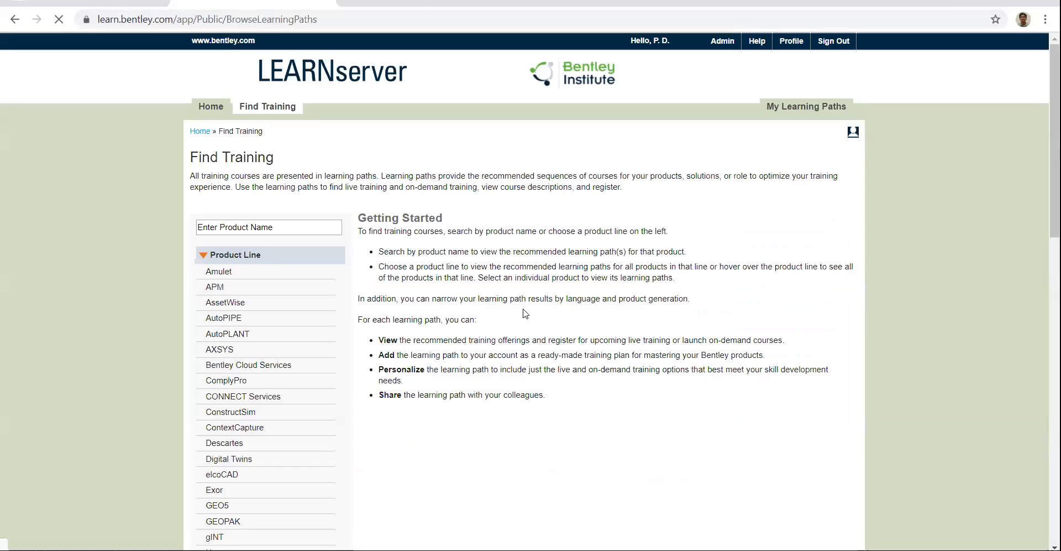
scroll(525, 313, down, 9)
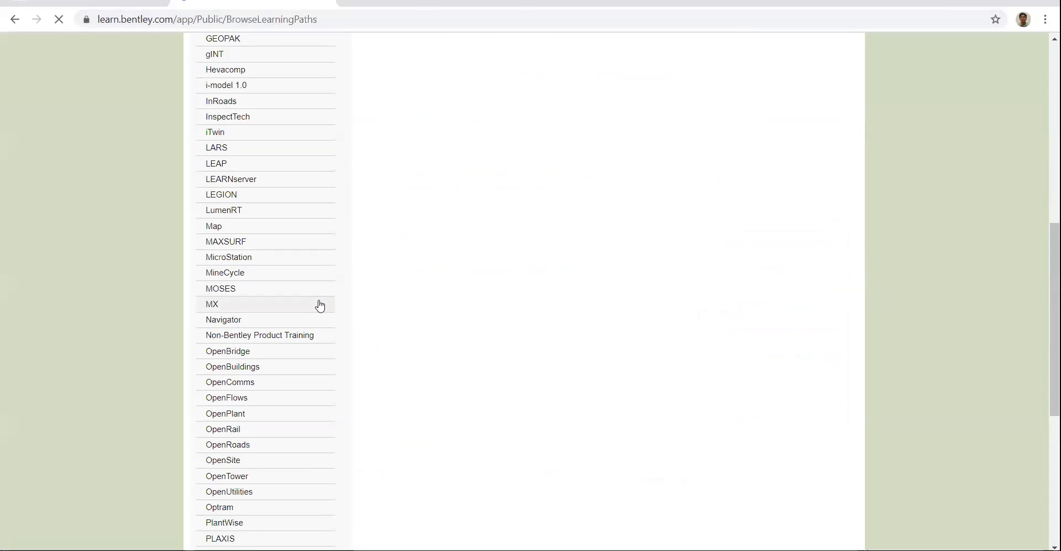
scroll(319, 302, up, 7)
scroll(233, 272, down, 3)
scroll(232, 279, down, 10)
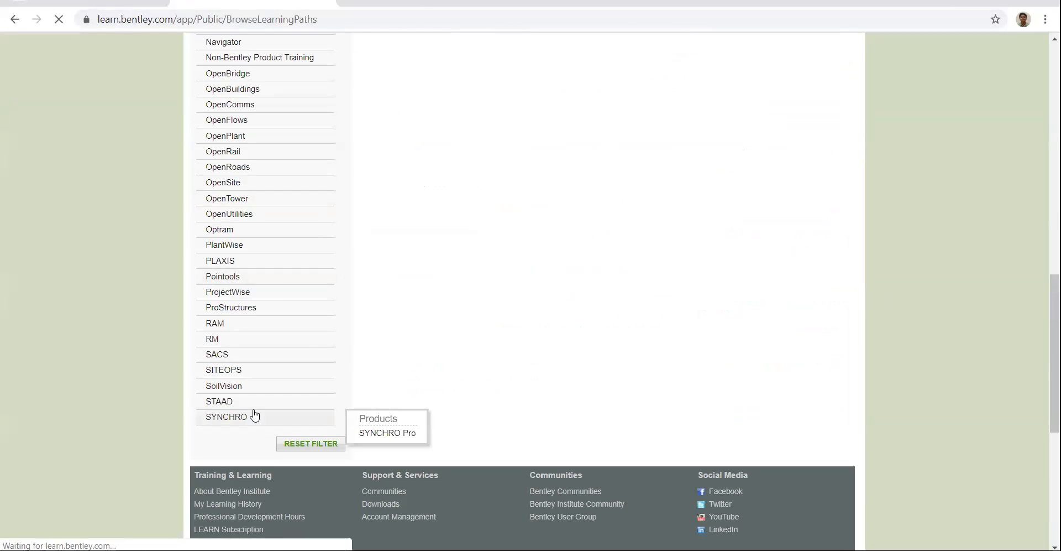
scroll(240, 238, up, 1)
scroll(241, 234, up, 10)
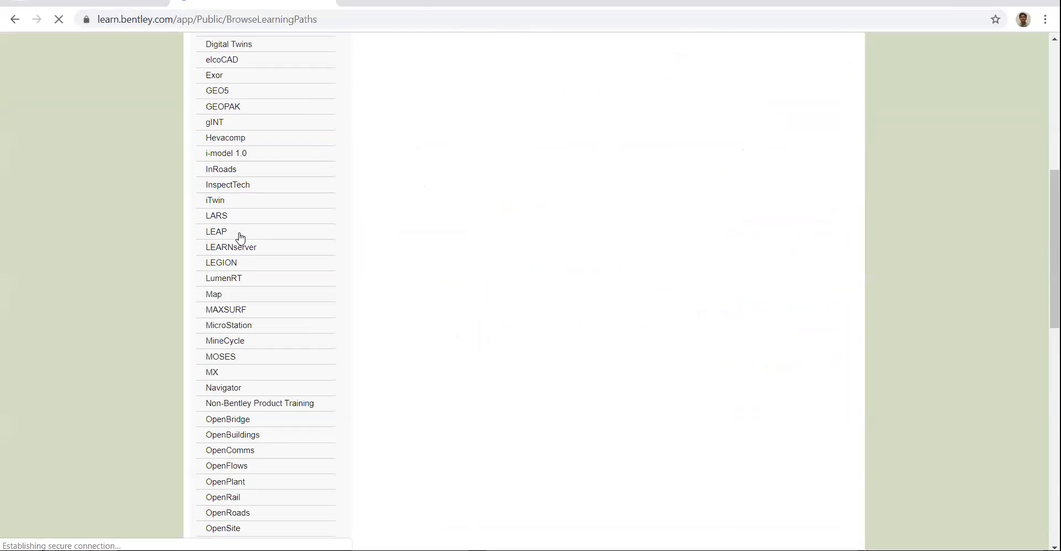
Step: Search 'staad', choose STAAD.Pro, and open the Modeling Structures in STAAD.Pro CONNECT Edition path
click(240, 228)
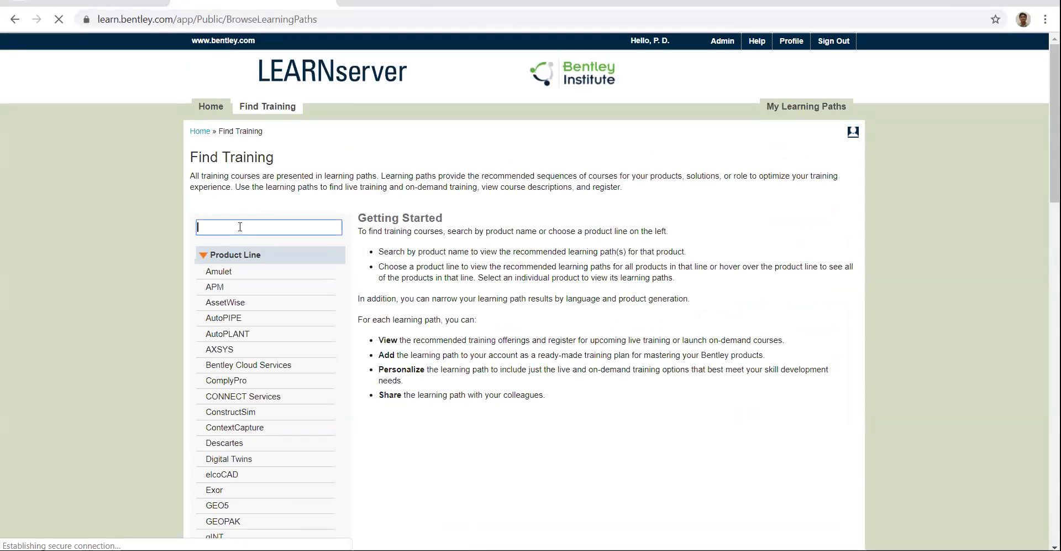
text(staad)
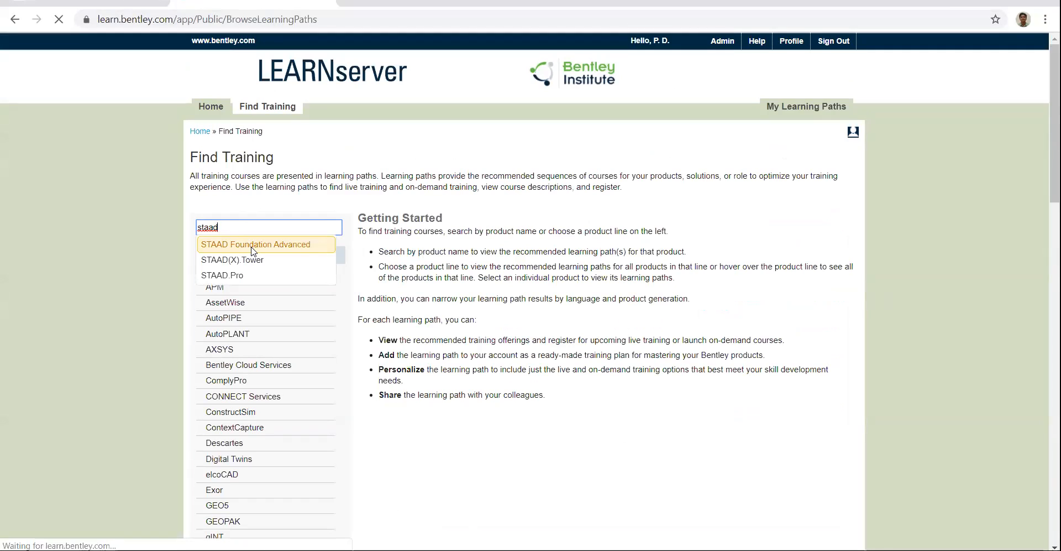
click(241, 277)
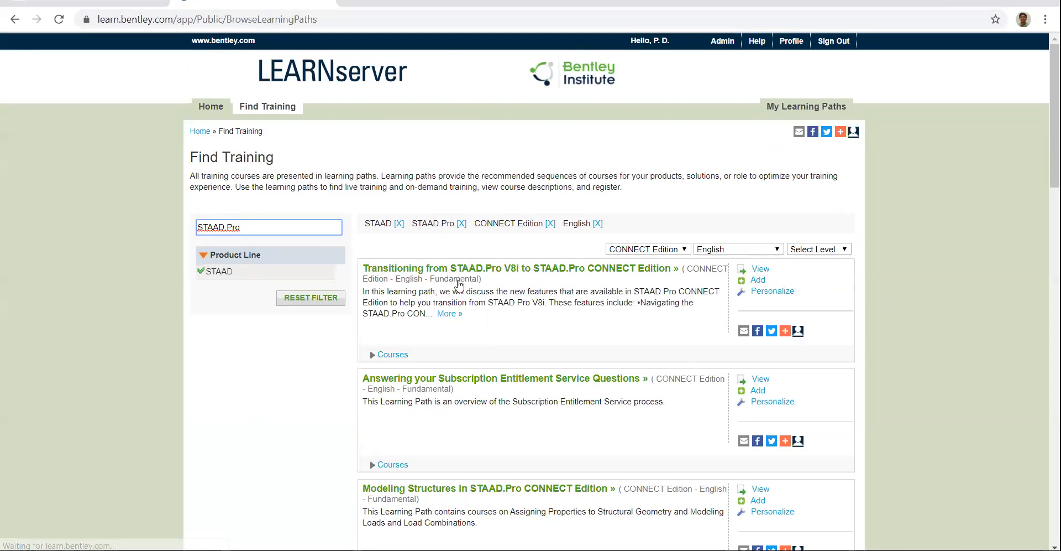
scroll(459, 285, down, 4)
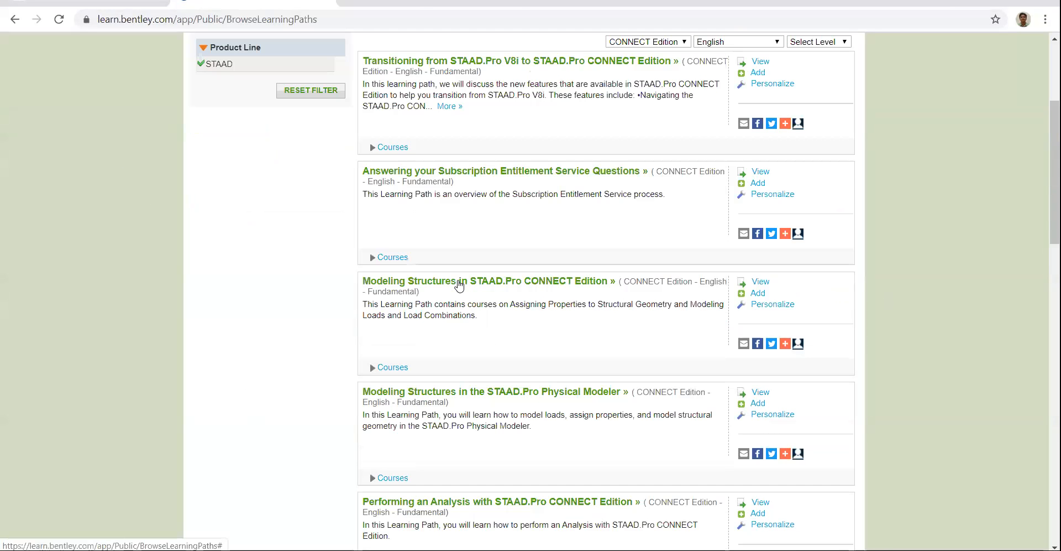
click(394, 281)
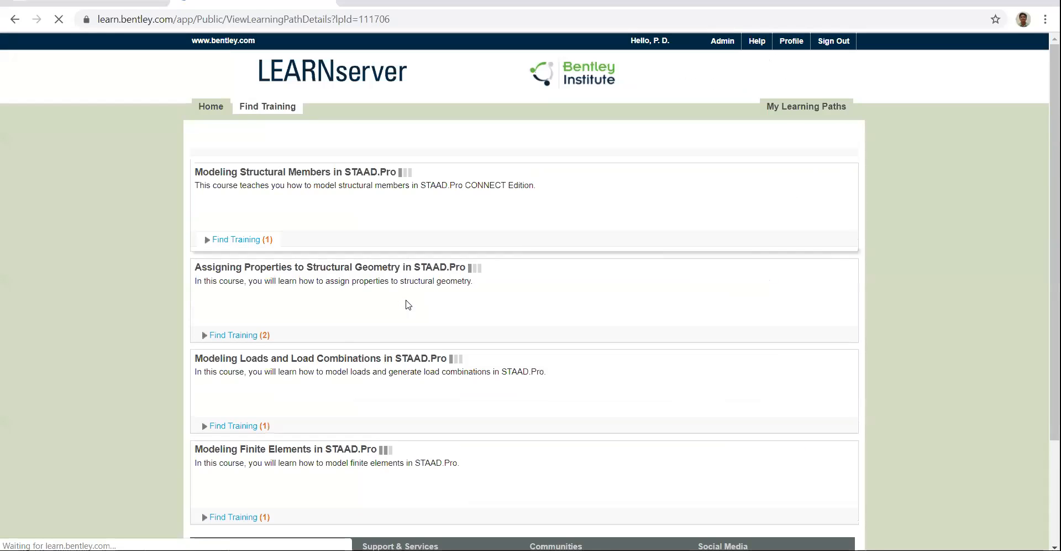